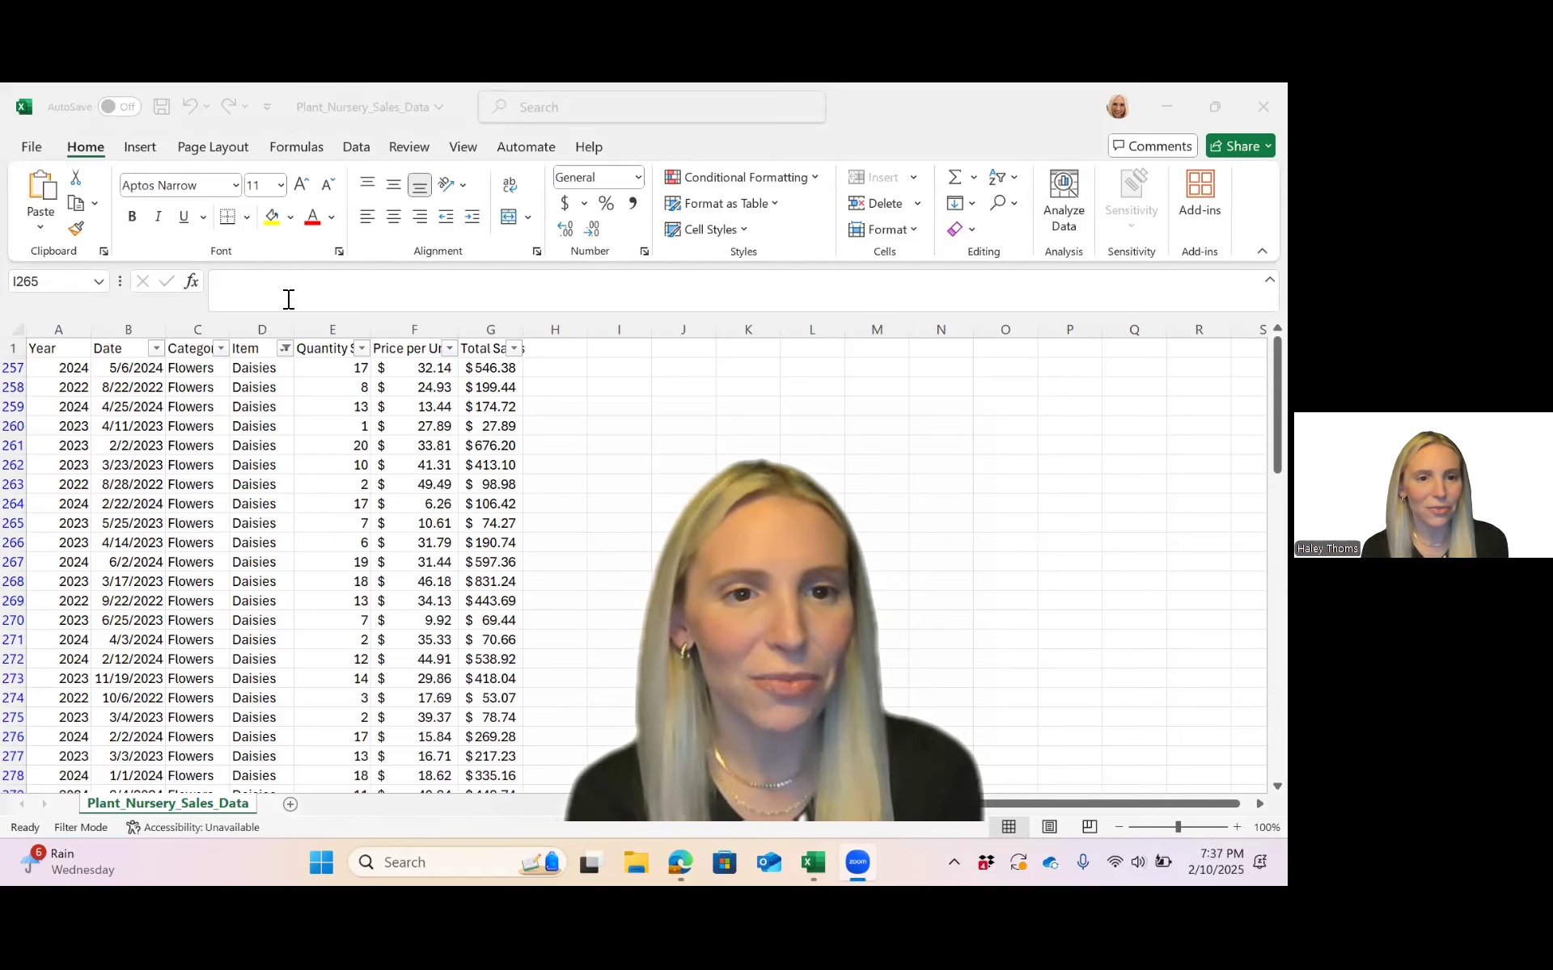
- Clear the Daisies filter on the Item column so the sheet lists all items
click(286, 349)
click(132, 545)
click(196, 812)
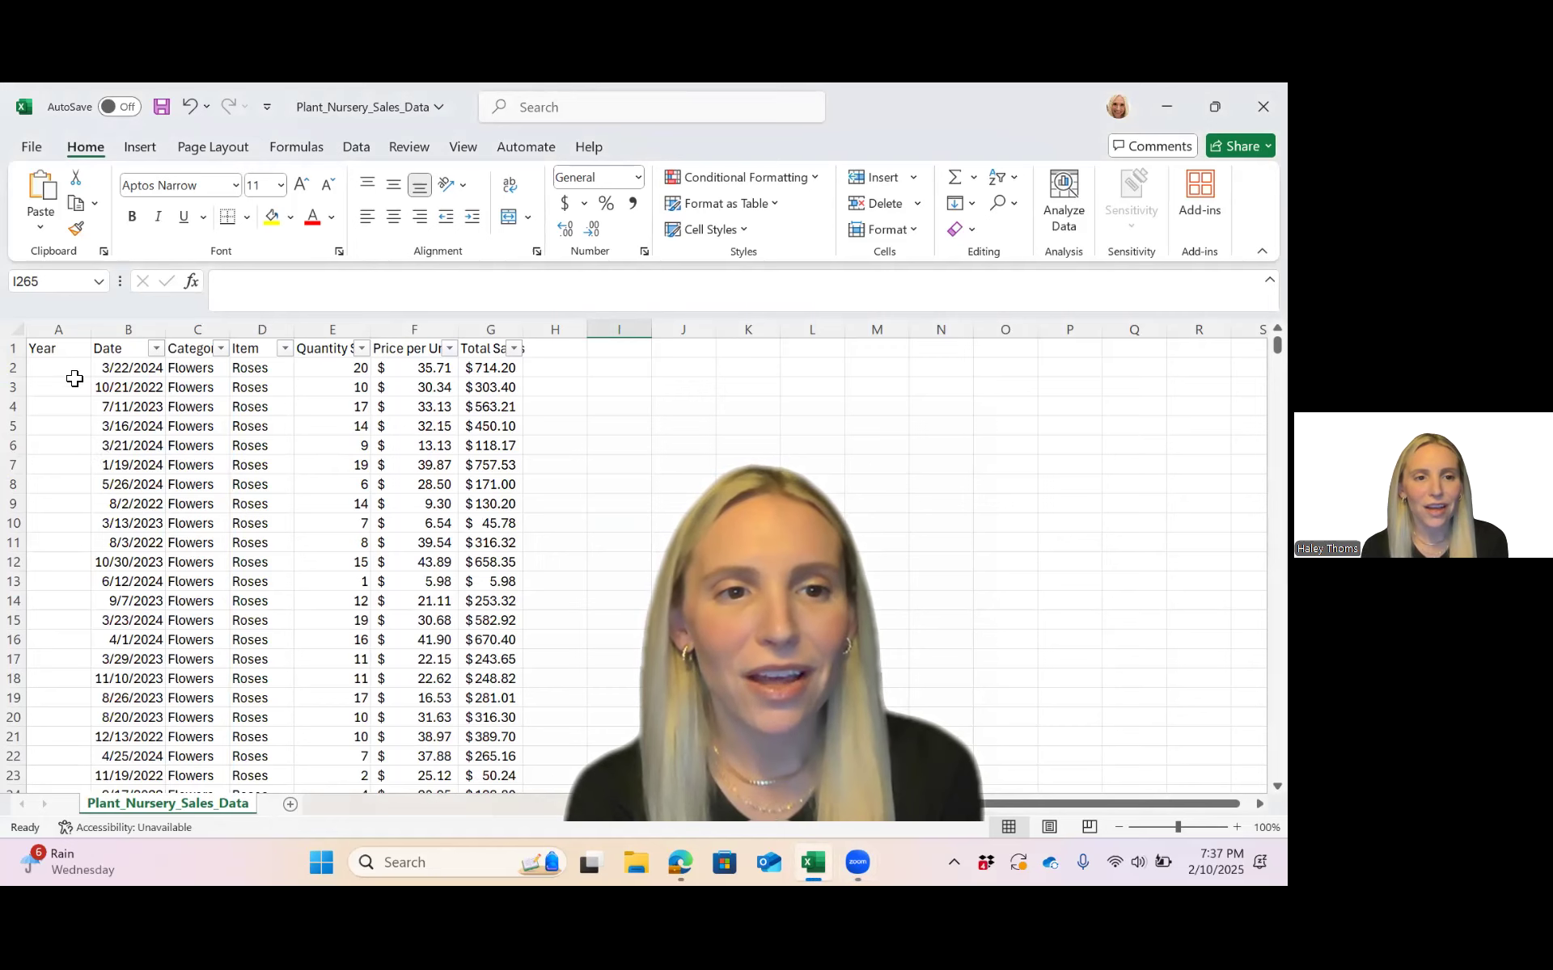
- Enter the formula =YEAR(B2) in cell A2 to extract the year from the date
click(72, 369)
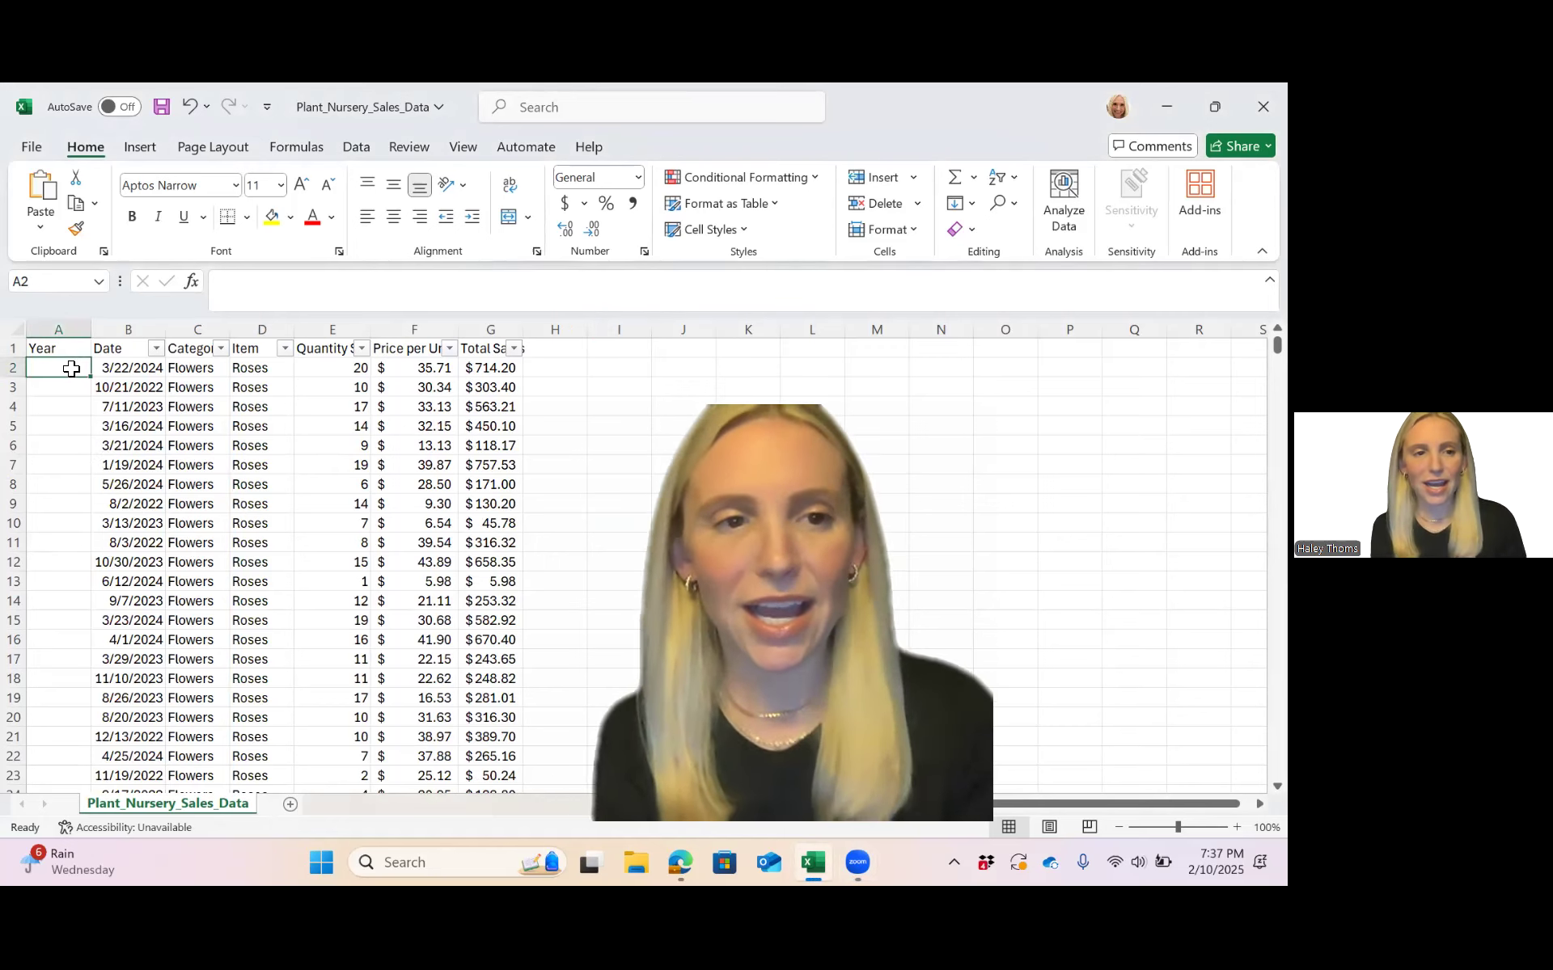
text(=year()
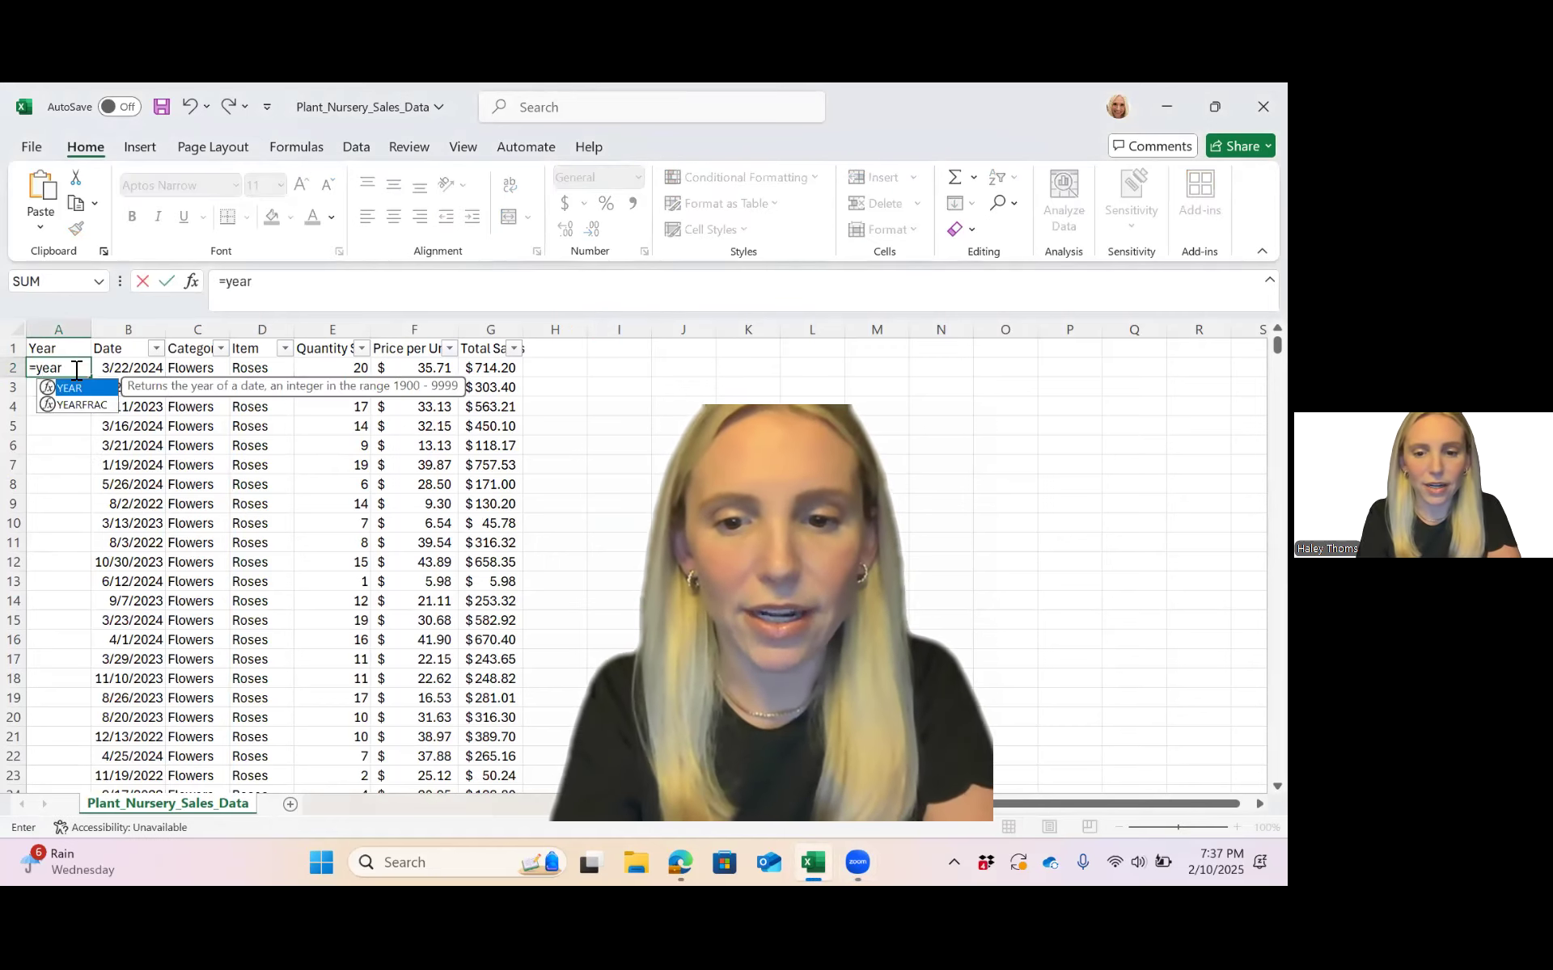
click(115, 365)
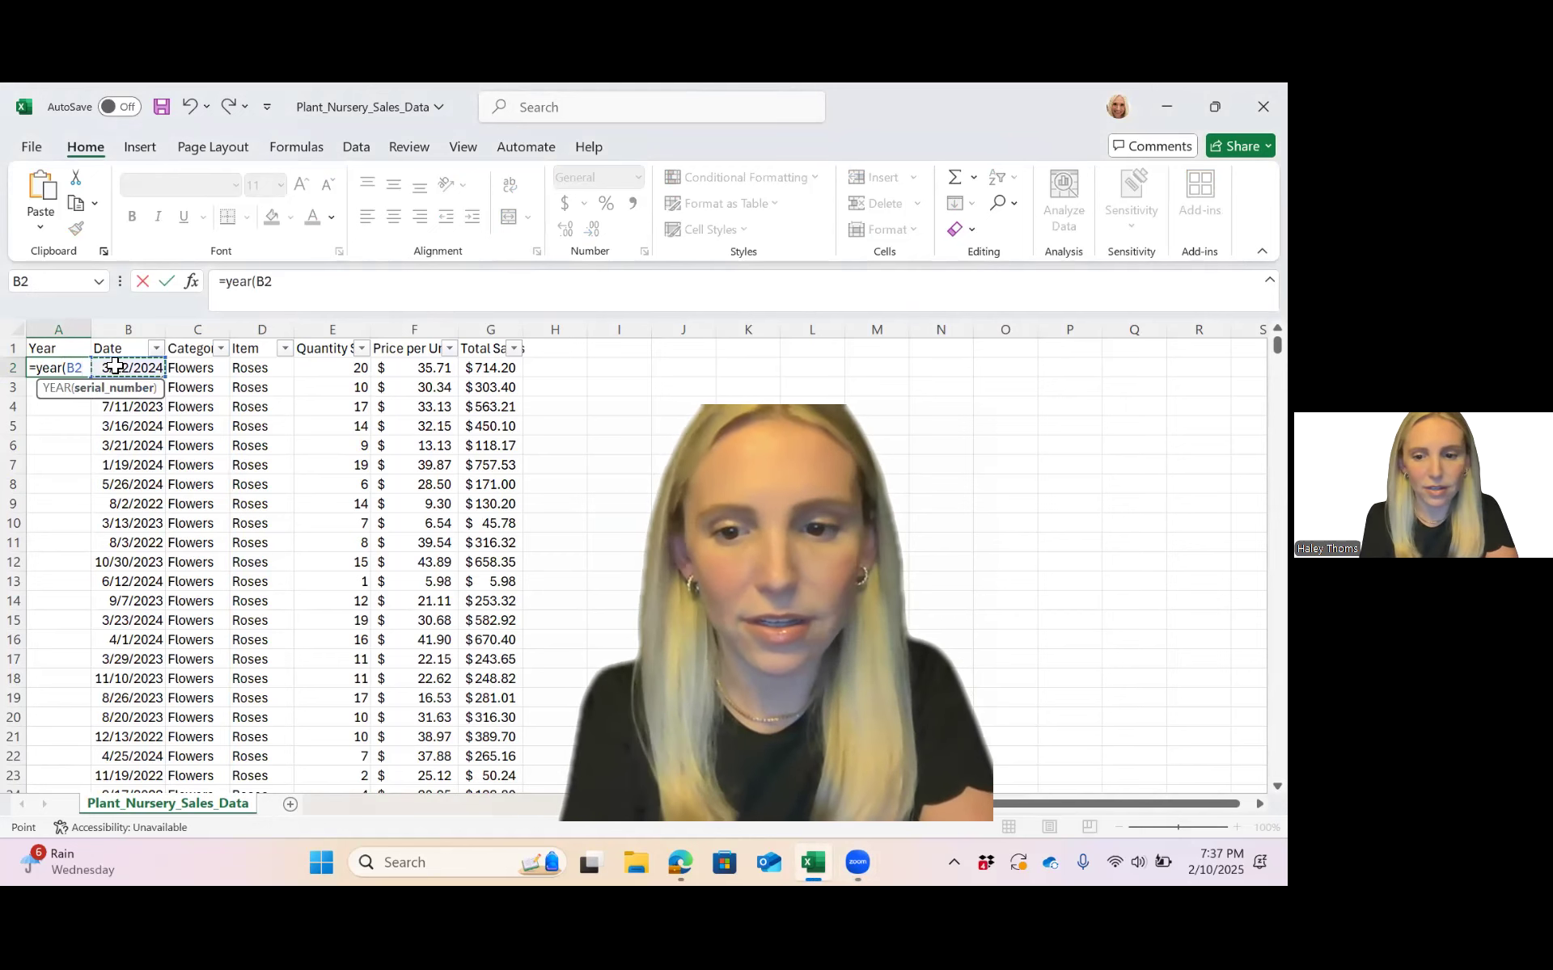
key(Return)
- Fill the YEAR formula from A2 down the Year column and check the filled rows
click(76, 369)
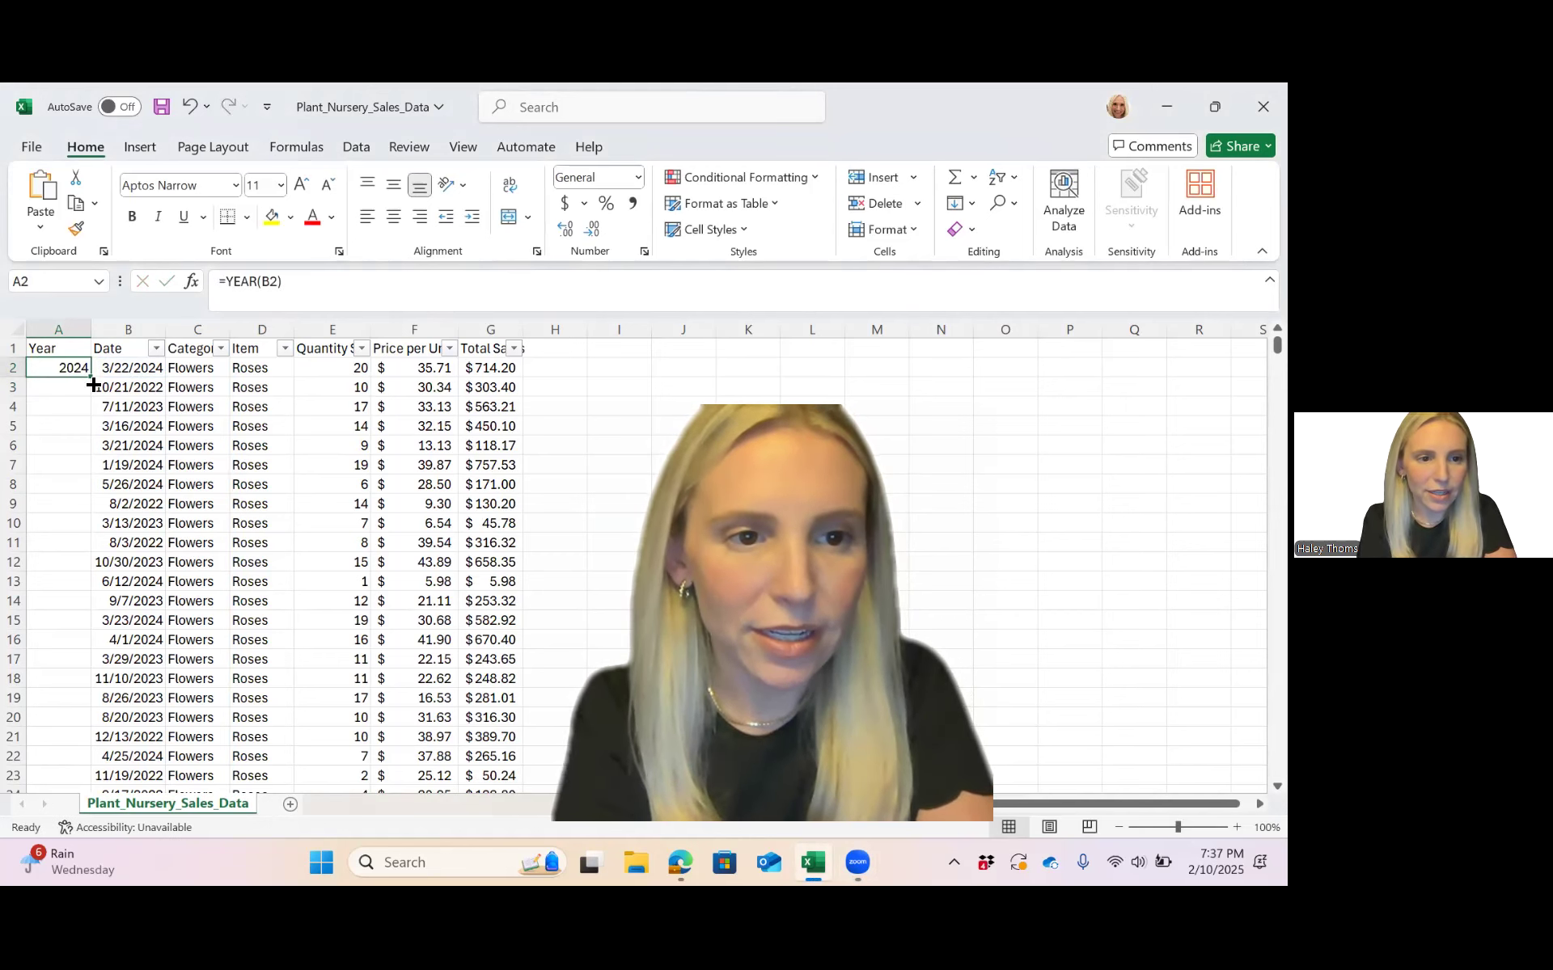
double_click(90, 377)
scroll(87, 520, down, 12)
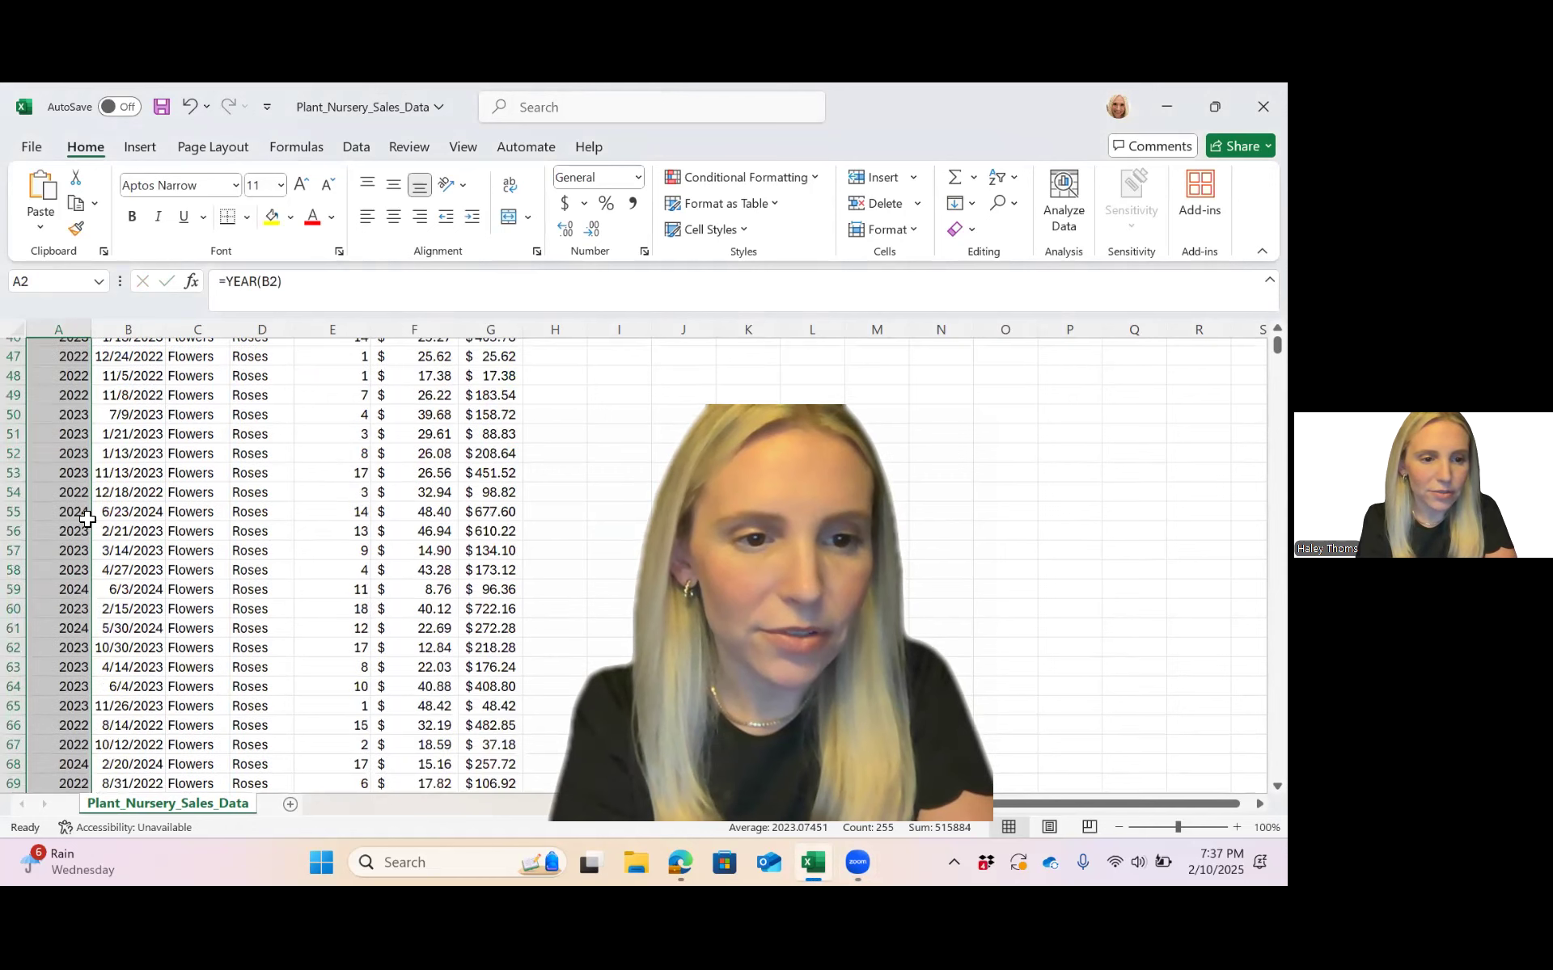
scroll(87, 519, up, 12)
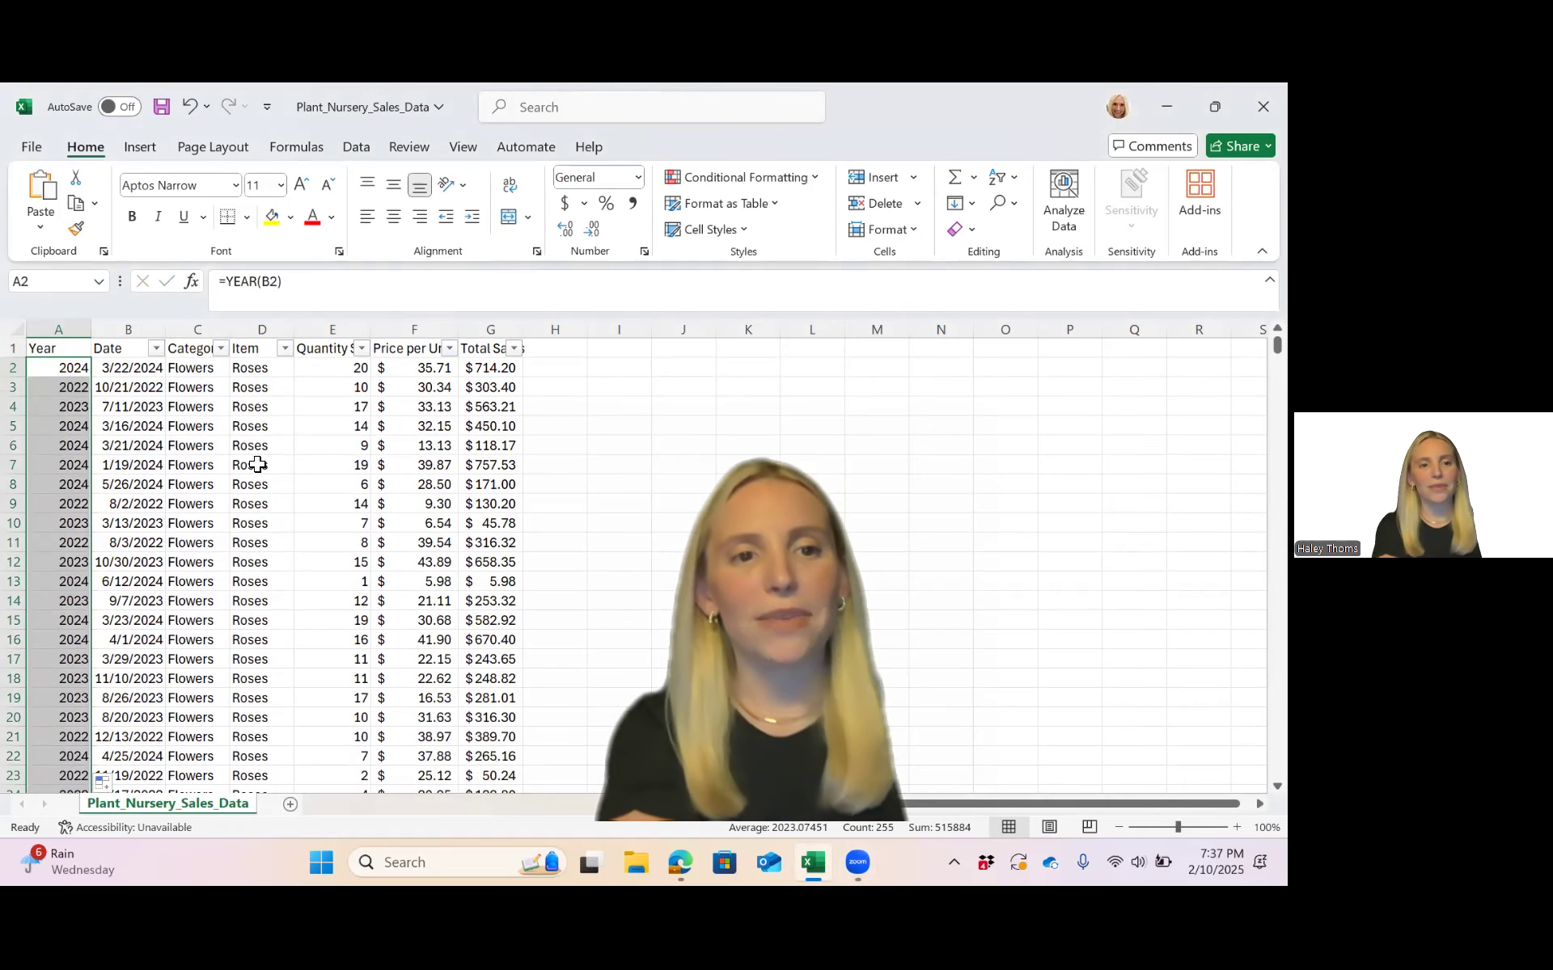
click(257, 464)
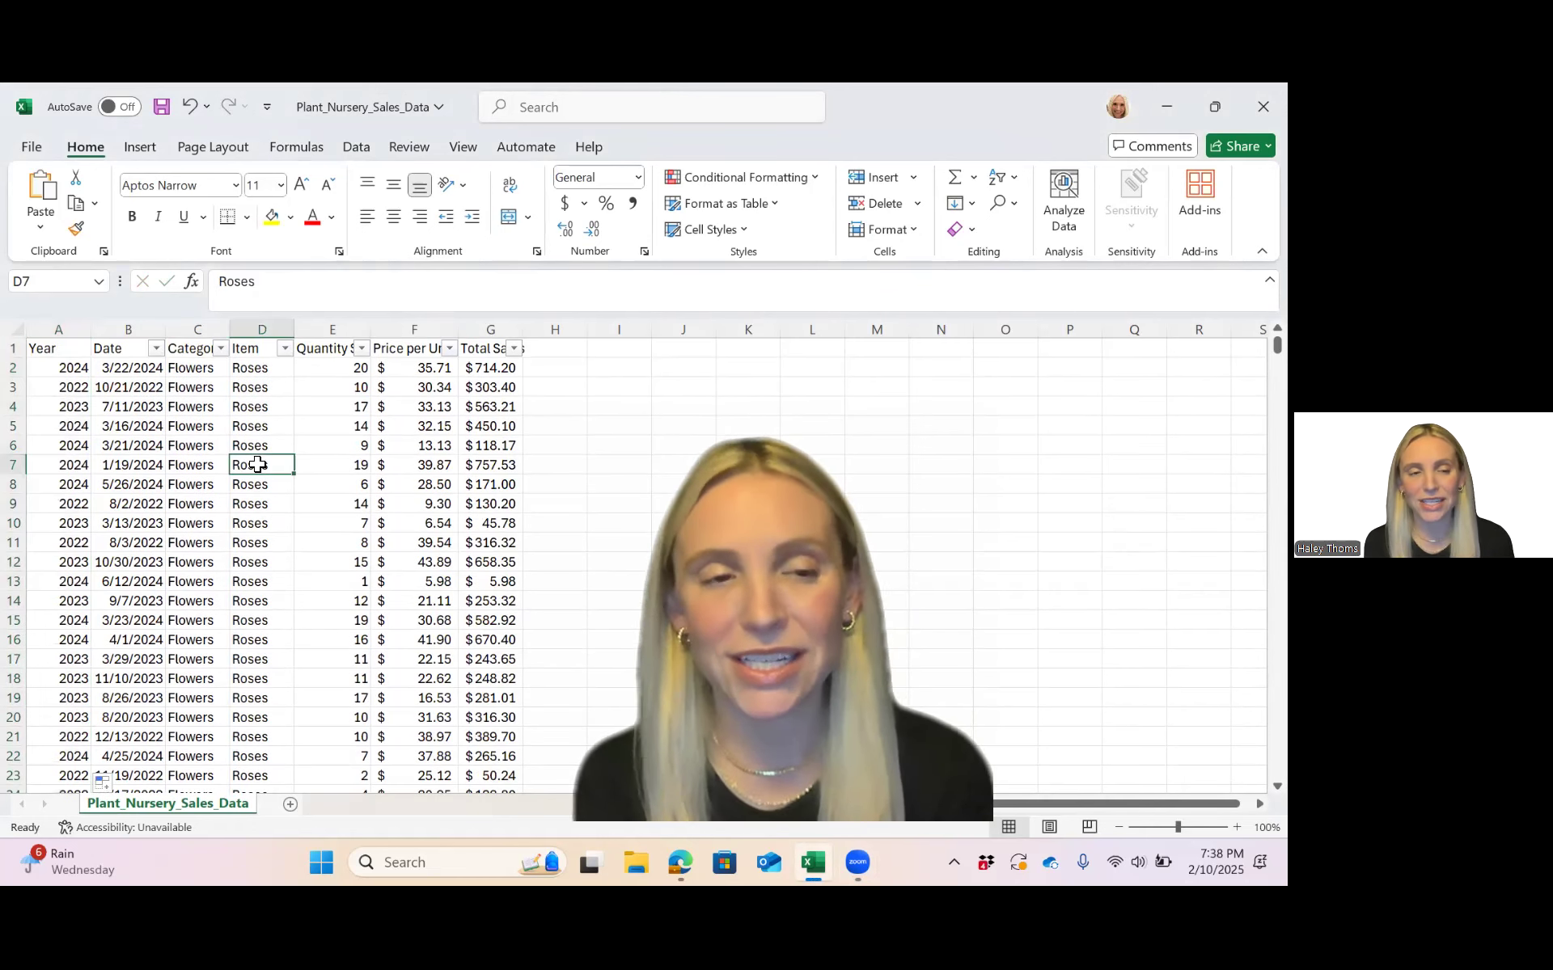
- Review the sales data column by column, from Year to Total Sales, and scan the rows from Roses to Lilies
click(46, 372)
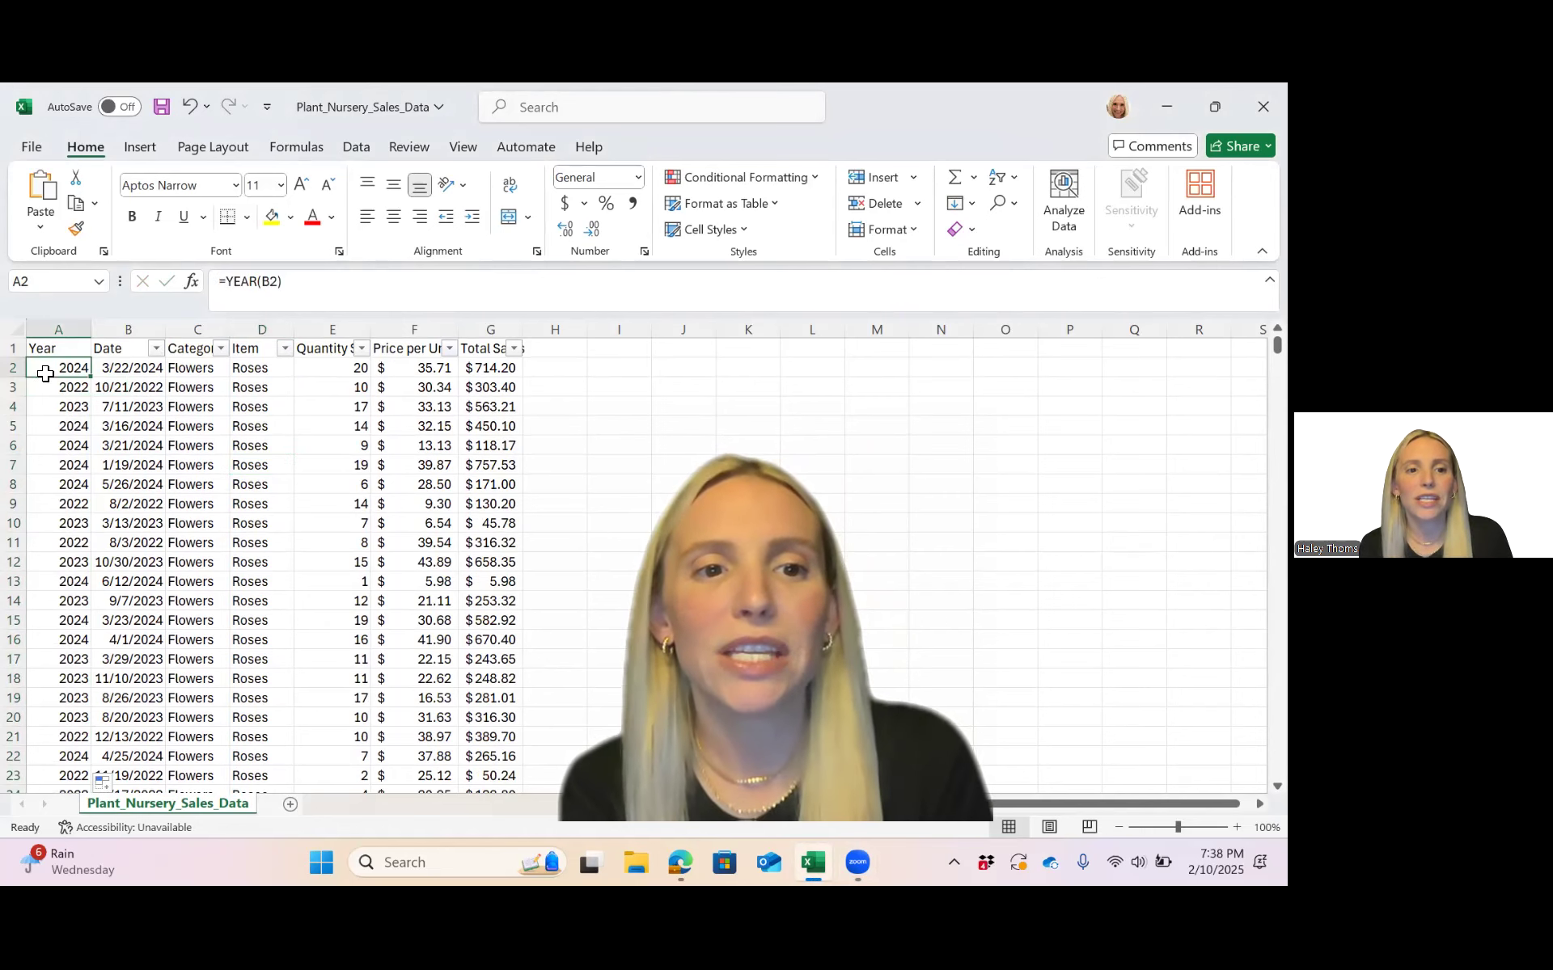
click(134, 369)
click(181, 373)
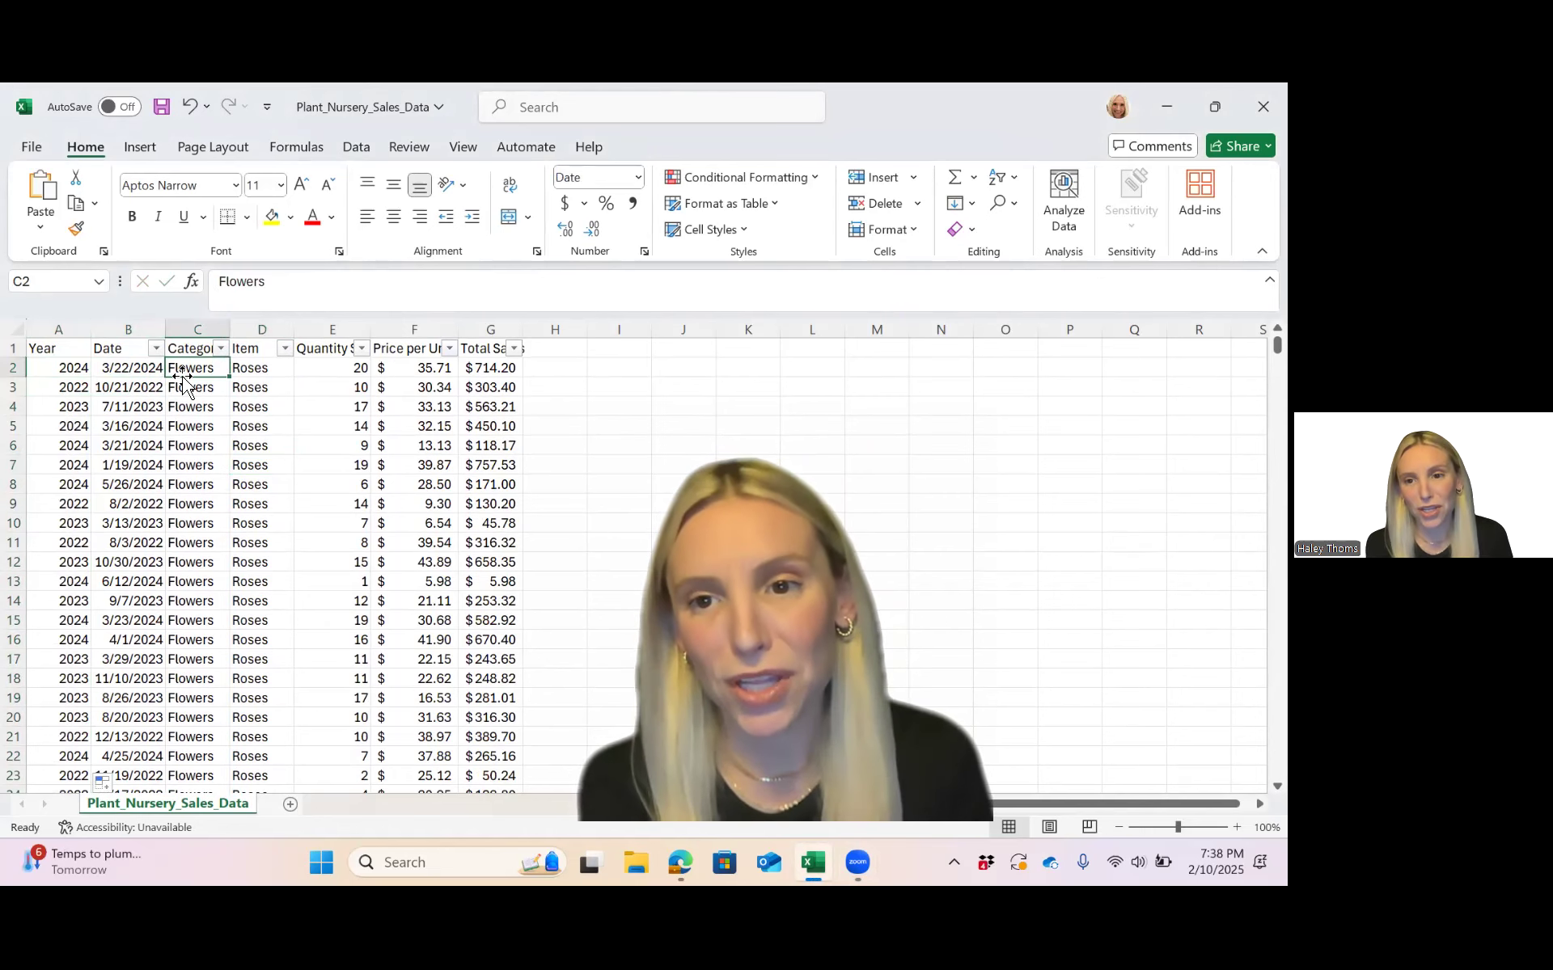
click(251, 373)
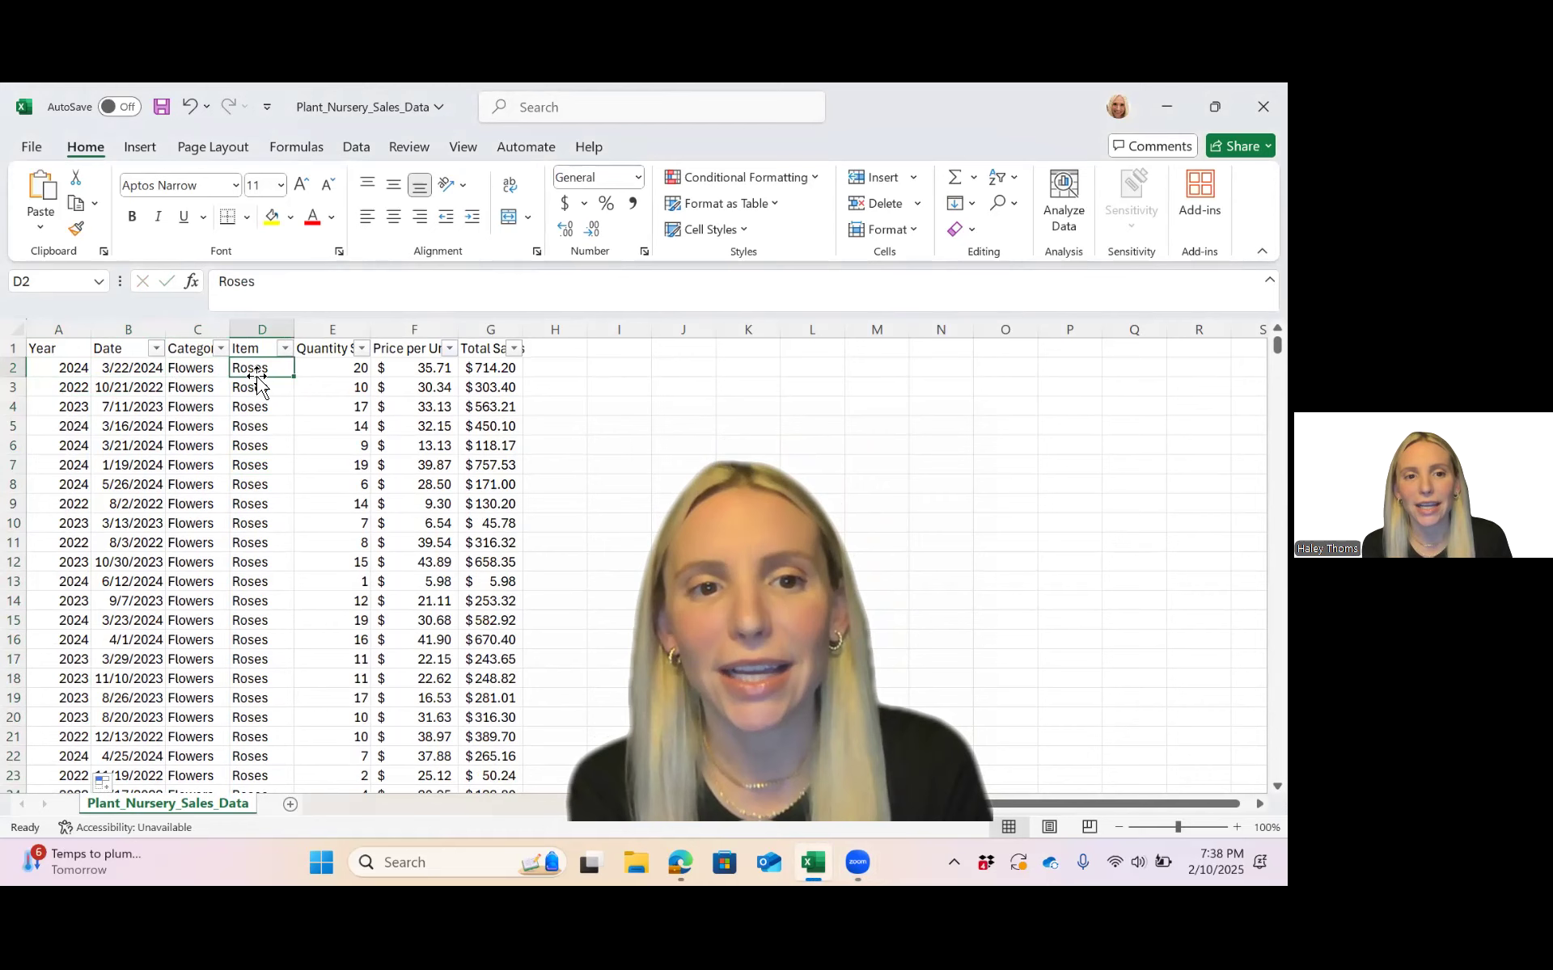
click(340, 391)
click(409, 388)
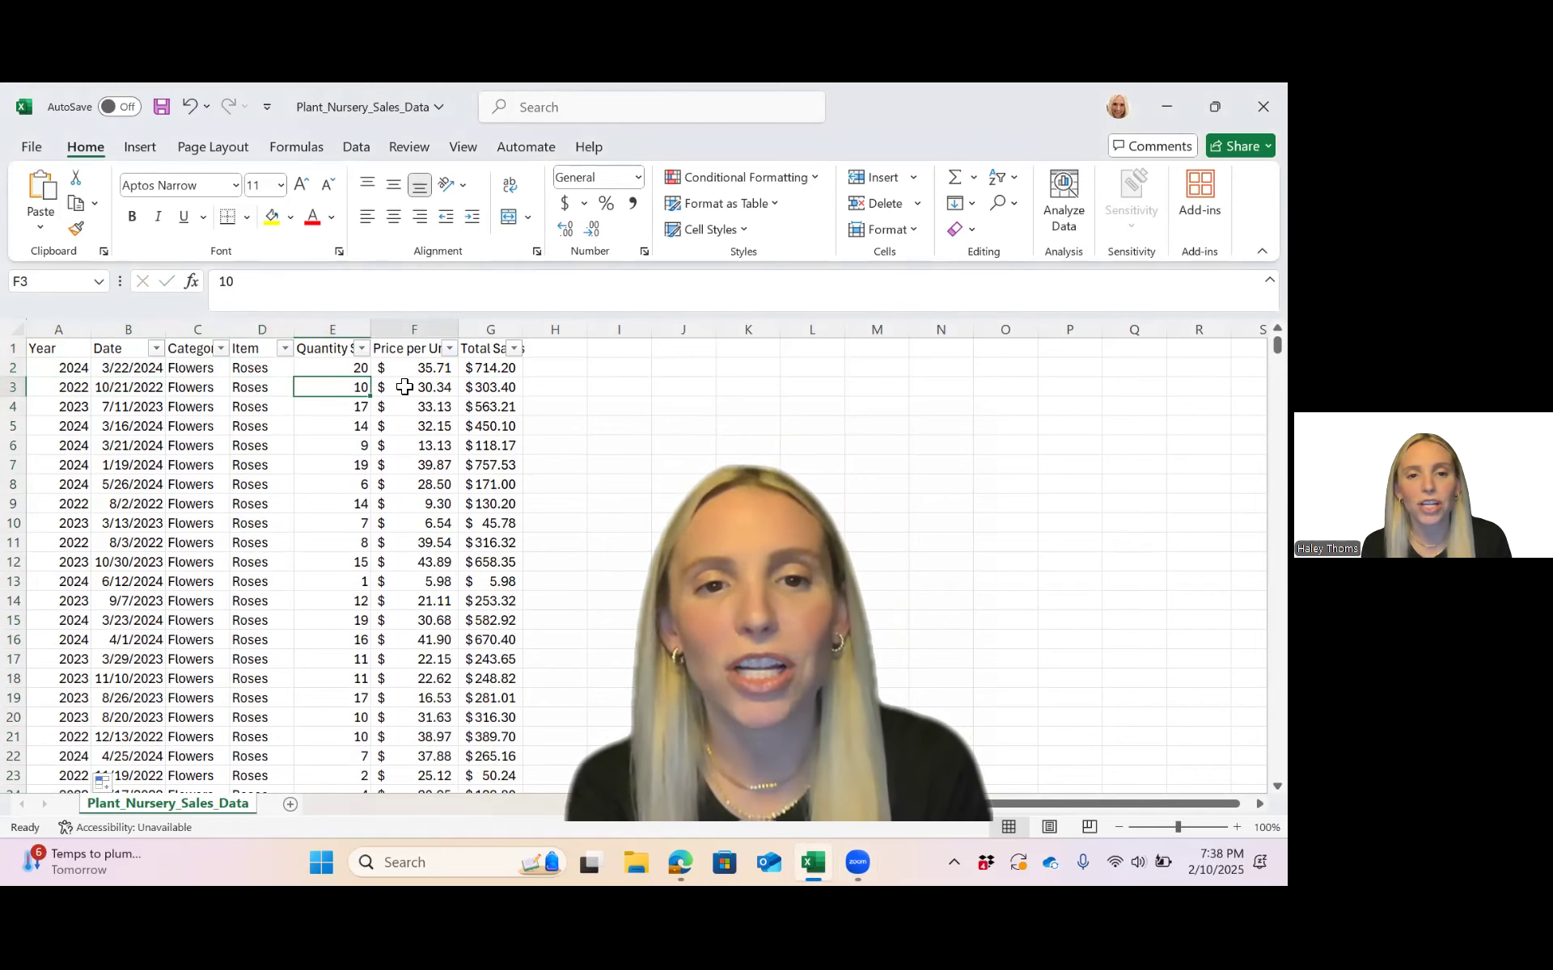
click(500, 406)
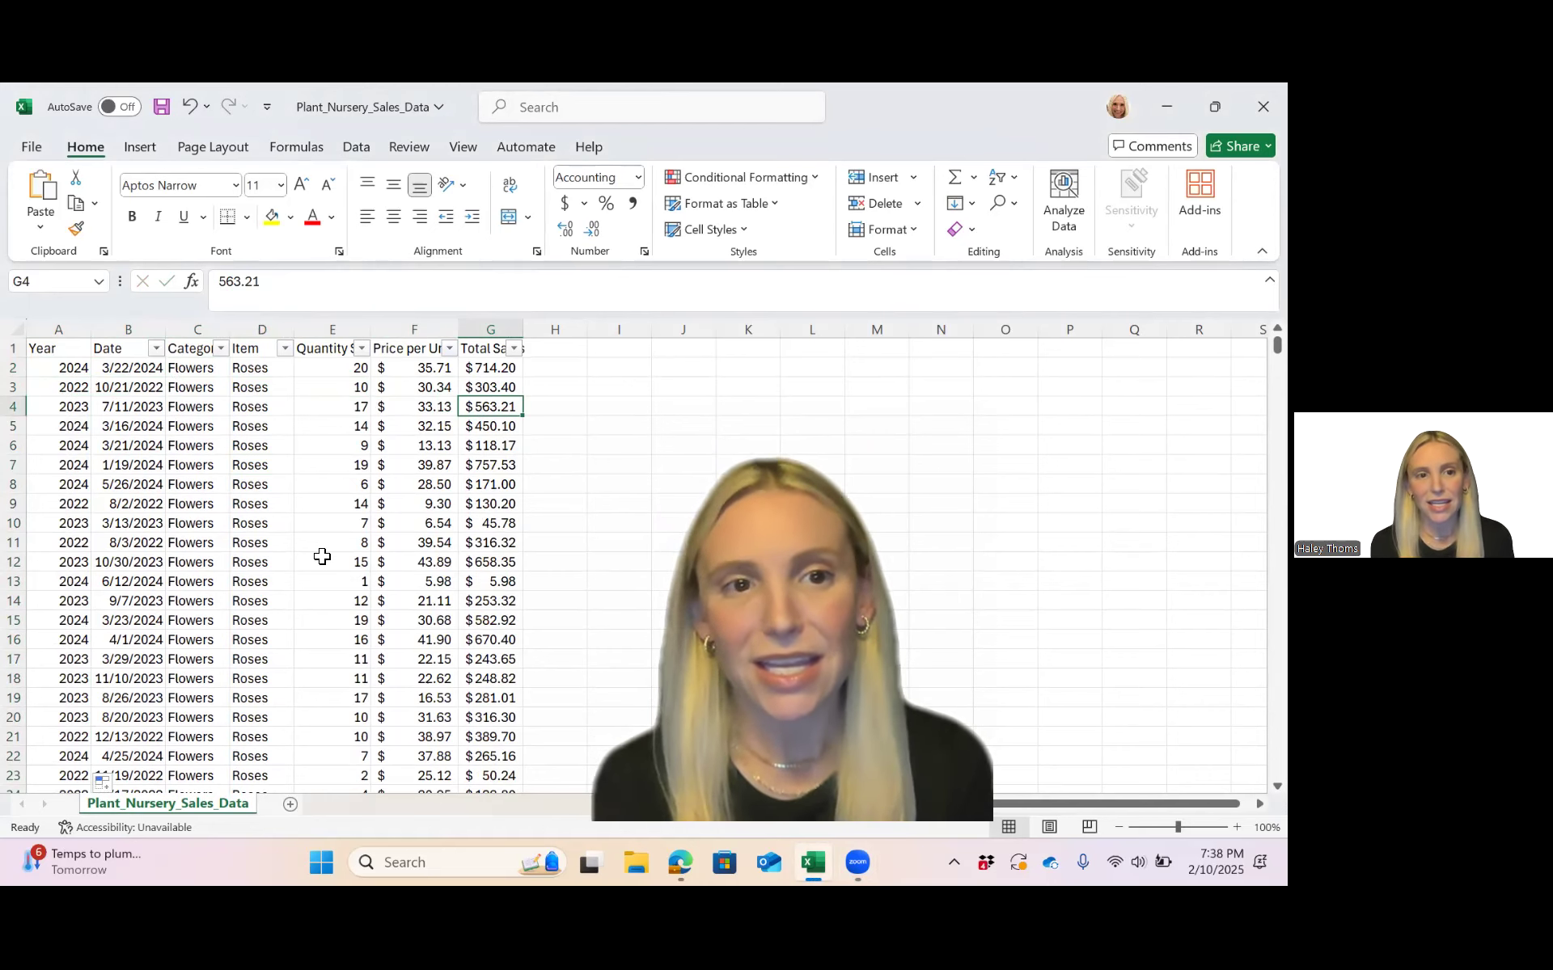
scroll(192, 509, down, 4)
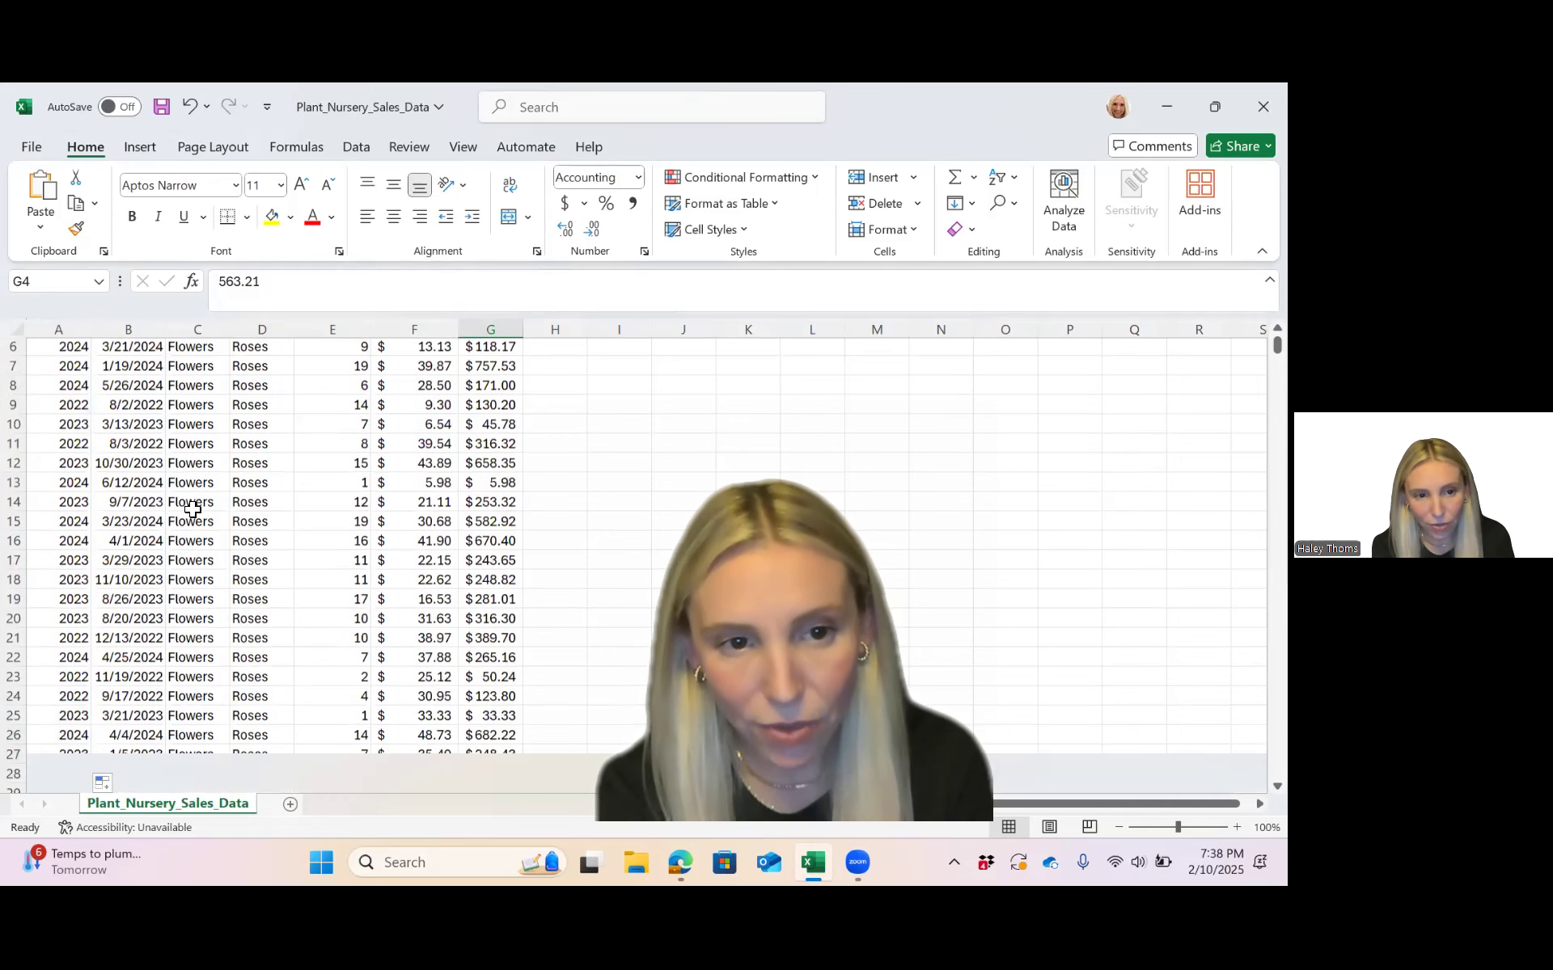
scroll(193, 510, up, 4)
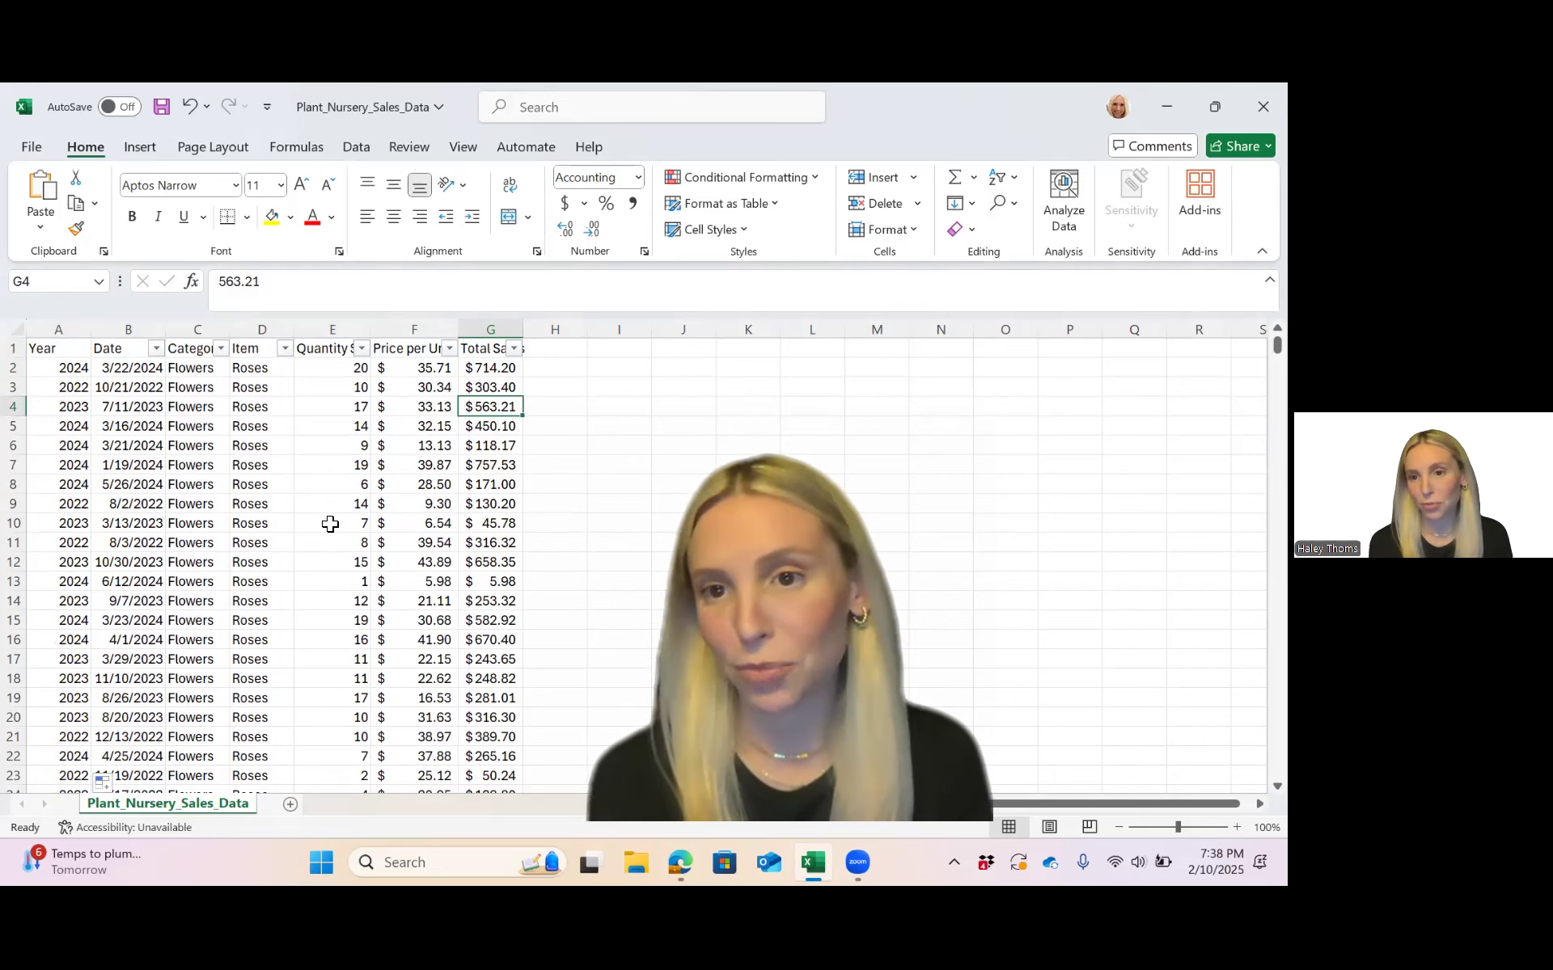
scroll(330, 524, down, 20)
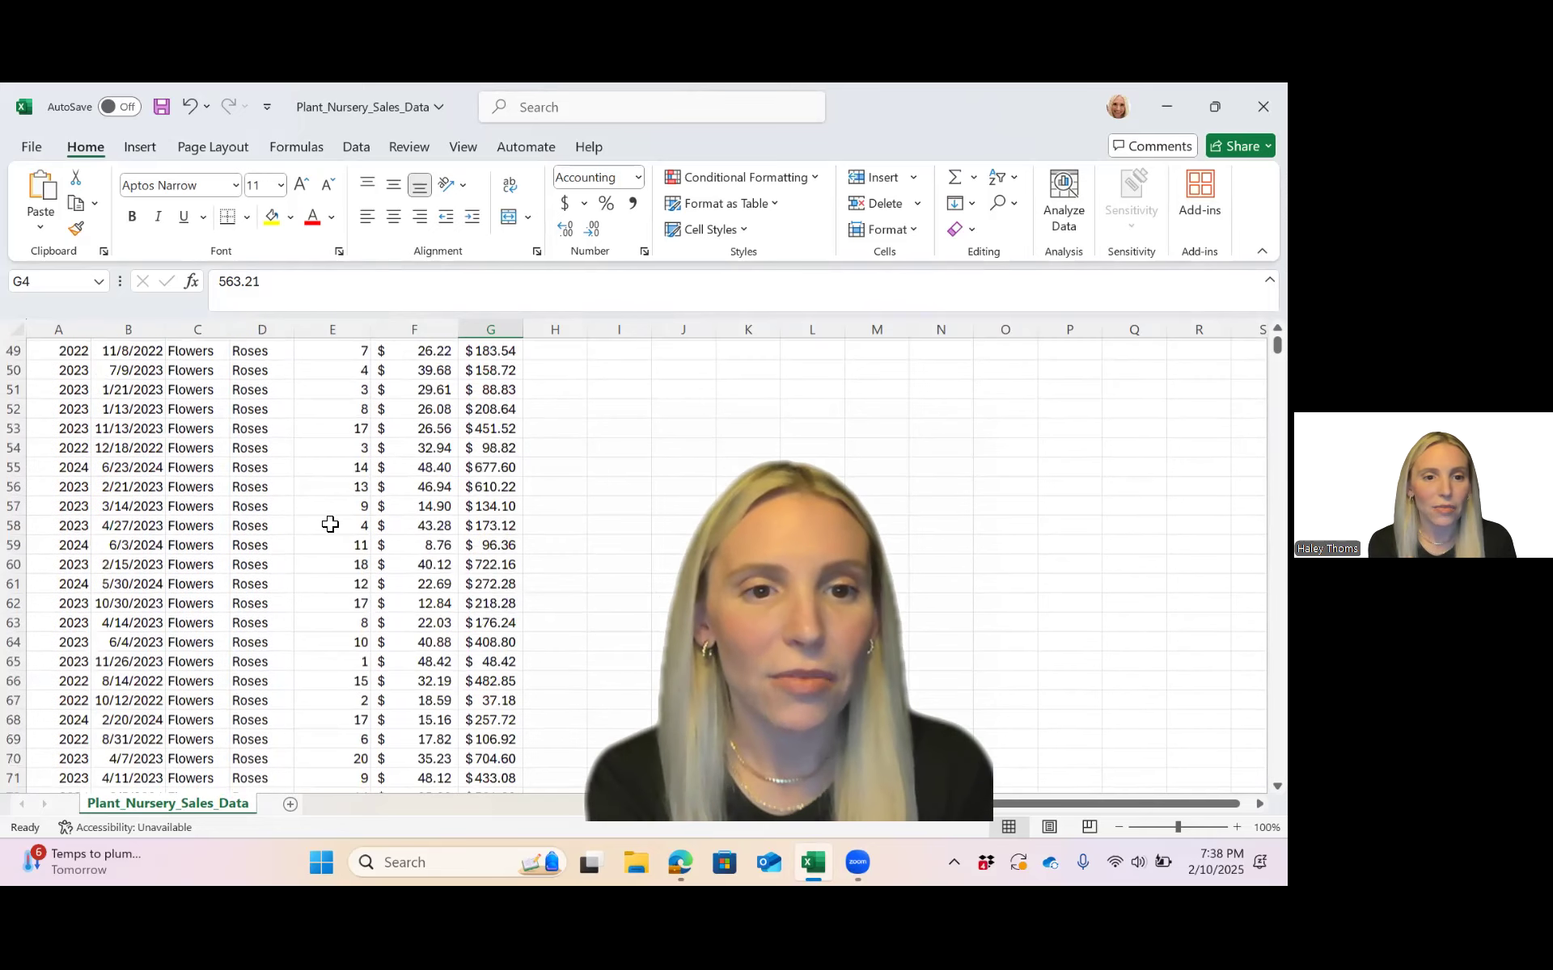
scroll(330, 524, down, 20)
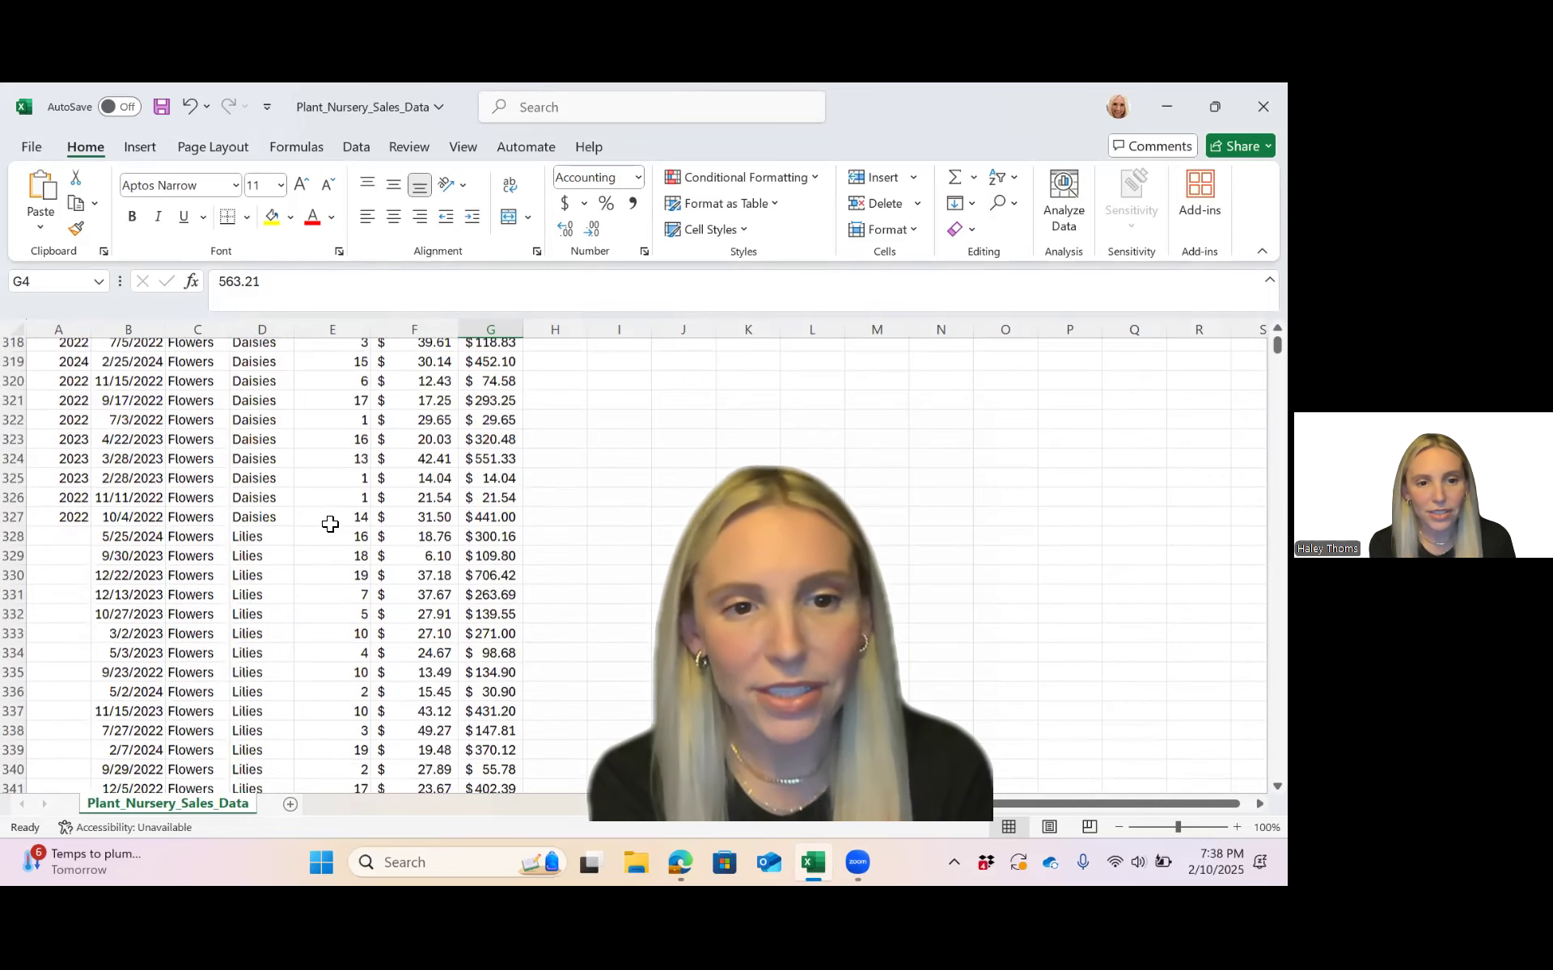
scroll(330, 524, up, 20)
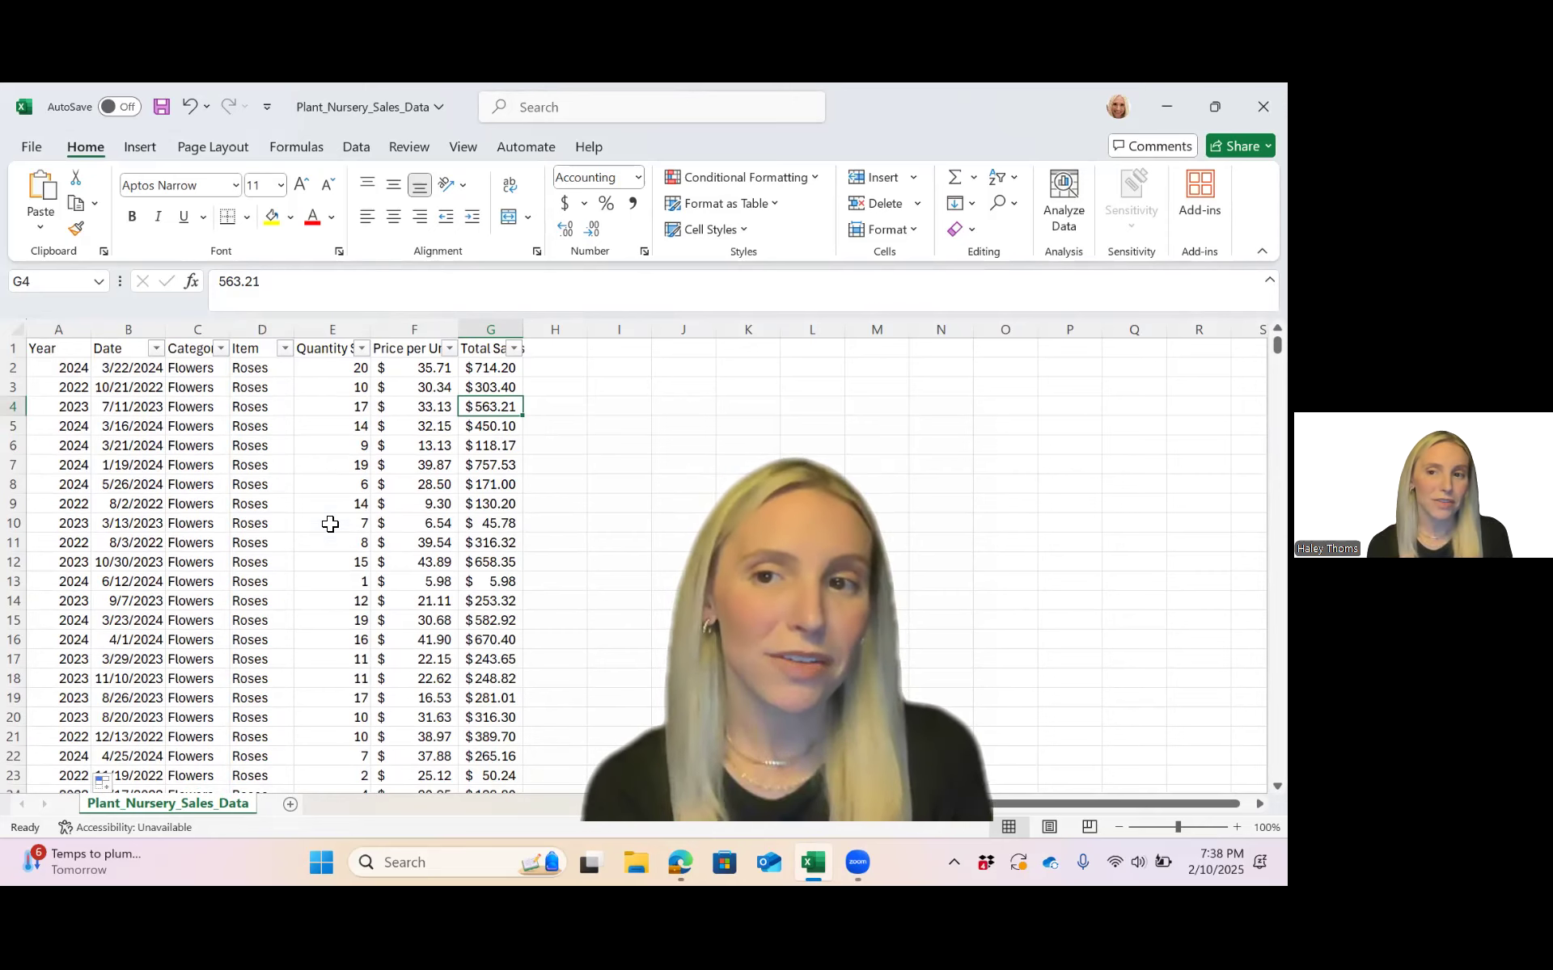
- Create a PivotTable on a new worksheet from columns A to G of the Plant_Nursery_Sales_Data sheet
click(18, 326)
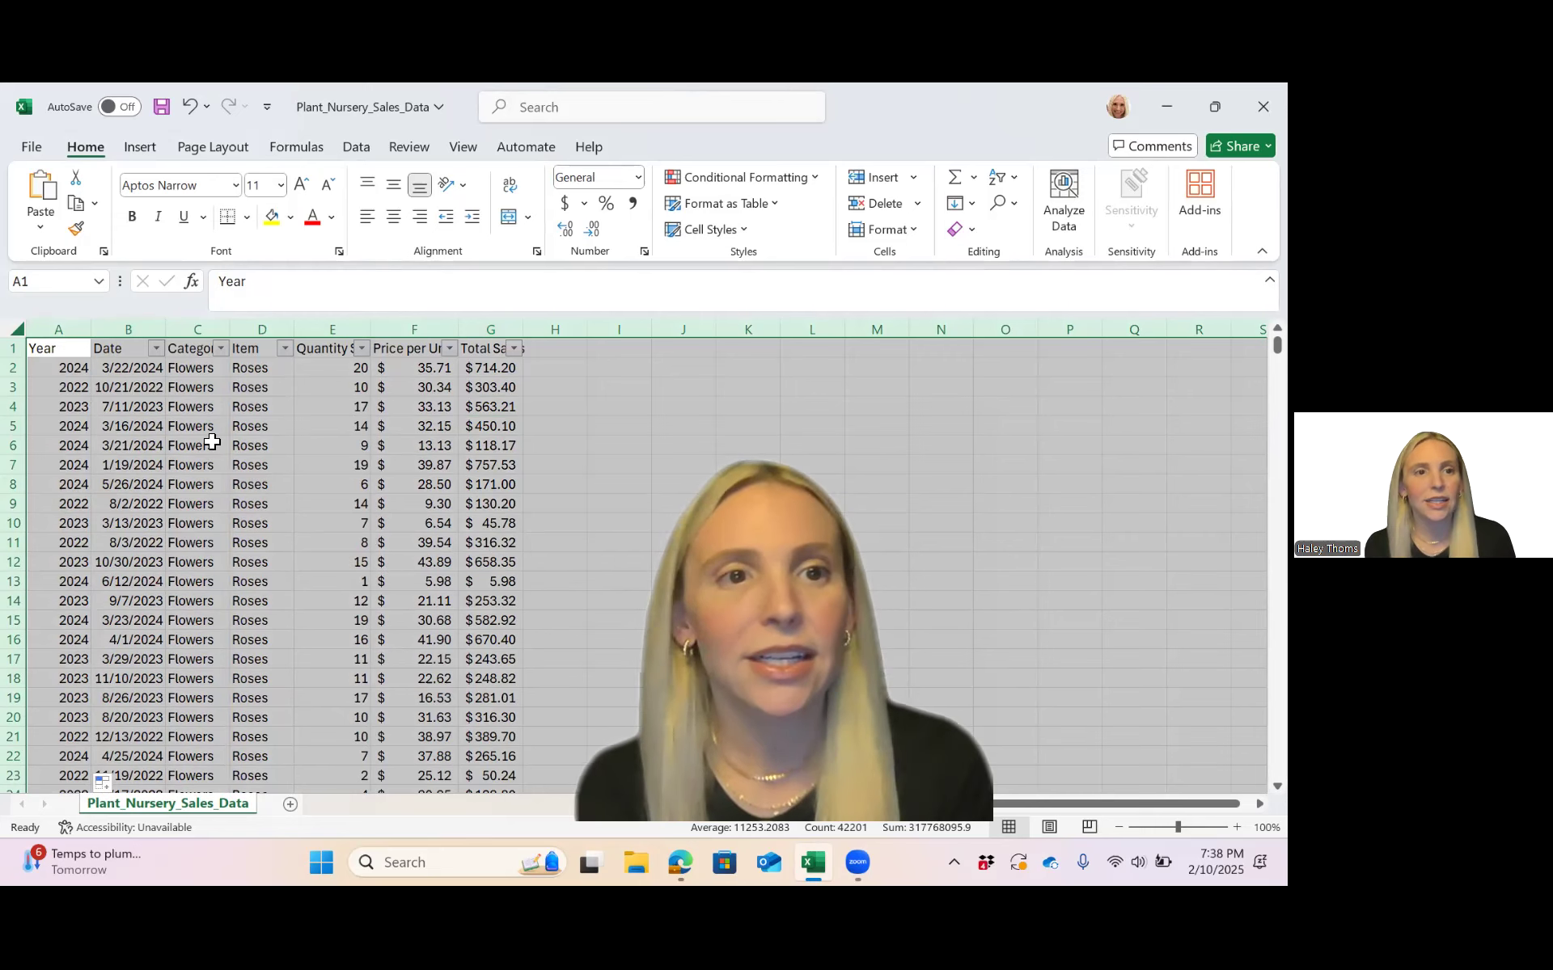
click(142, 146)
click(56, 202)
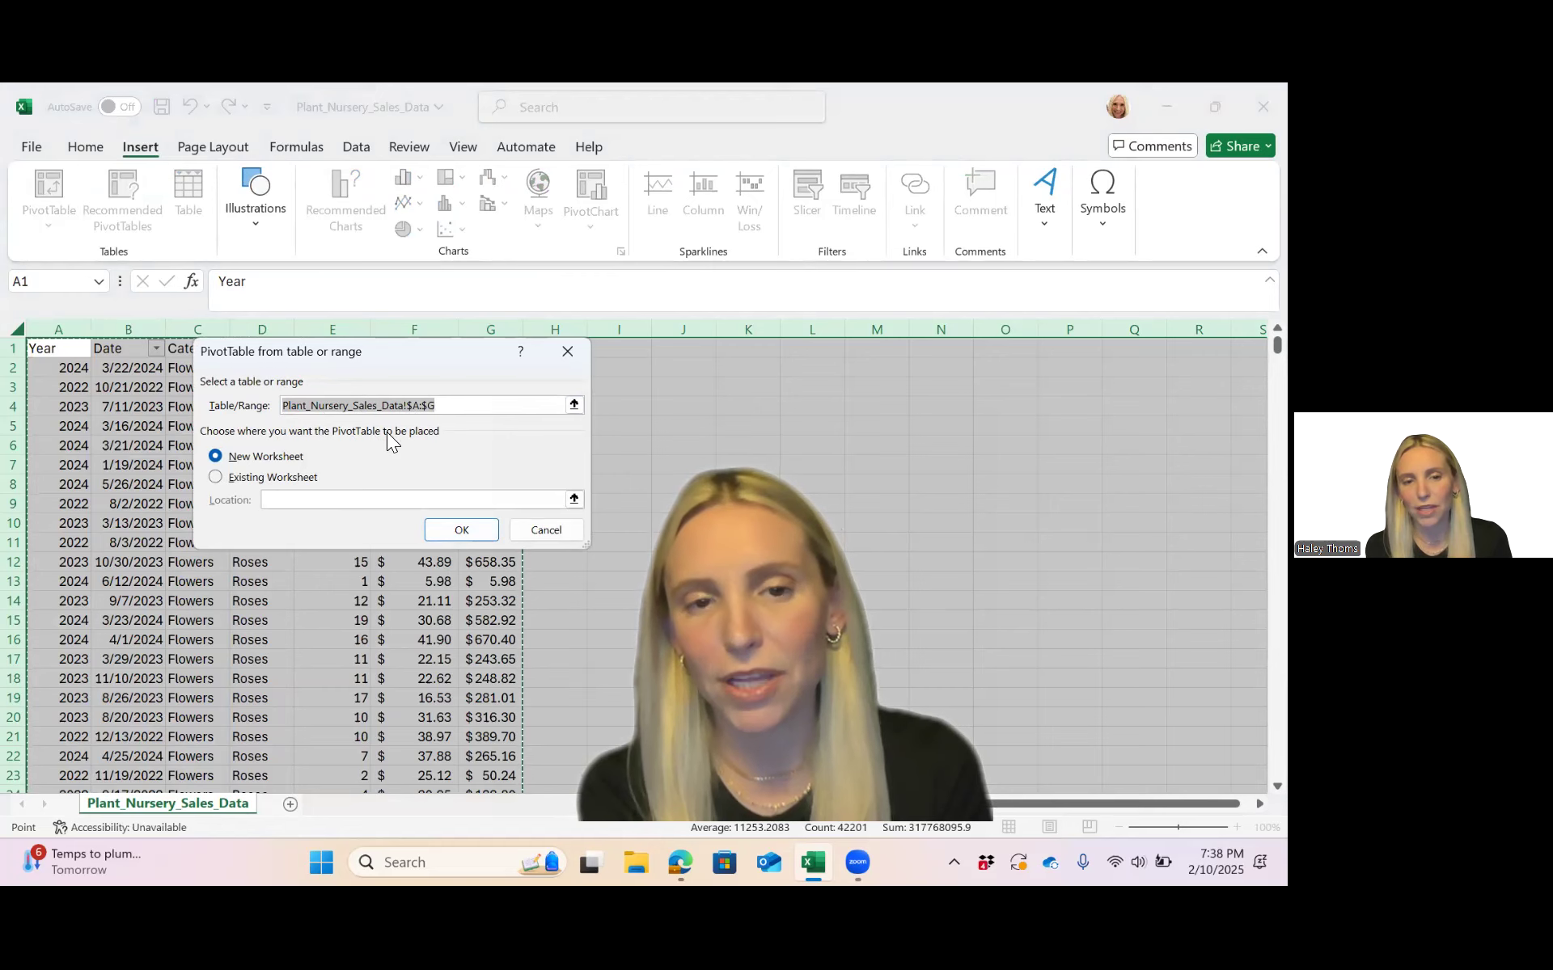
click(467, 530)
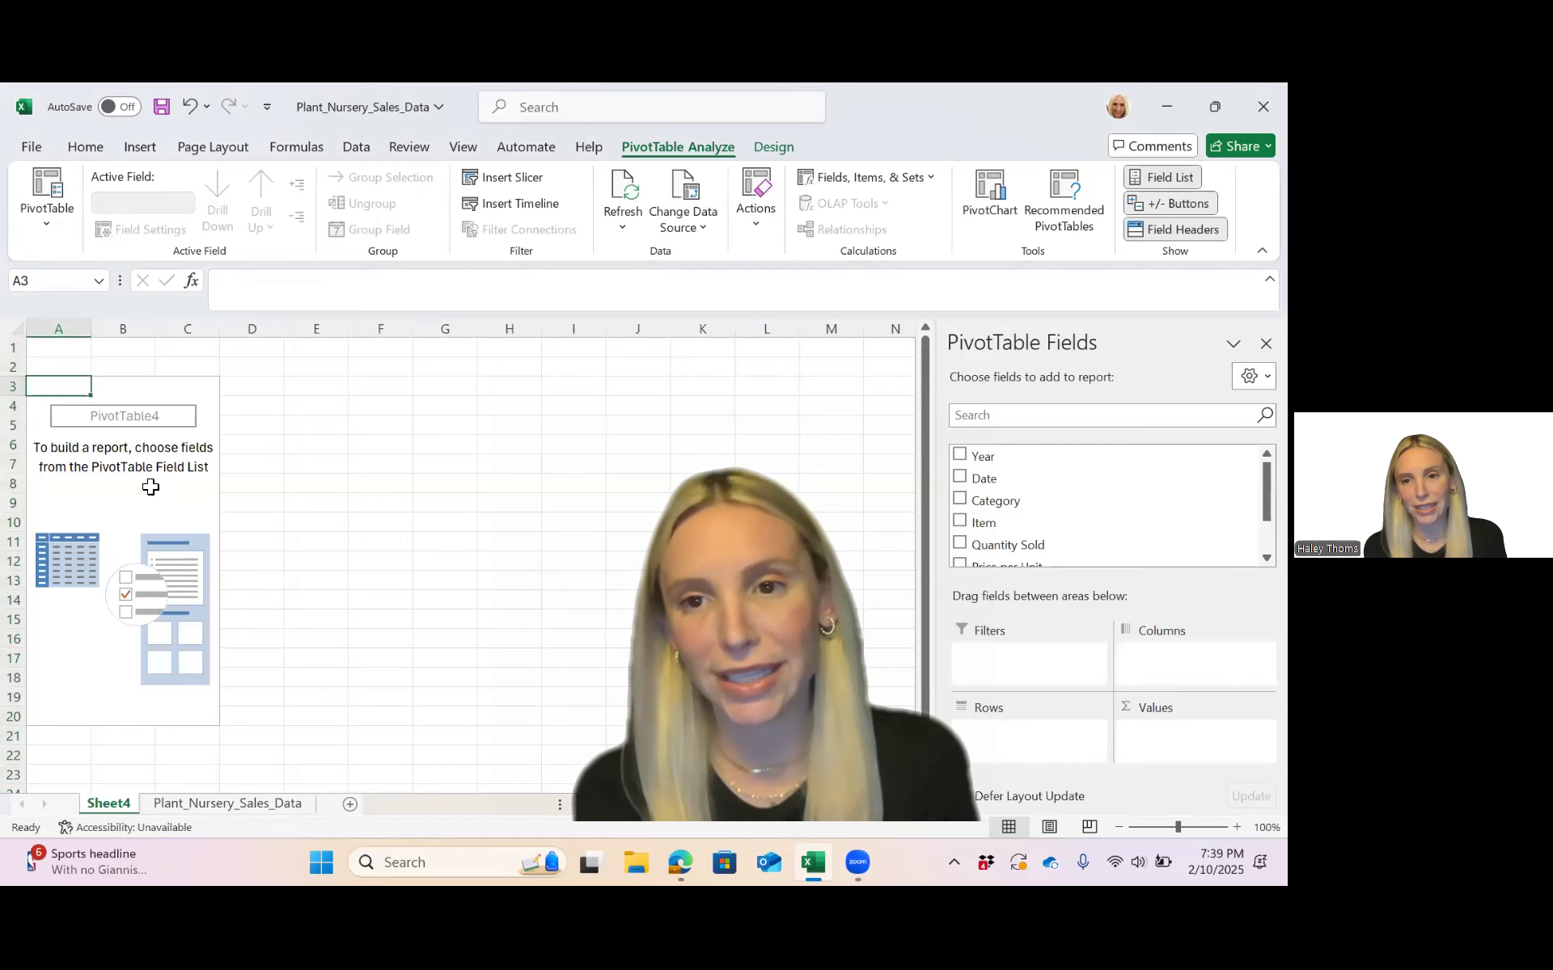
- Close the PivotTable field list and show it again for the empty PivotTable
click(162, 520)
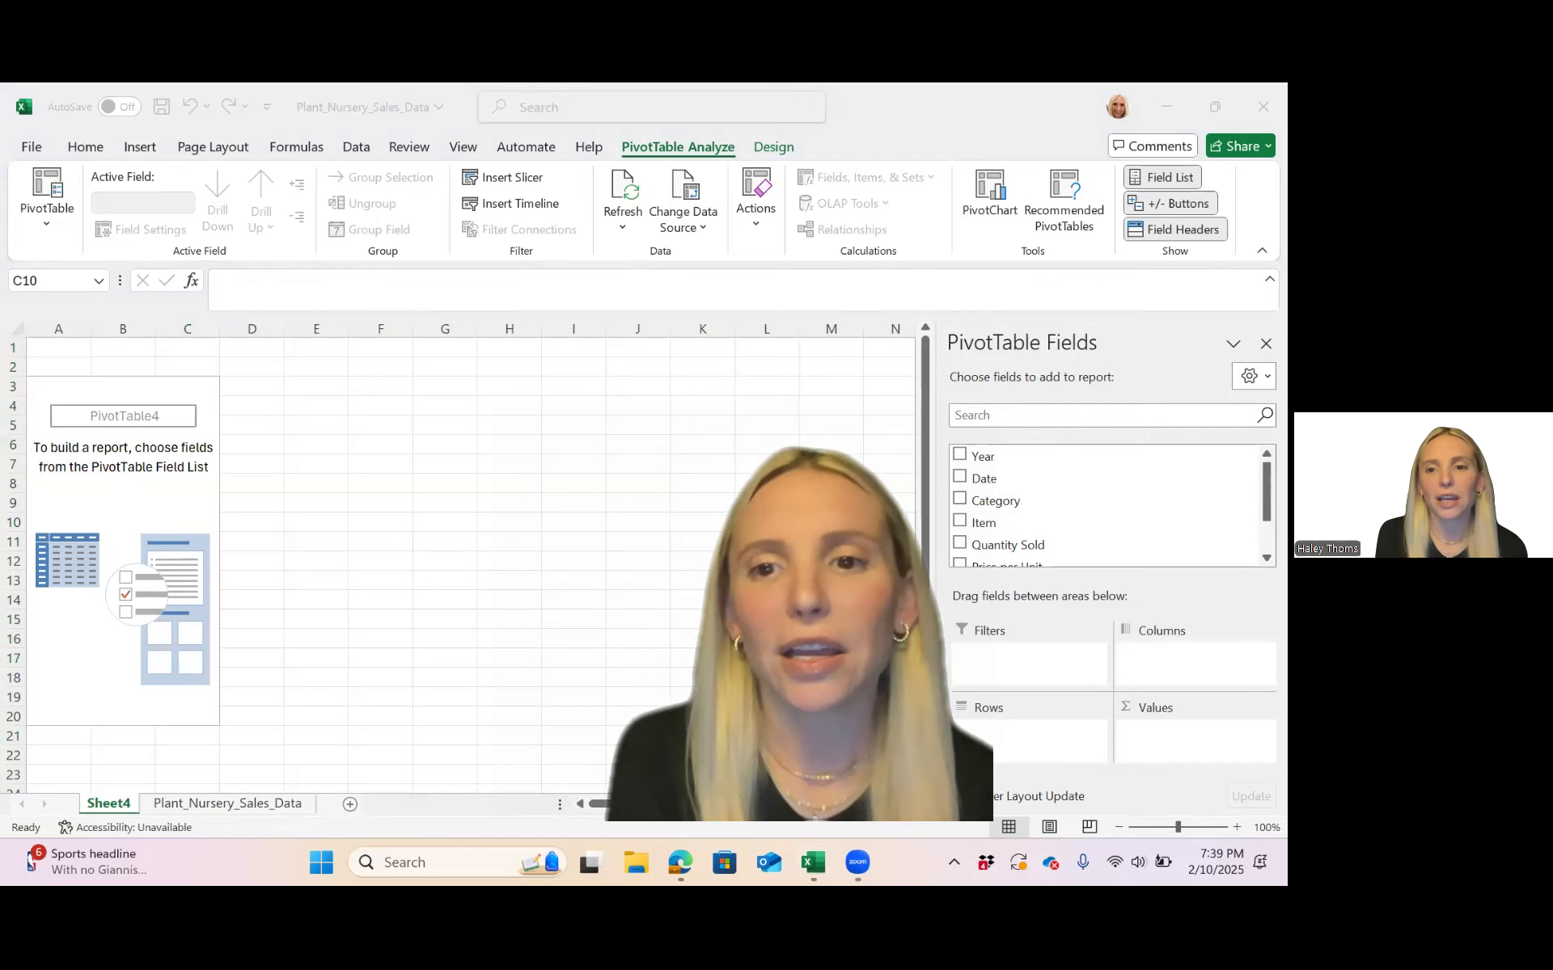
click(1265, 345)
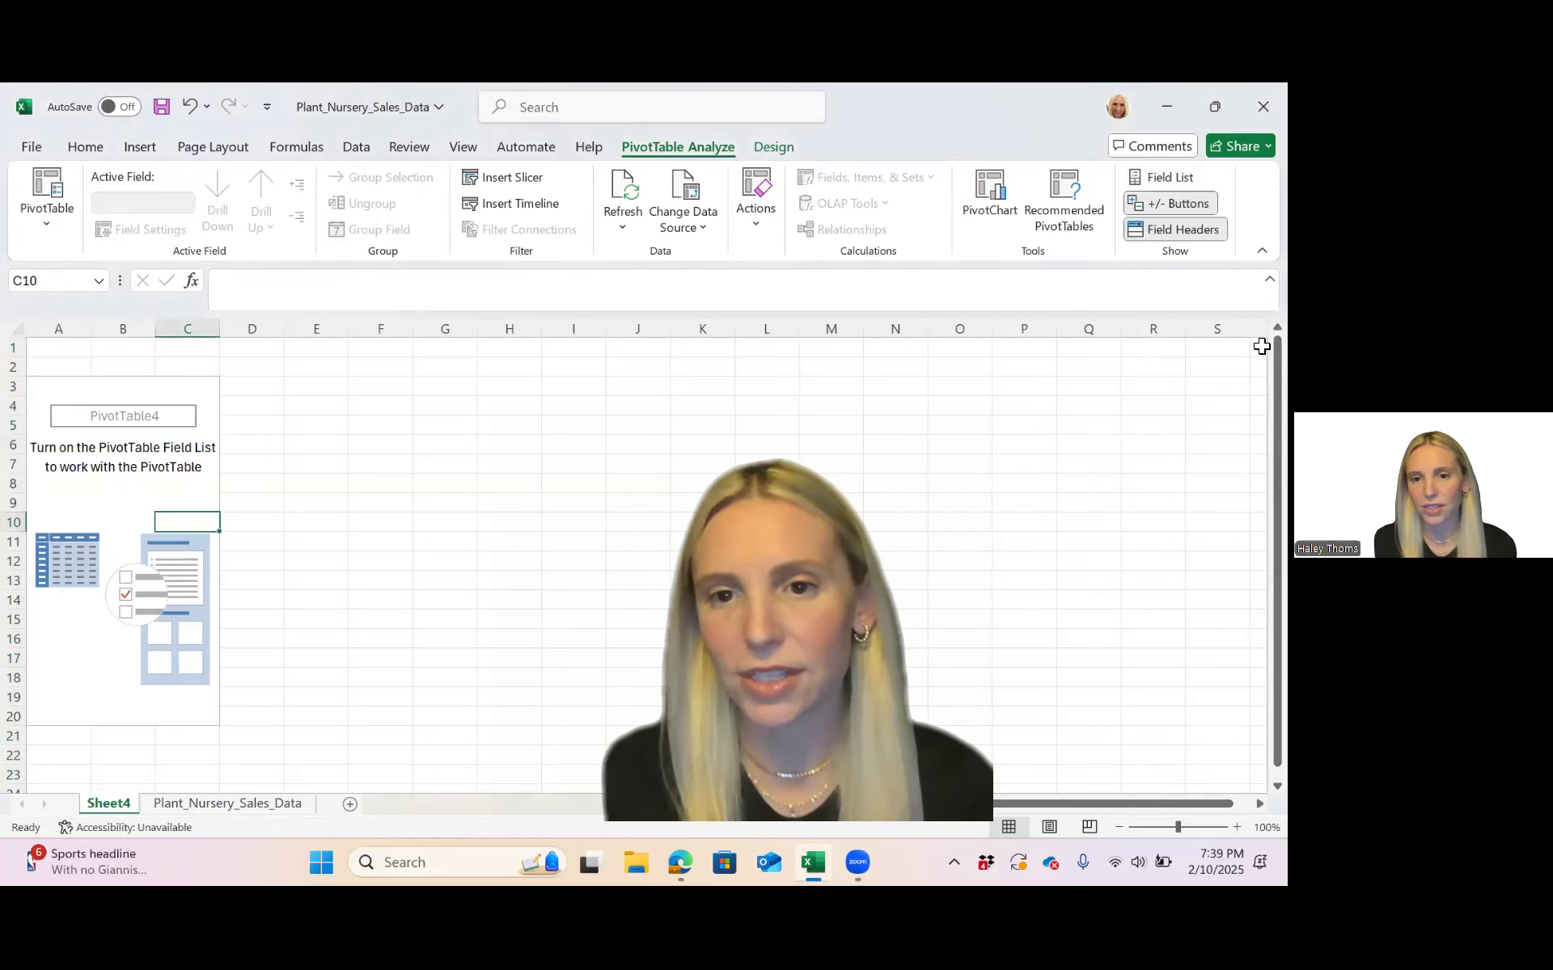
click(380, 502)
click(81, 503)
click(187, 482)
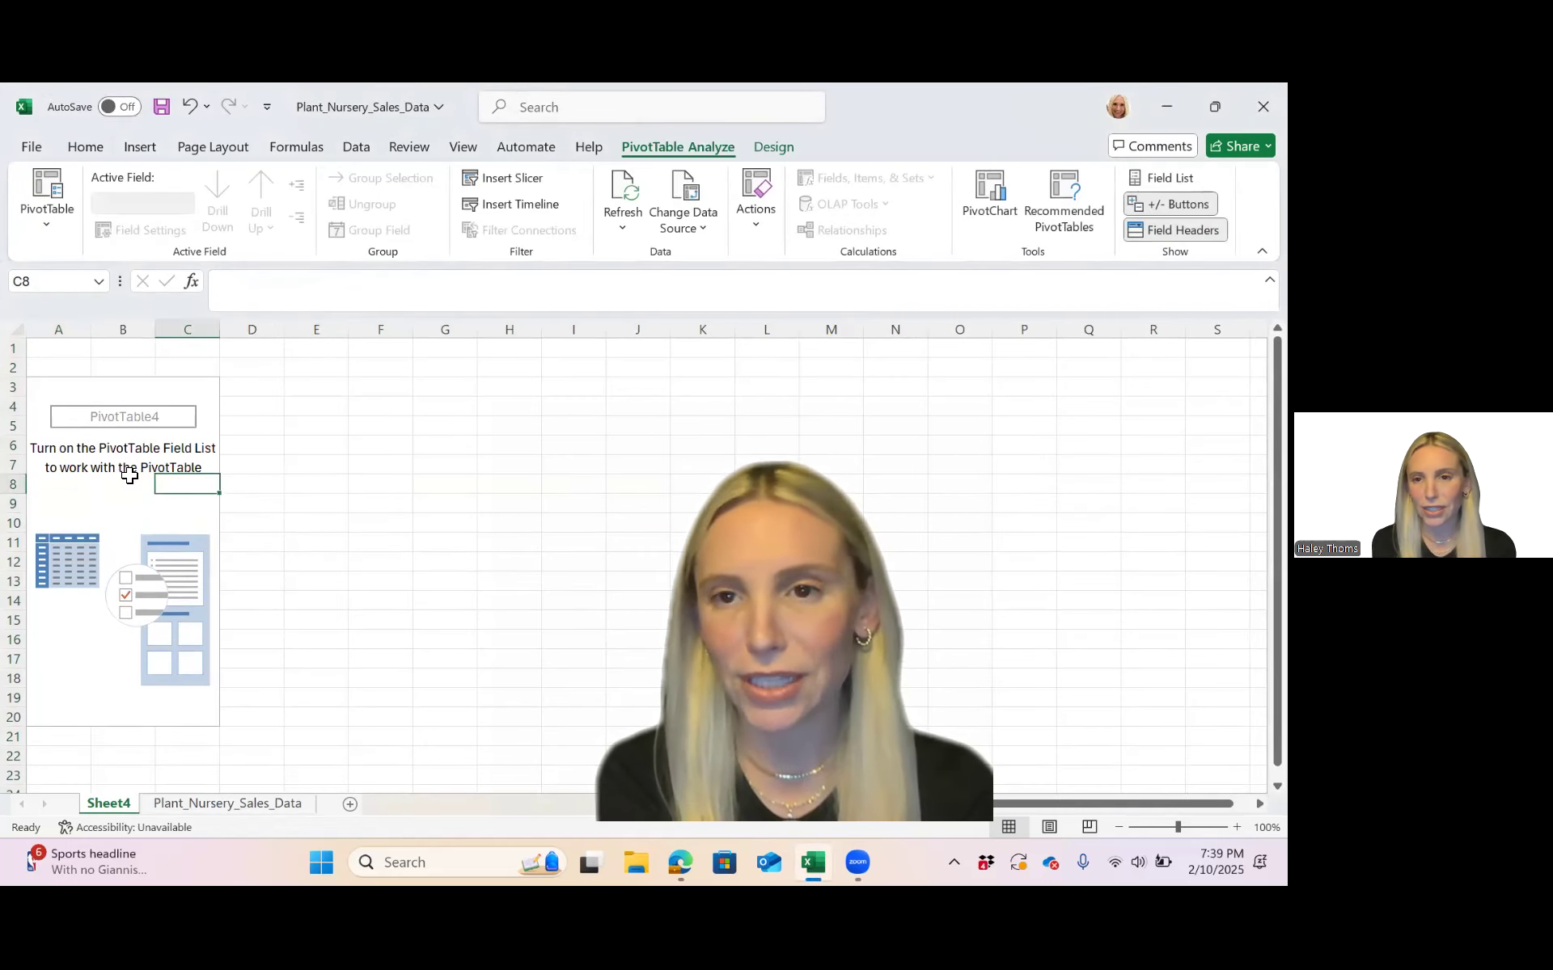
right_click(181, 482)
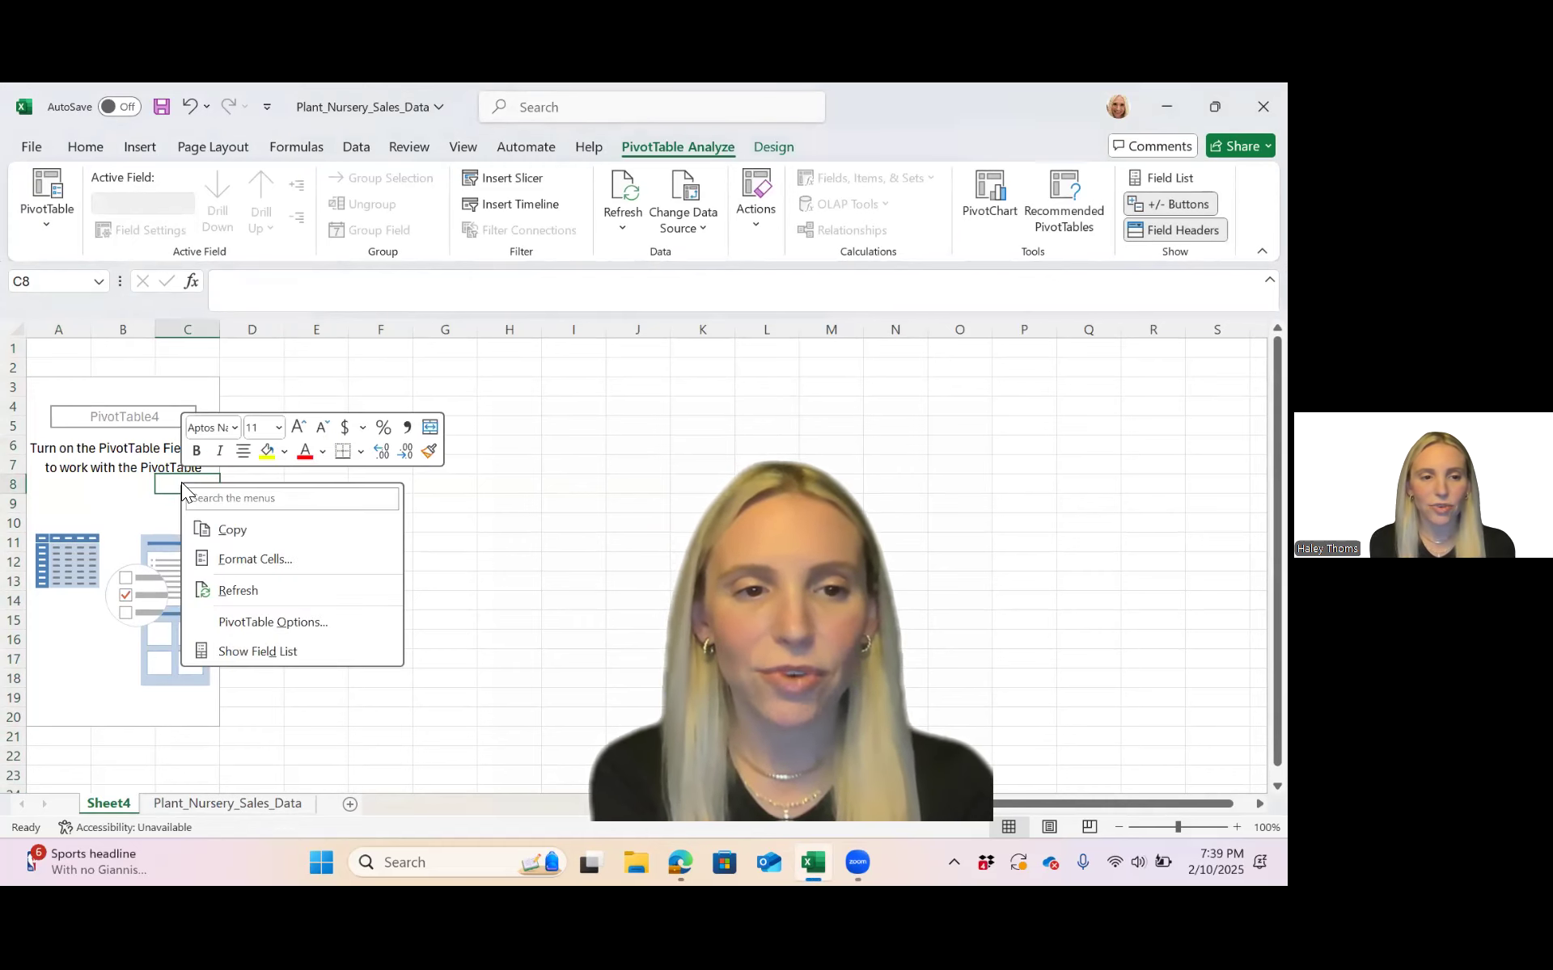
click(244, 651)
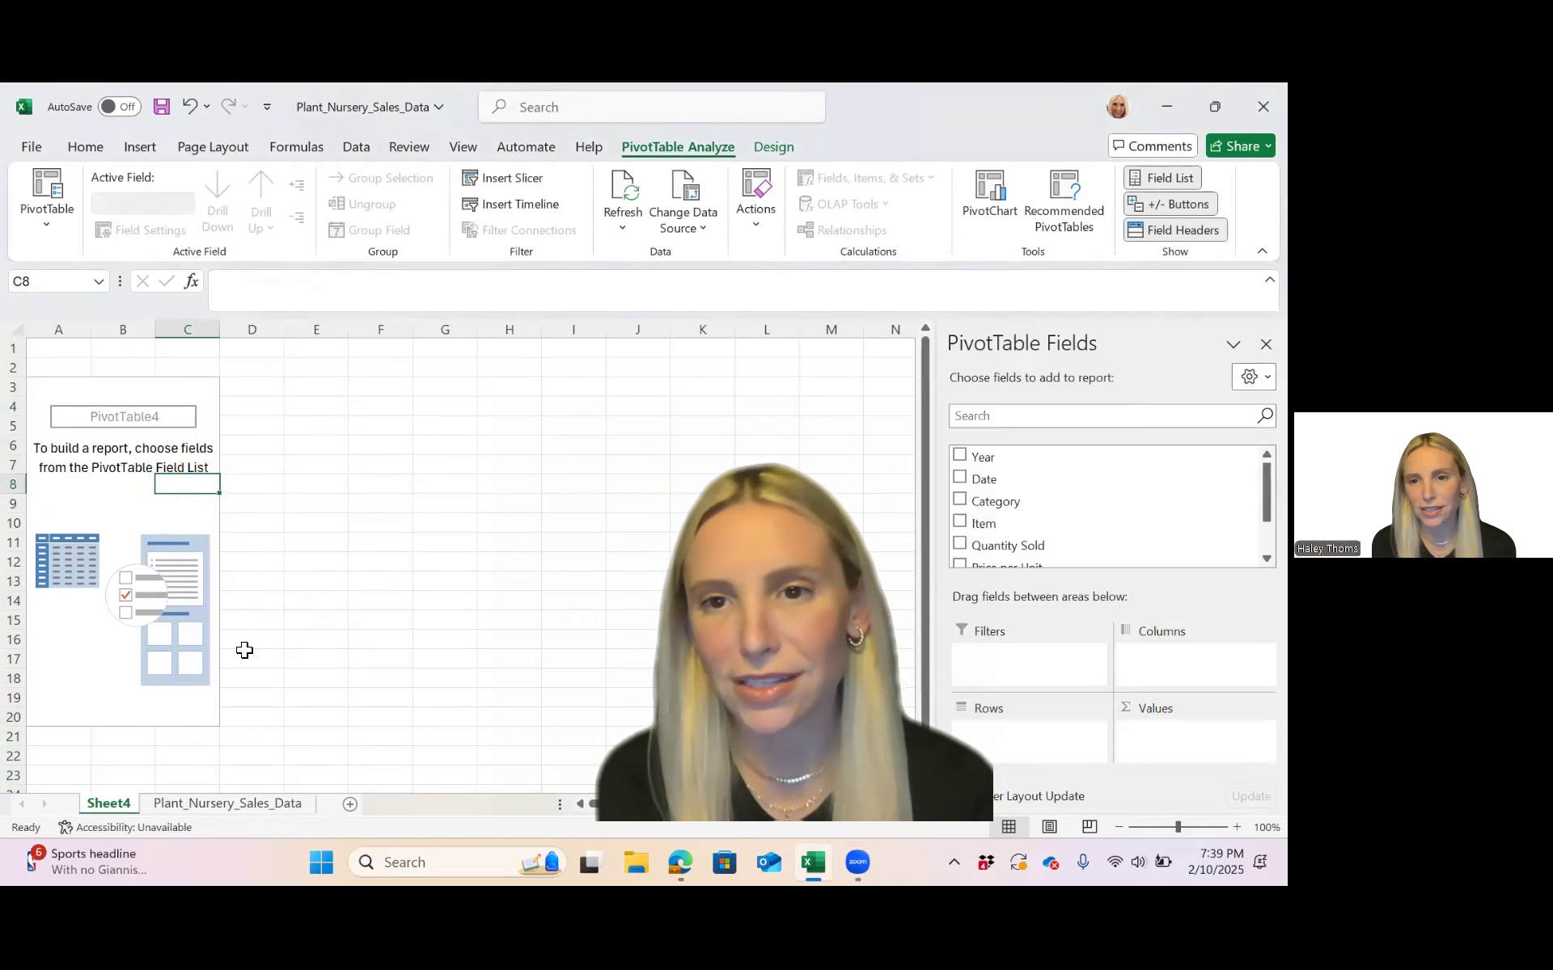
- Add the Category field to the PivotTable's Rows area and place the Item field beneath it
click(103, 527)
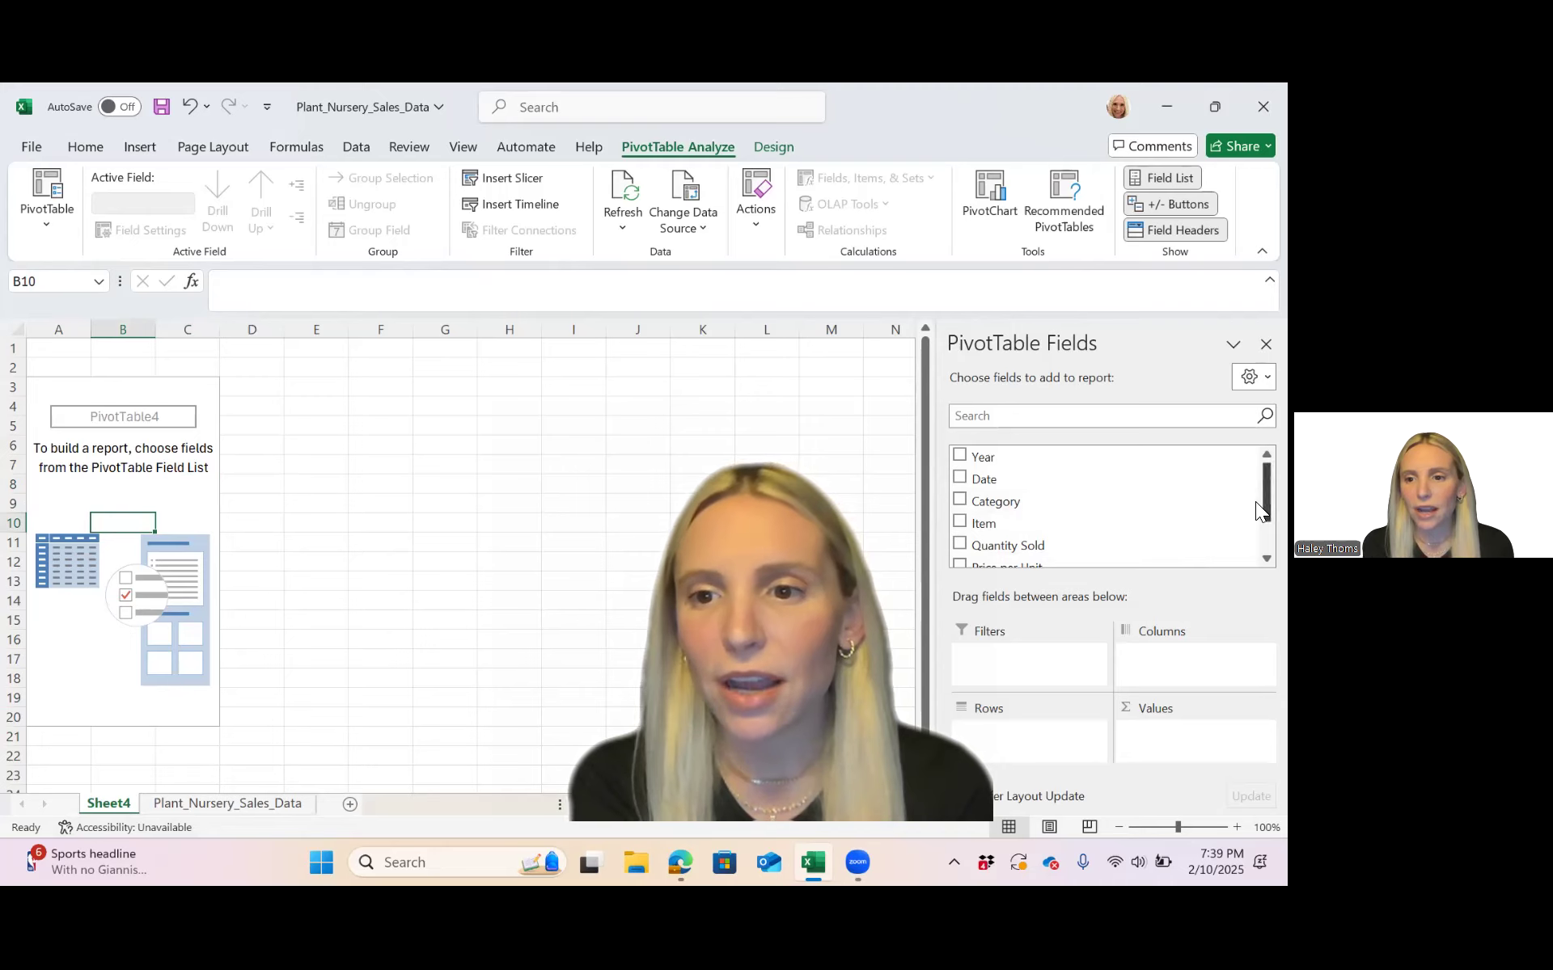
drag(1257, 503, 1256, 540)
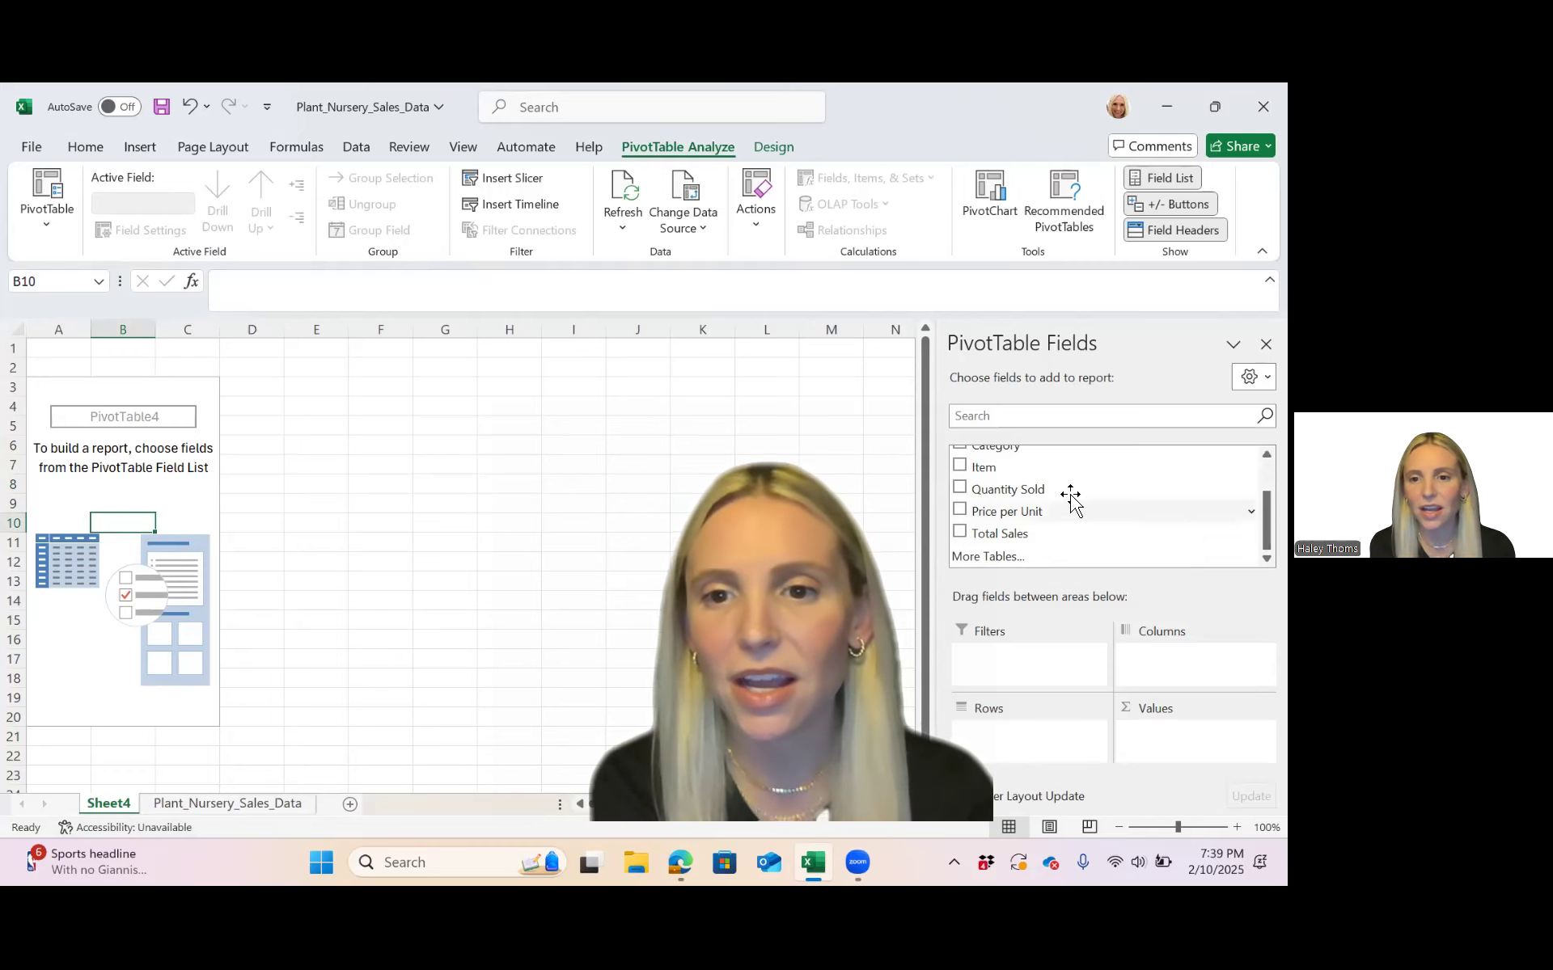
scroll(1066, 503, up, 2)
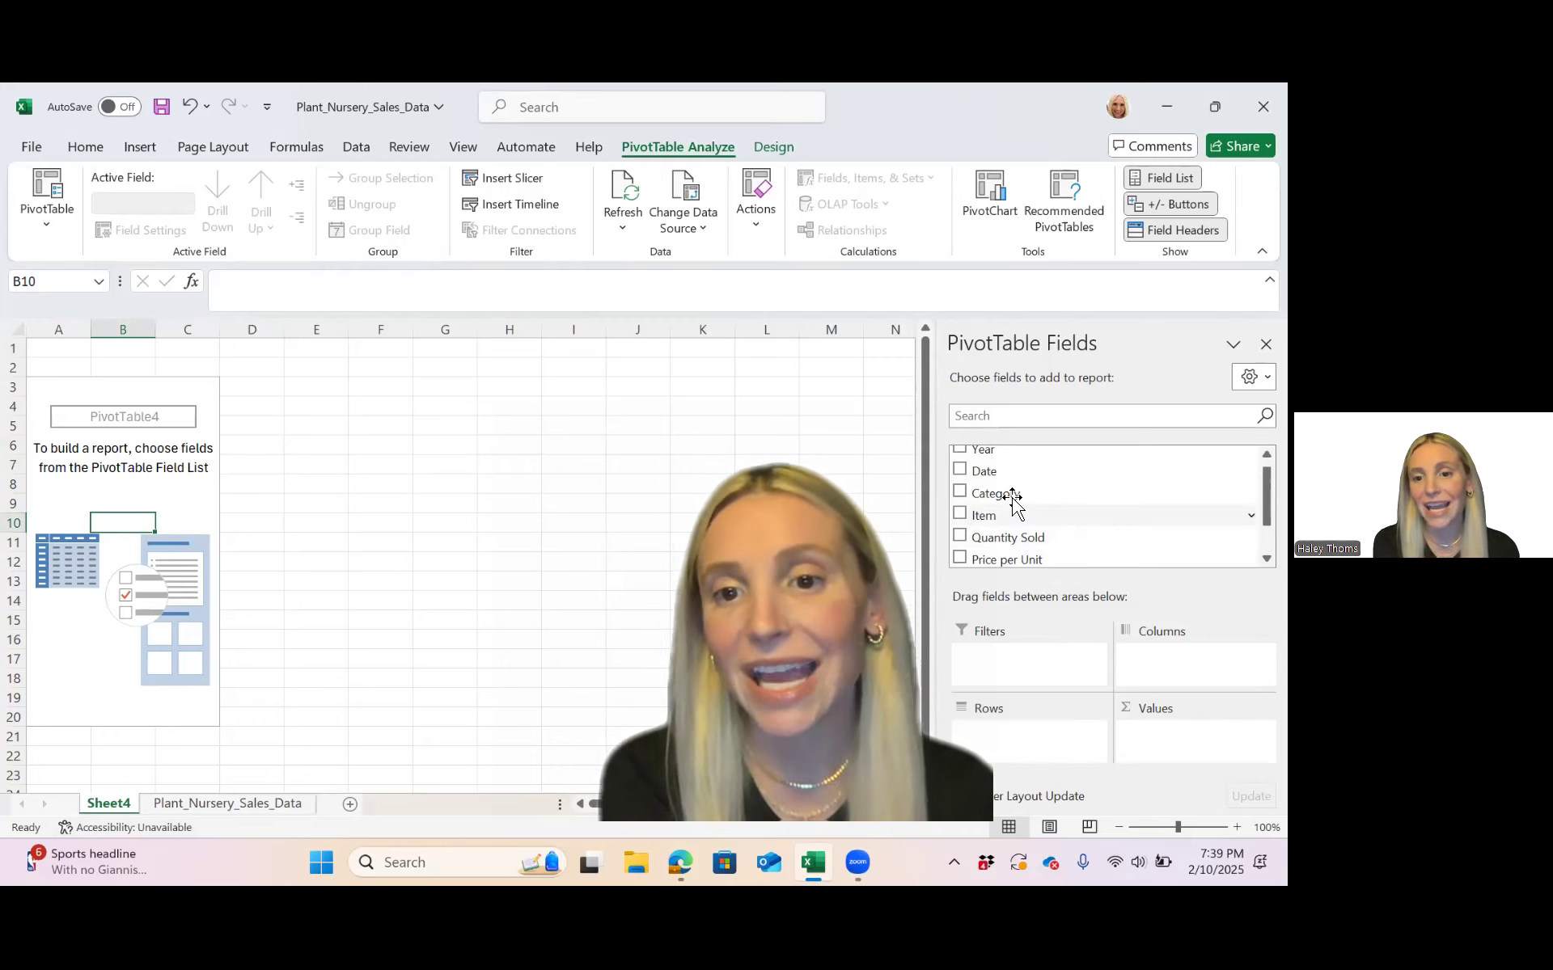
drag(1012, 502, 1027, 732)
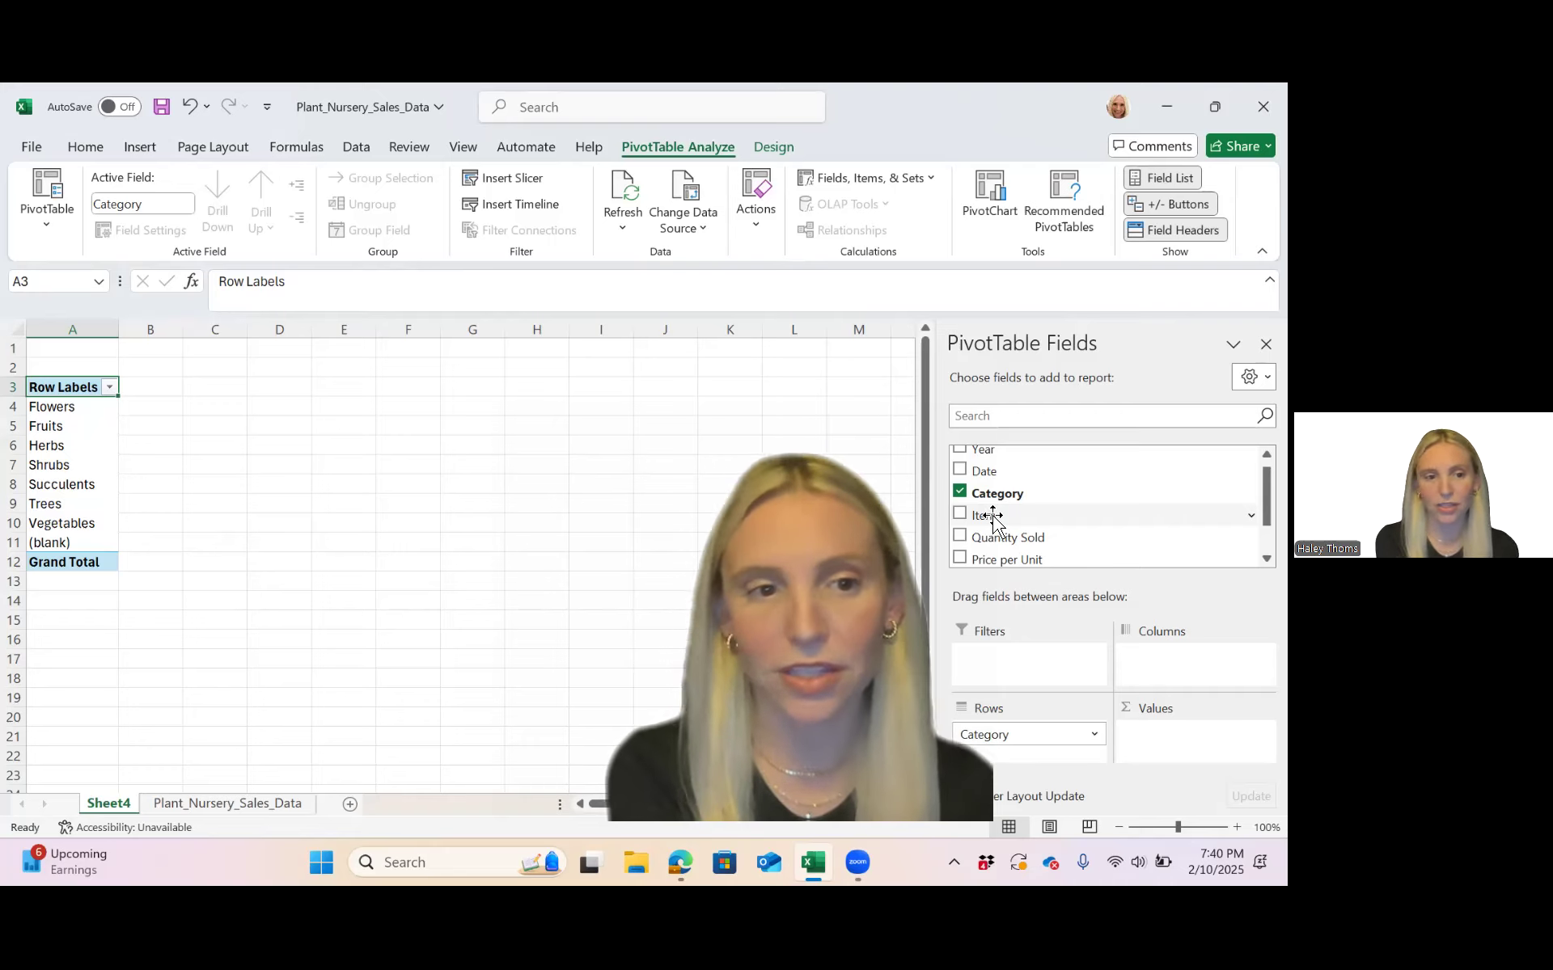
drag(993, 515, 998, 753)
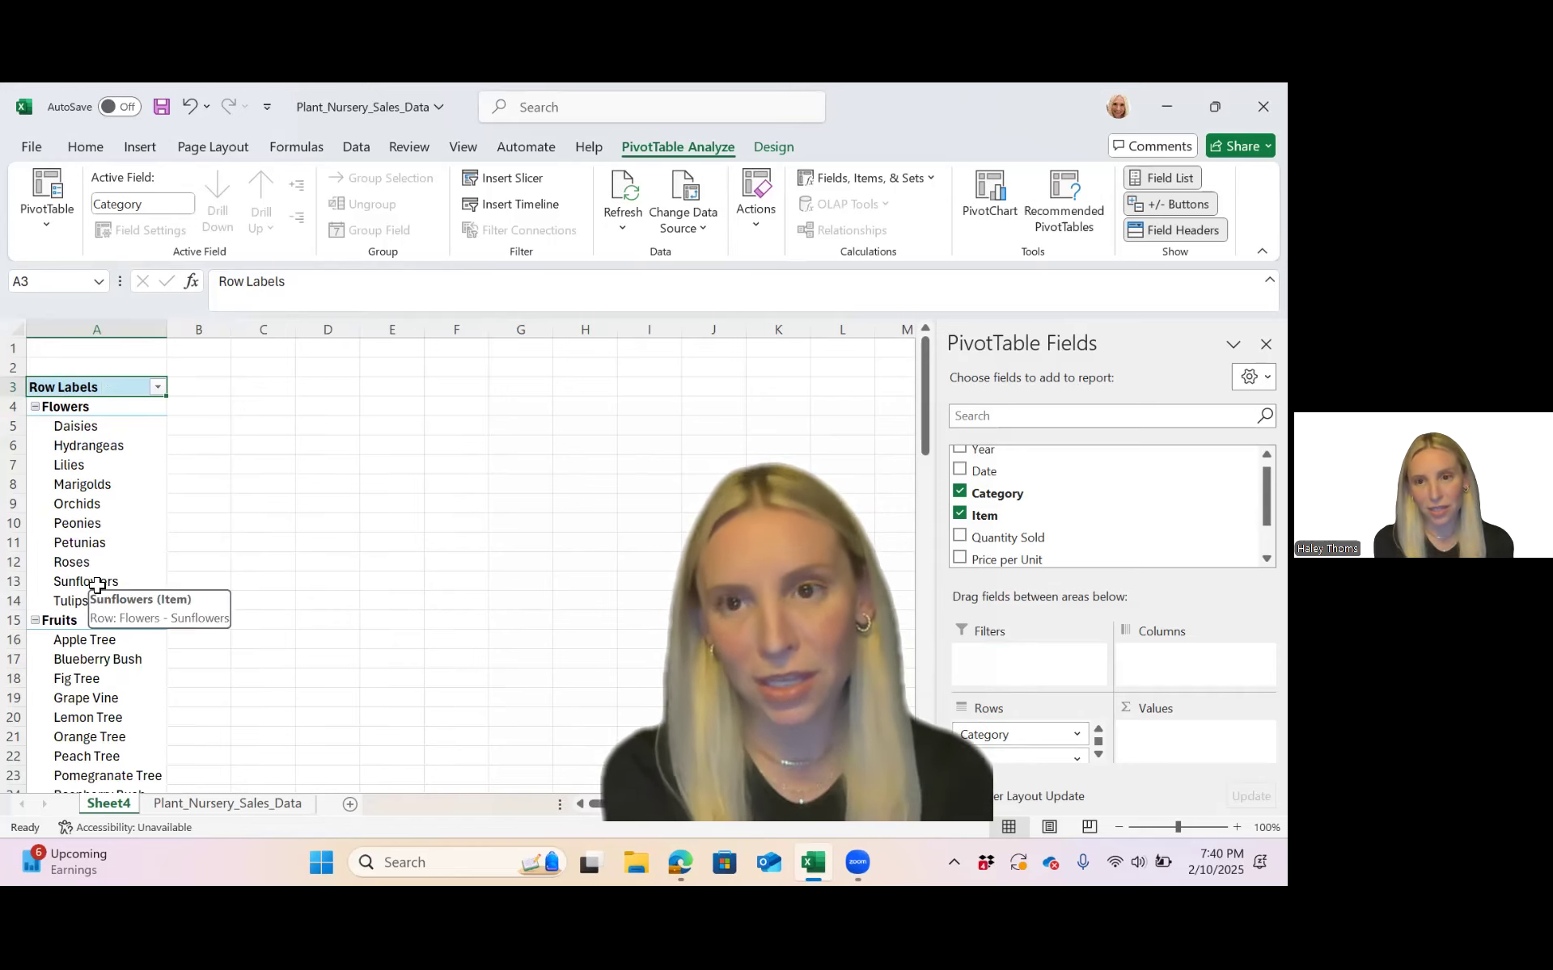
- Check the item rows in the Plant_Nursery_Sales_Data sheet and add the Total Sales field to the PivotTable's Values area on Sheet4
click(183, 803)
scroll(302, 691, down, 20)
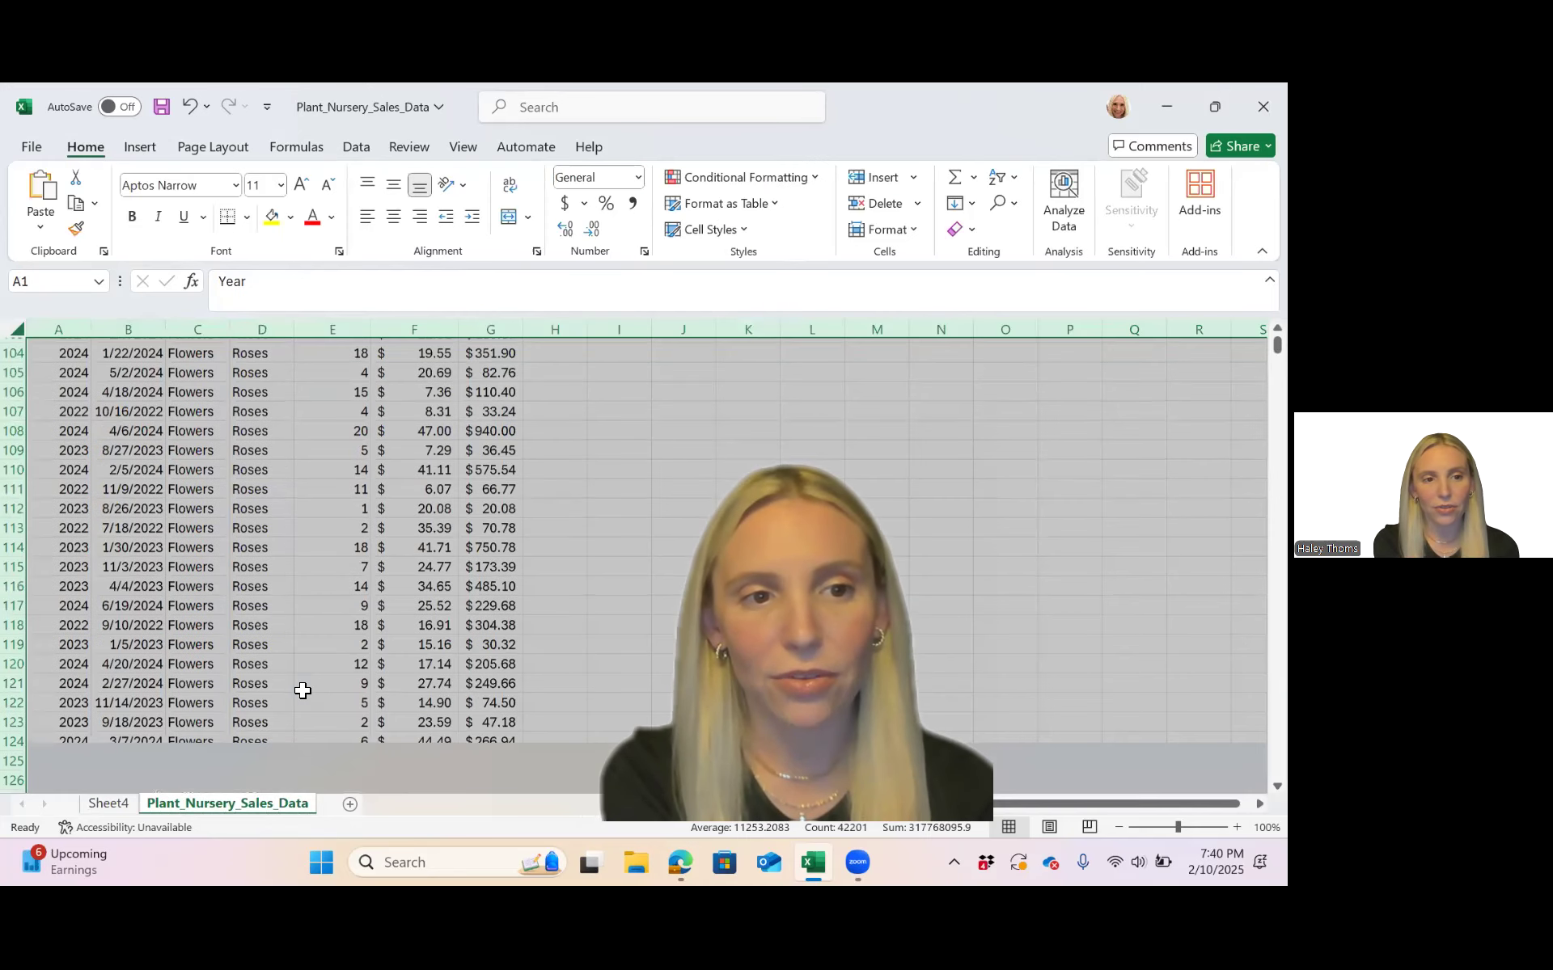
scroll(303, 690, down, 20)
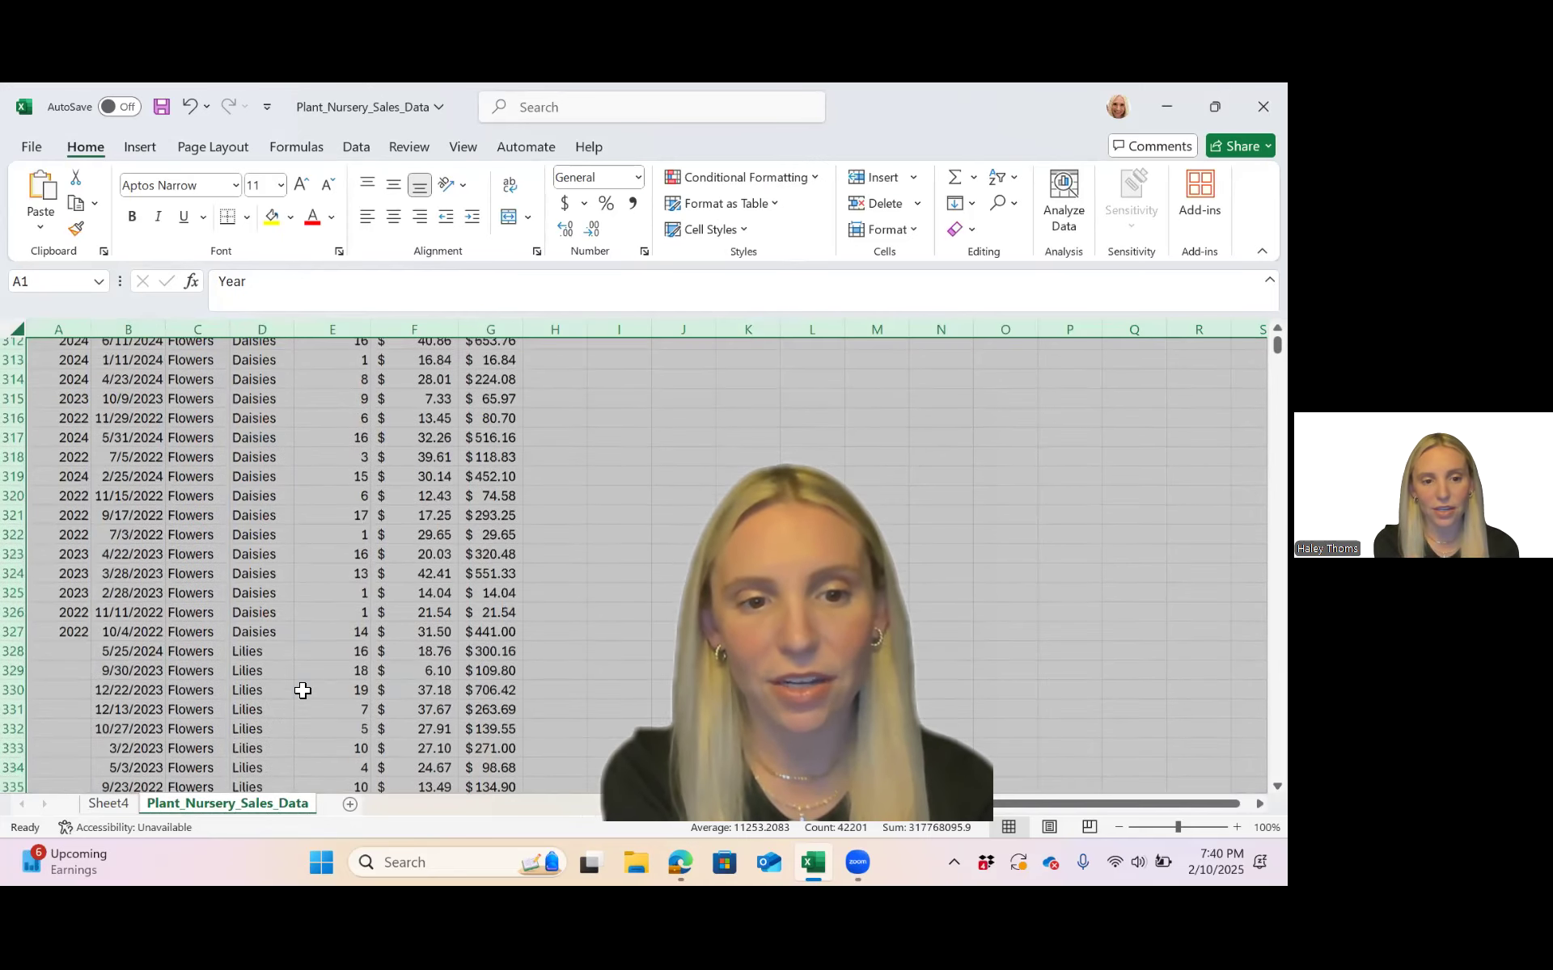
click(103, 804)
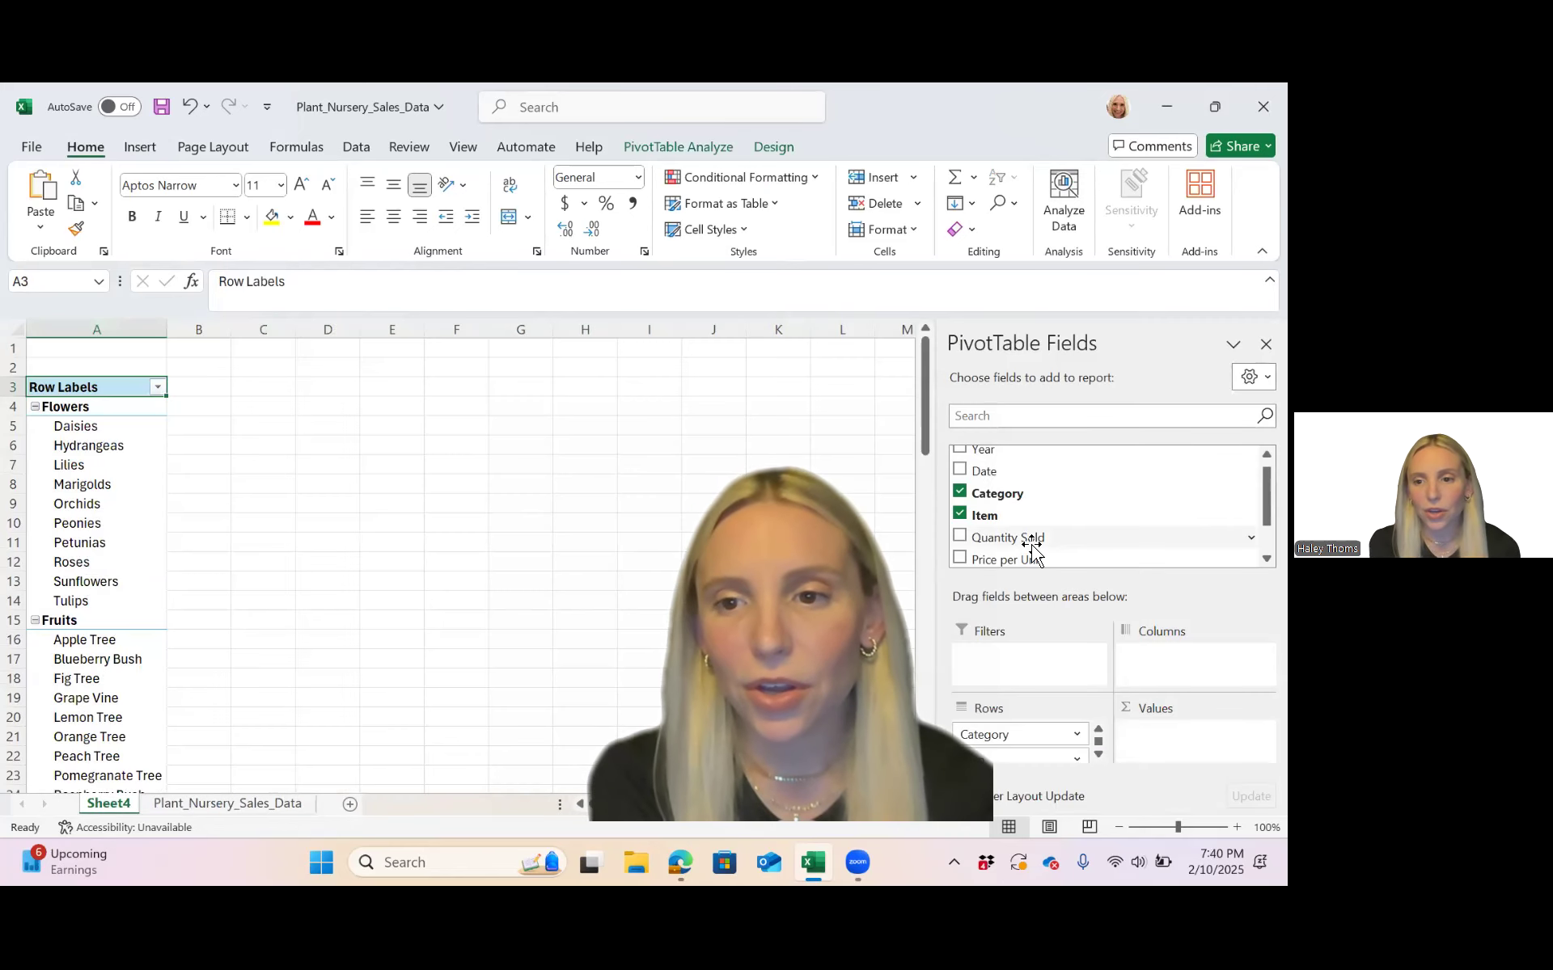
scroll(1030, 545, down, 1)
drag(1016, 539, 1180, 728)
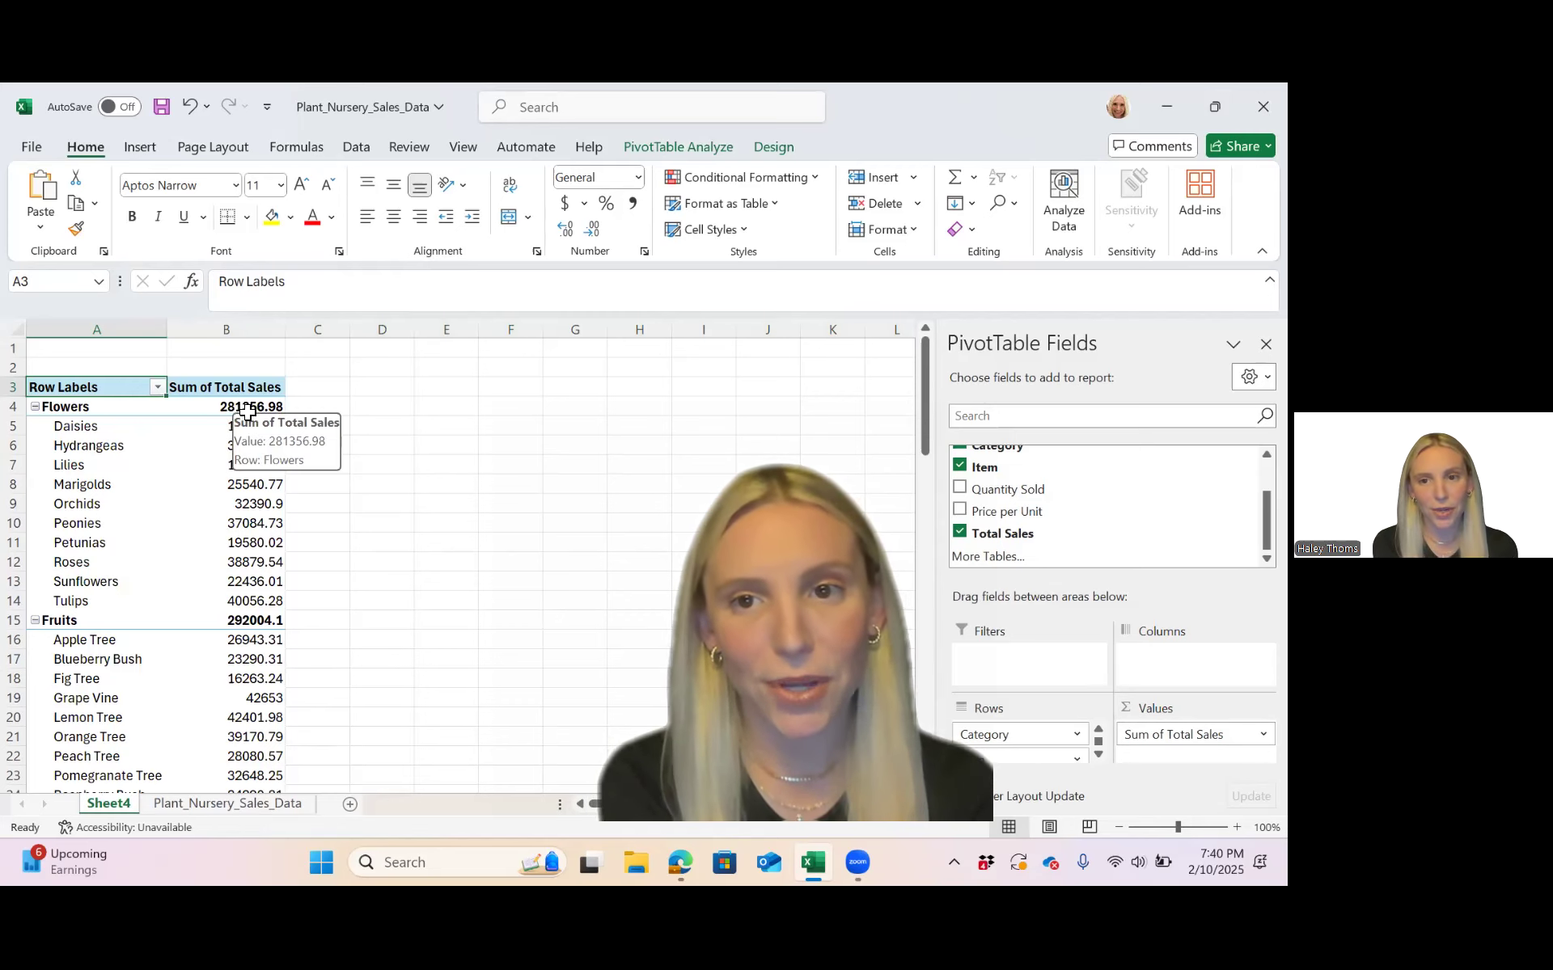
- Format the PivotTable's Sum of Total Sales values as Currency with 2 decimal places and the $ symbol
scroll(232, 693, down, 10)
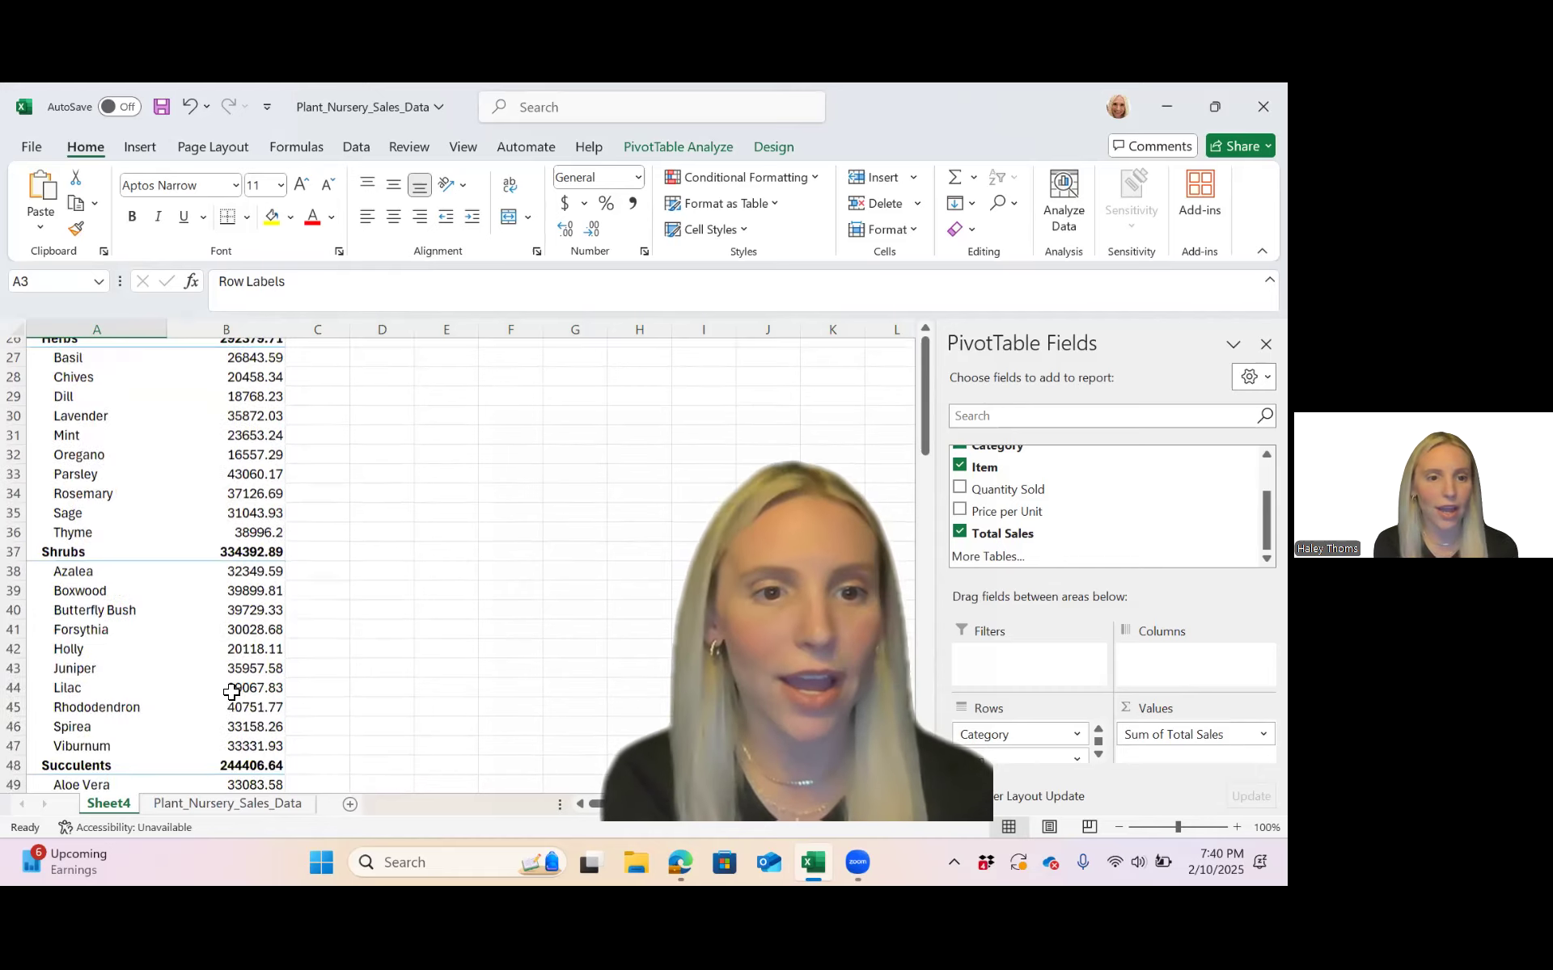
scroll(232, 693, up, 10)
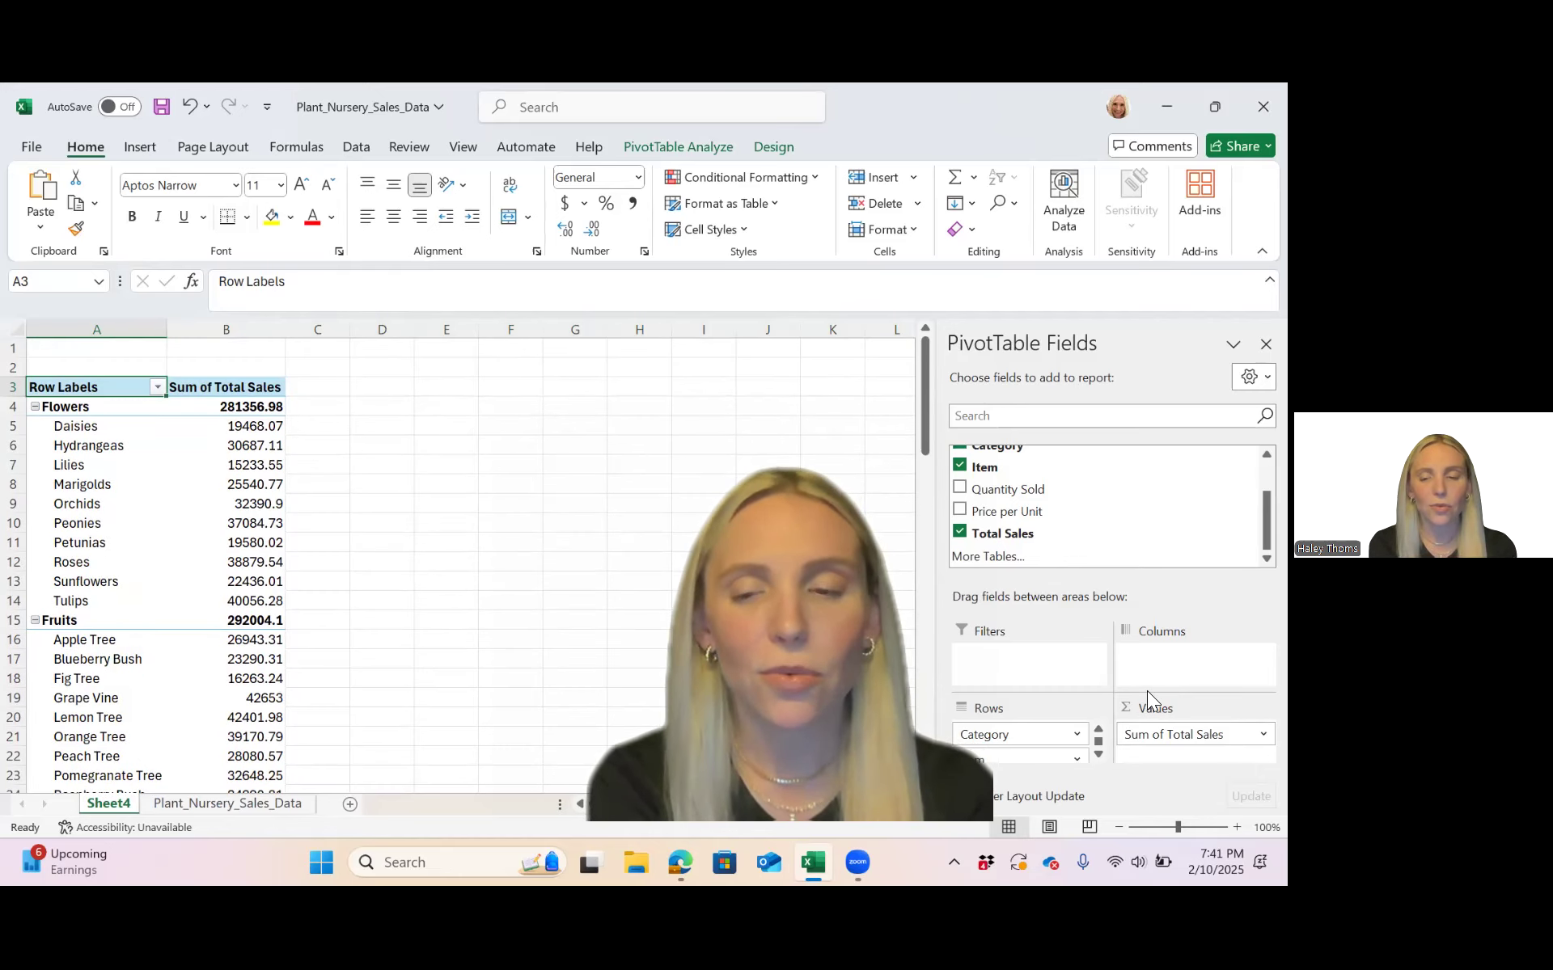
click(1262, 734)
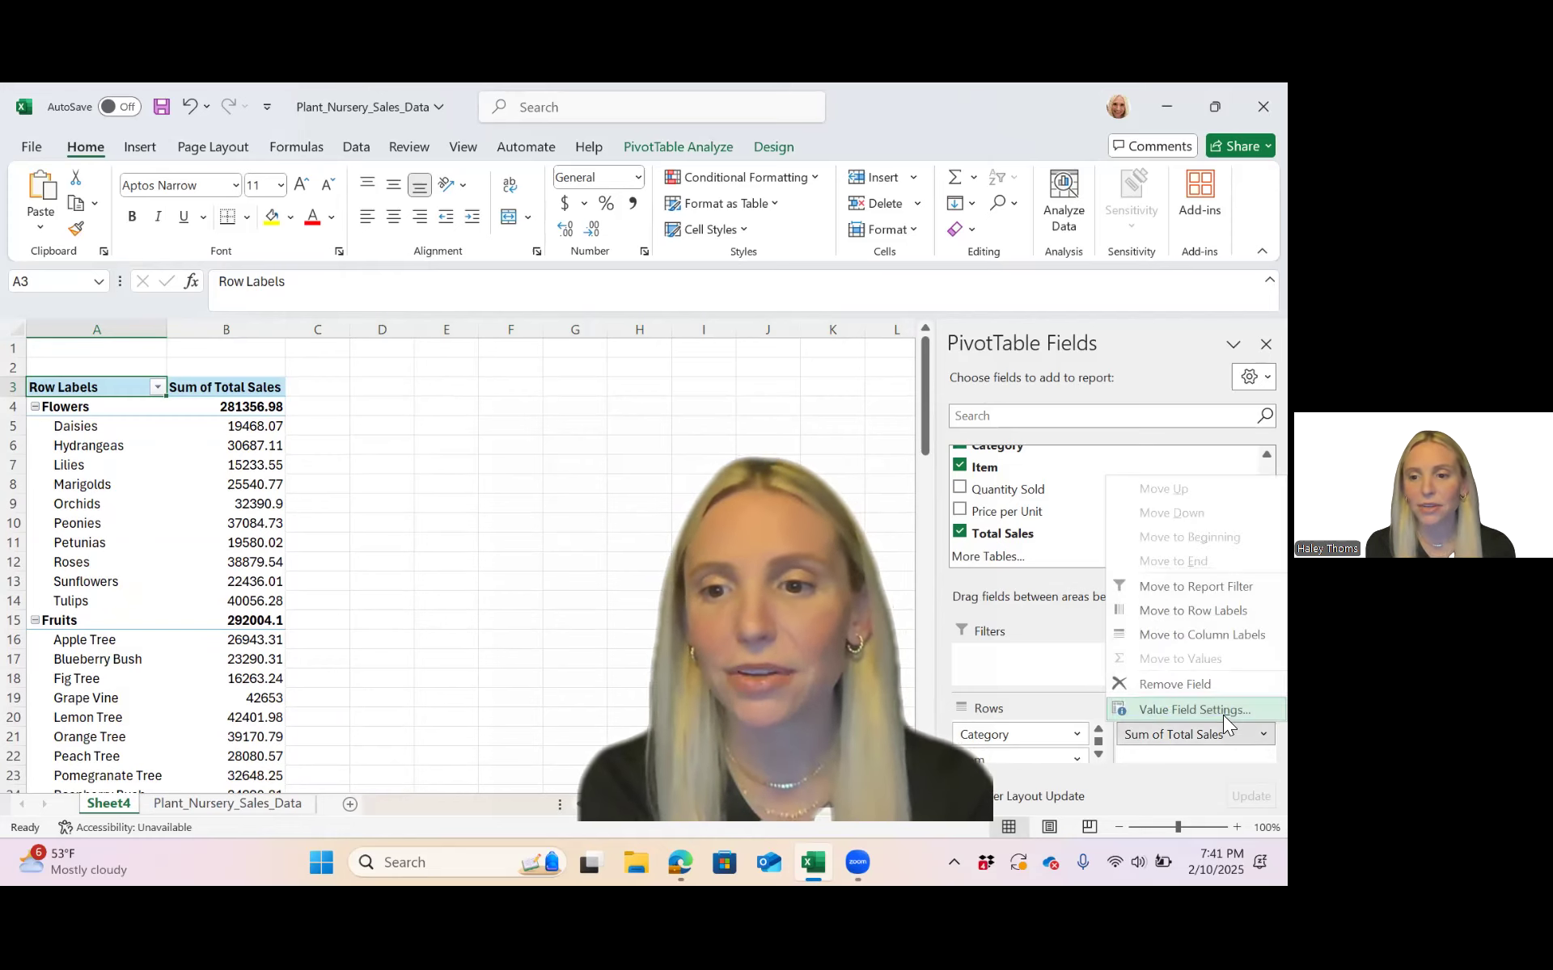
click(1222, 712)
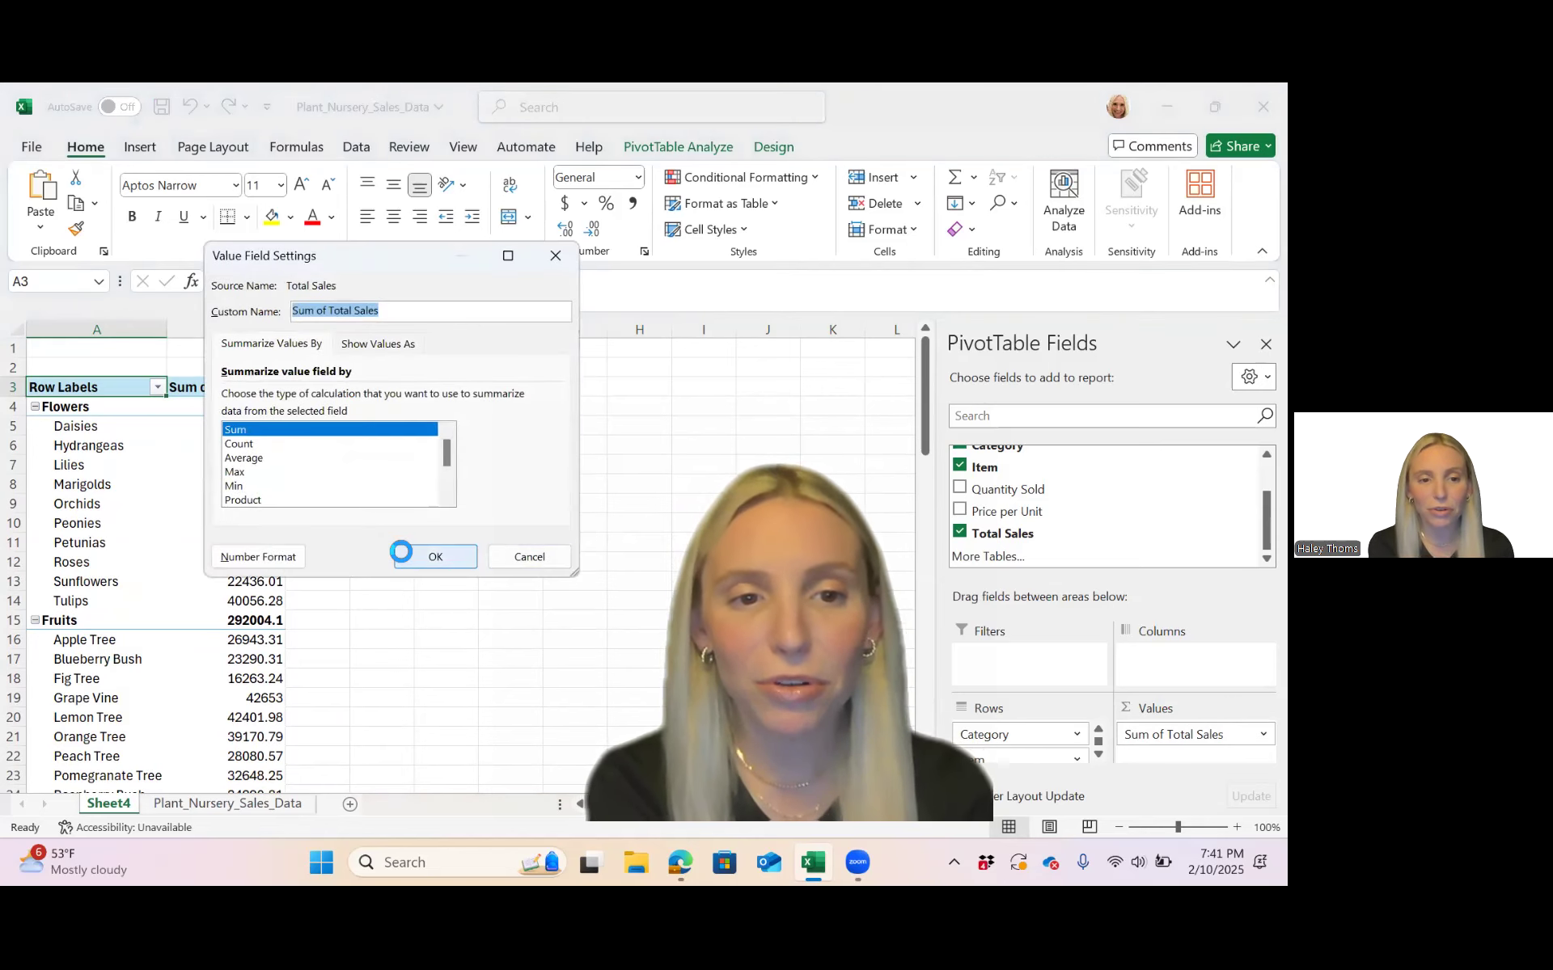
click(270, 557)
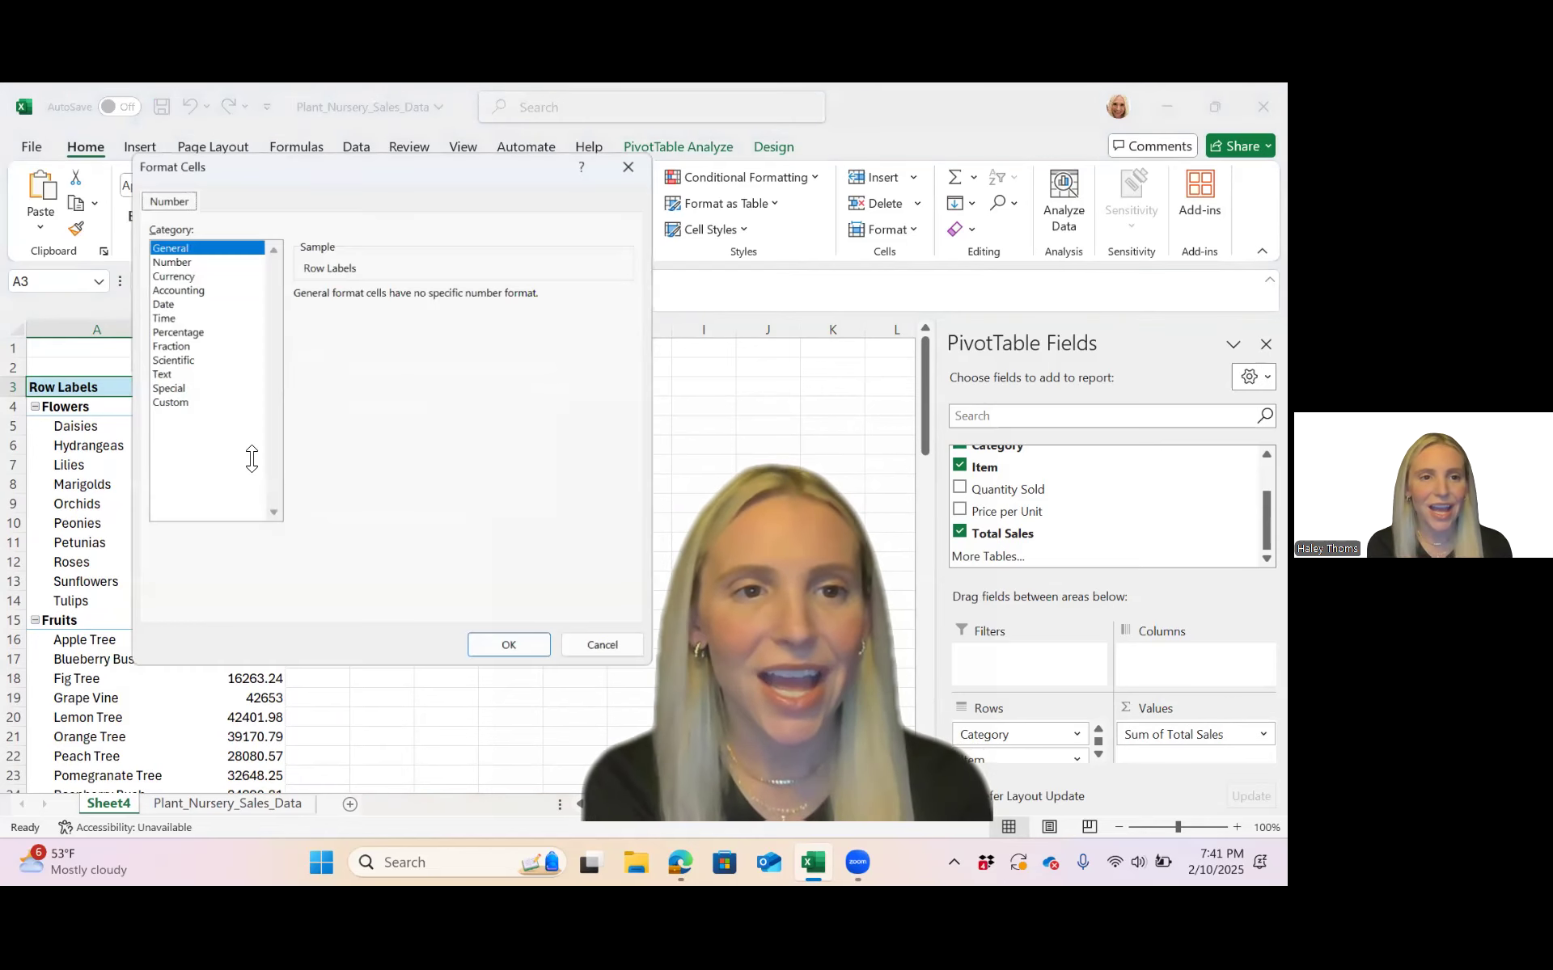
click(180, 276)
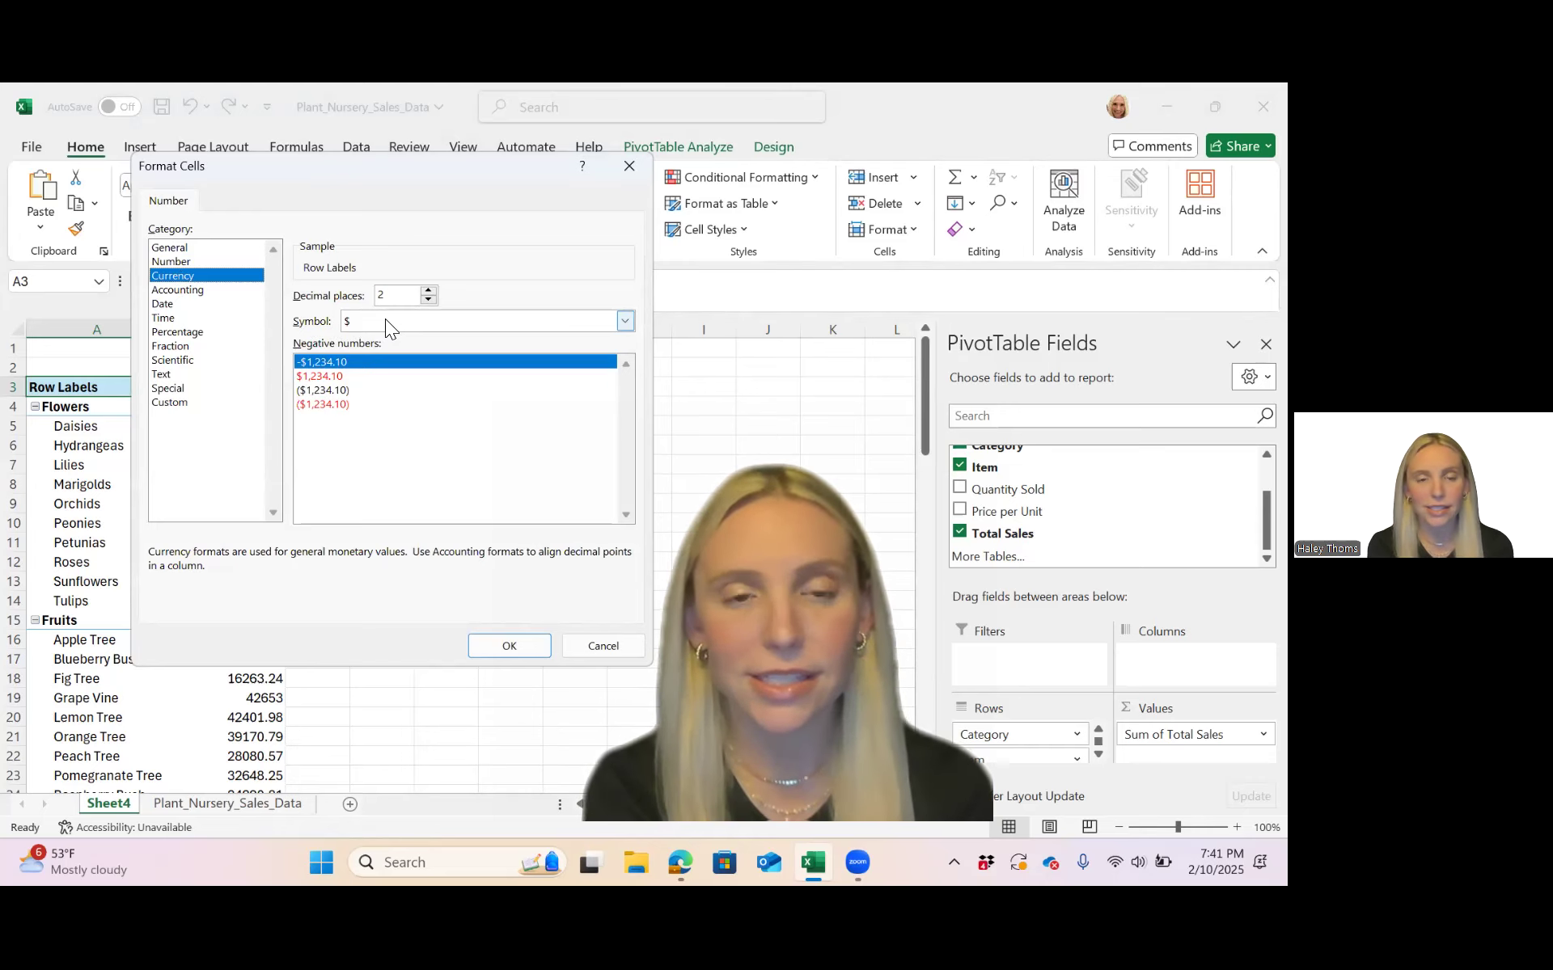
click(427, 300)
click(427, 300)
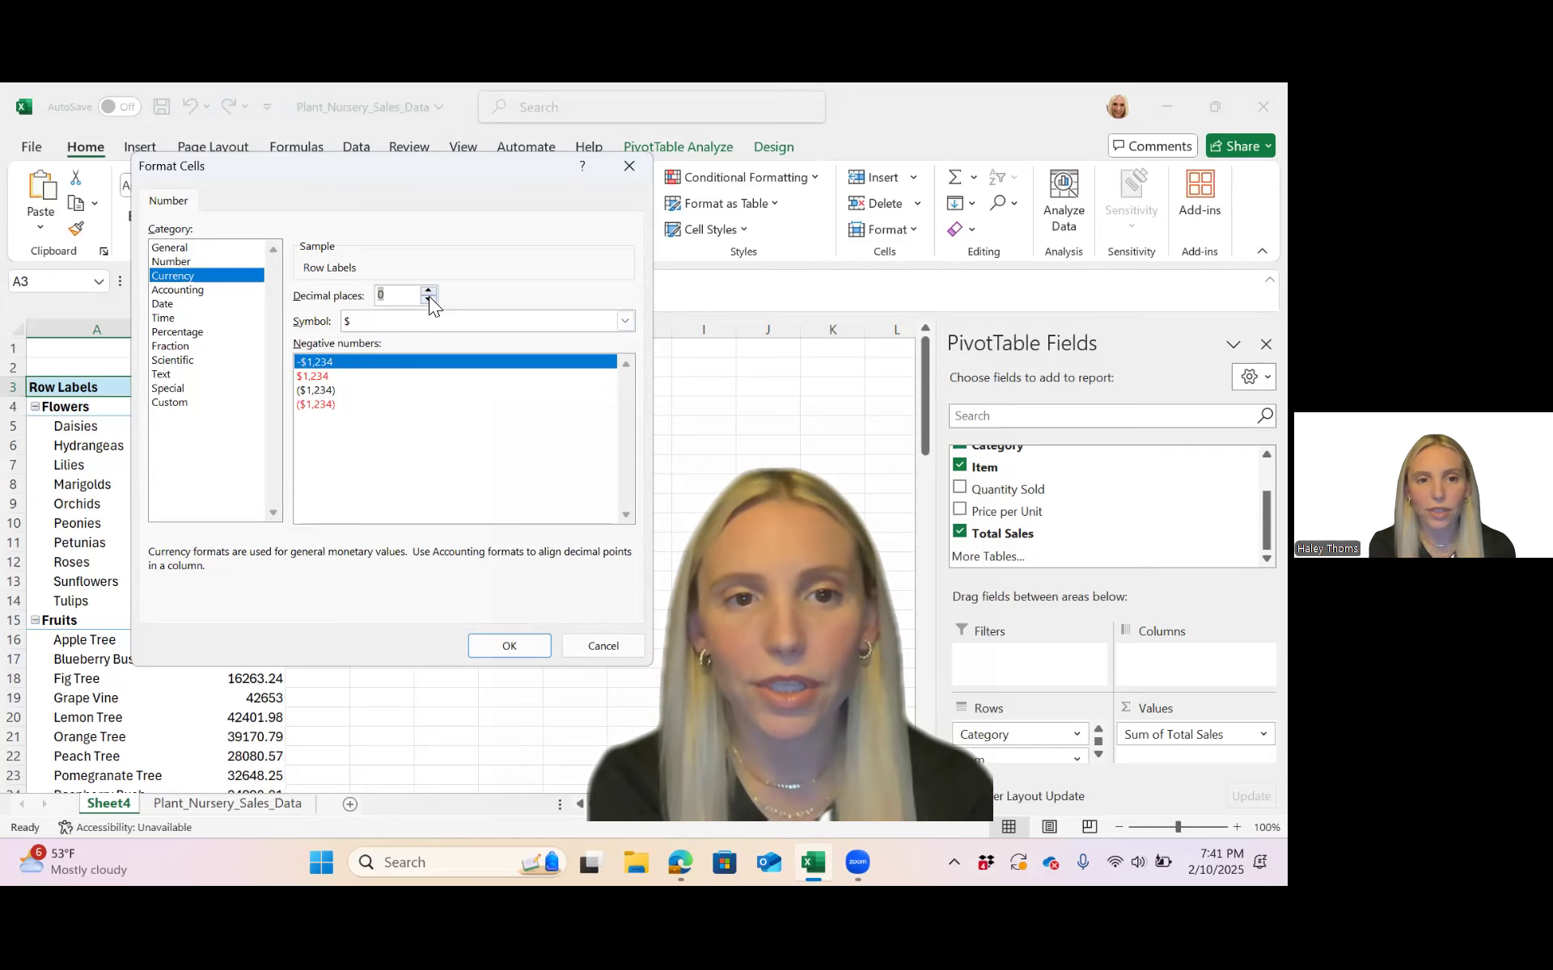
text(2)
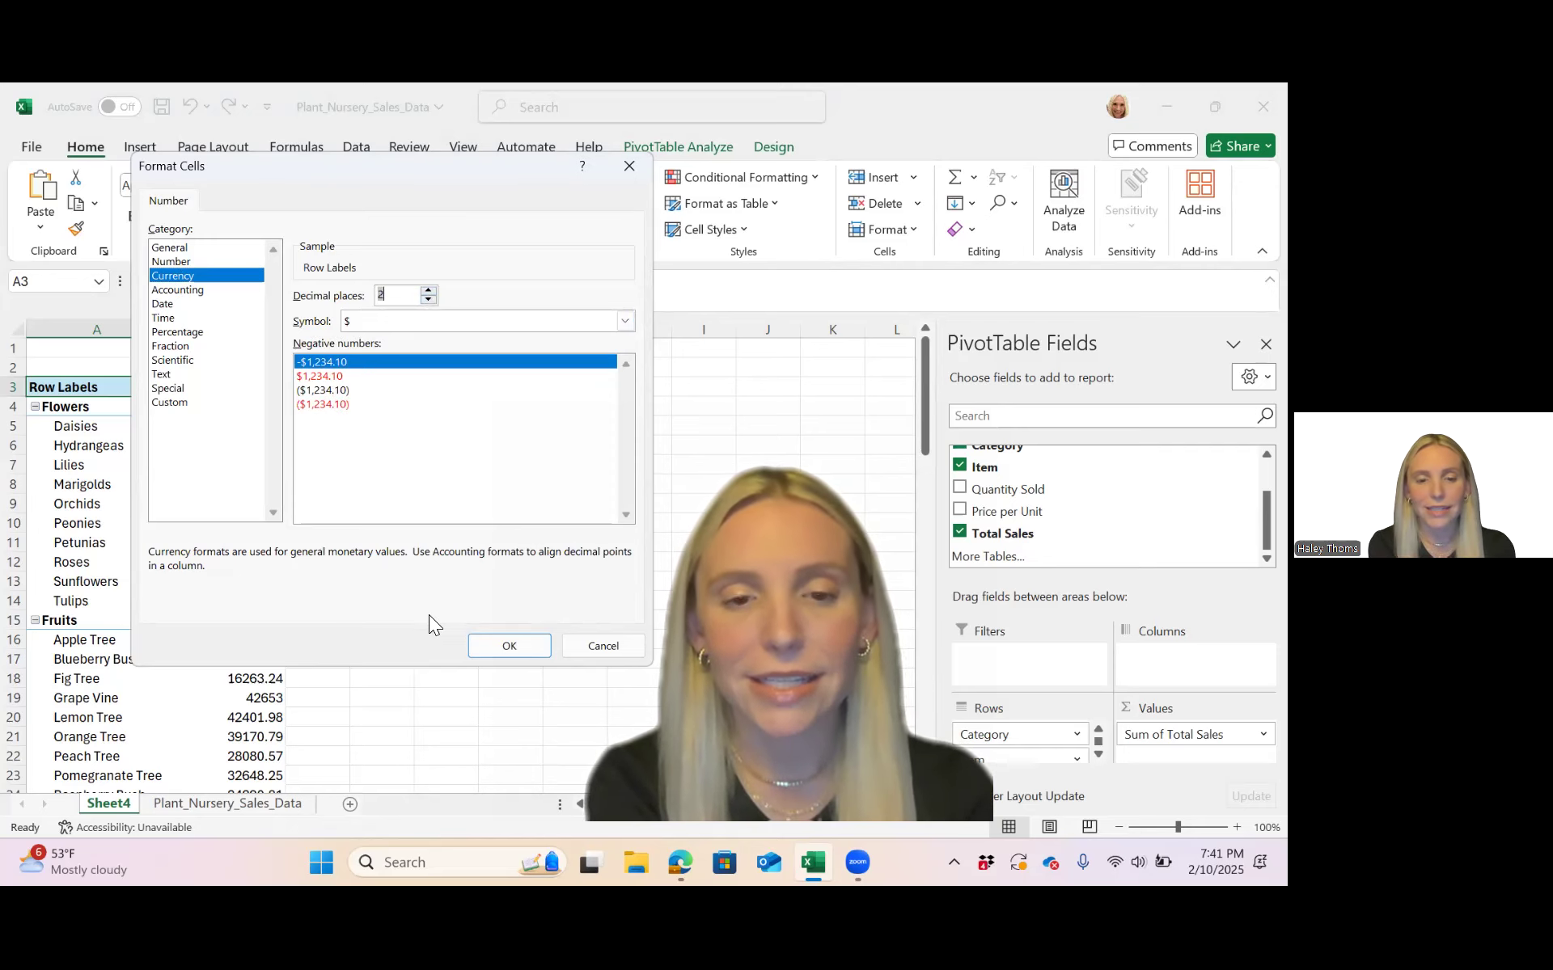
click(491, 642)
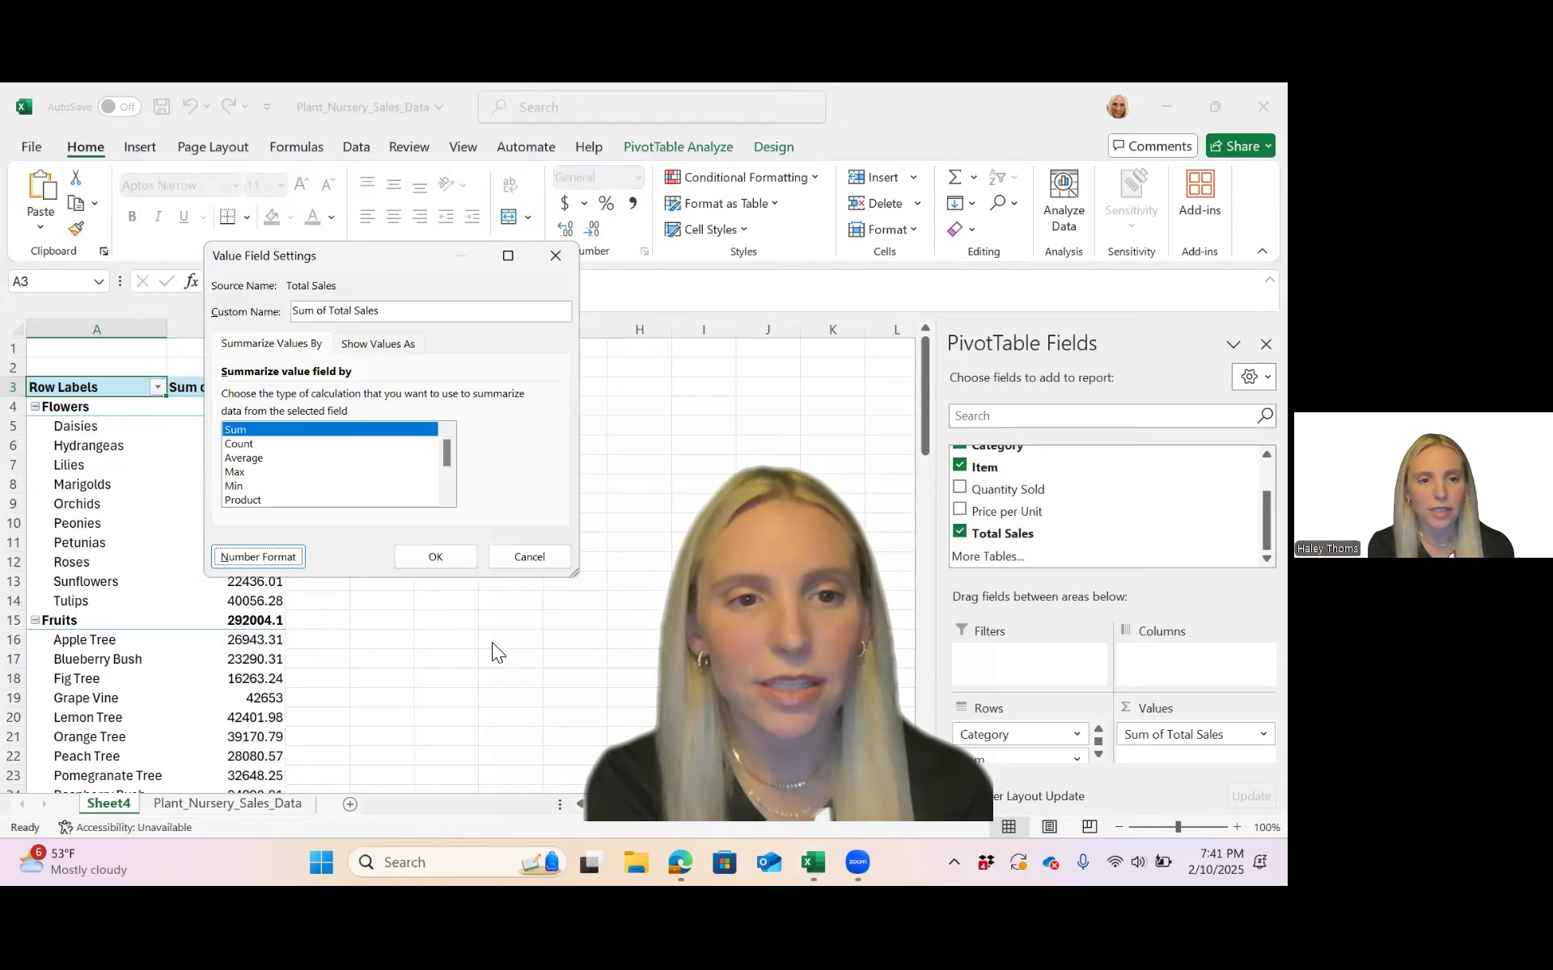
click(461, 555)
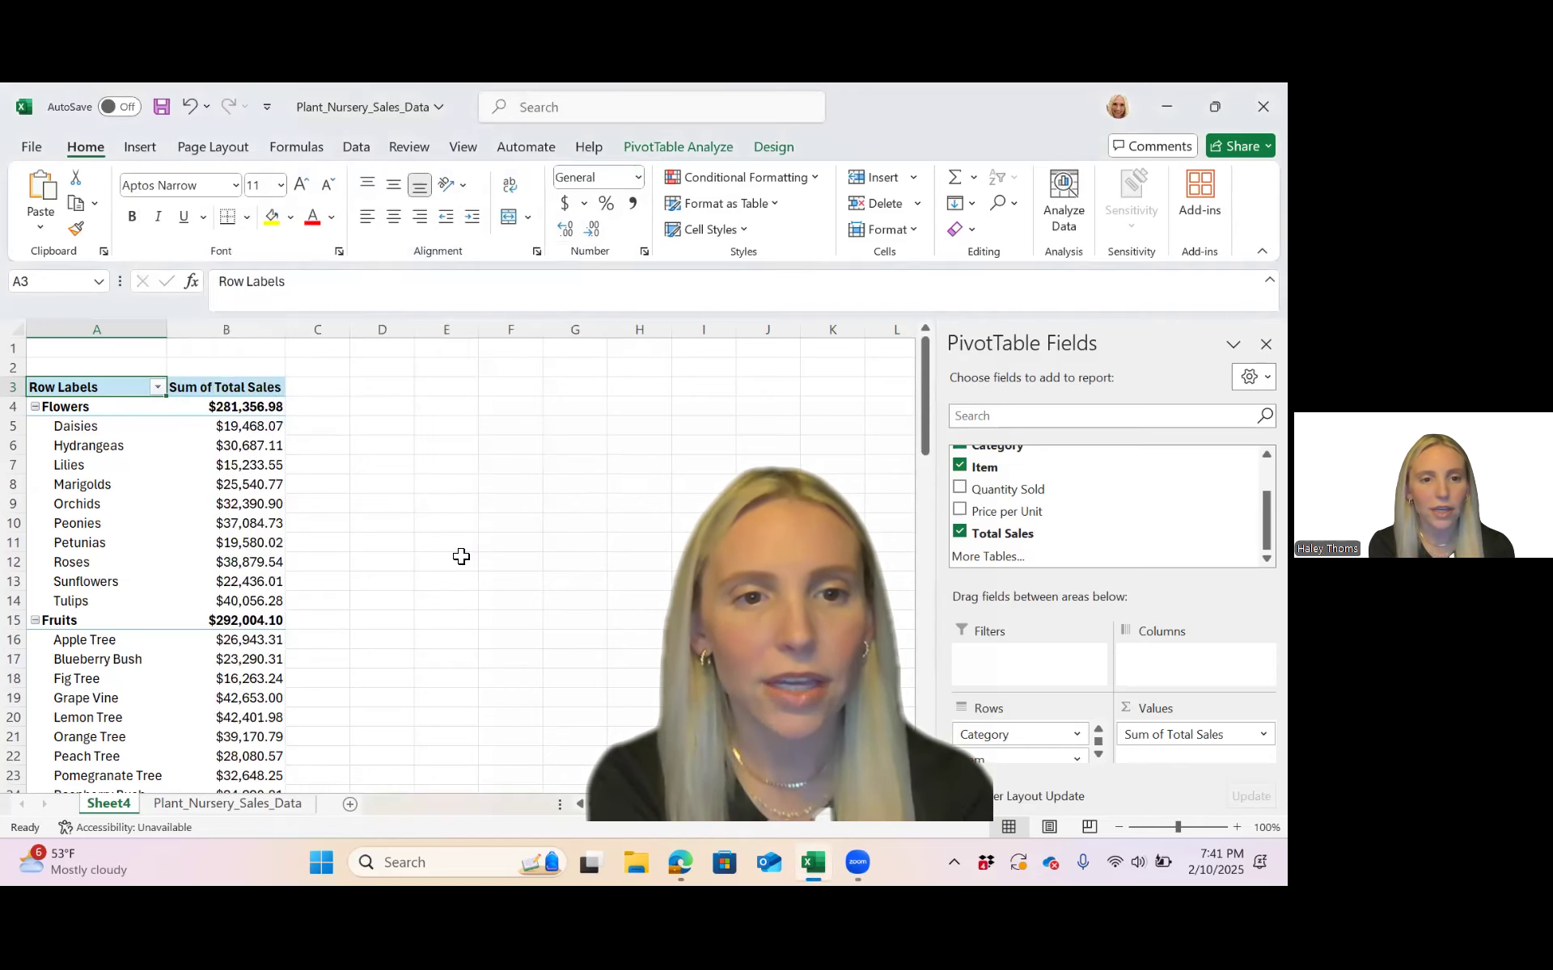
- Add the Total Sales field to the PivotTable's Values area a second time
mouse_move(249, 562)
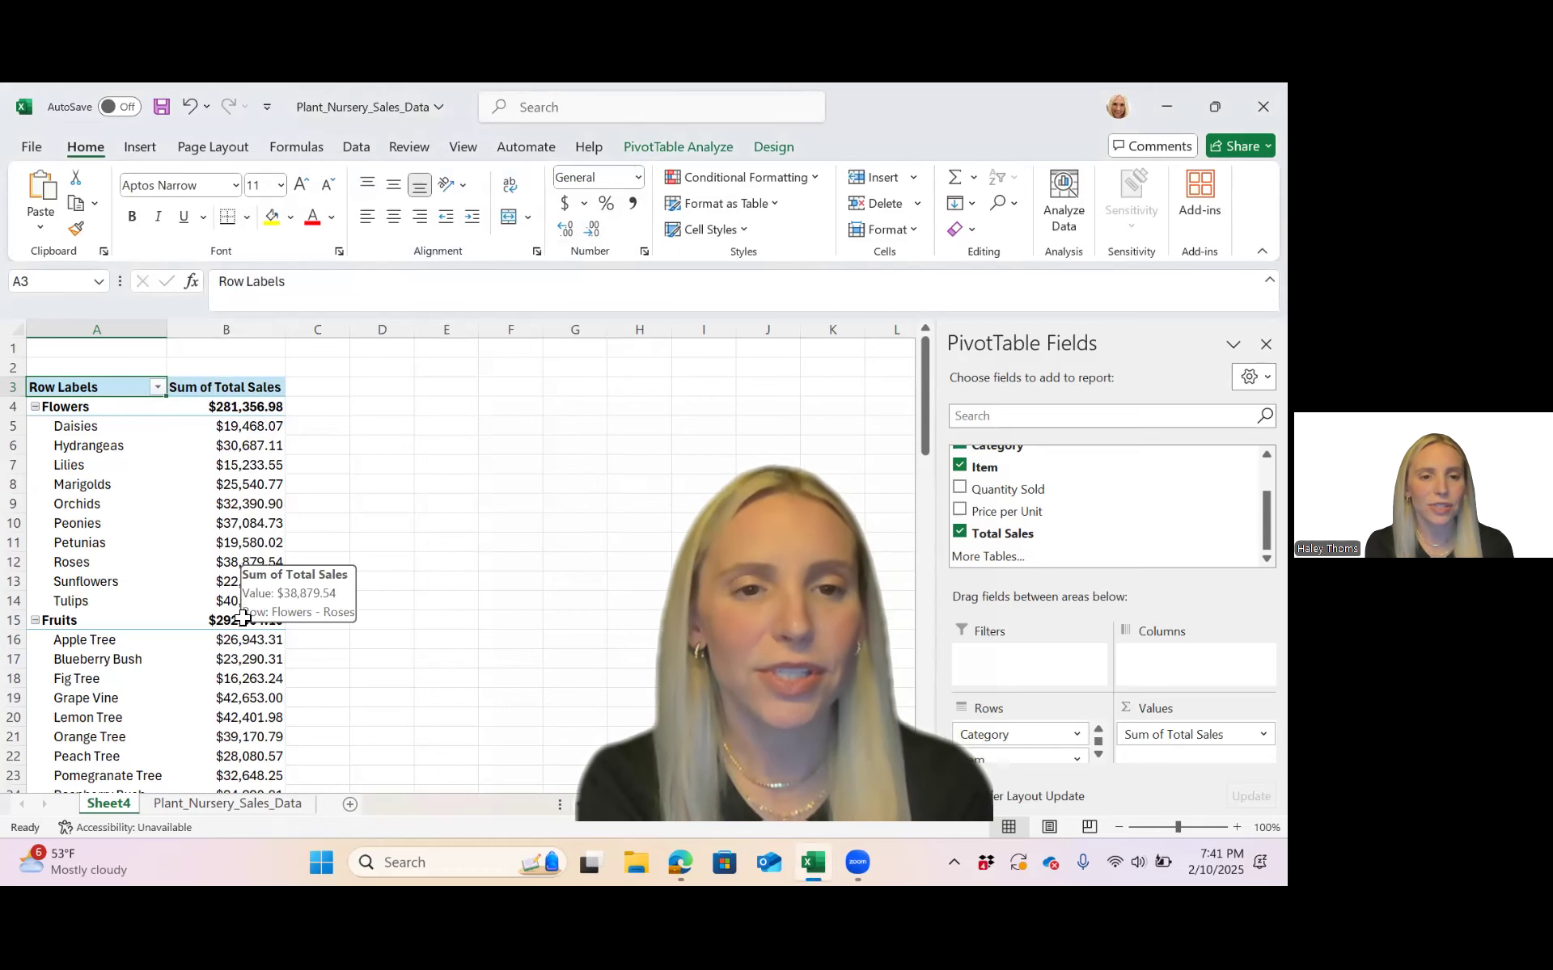
mouse_move(243, 619)
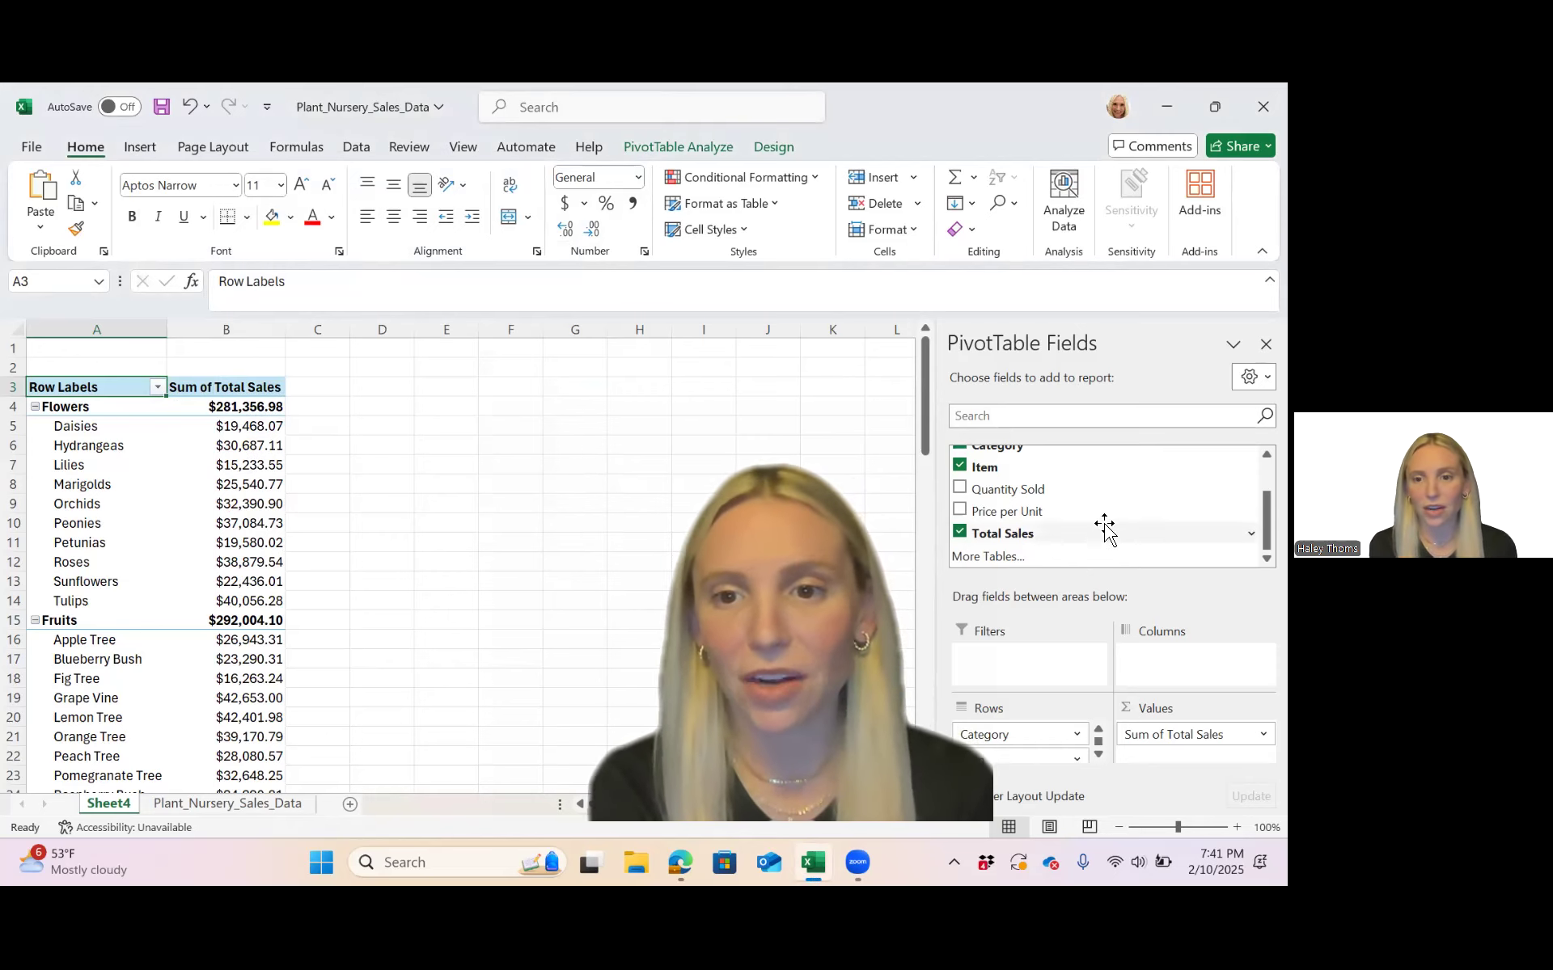
scroll(1103, 526, up, 2)
scroll(1043, 530, down, 2)
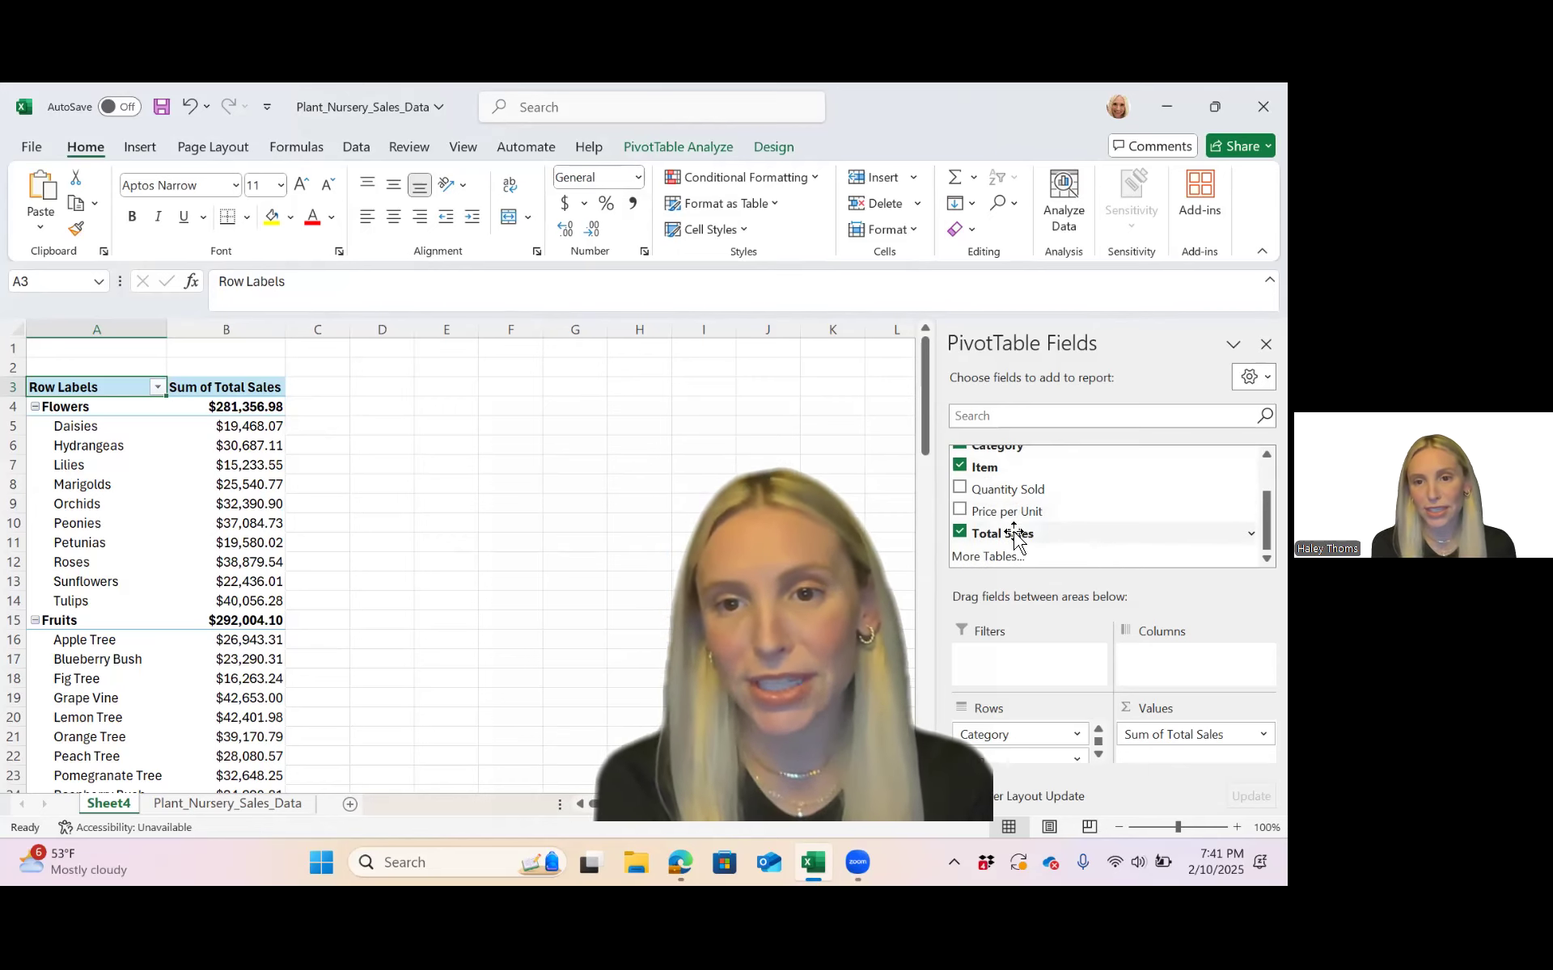
drag(1014, 534, 1177, 748)
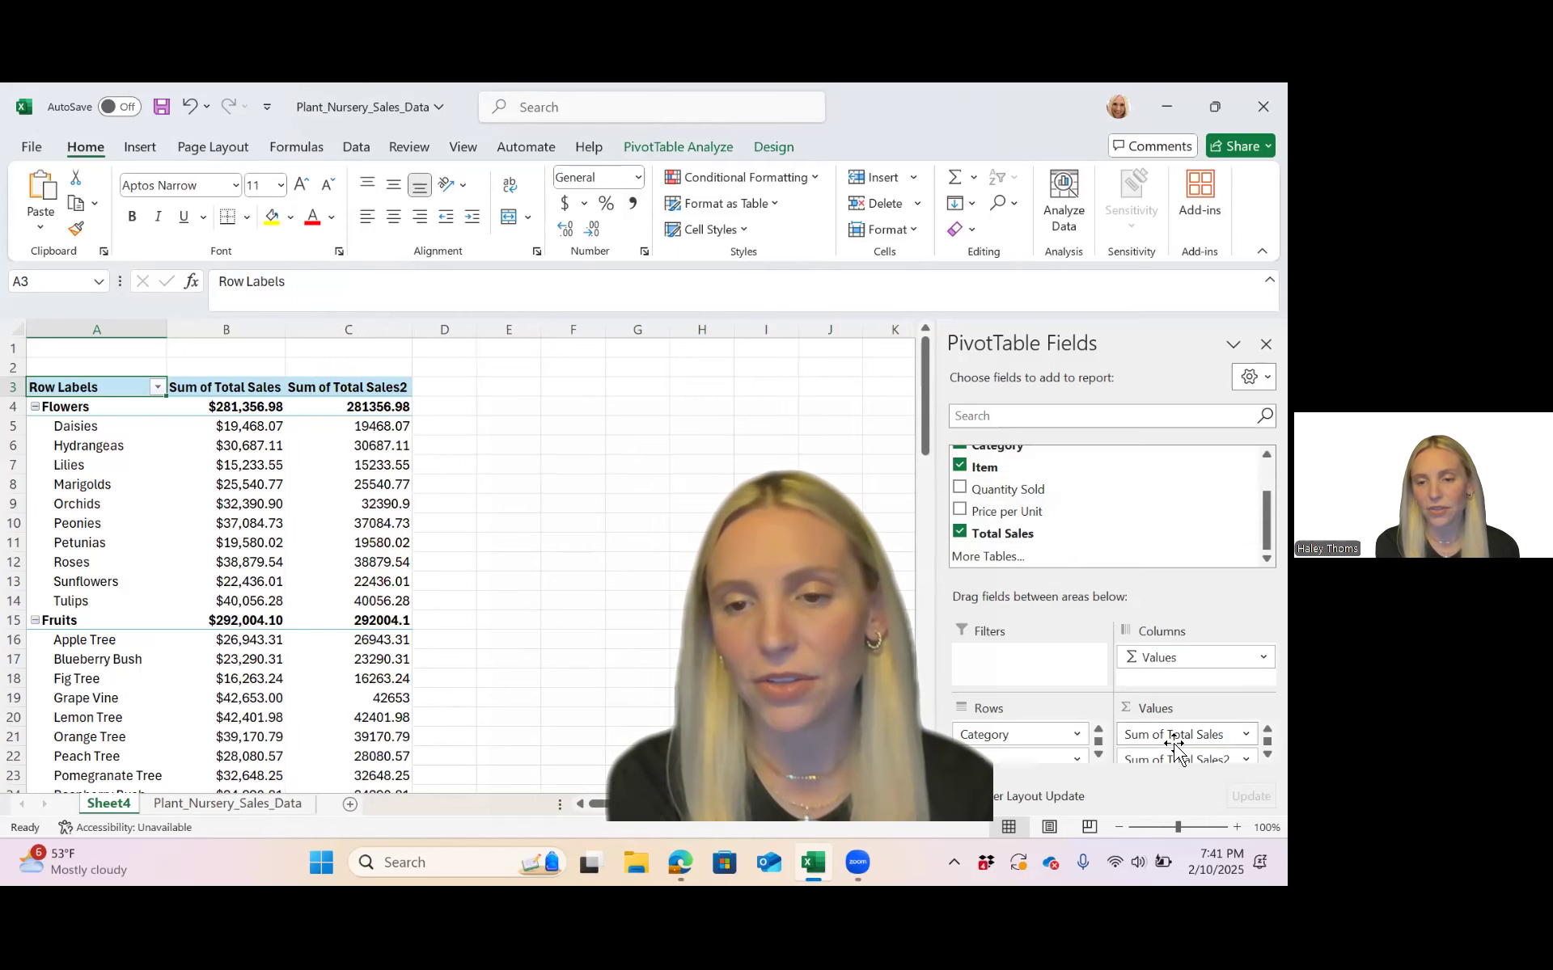
- Show the Sum of Total Sales2 values as % of Grand Total
click(1247, 750)
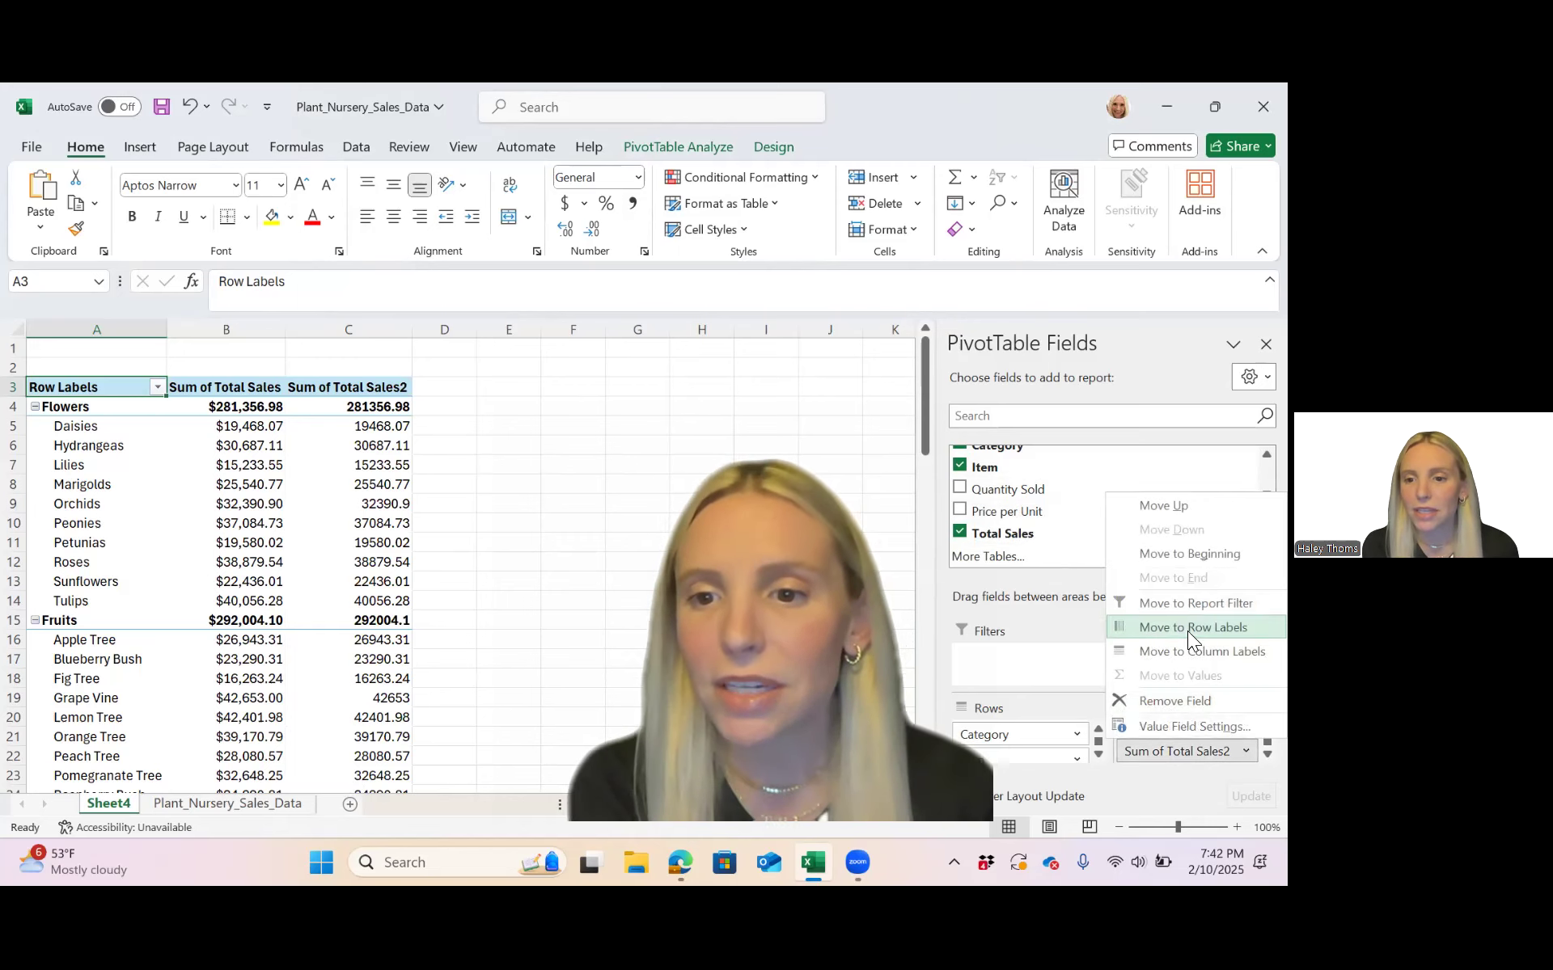
click(1168, 723)
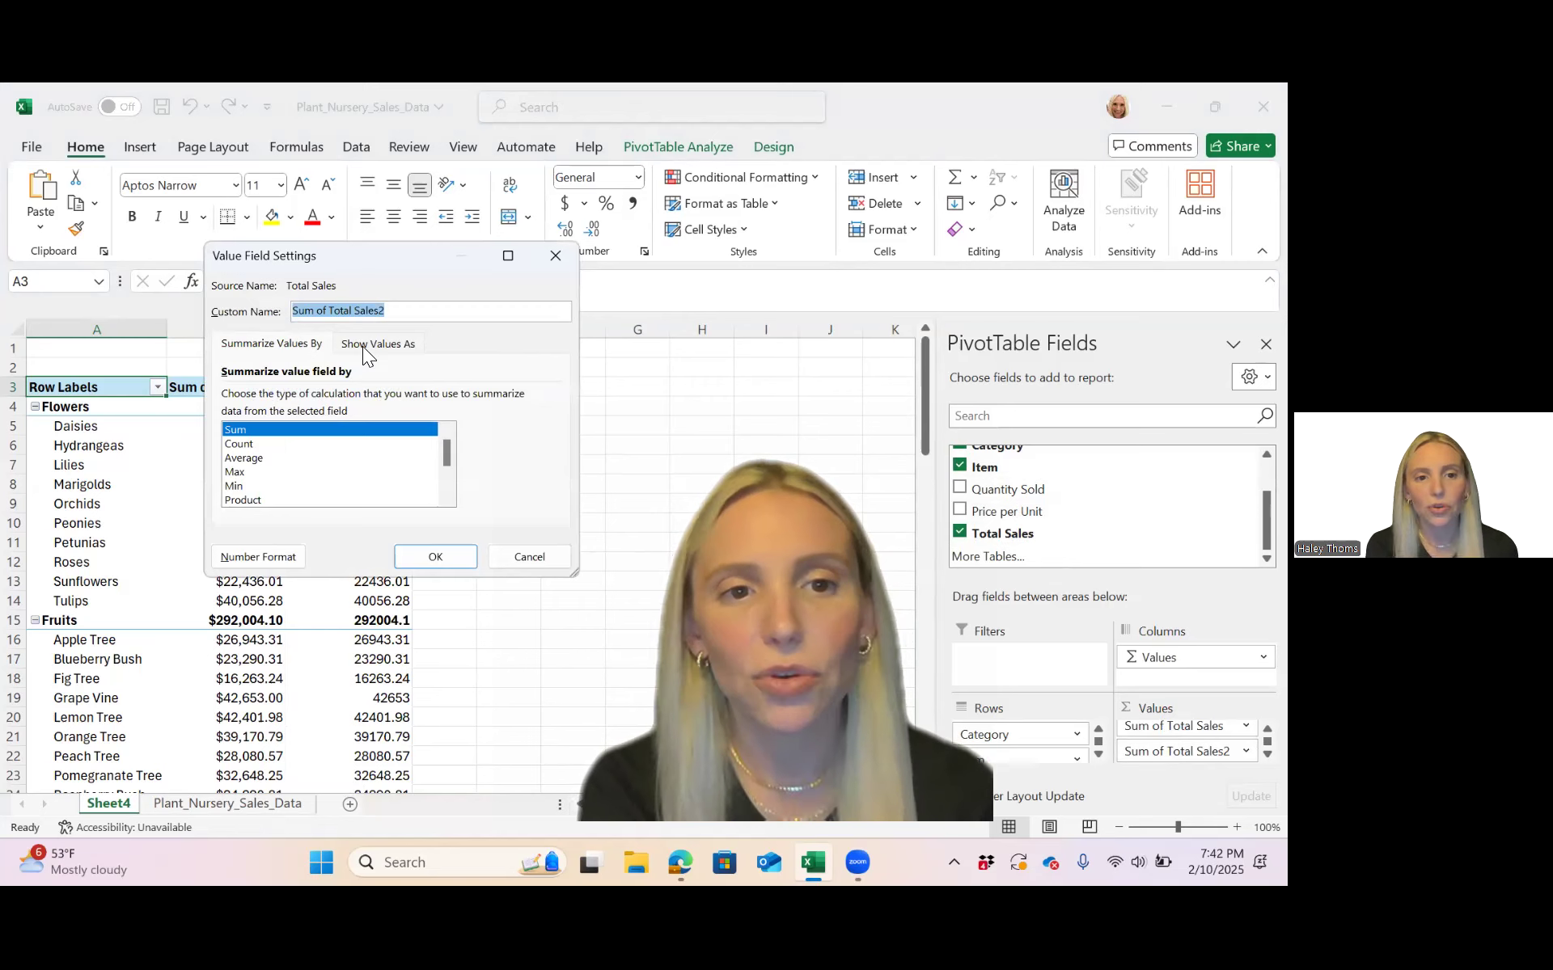
click(364, 345)
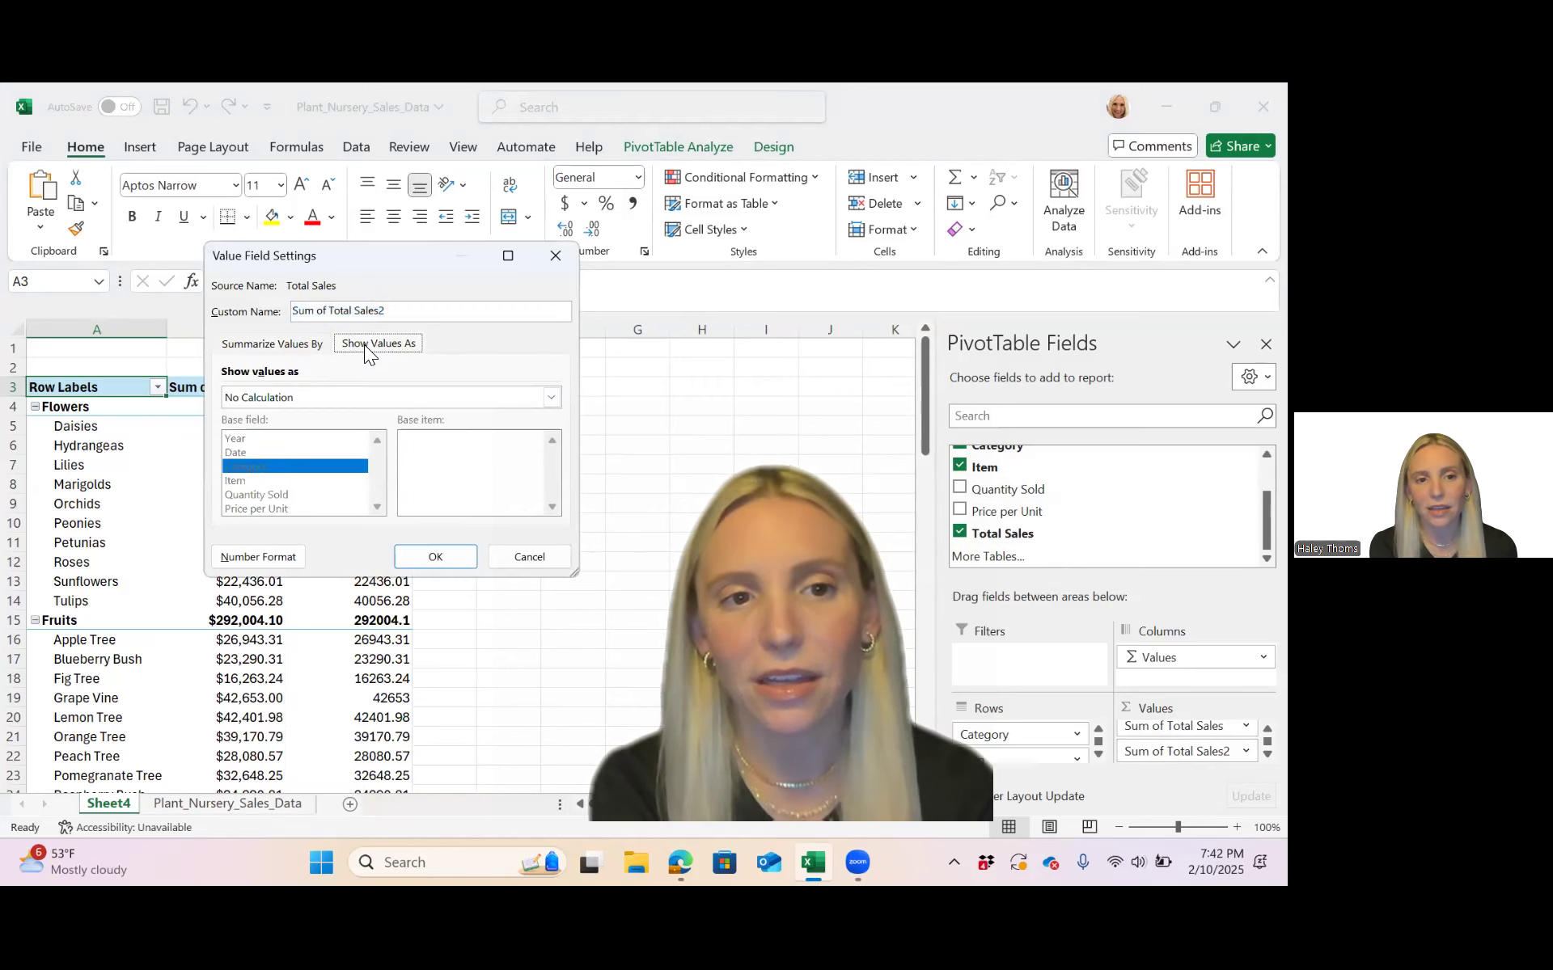
click(552, 398)
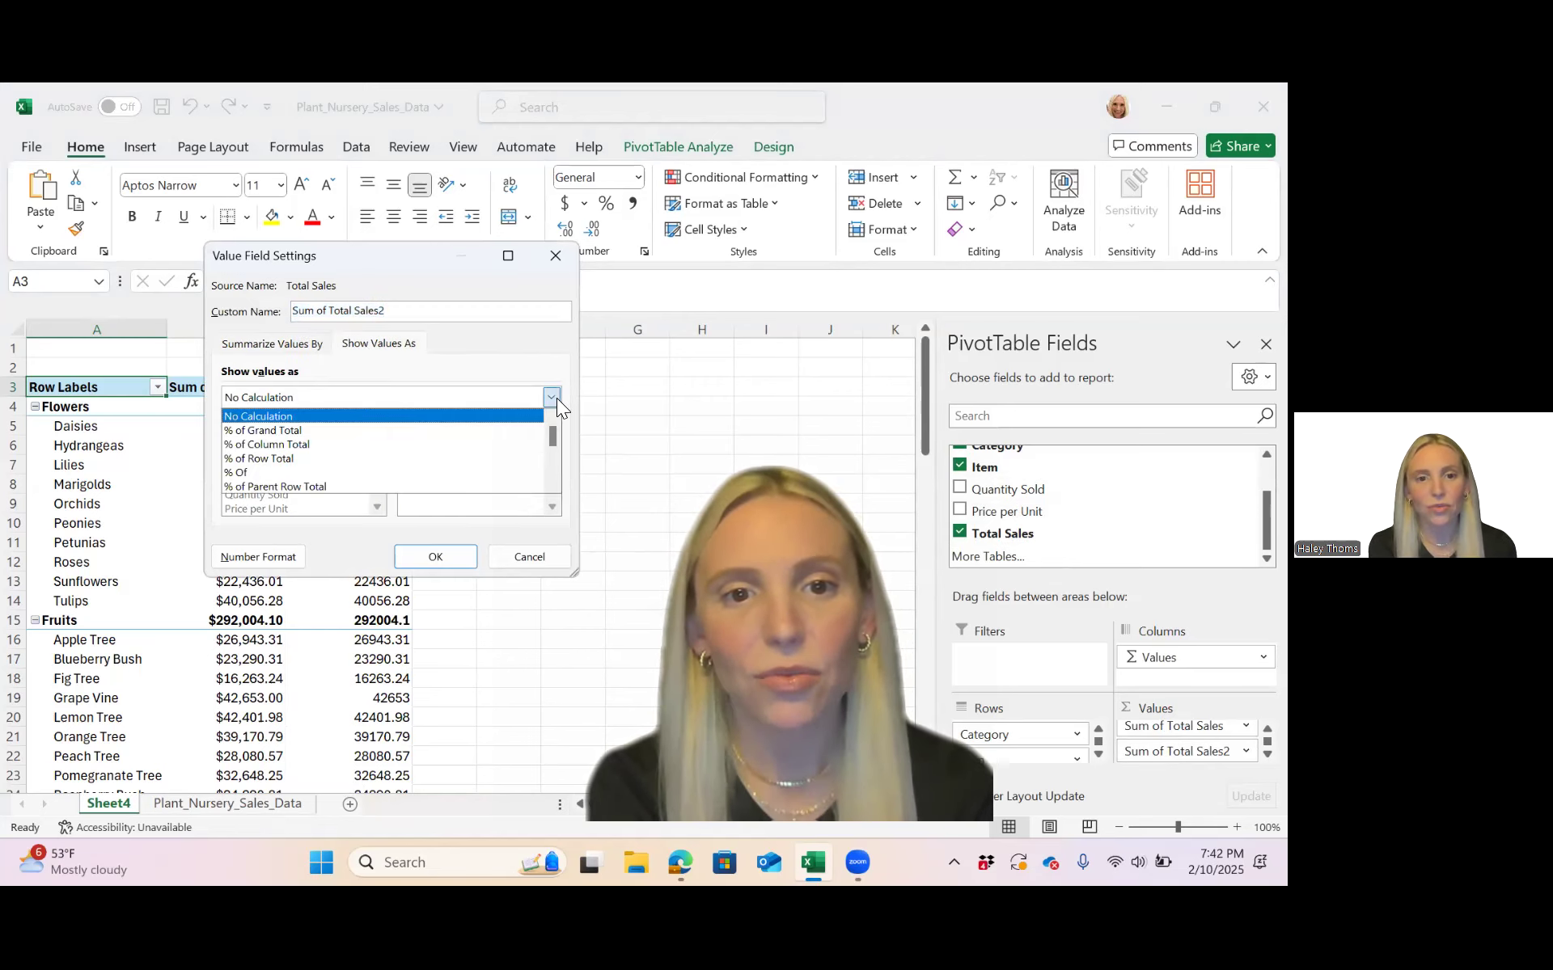
click(462, 432)
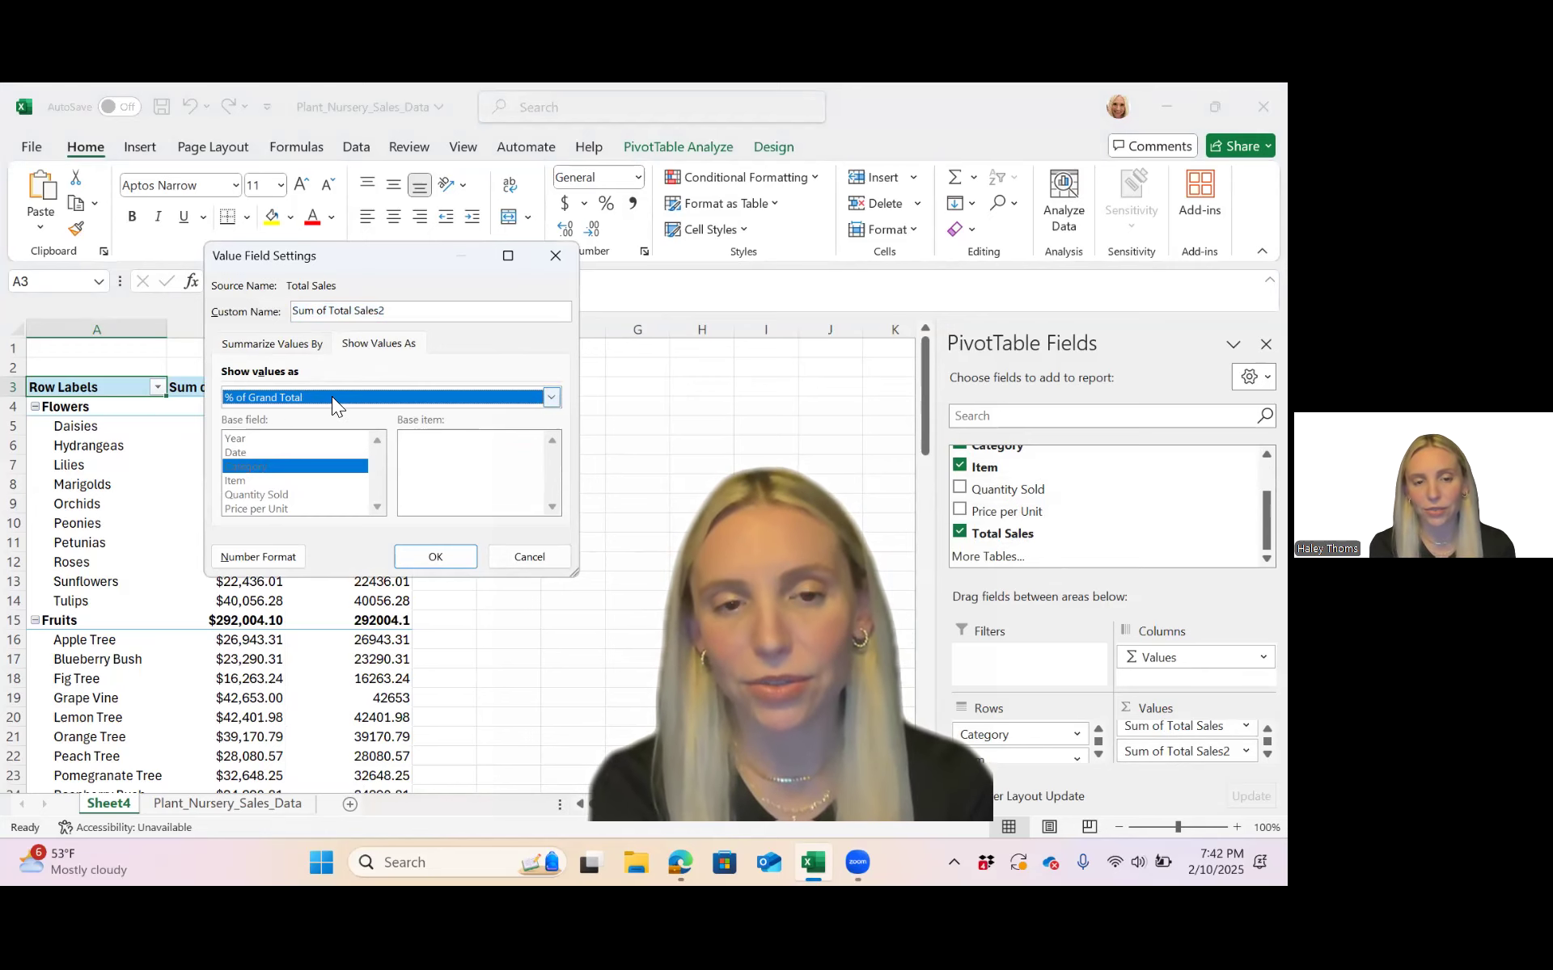
click(430, 557)
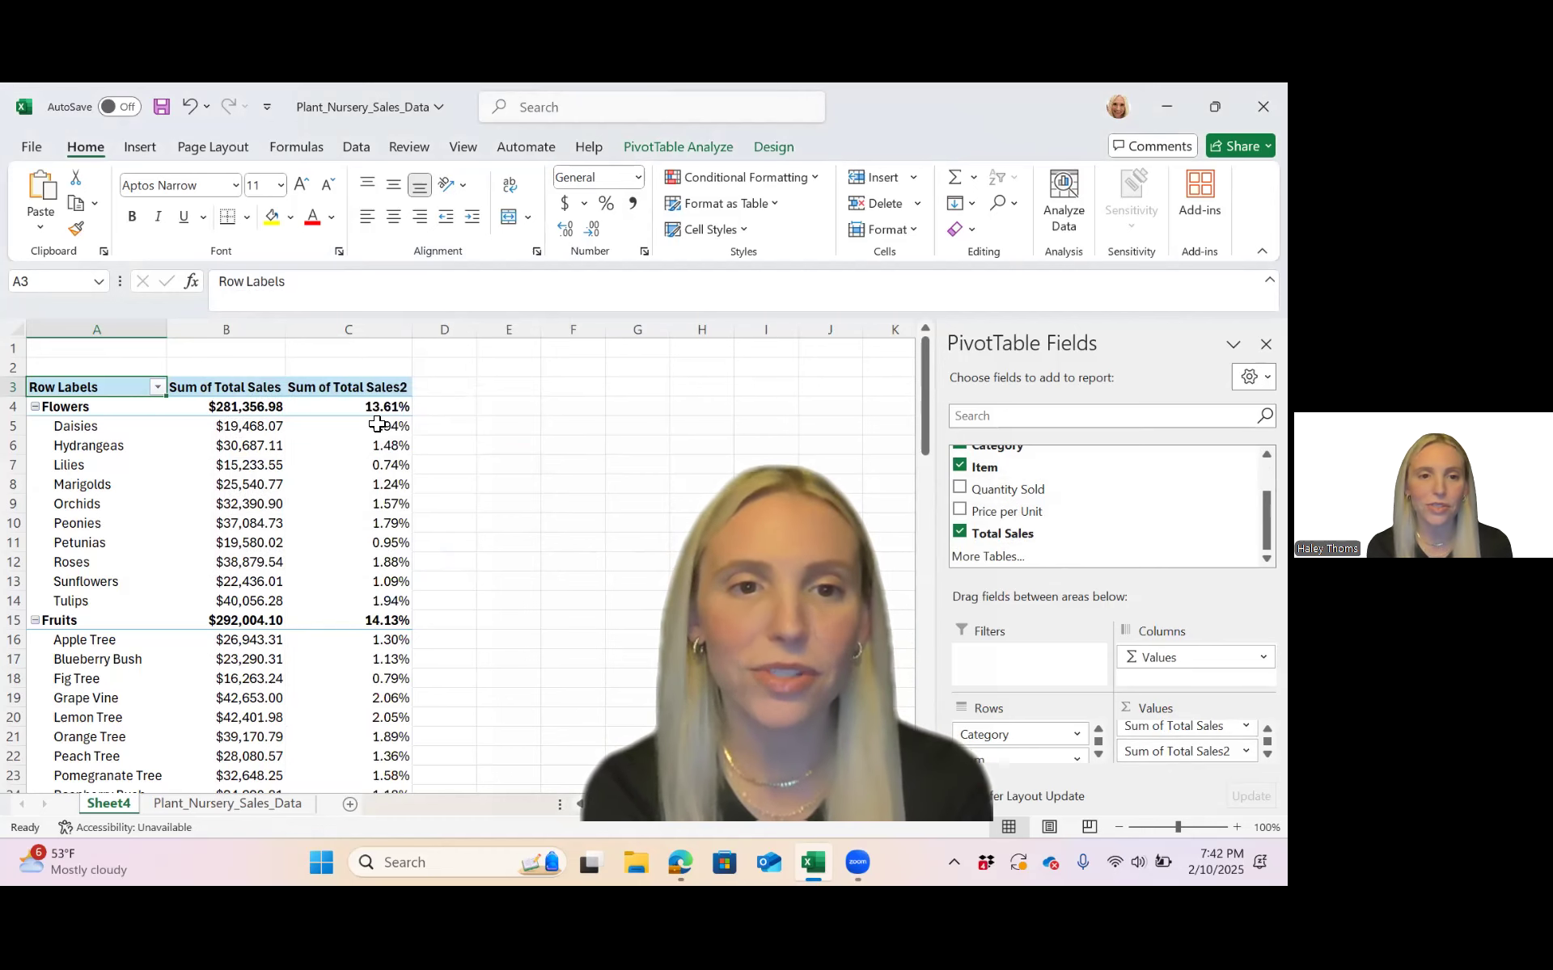
- Review the percentage column down to the Grand Total row and select the grand total's percentage
scroll(393, 596, down, 3)
scroll(393, 596, down, 20)
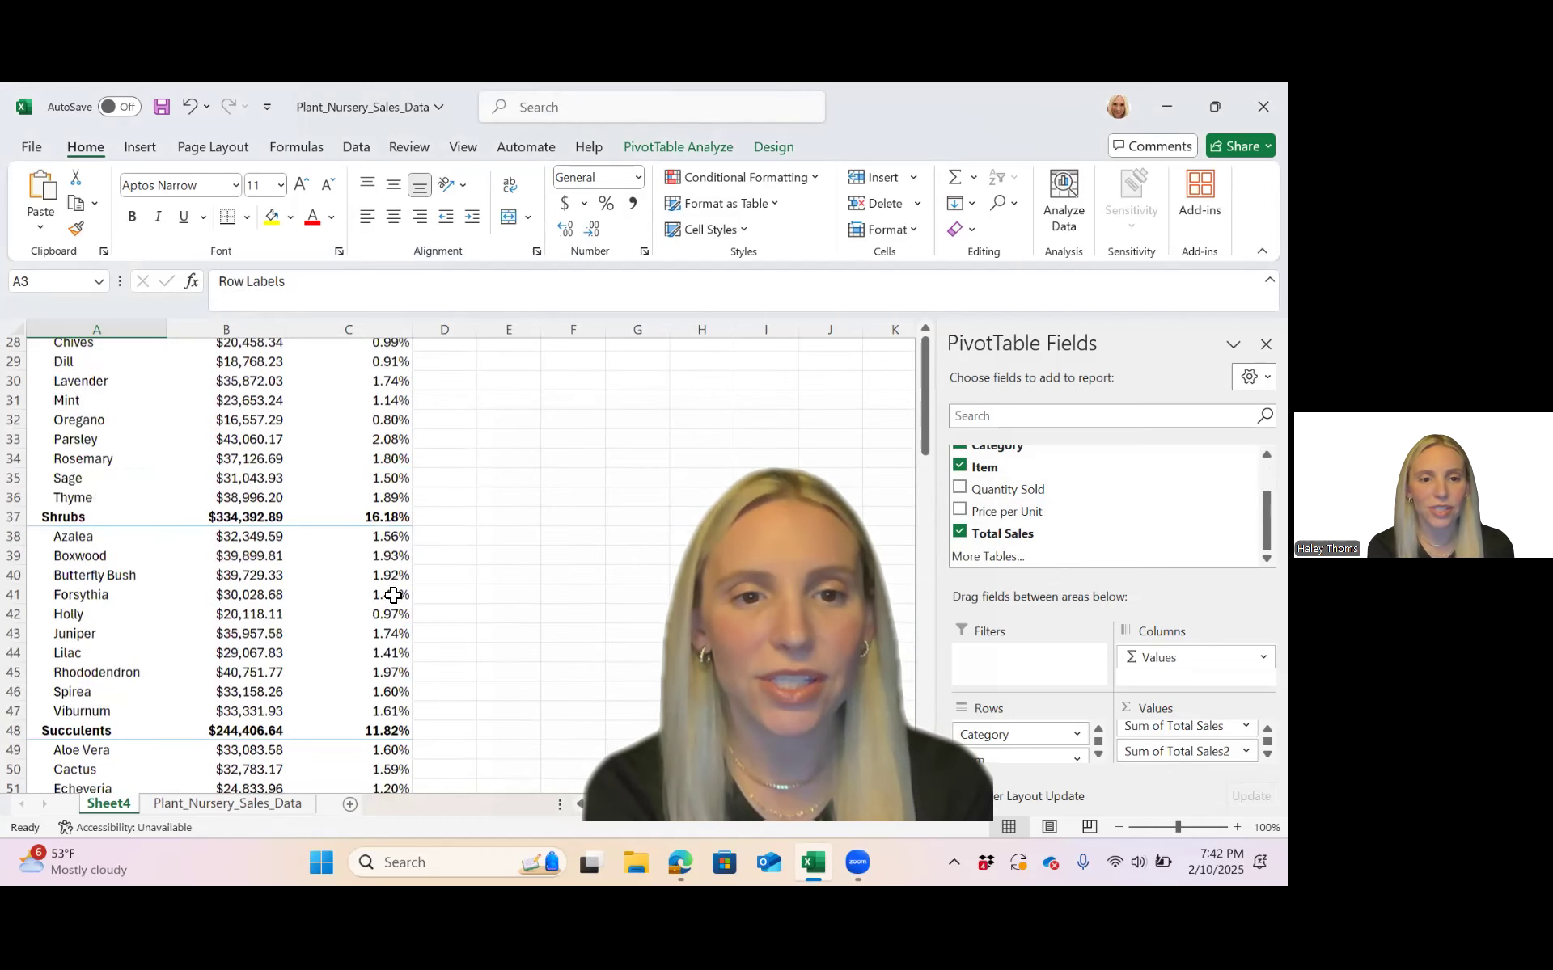
scroll(393, 596, up, 10)
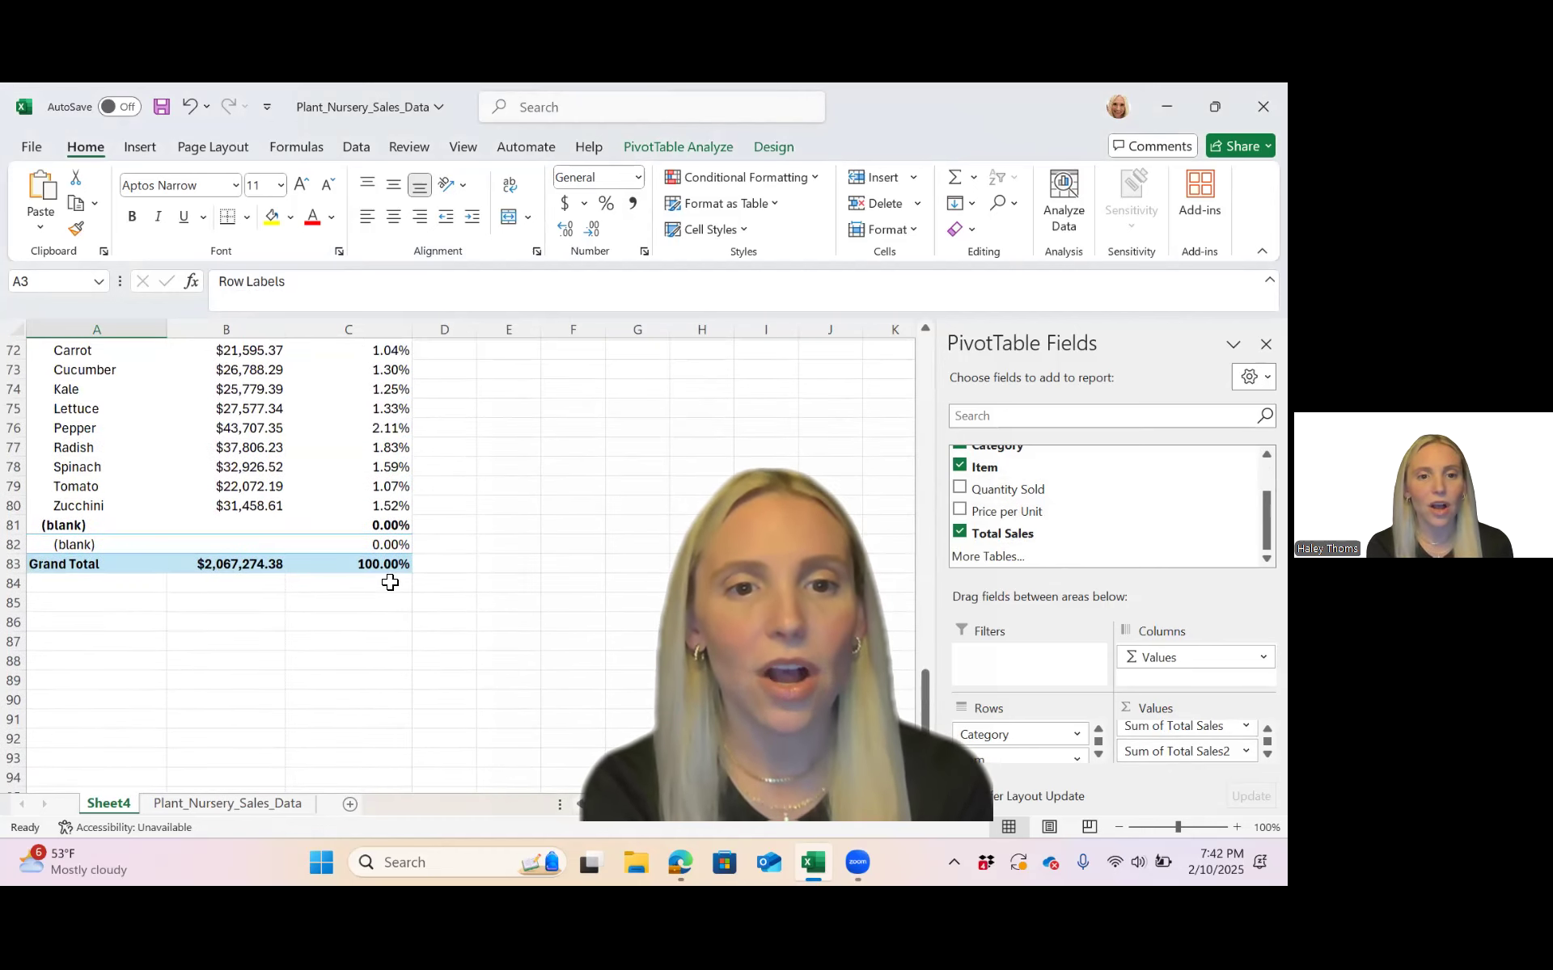
click(391, 563)
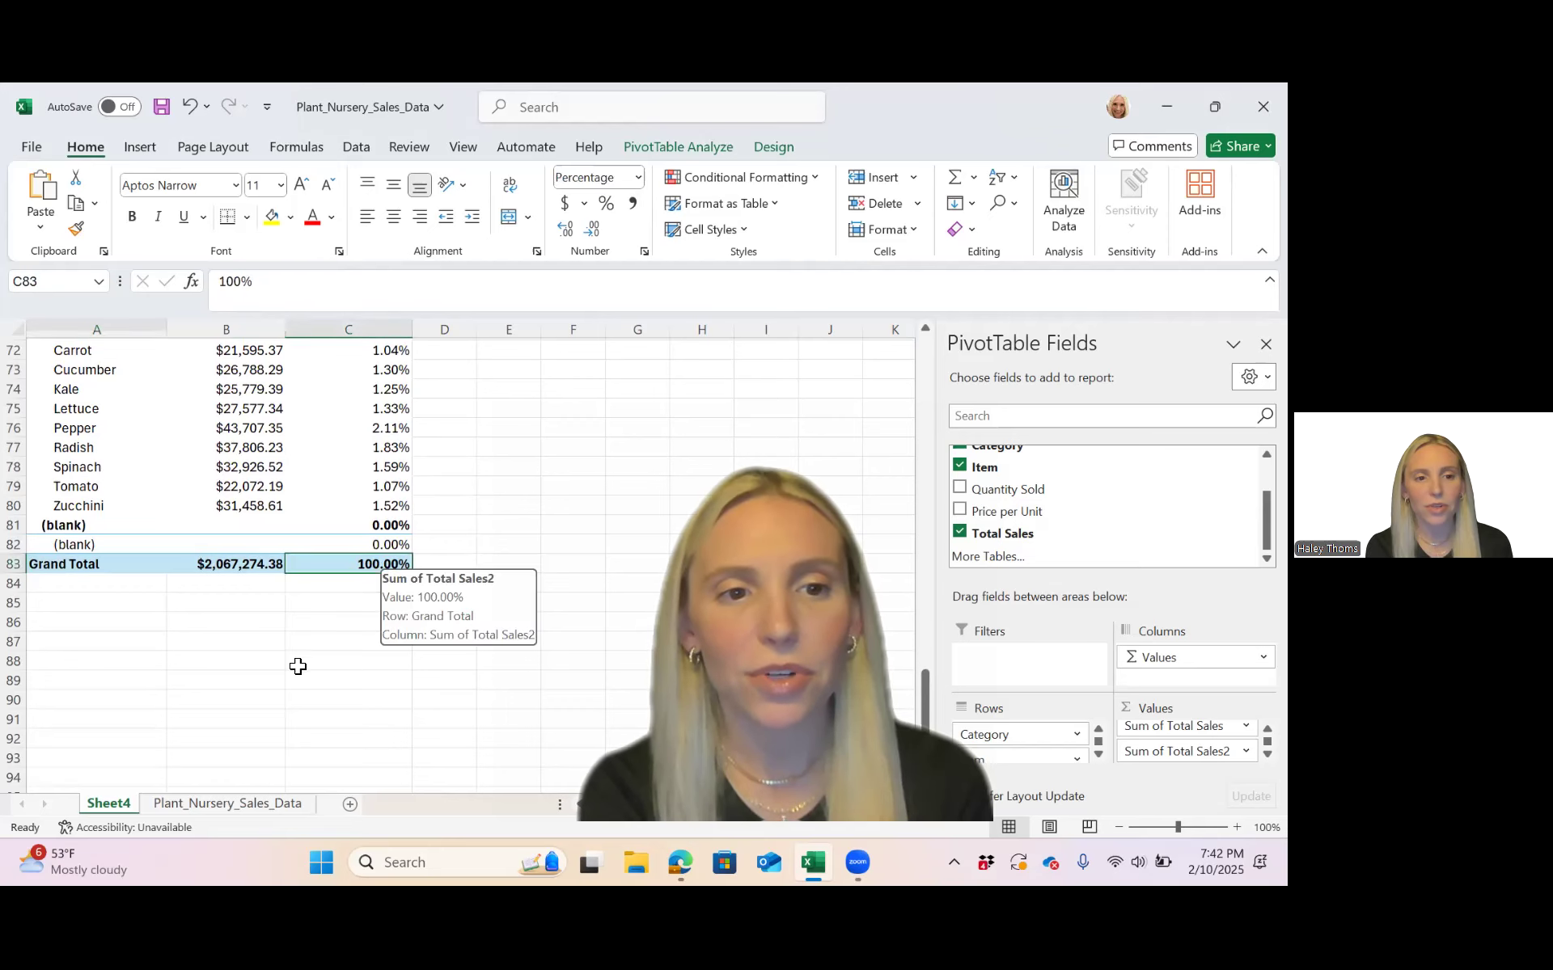
scroll(341, 616, up, 1)
scroll(341, 616, up, 20)
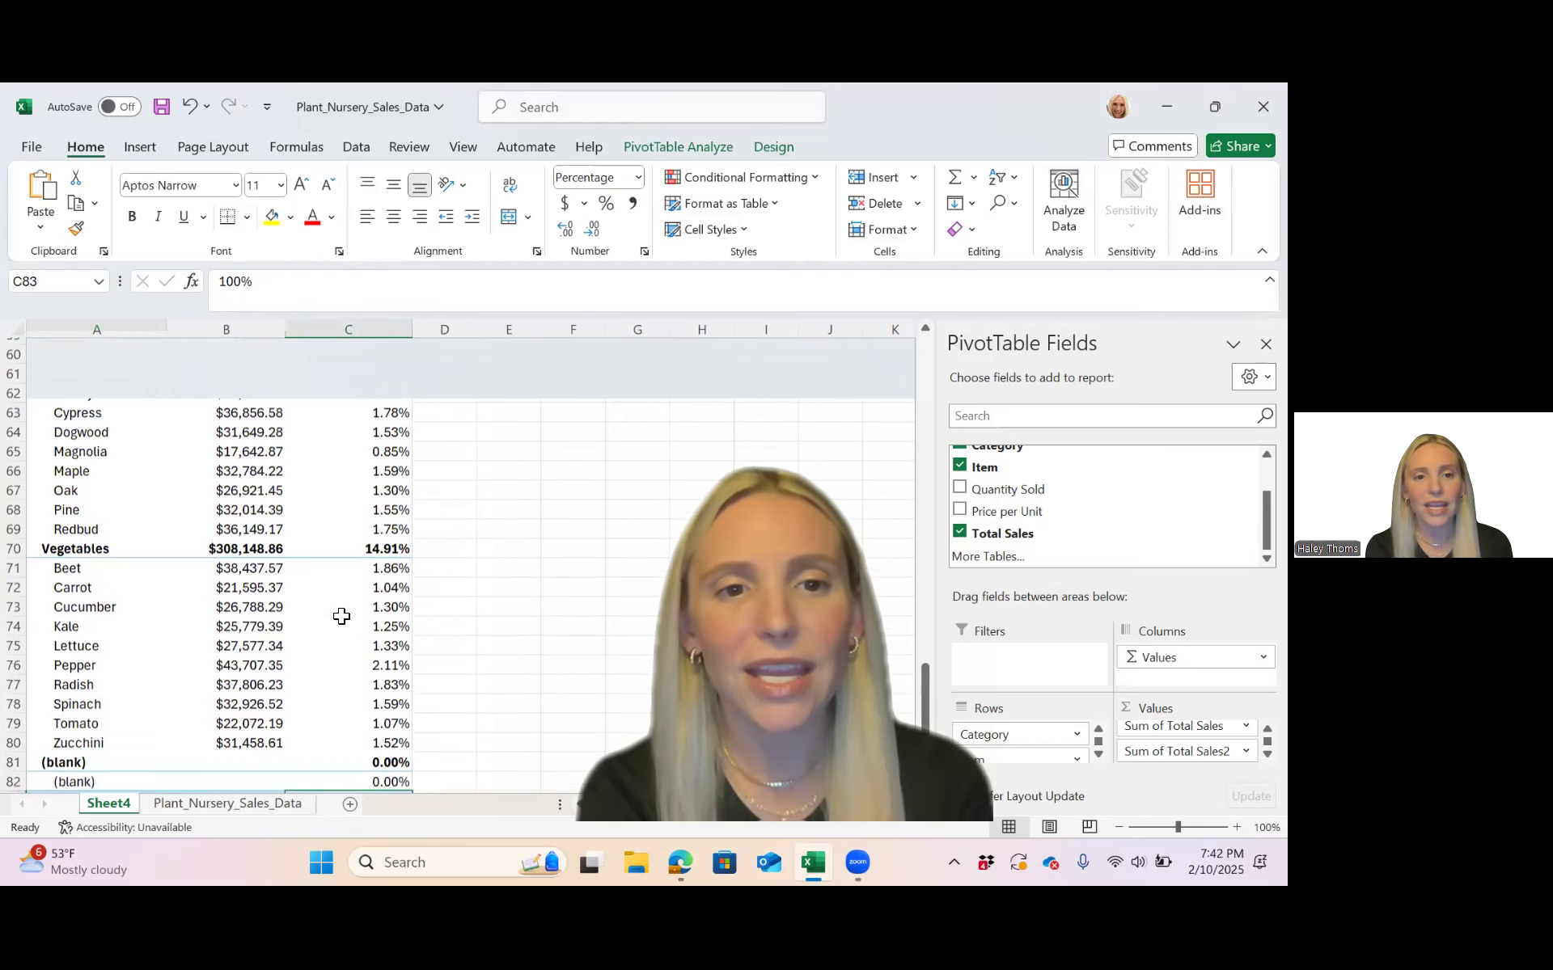
scroll(341, 616, up, 3)
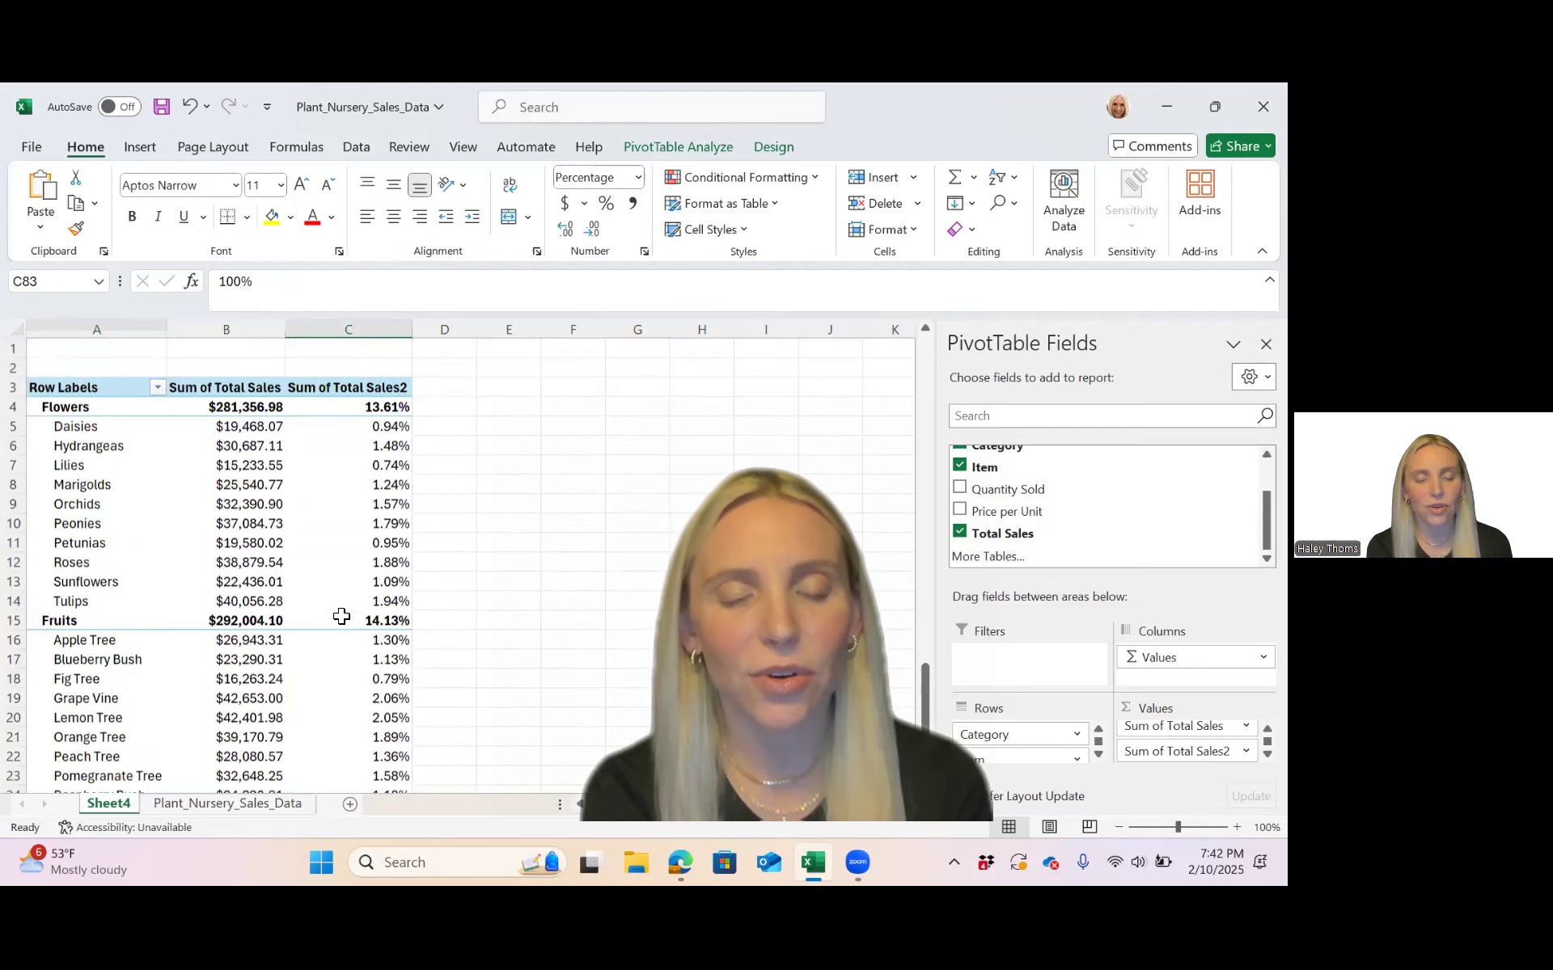
- Check the Flowers and Fruits category percentages and select the percentages of all Flowers items to compare with their category share
click(374, 406)
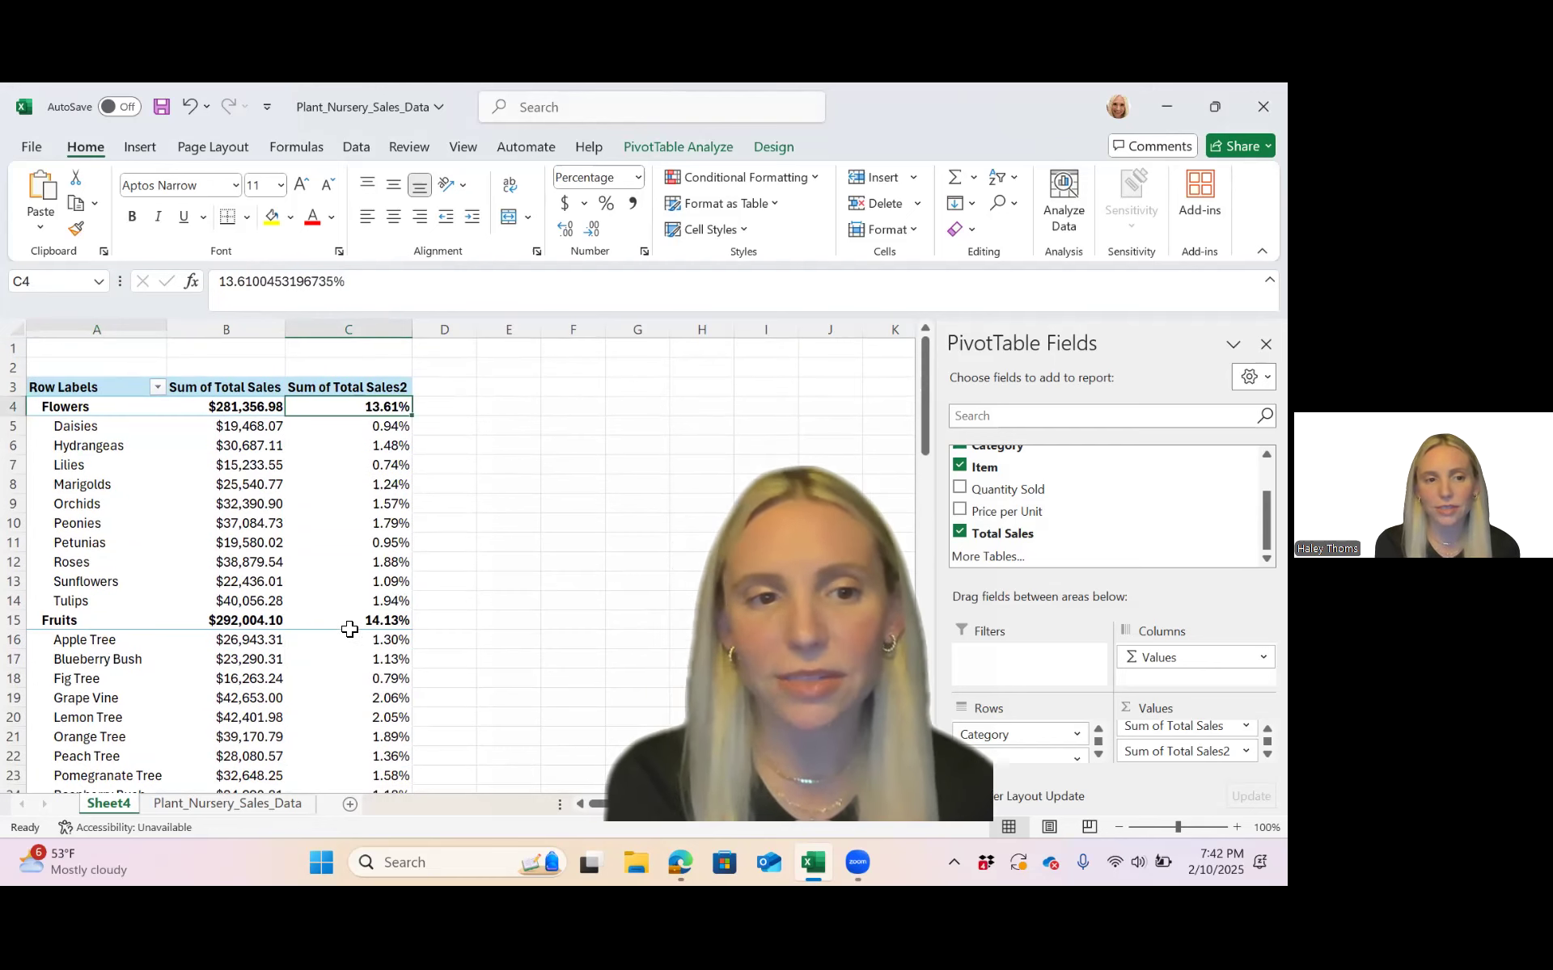
click(374, 625)
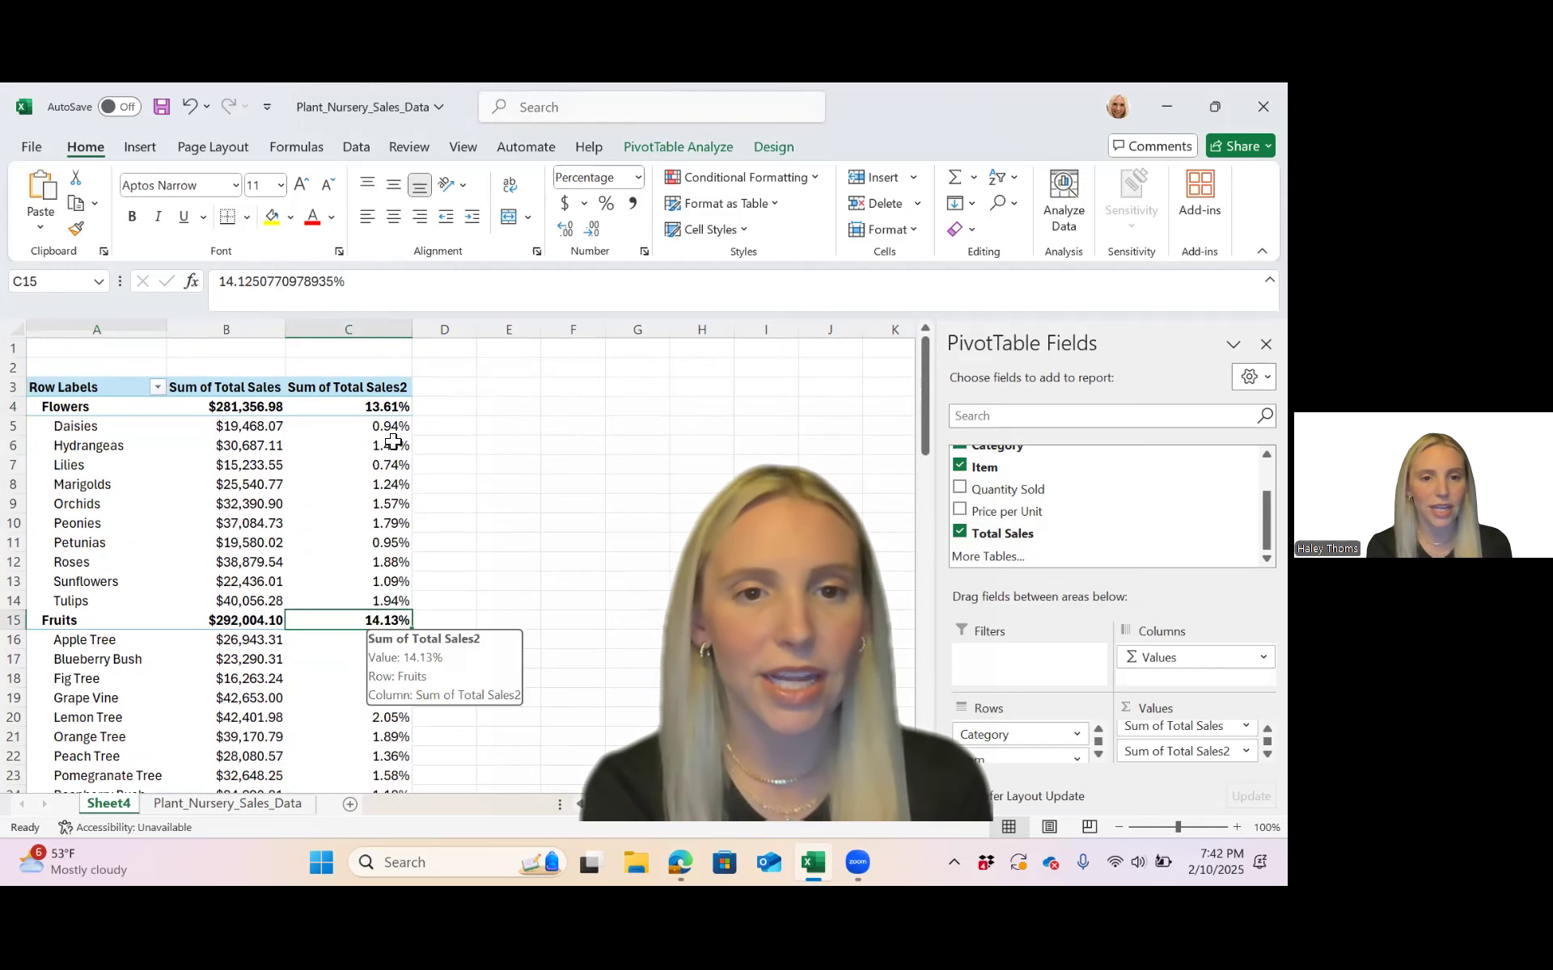
drag(394, 428, 394, 621)
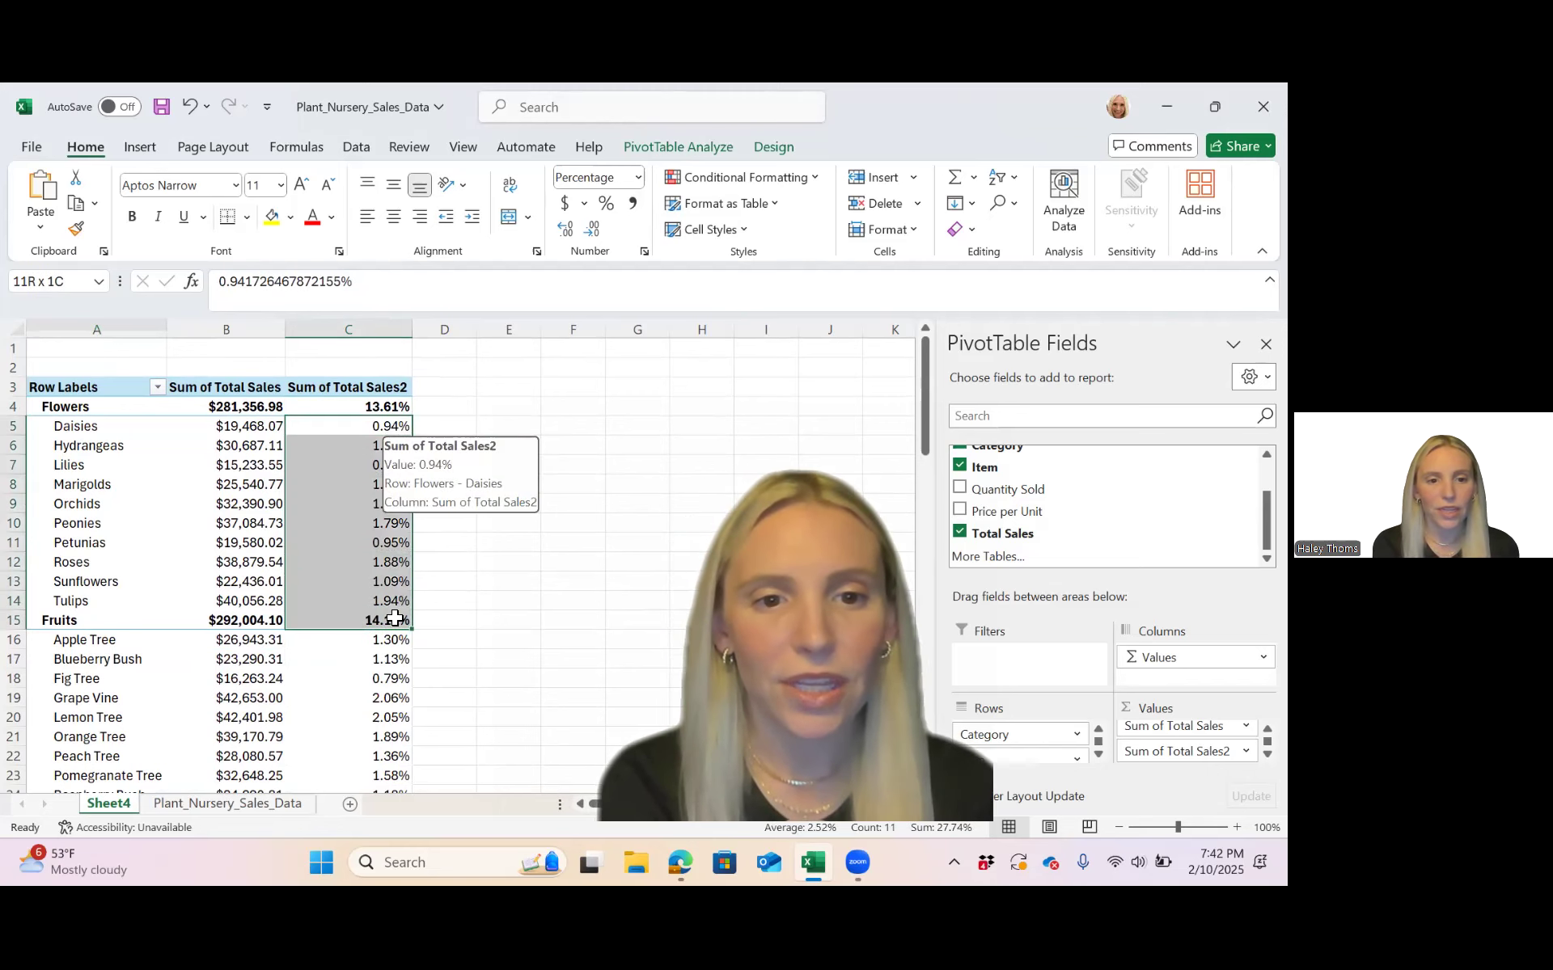
click(384, 432)
drag(384, 433, 392, 598)
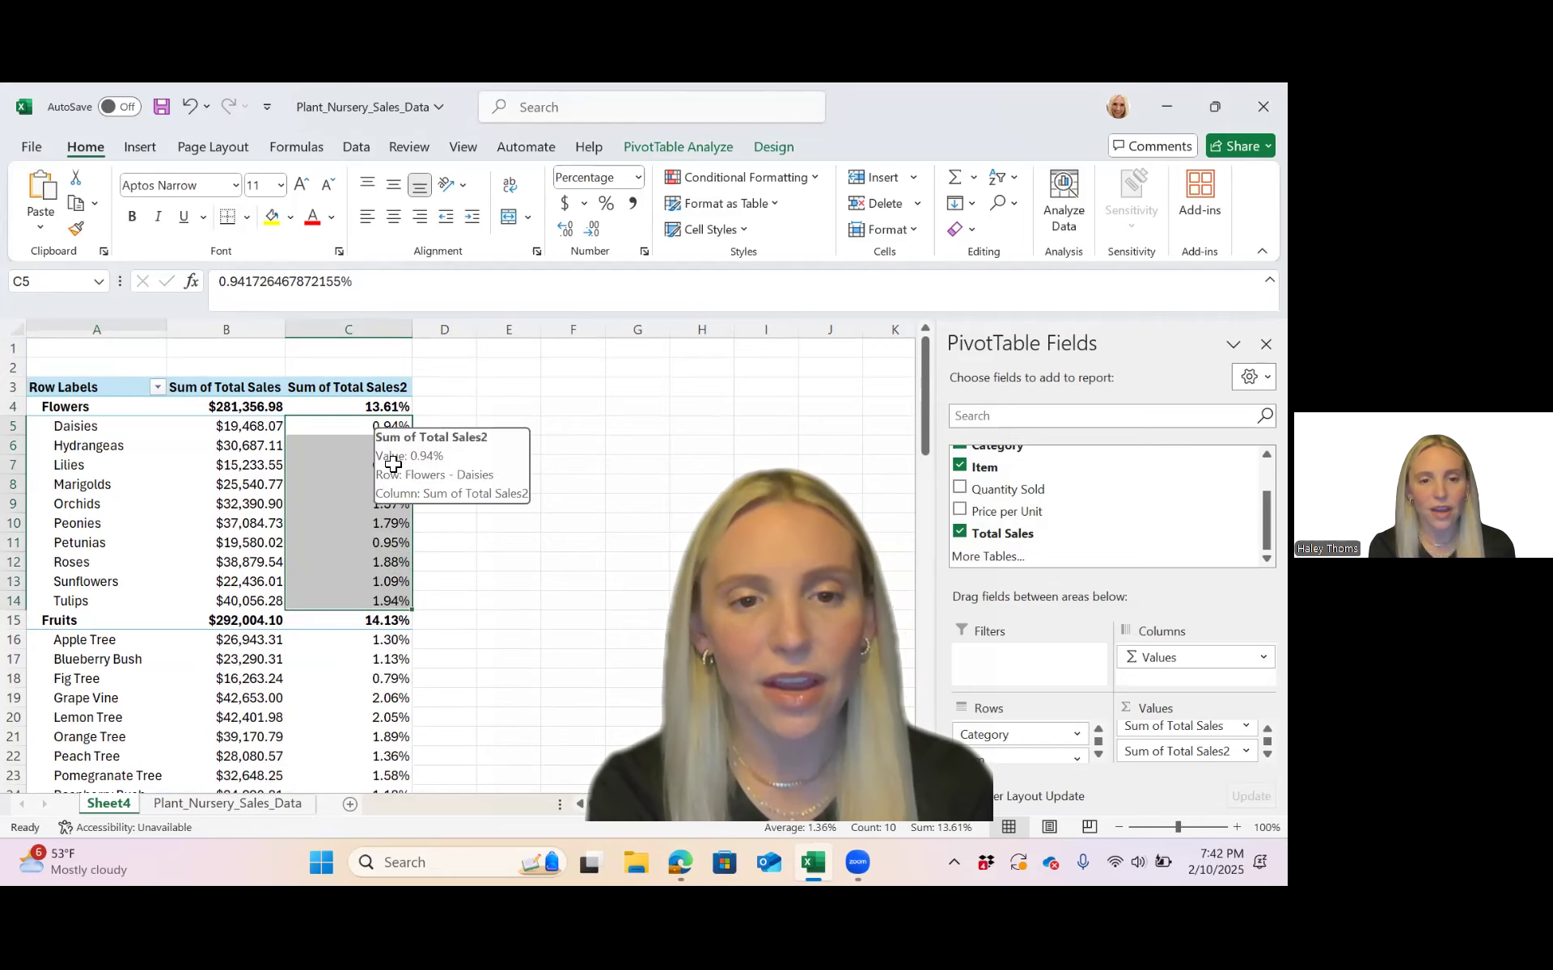
scroll(357, 645, down, 20)
scroll(357, 645, down, 5)
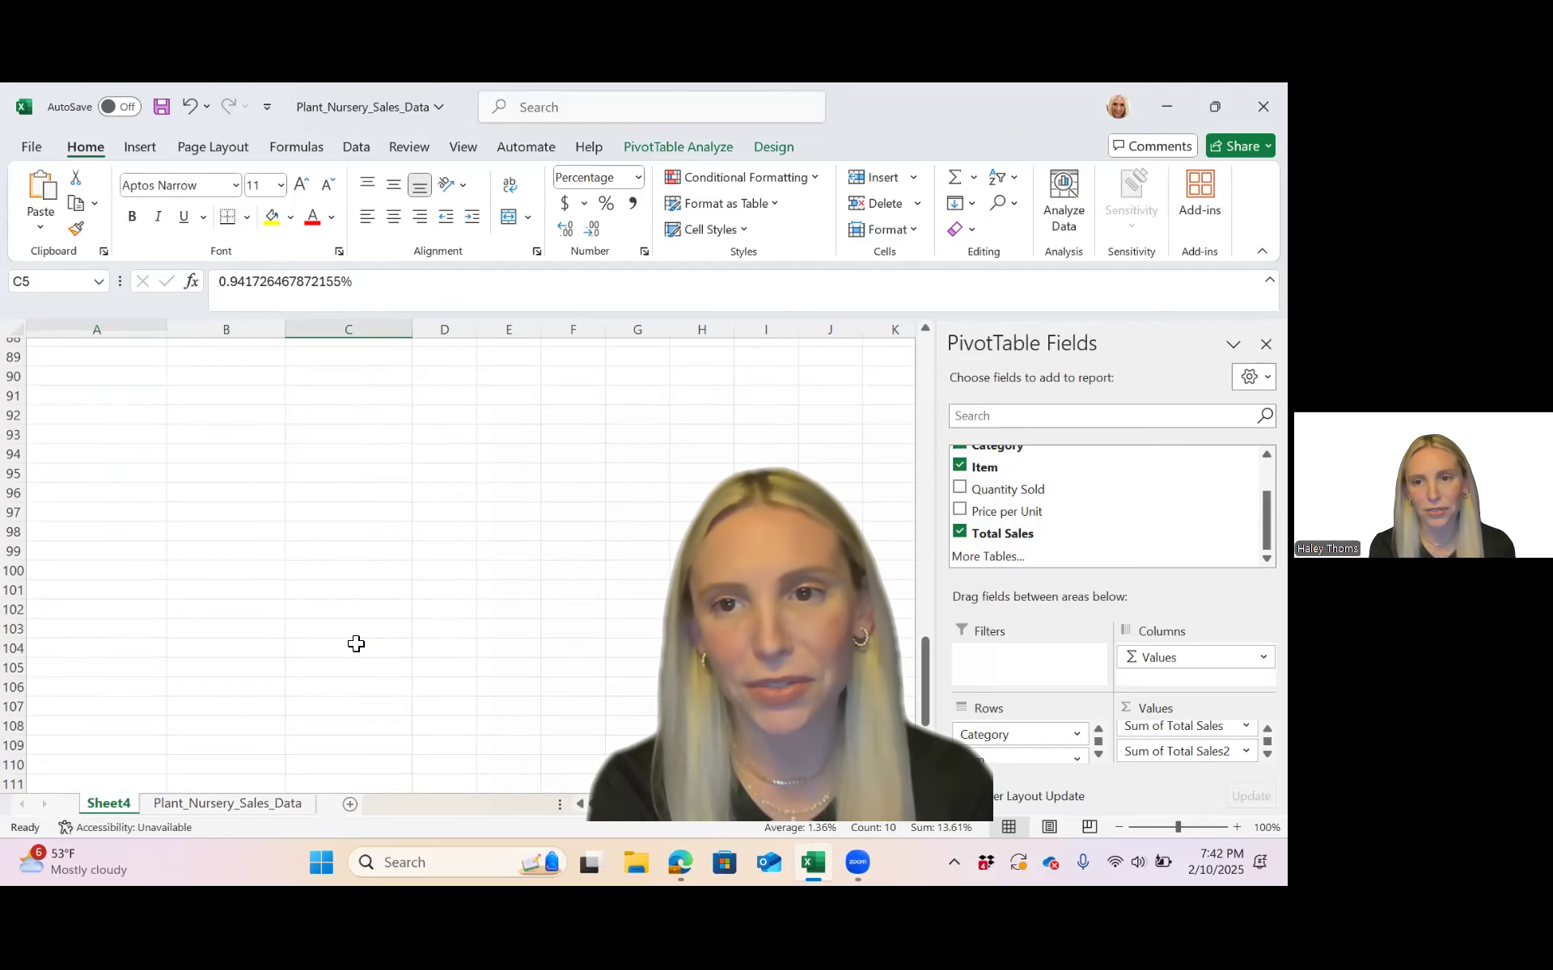
scroll(356, 642, up, 20)
- Examine the individual item percentages, starting with Daisies and Hydrangeas, and compare them across the other categories
click(402, 460)
click(400, 425)
scroll(350, 582, down, 9)
scroll(349, 582, down, 10)
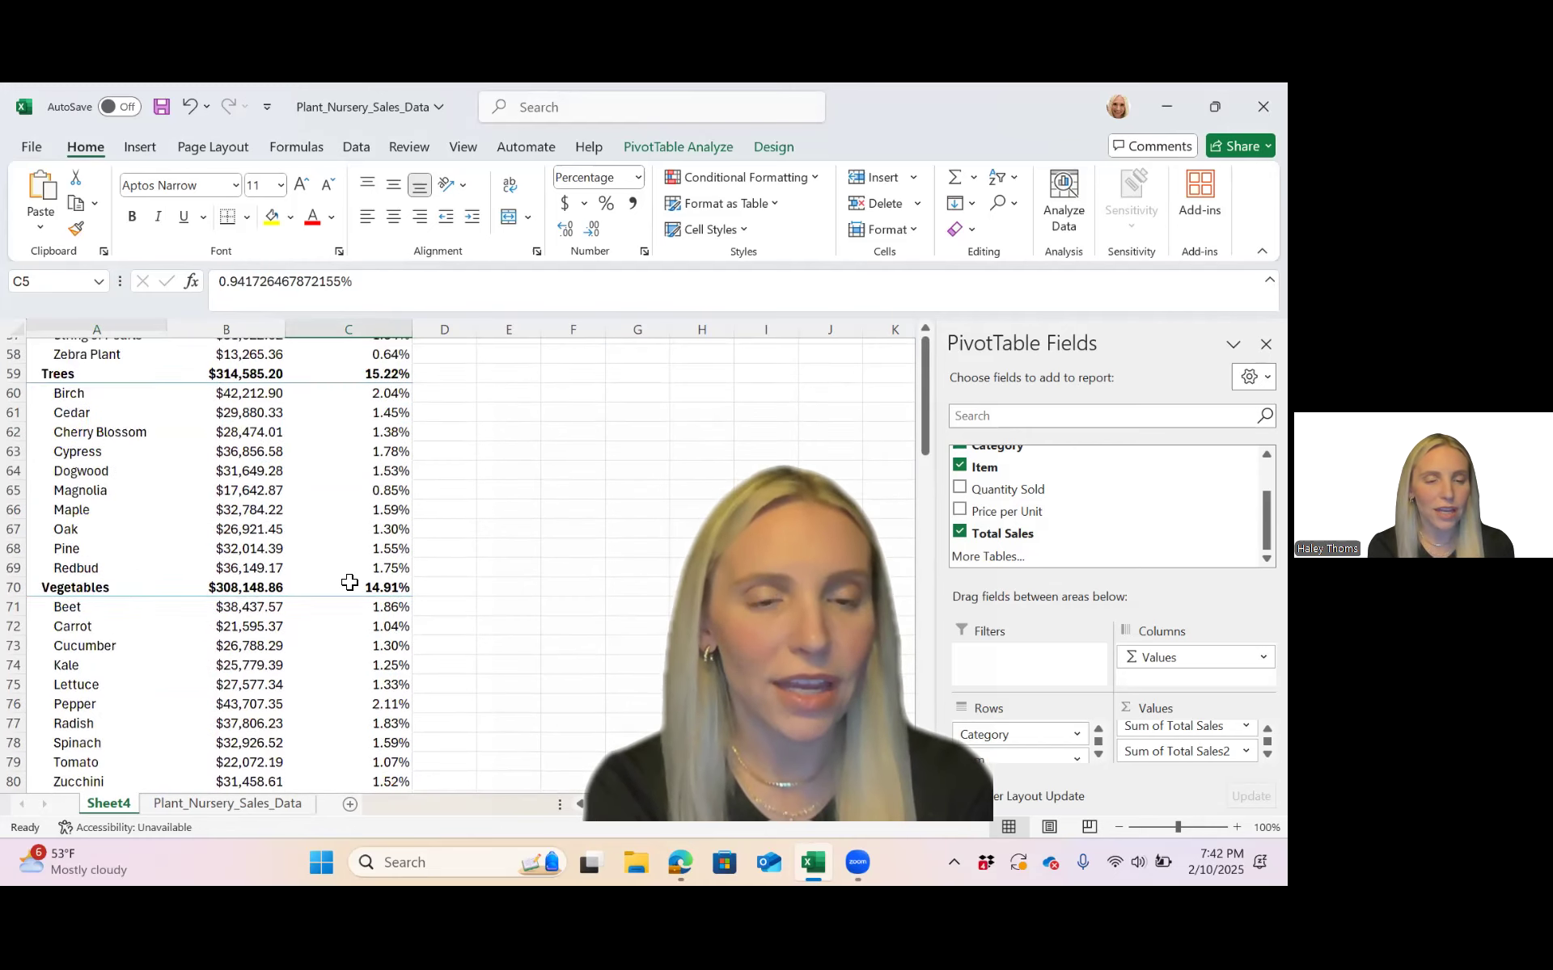
scroll(349, 582, up, 9)
scroll(349, 582, up, 10)
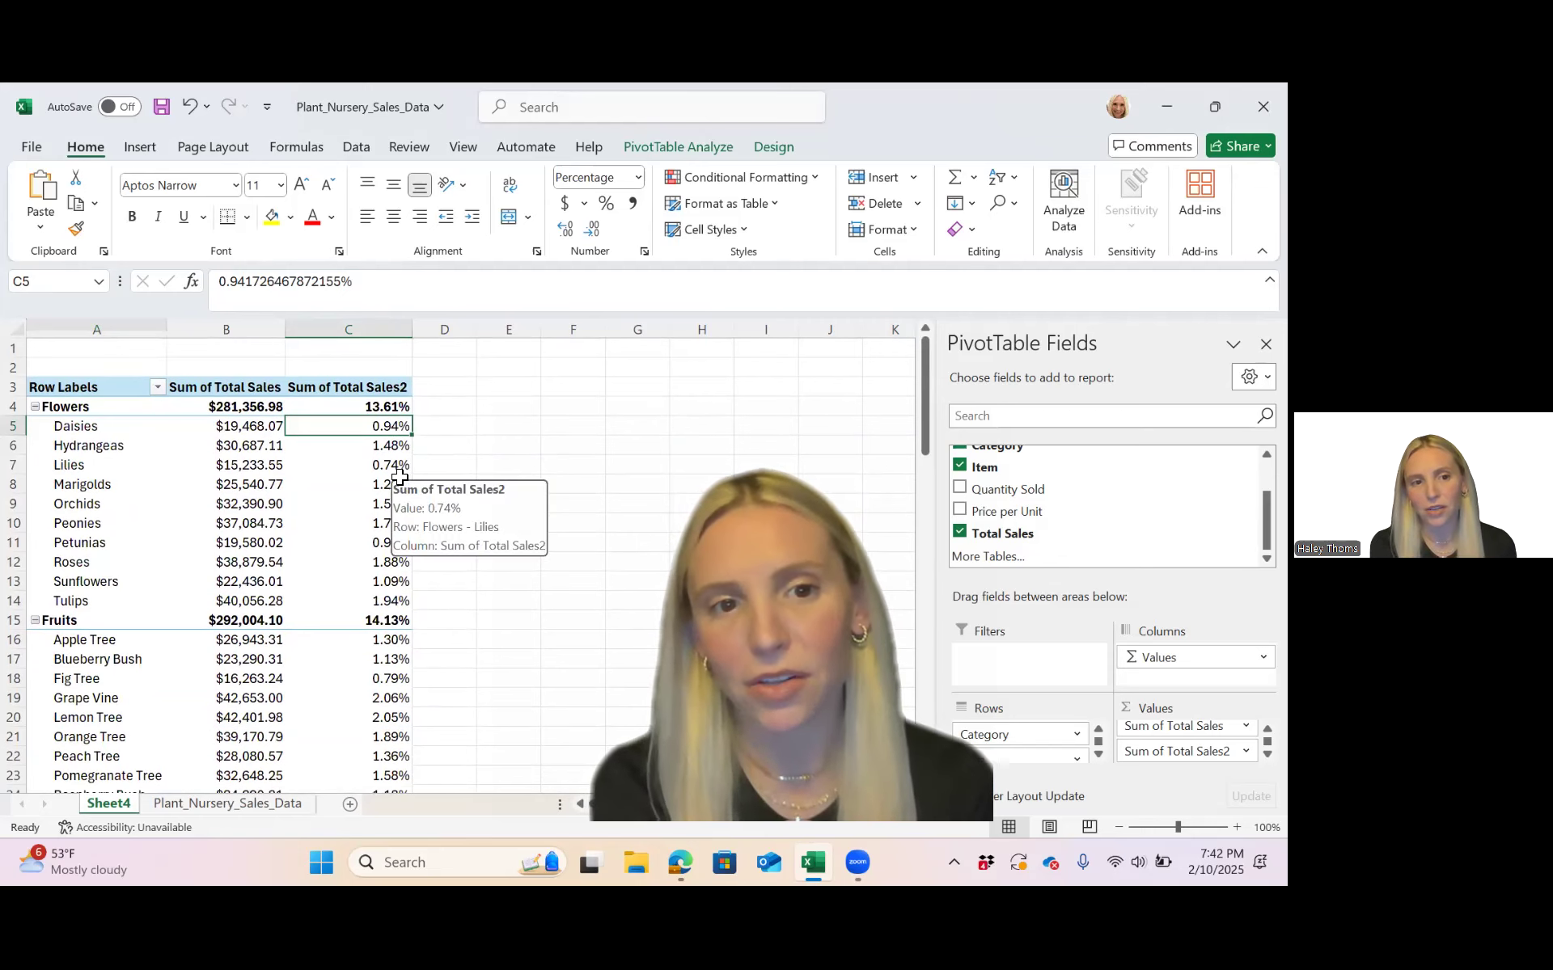
click(390, 443)
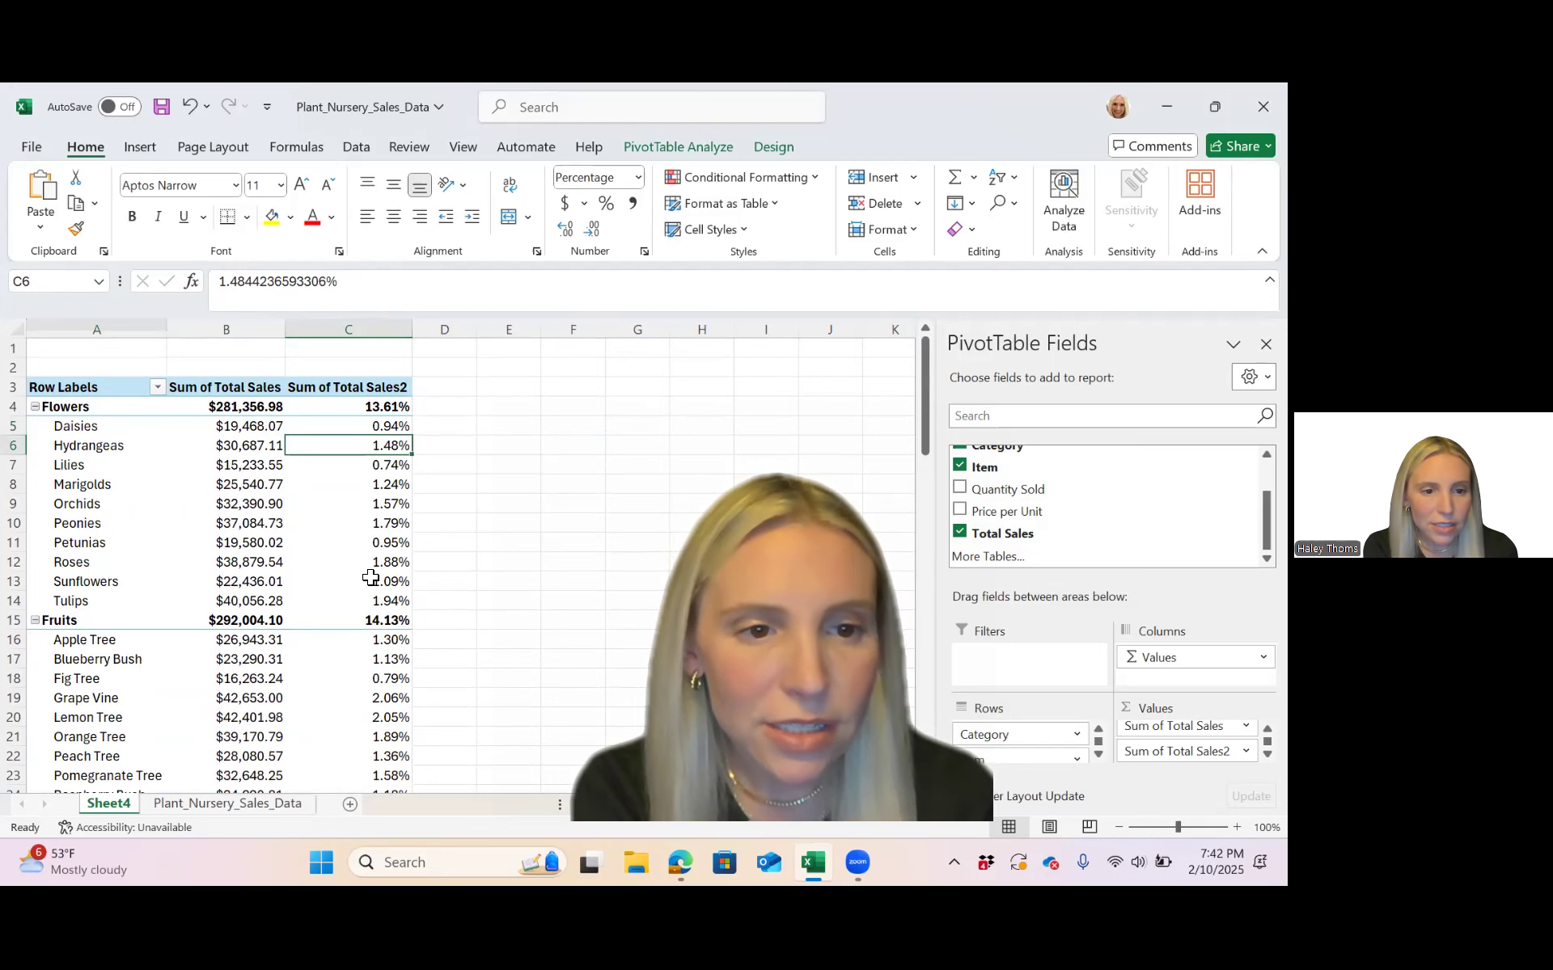
scroll(371, 576, down, 2)
scroll(372, 577, down, 5)
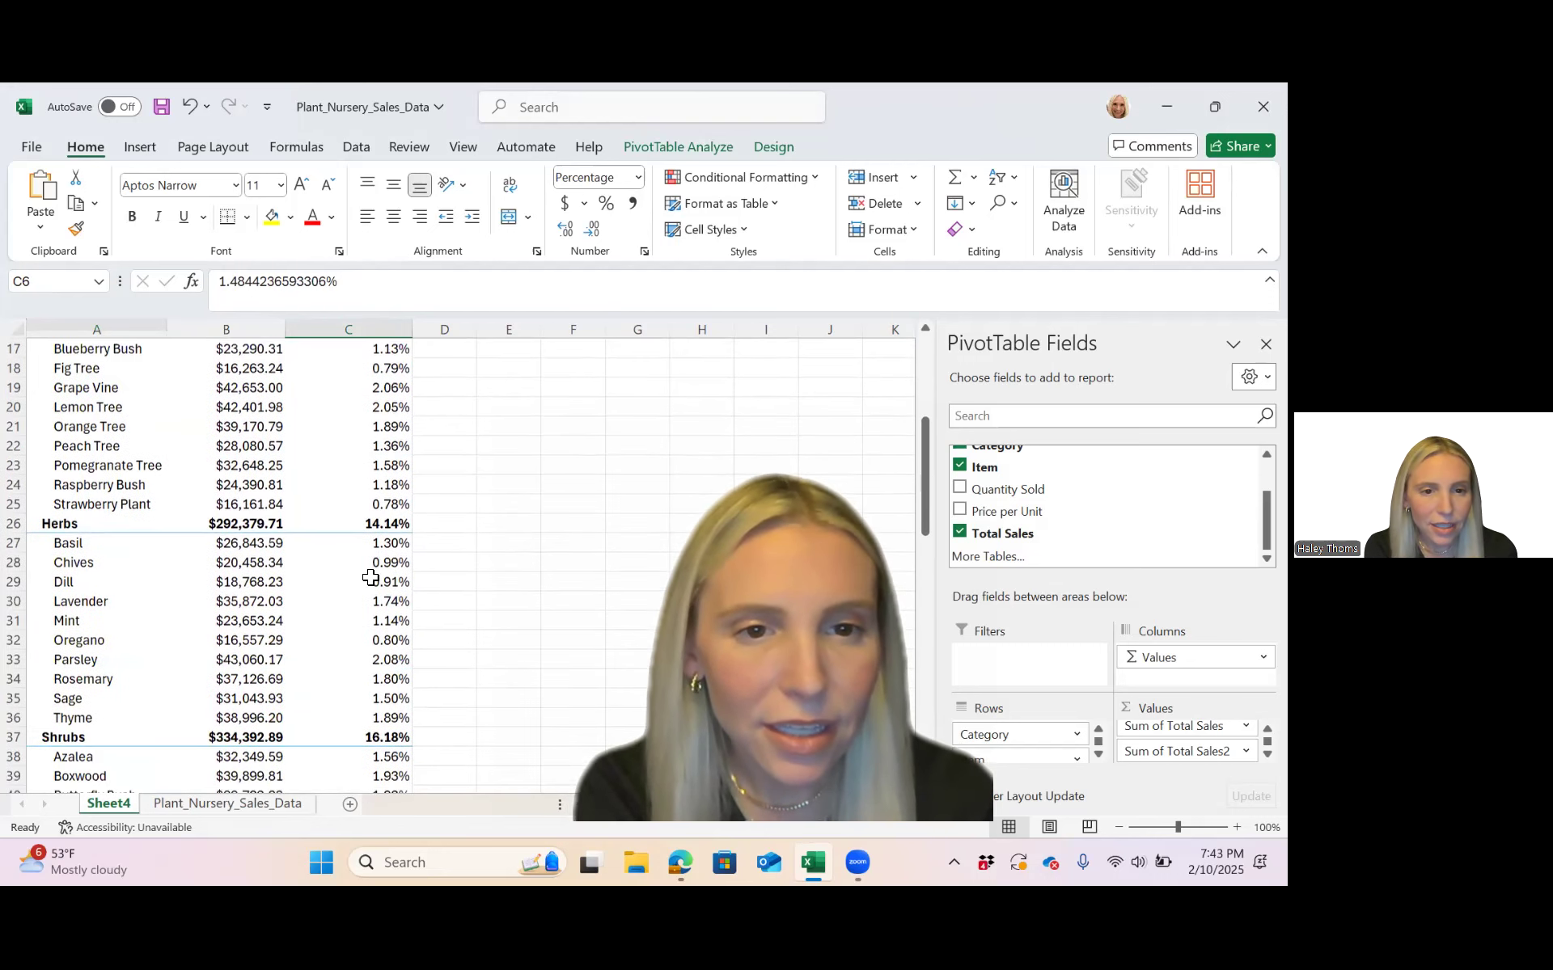
scroll(371, 576, up, 3)
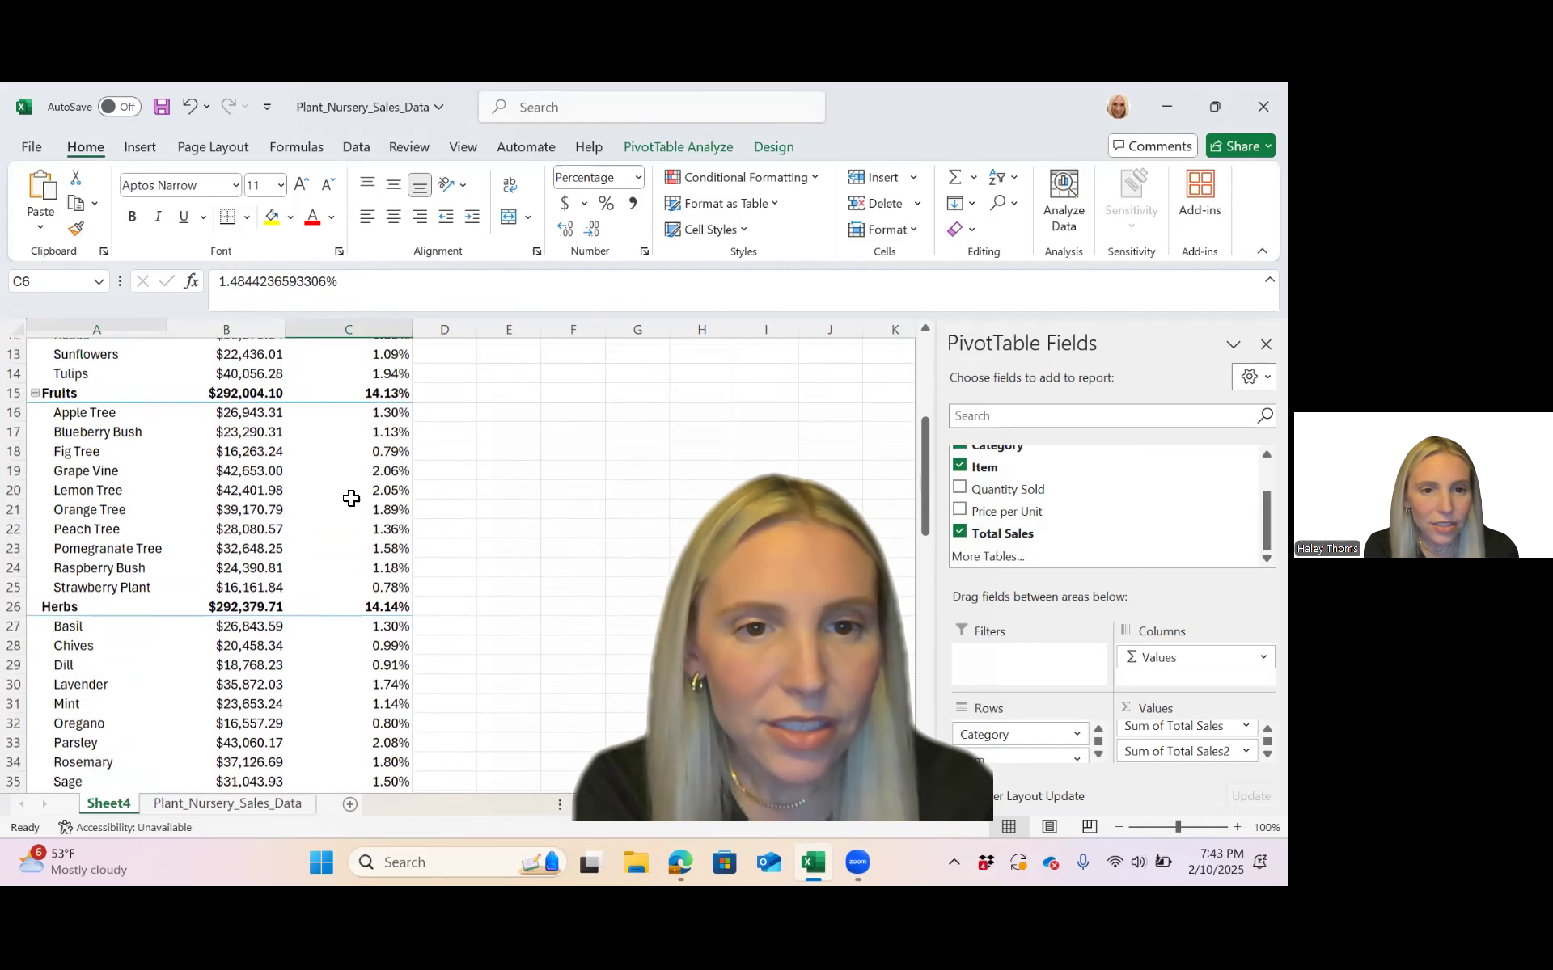
- Examine the percentage column through the Fruits, Herbs and Shrubs categories and on down the rest of the PivotTable
click(391, 499)
scroll(437, 627, down, 3)
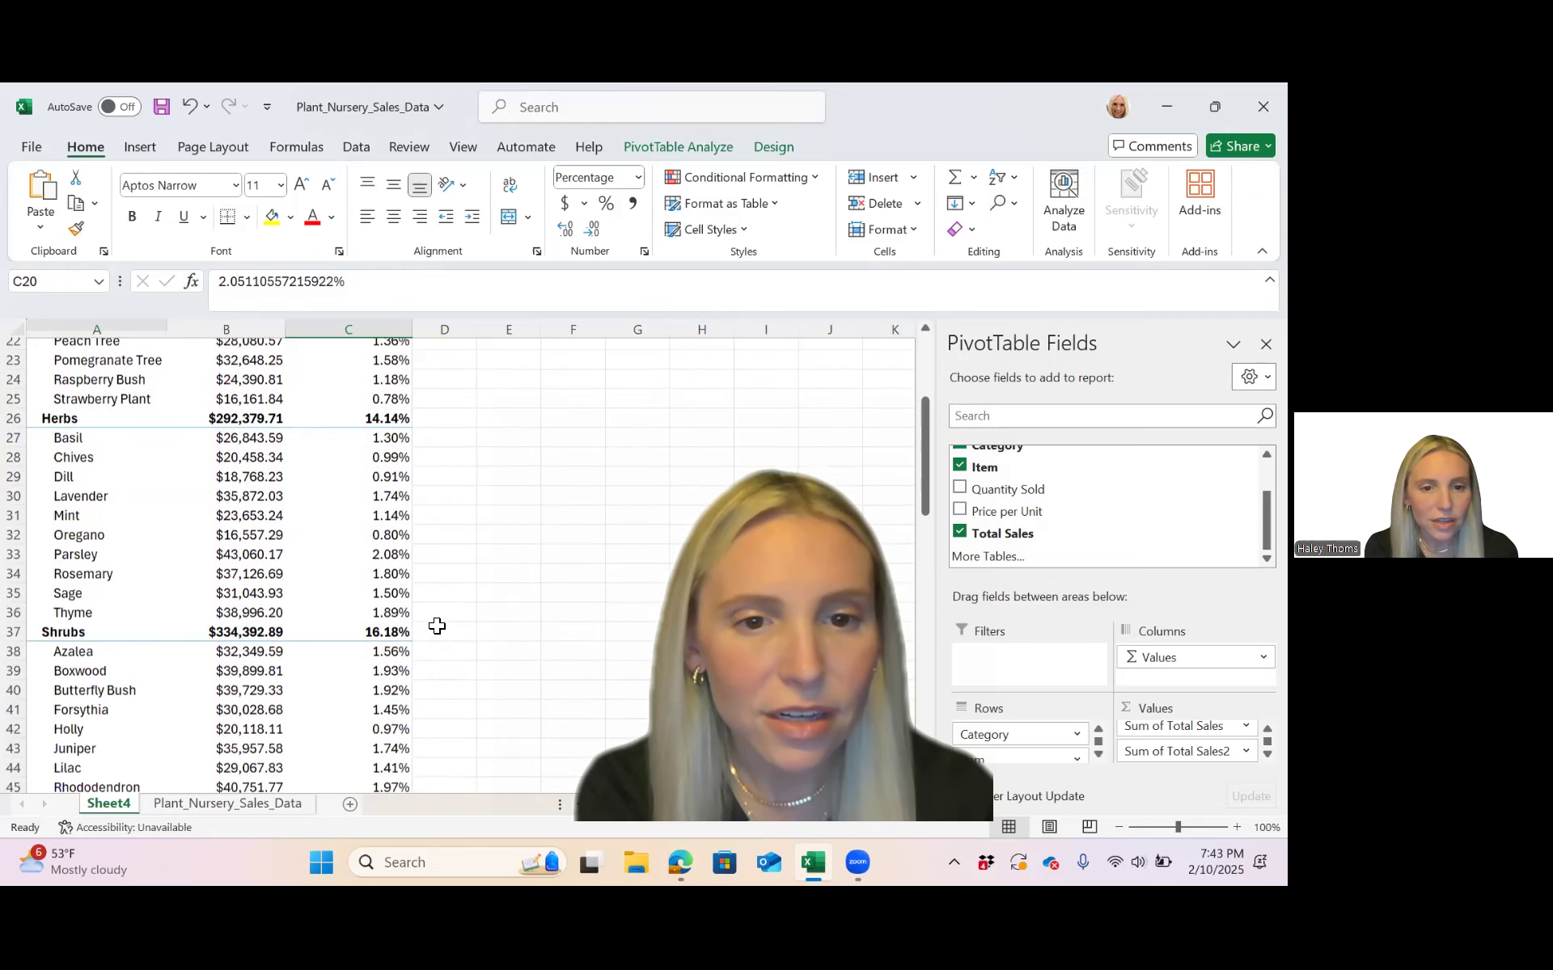
scroll(437, 626, up, 8)
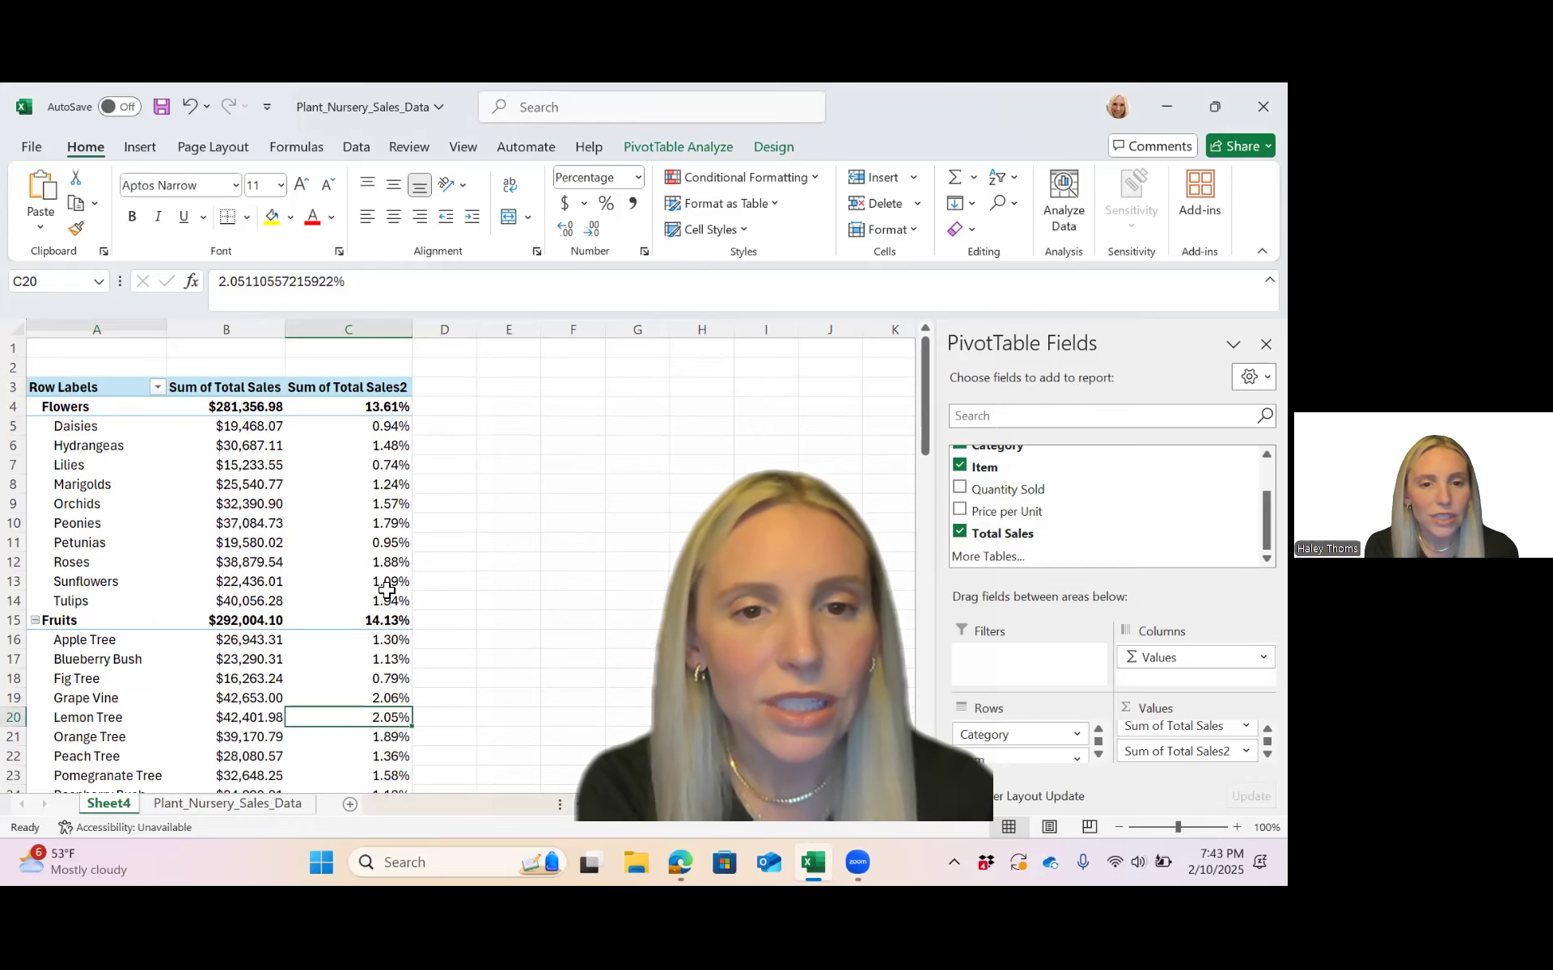
scroll(386, 590, down, 20)
scroll(386, 591, up, 20)
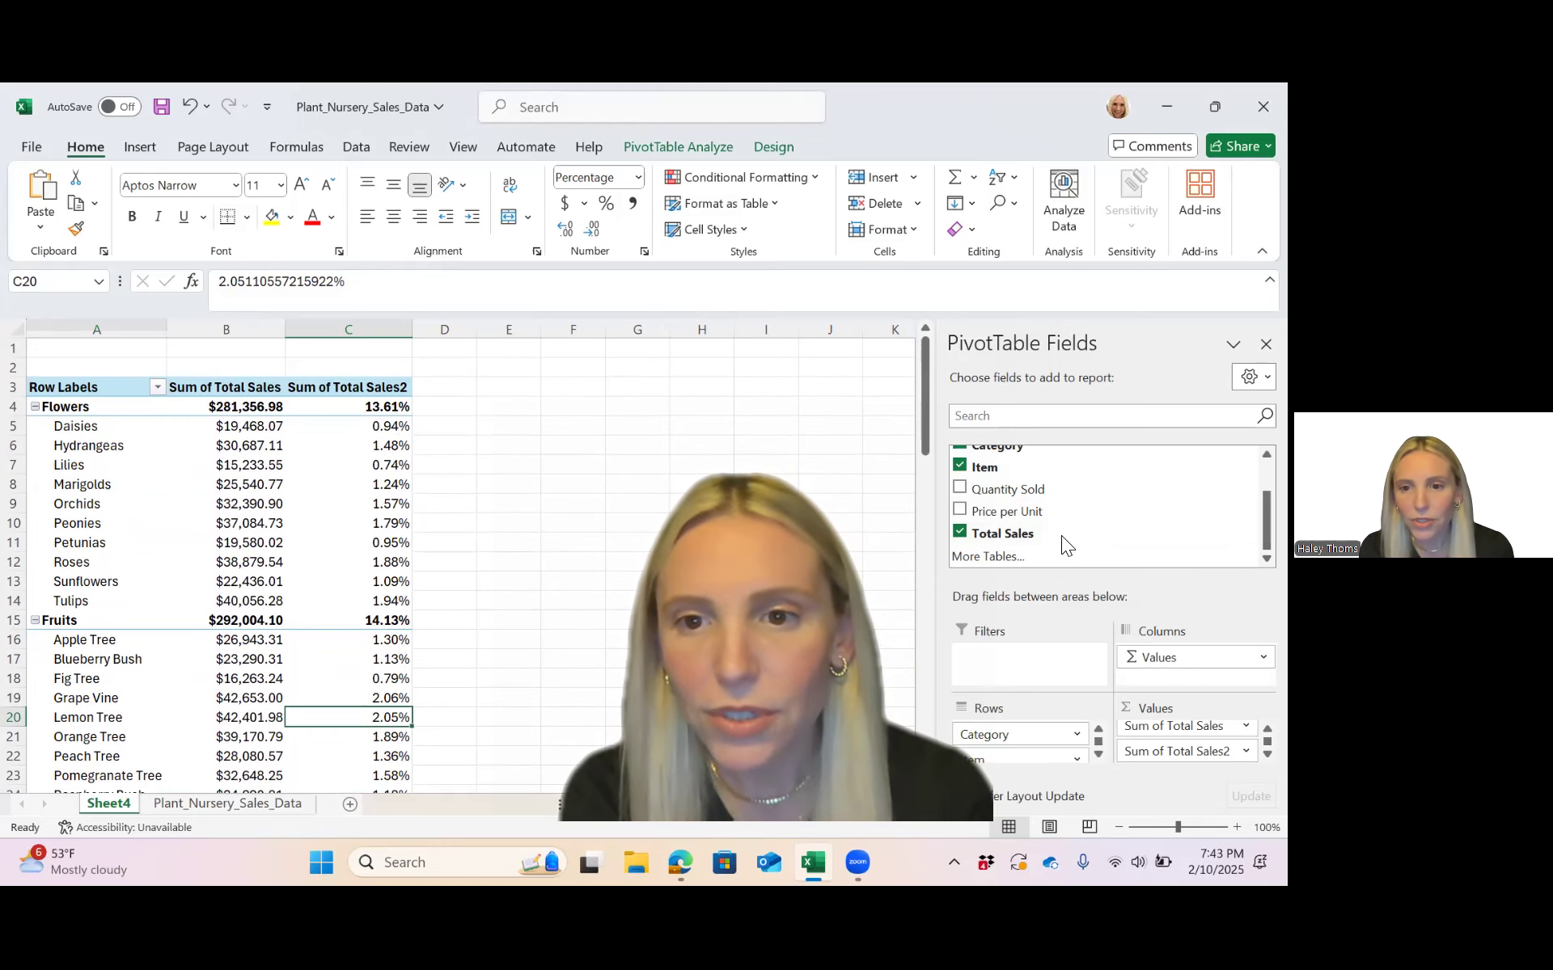
- Add the Year field as a report filter, allow multiple selections and limit the PivotTable to 2022
scroll(1061, 535, up, 2)
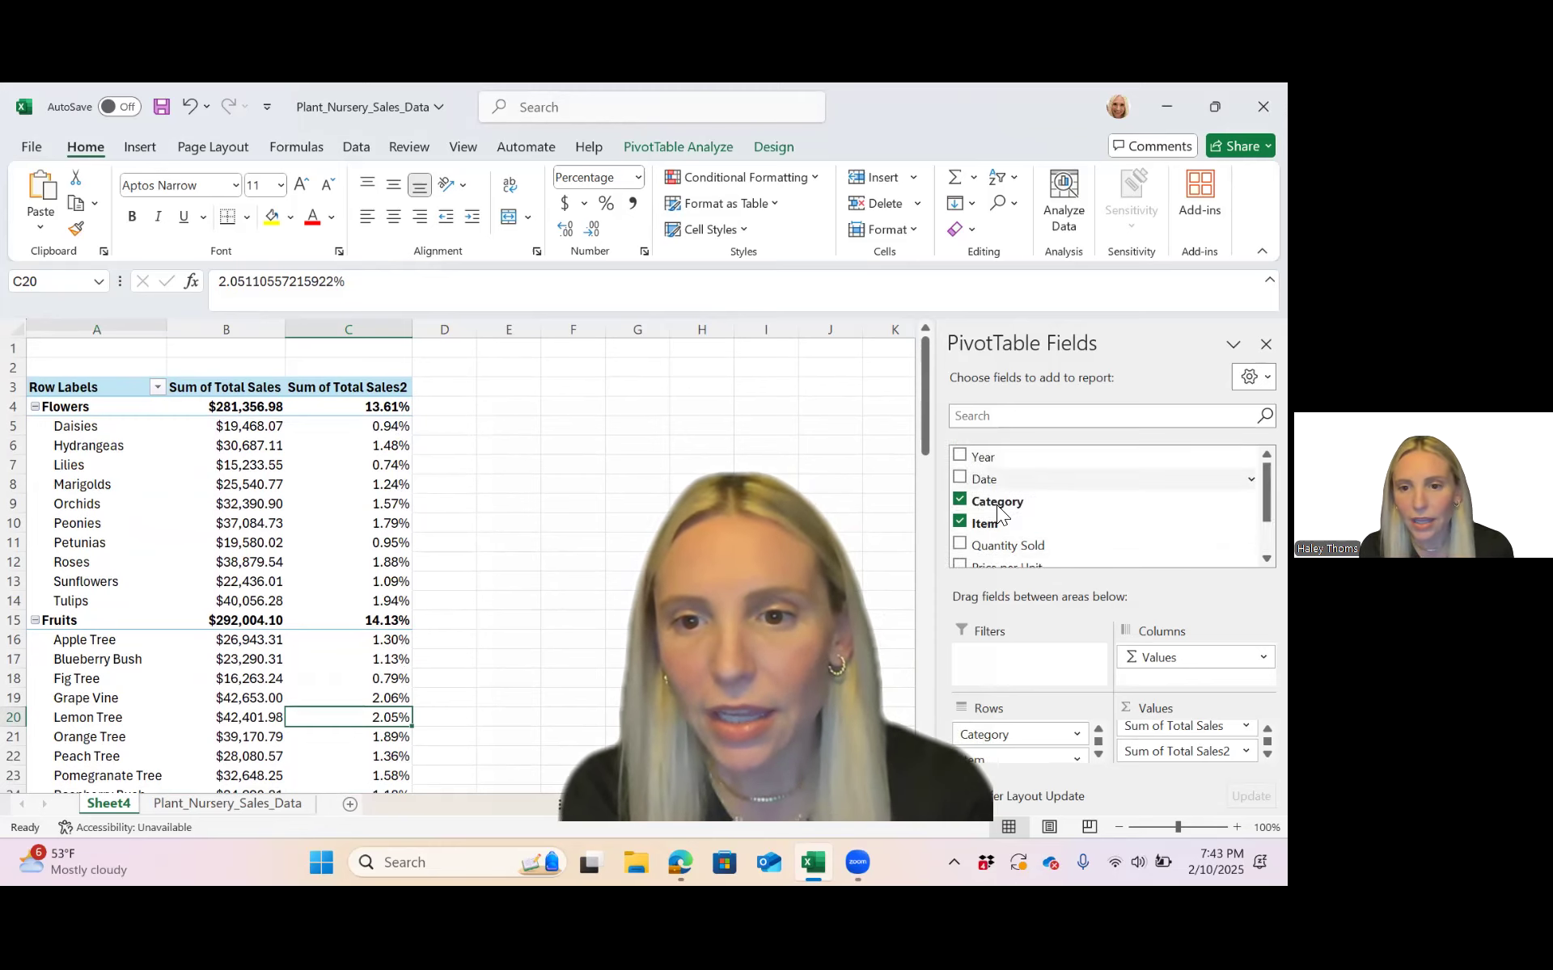
drag(994, 461, 1031, 659)
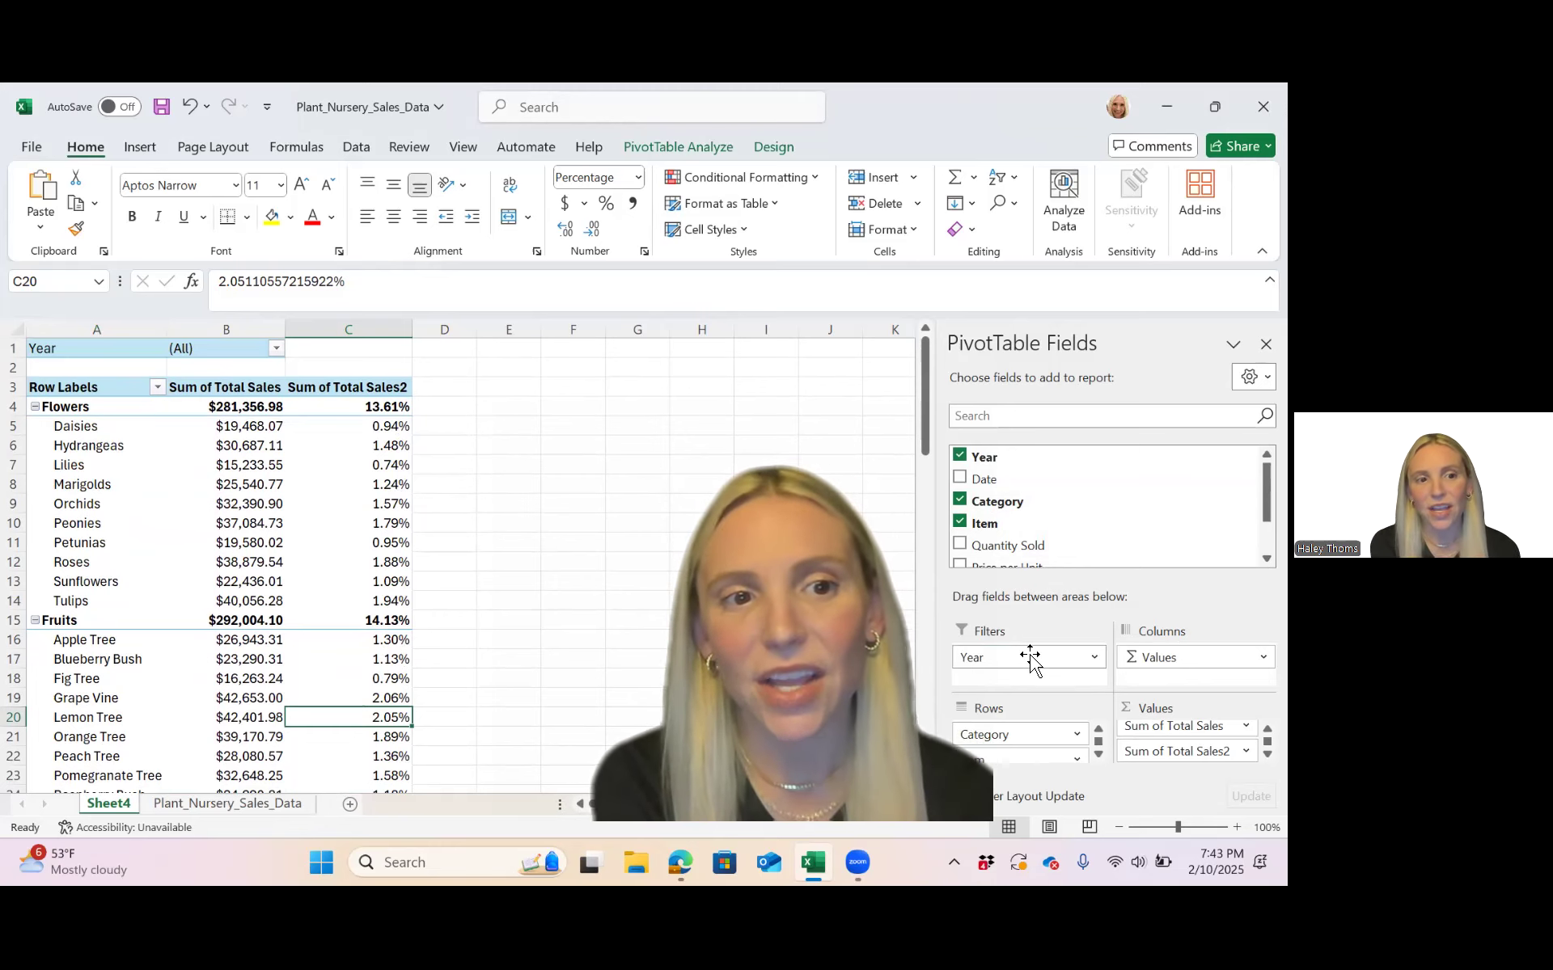
click(277, 349)
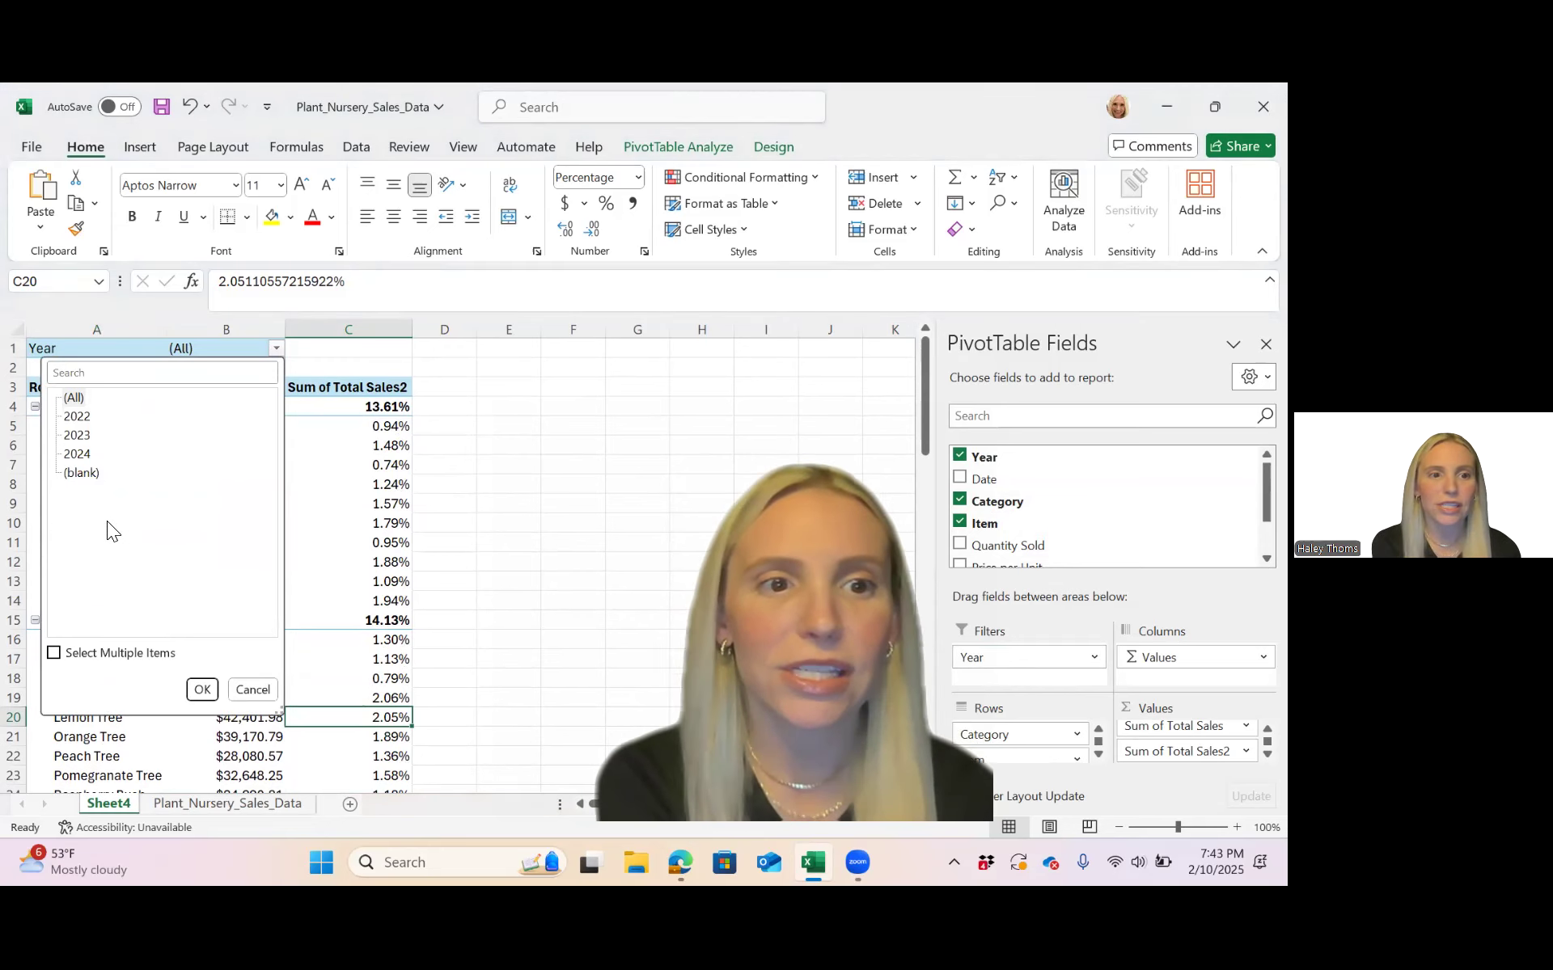
click(54, 655)
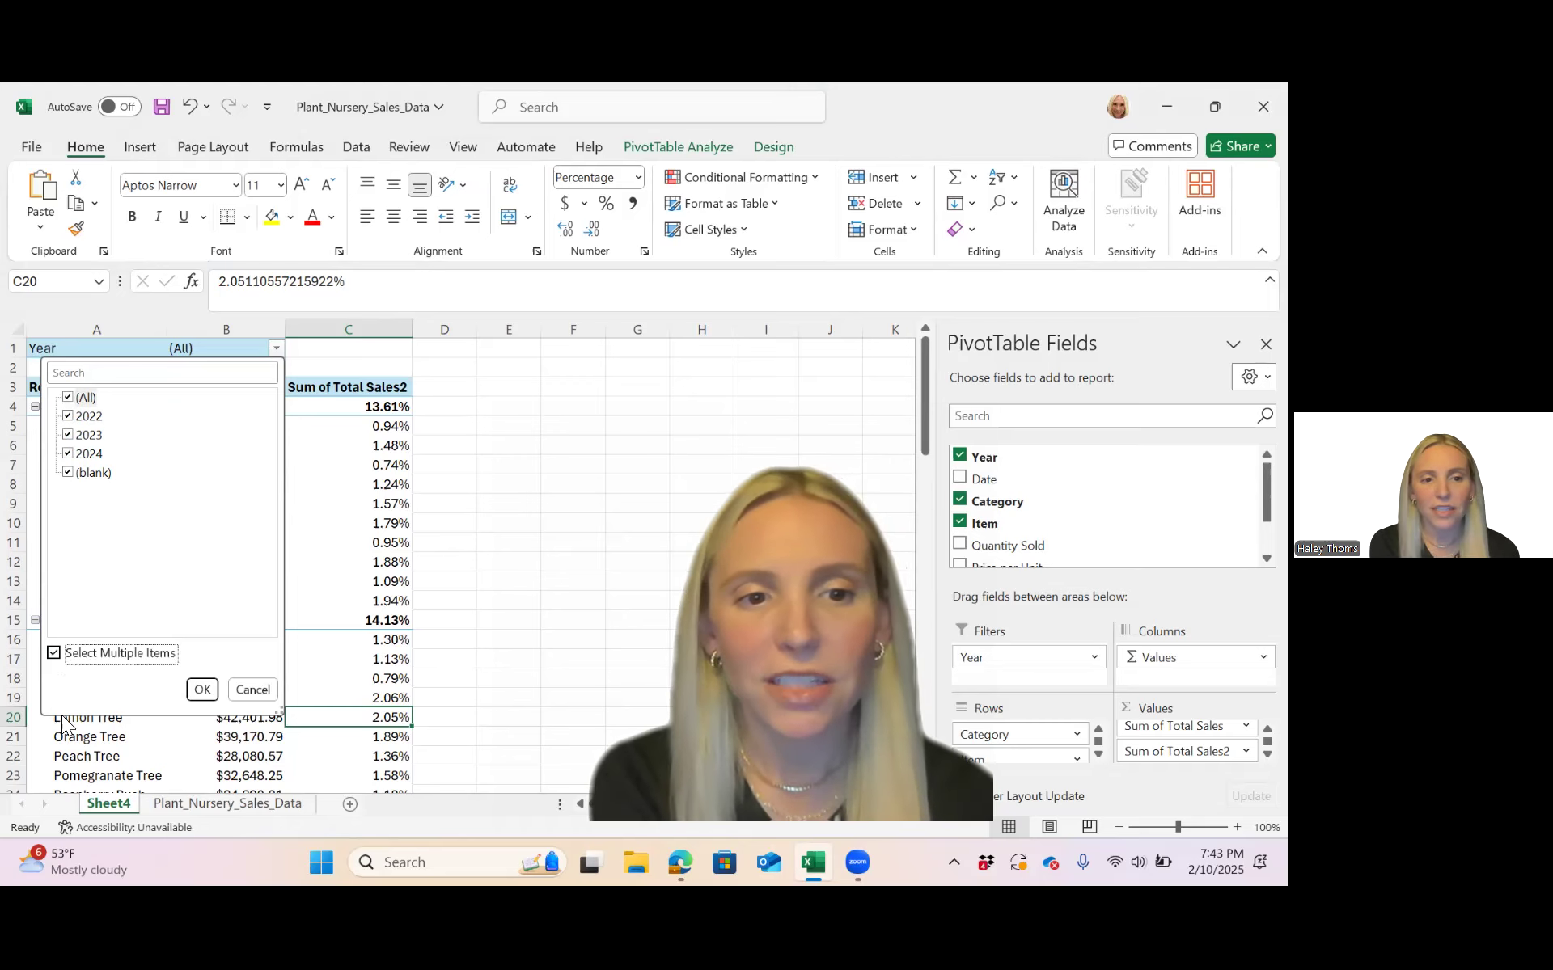
click(68, 398)
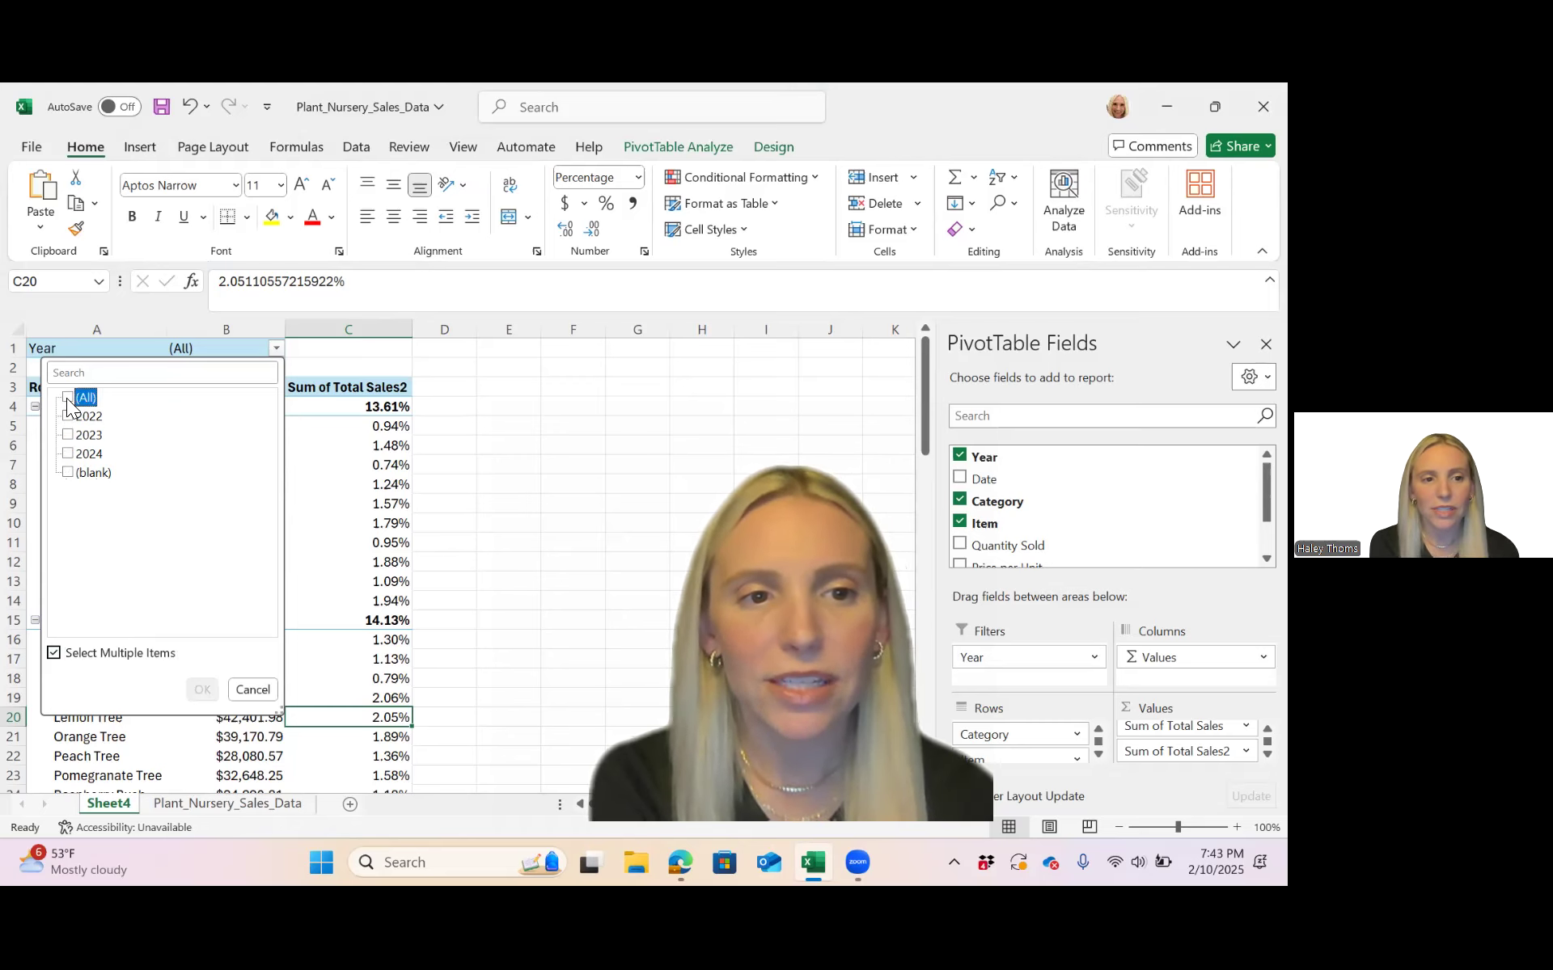
click(68, 416)
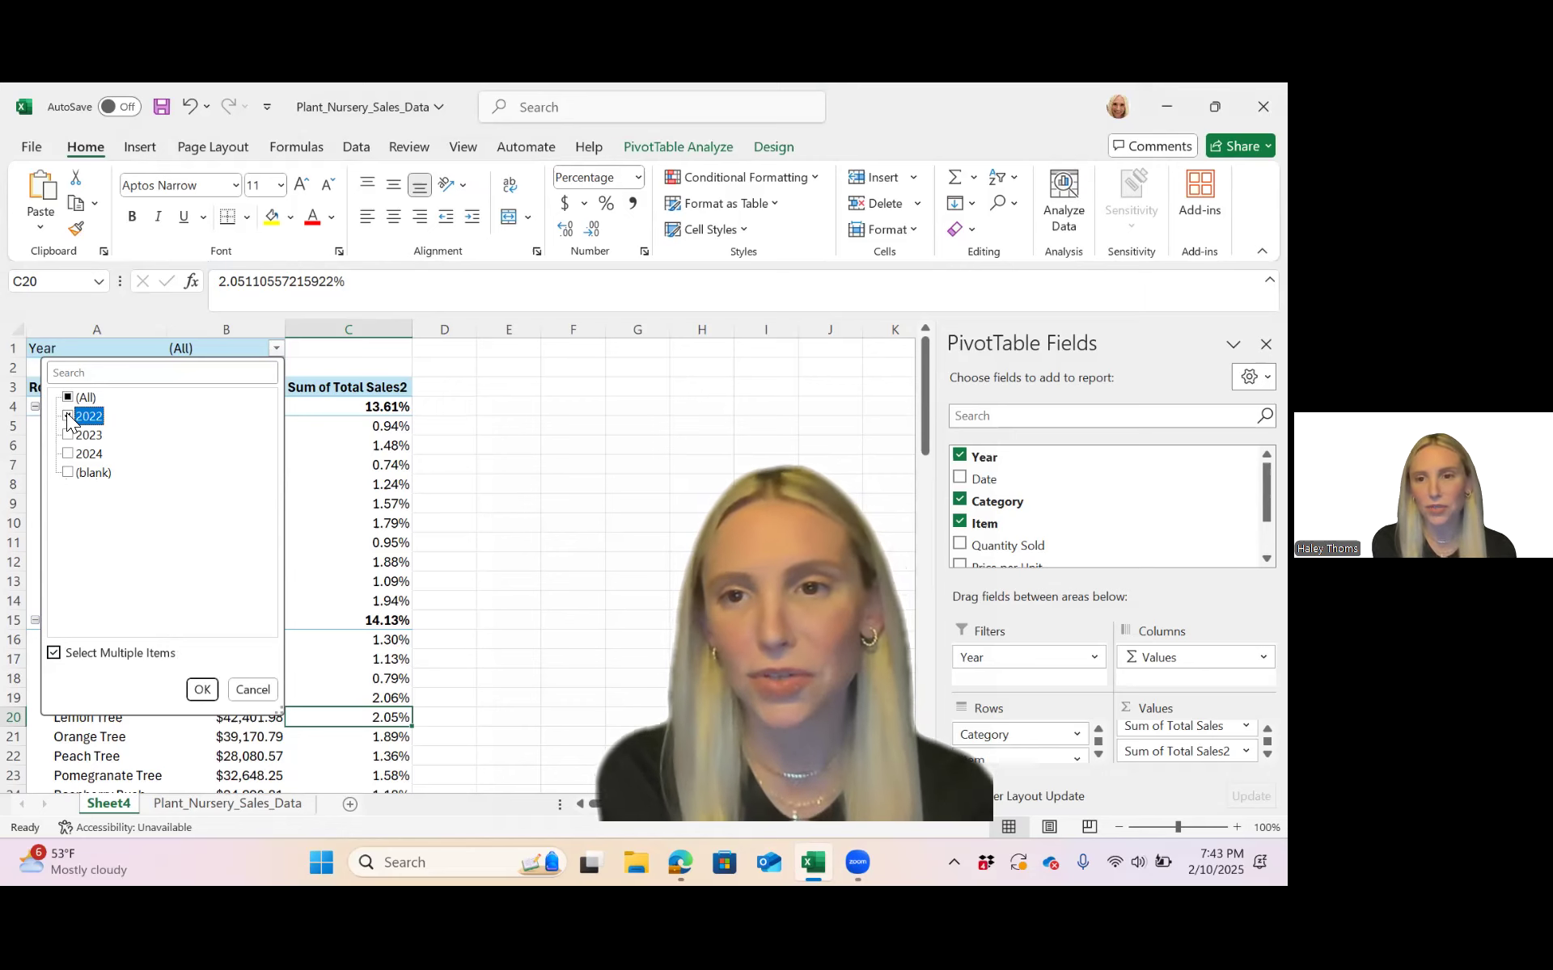
click(201, 690)
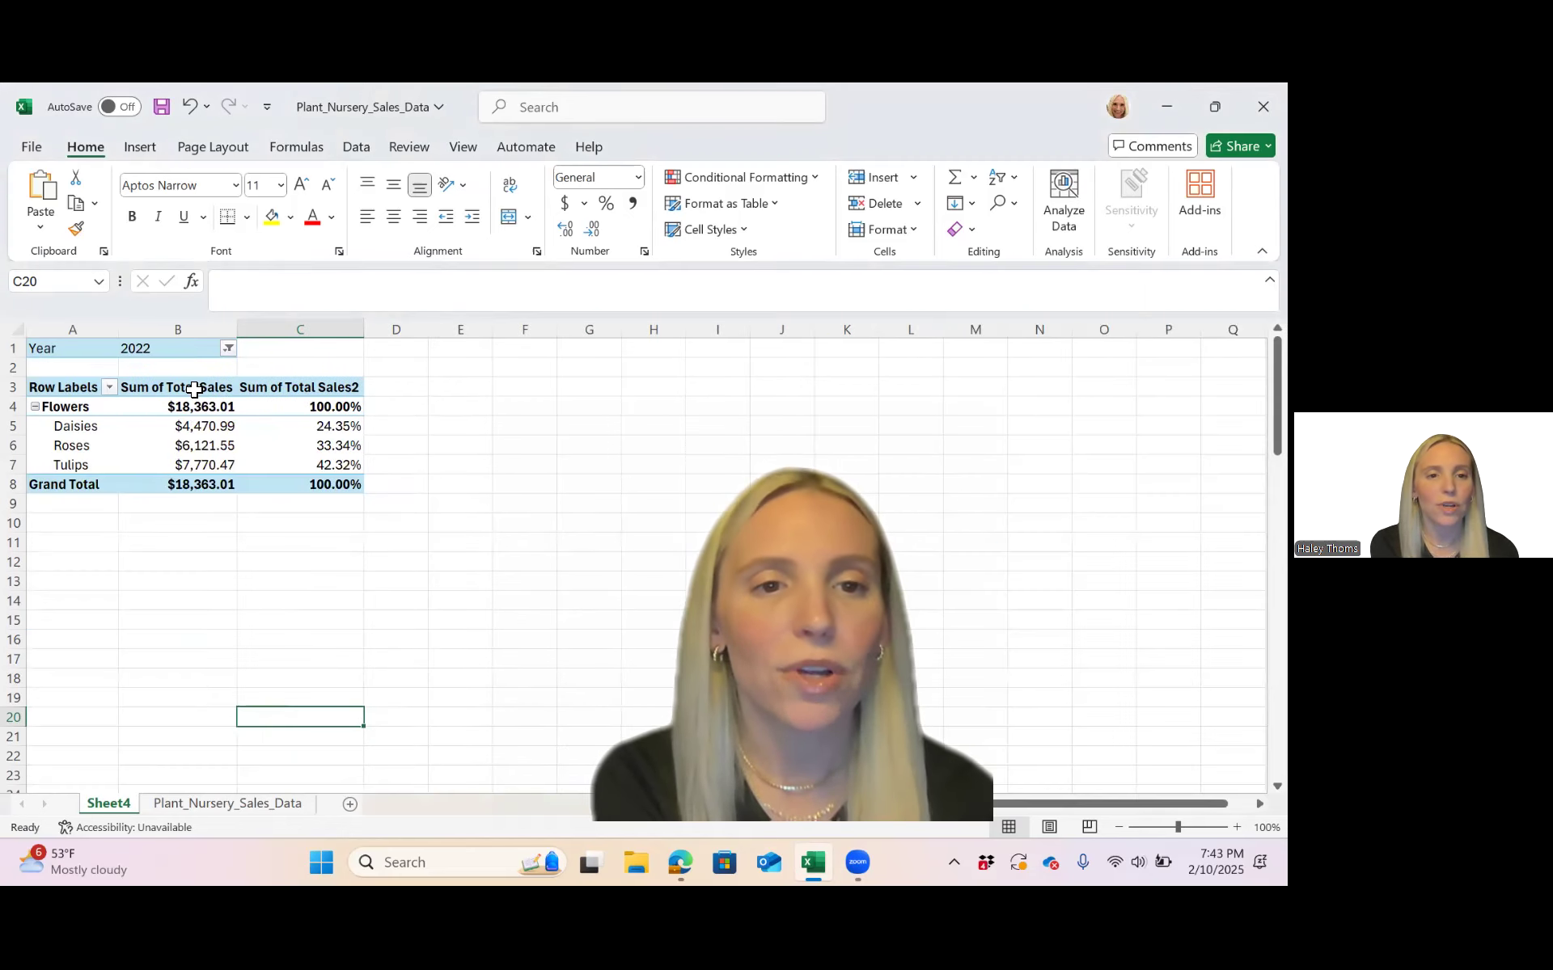
- Select the Roses total sales value and switch the PivotTable's Year filter to 2023 only
mouse_move(229, 463)
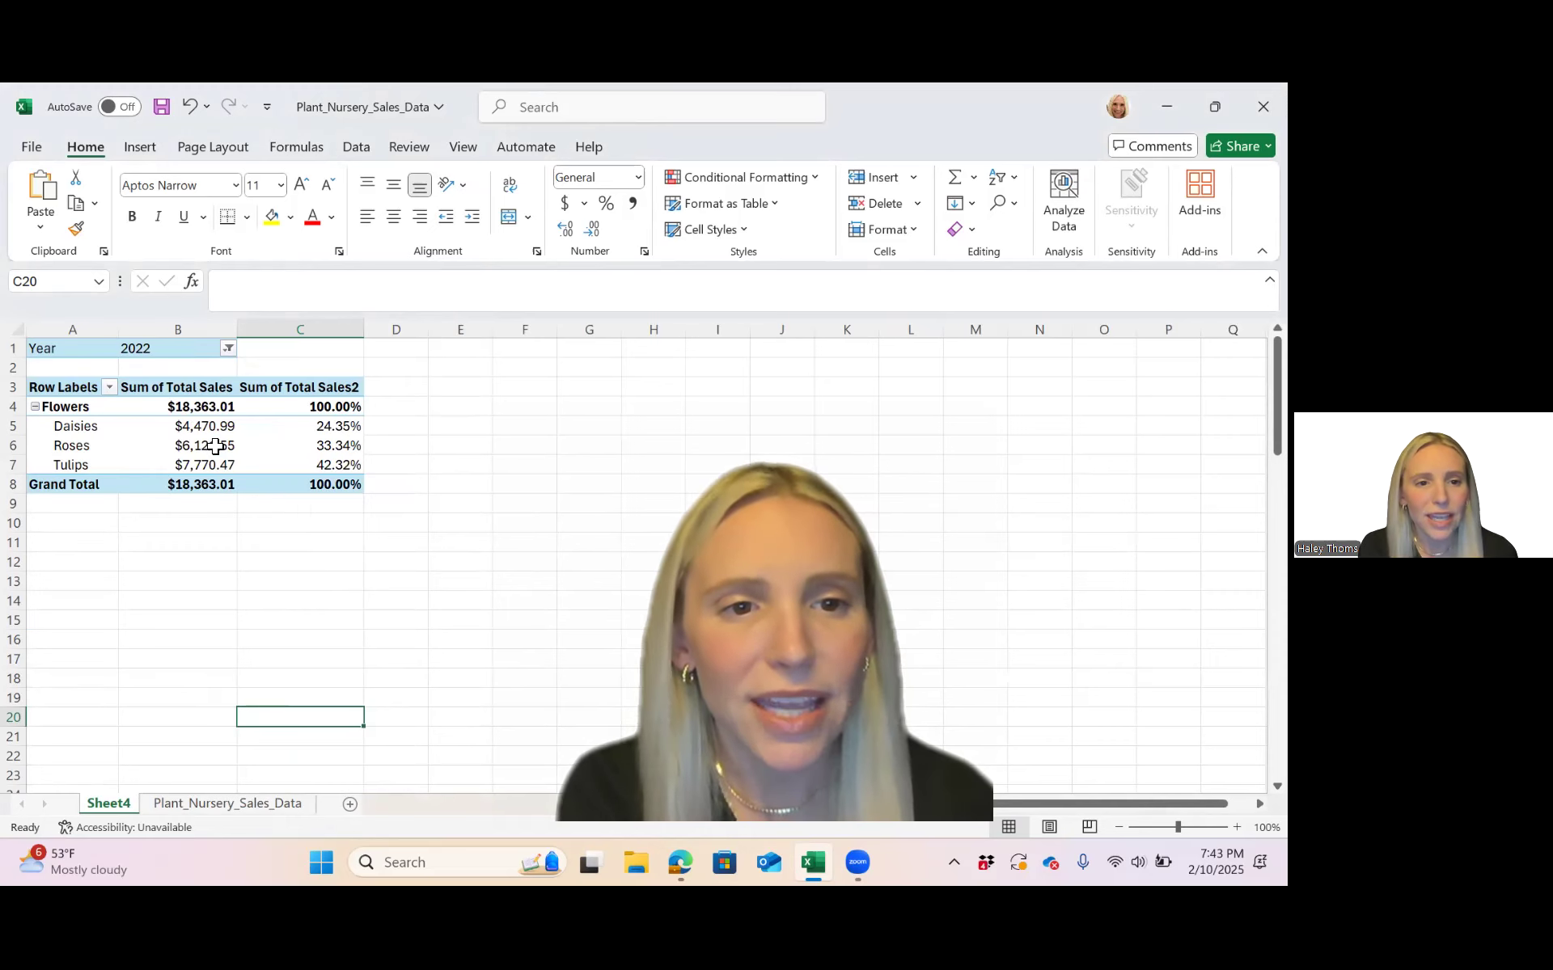
click(215, 447)
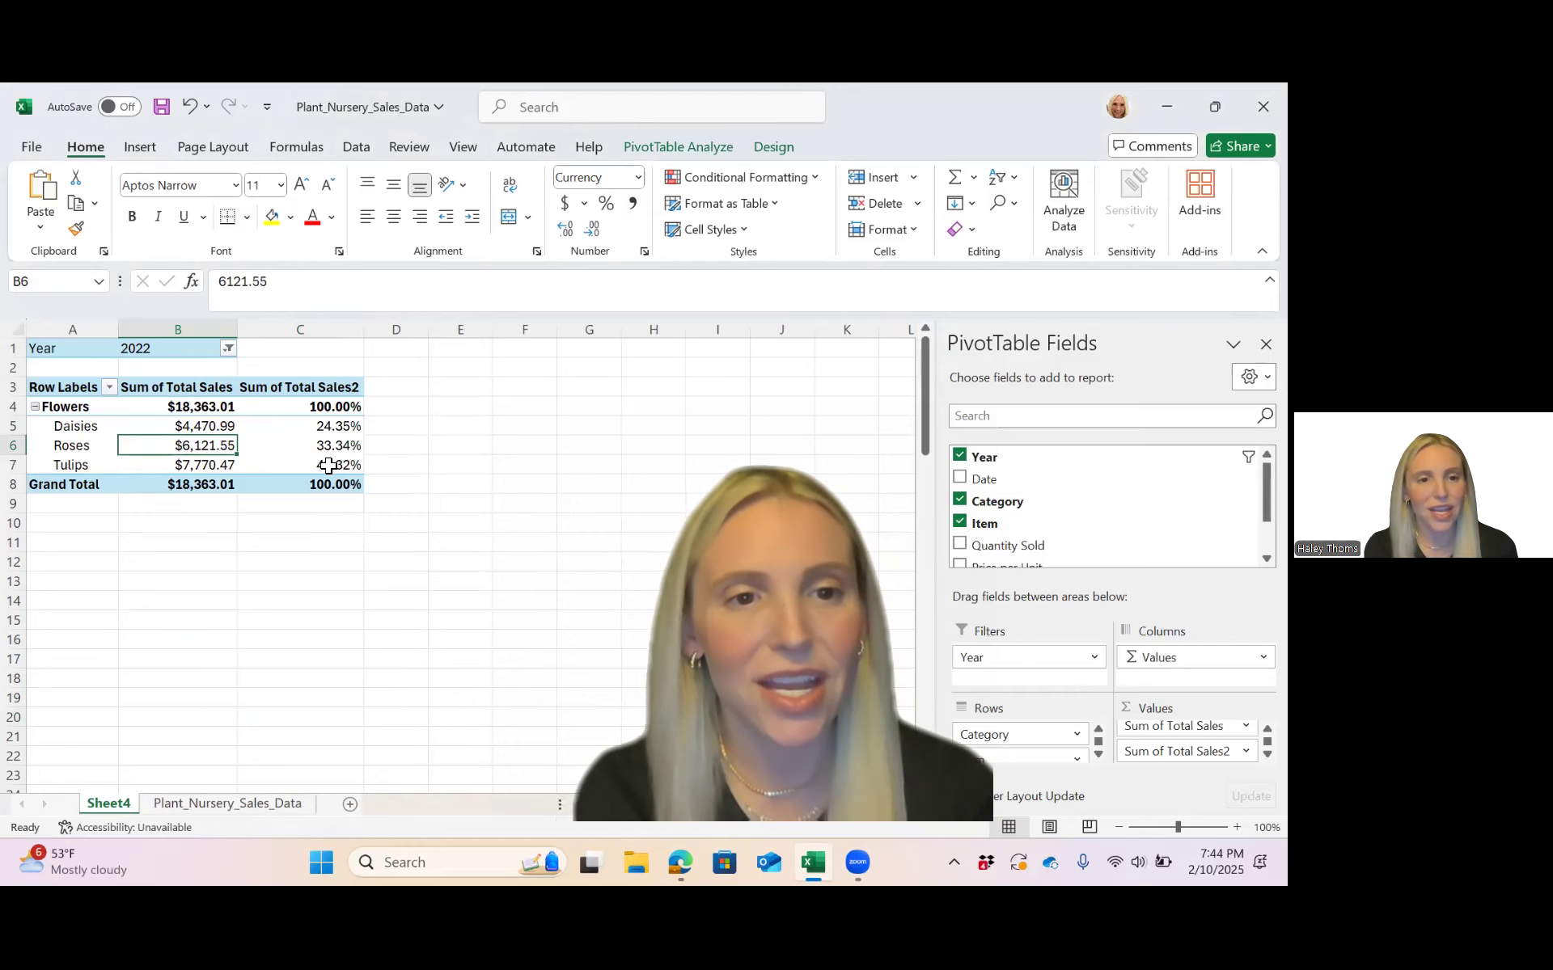
mouse_move(328, 467)
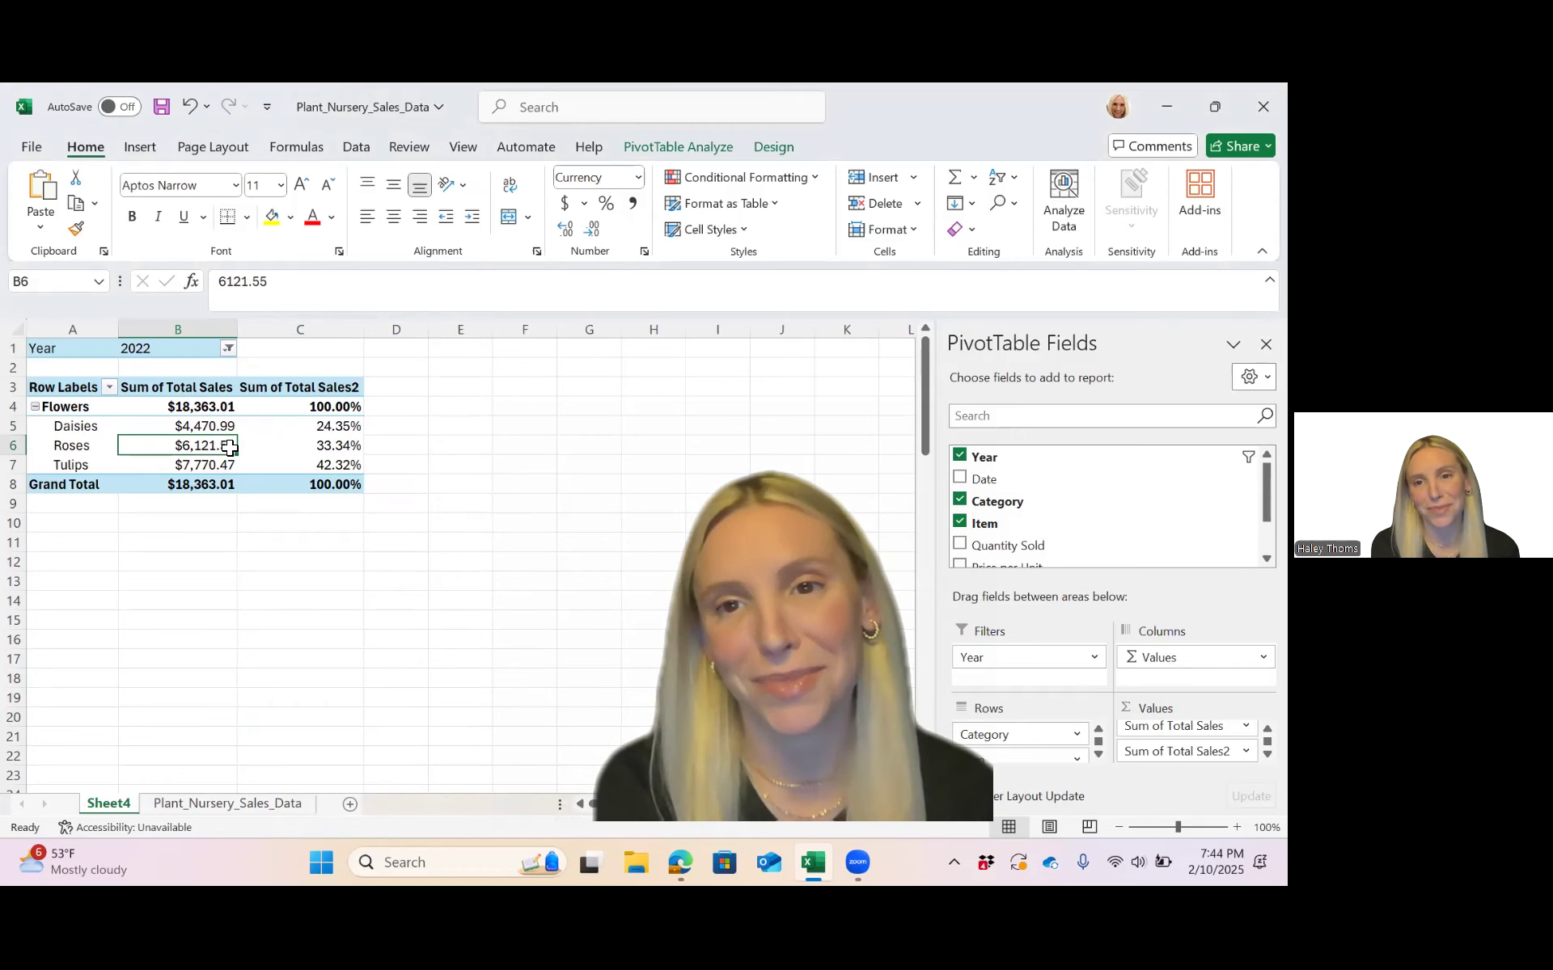
click(228, 349)
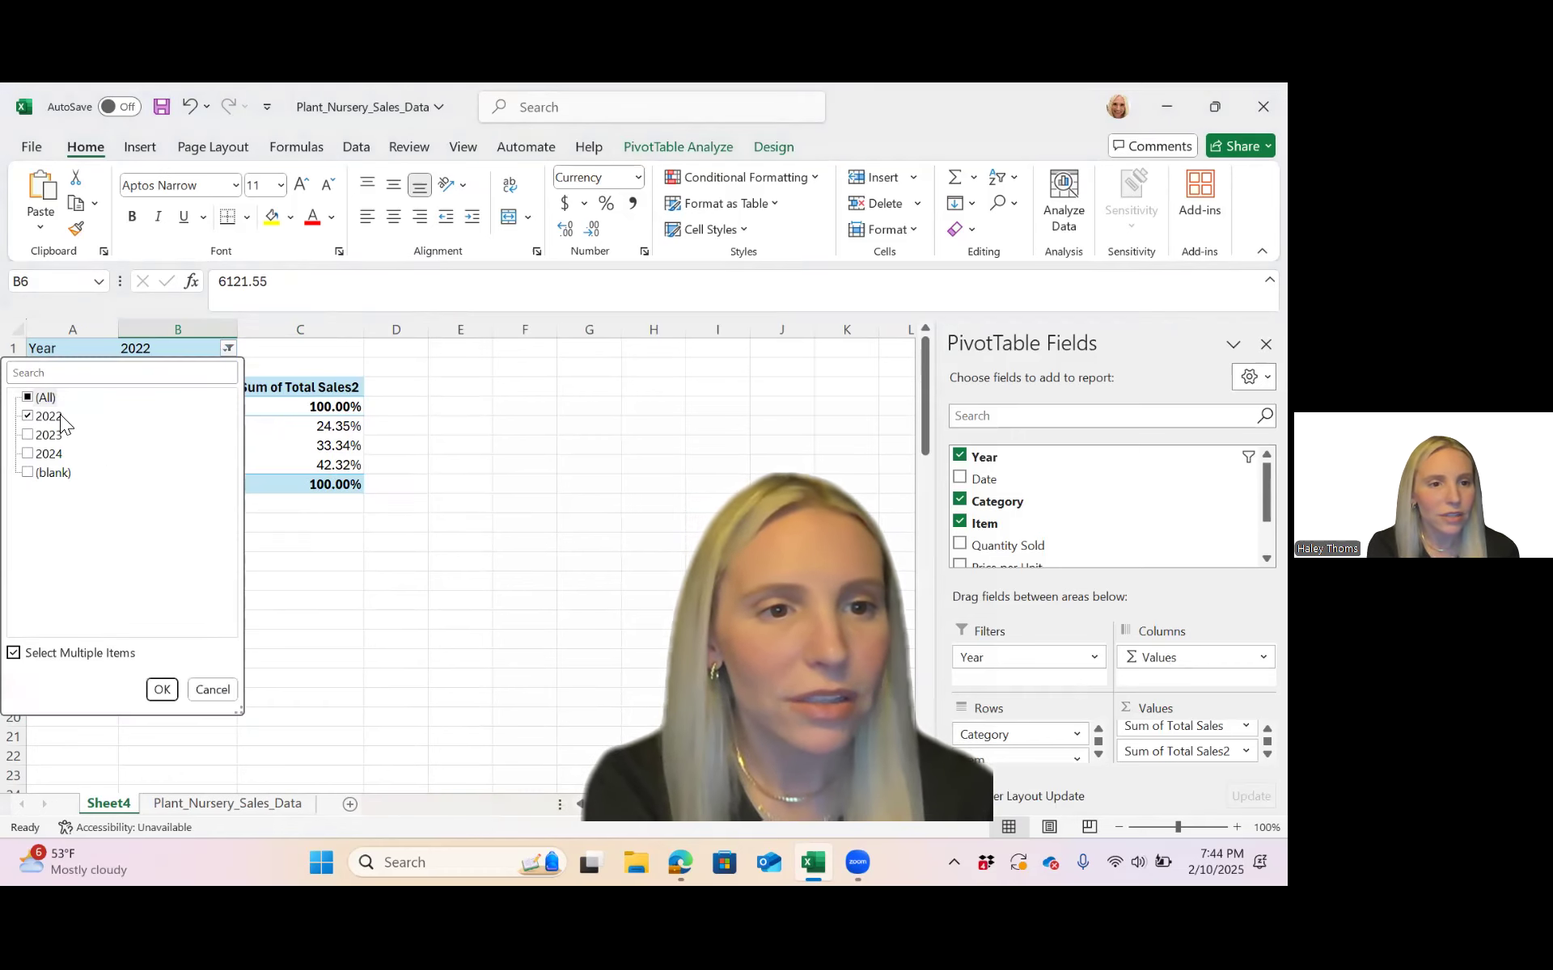
click(28, 418)
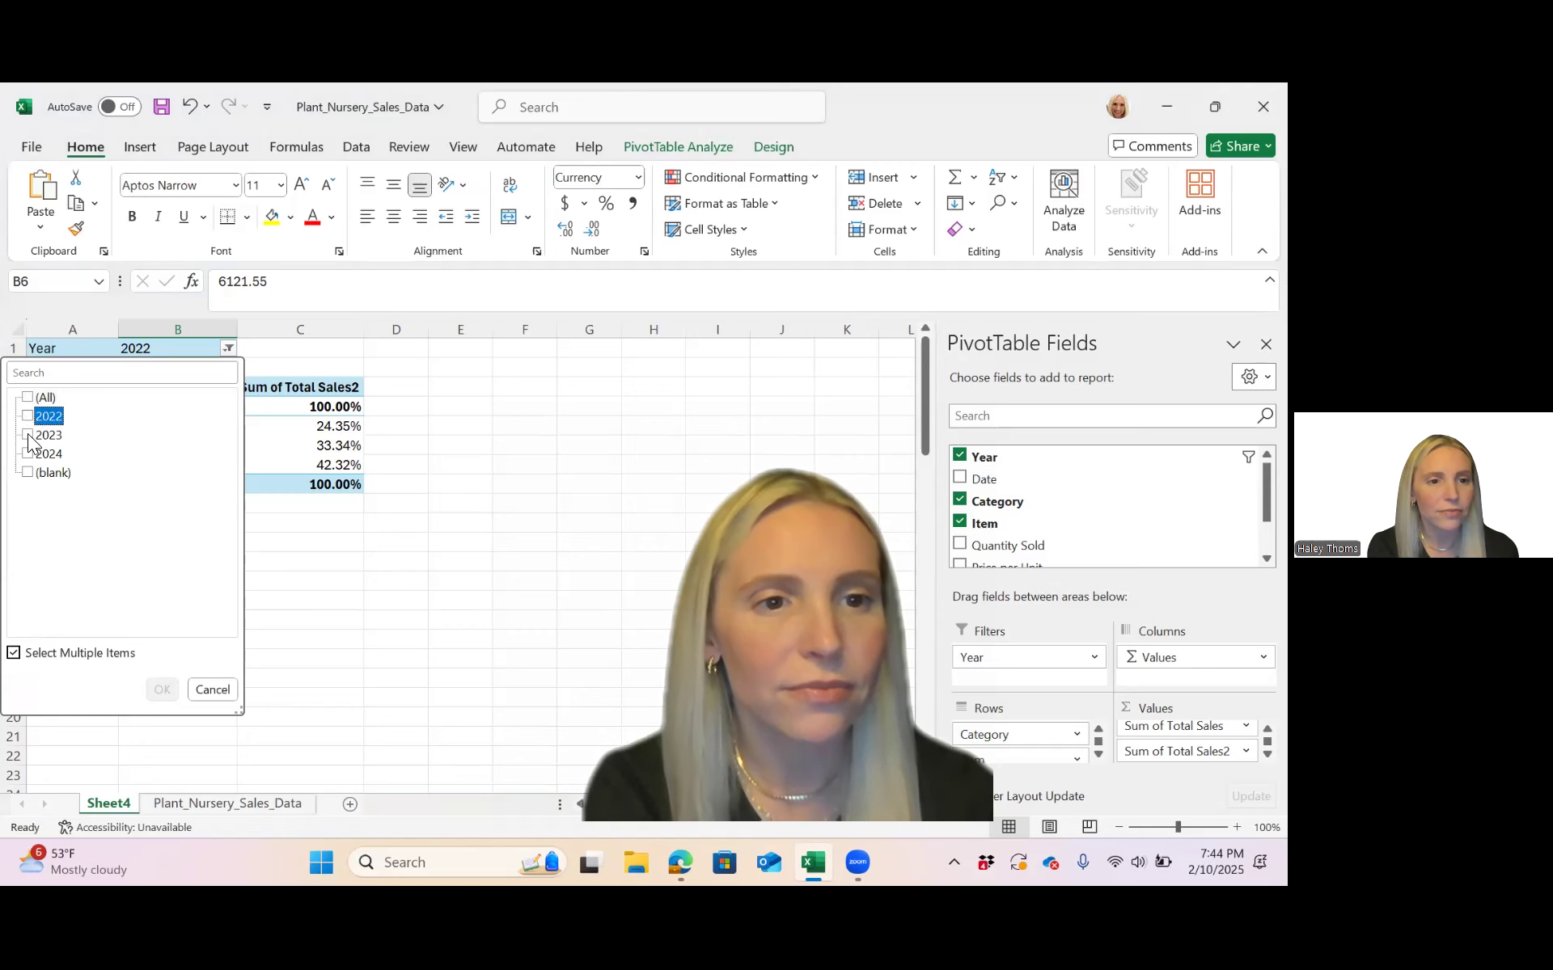
click(28, 435)
click(162, 690)
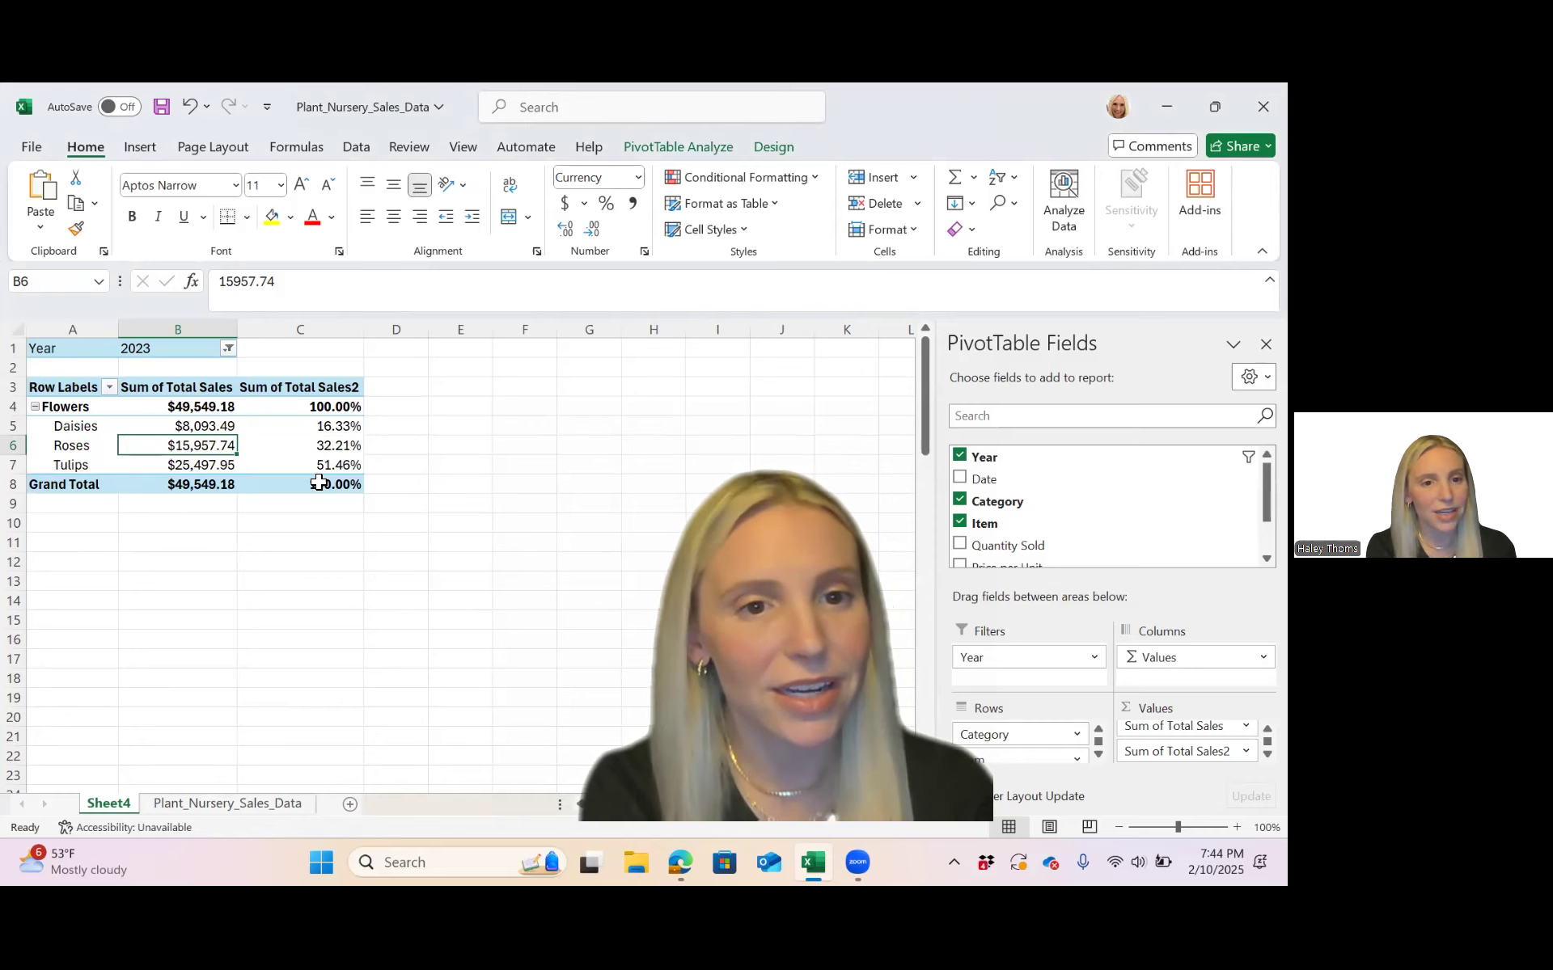
- Switch the PivotTable's Year filter to 2024 only
click(229, 349)
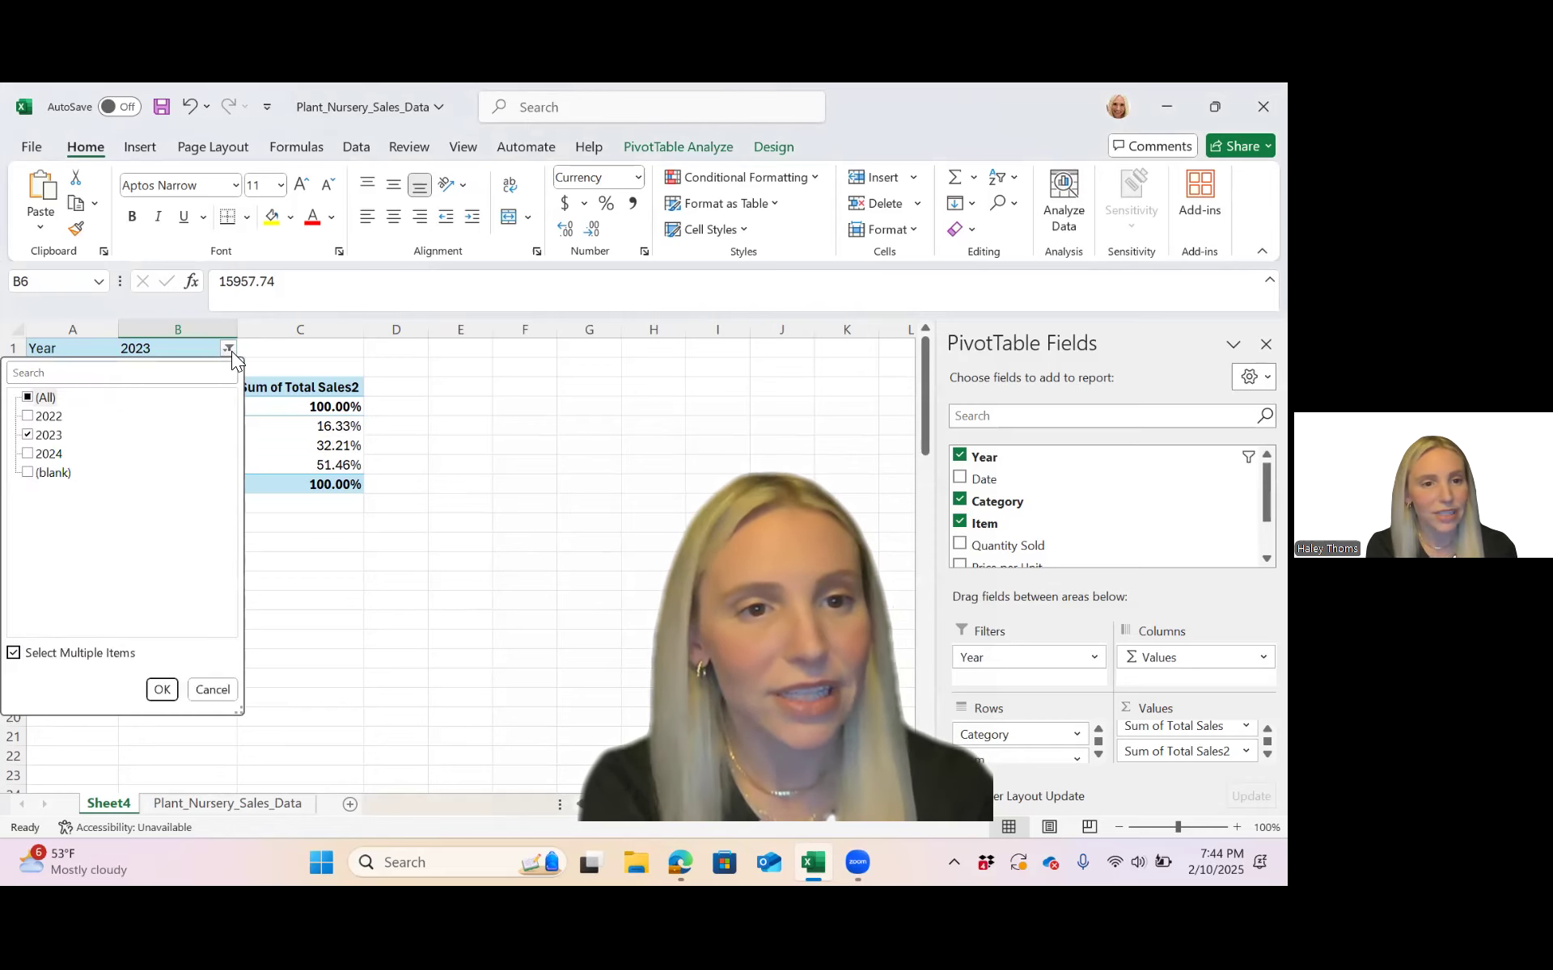
click(28, 437)
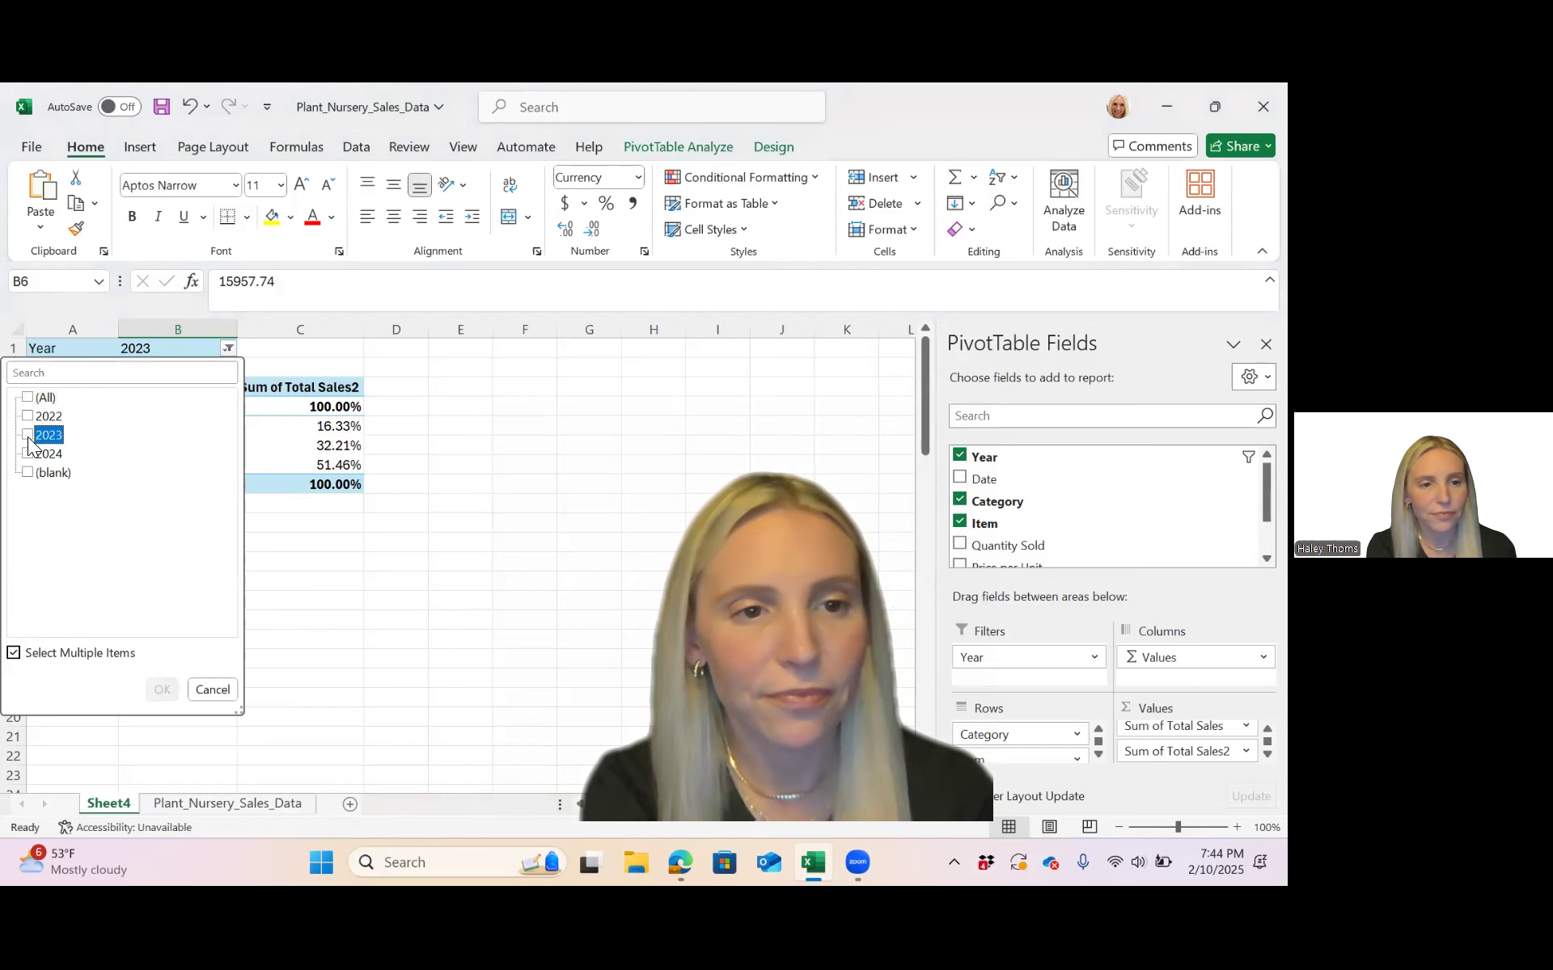
click(28, 456)
click(161, 690)
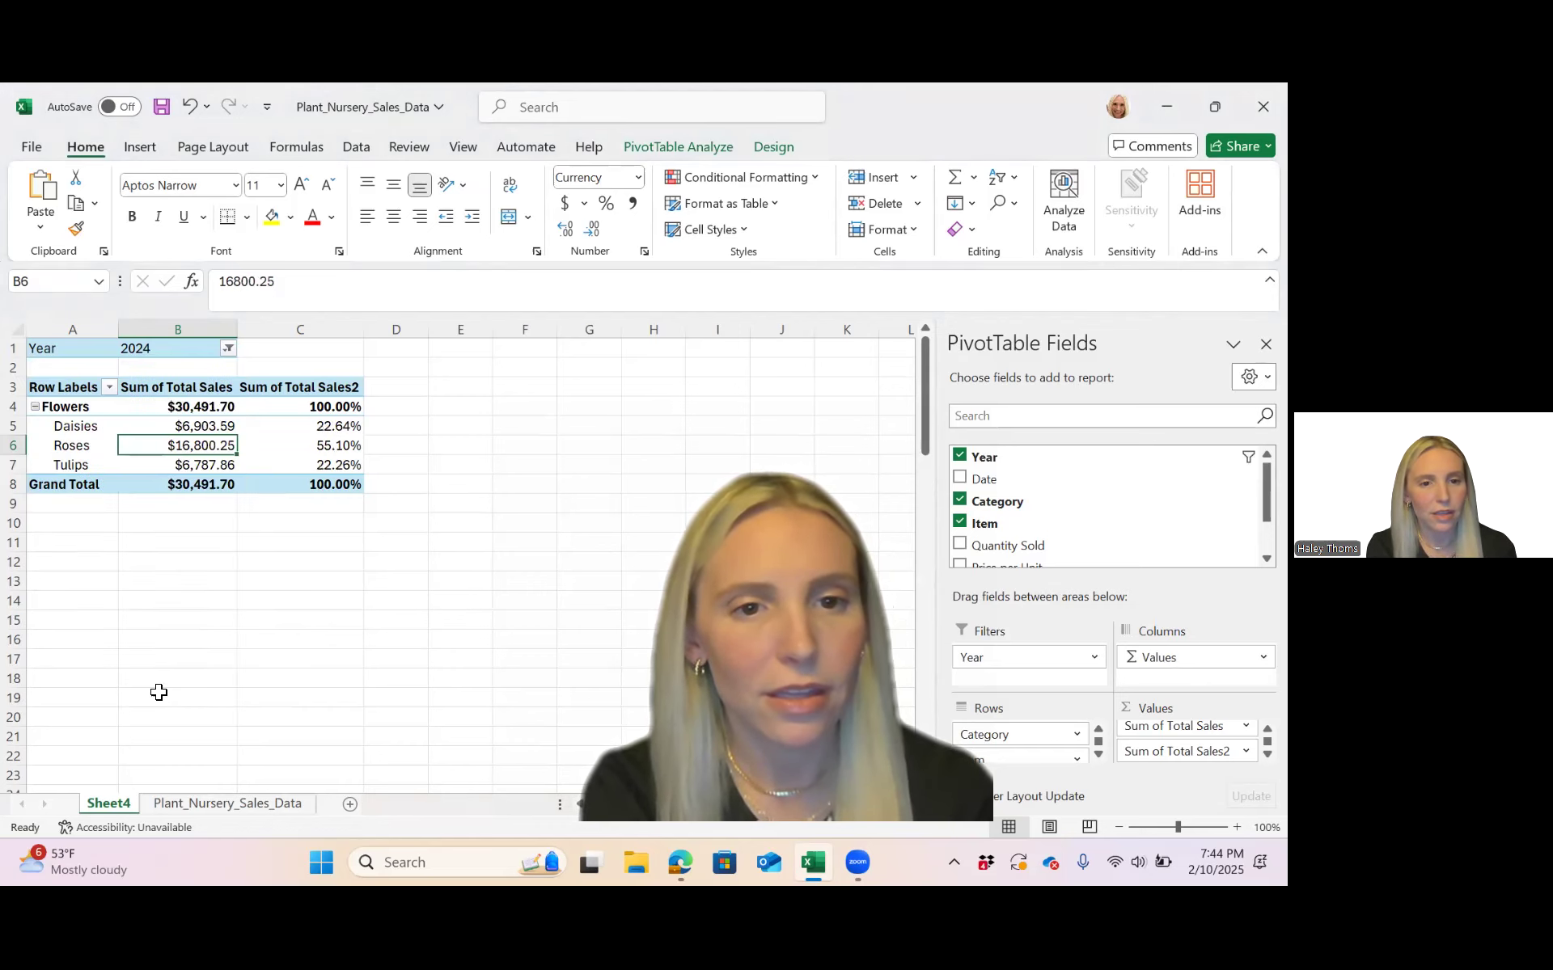
- Set the PivotTable's Year filter to (blank) only and look over the remaining categories and items
click(229, 350)
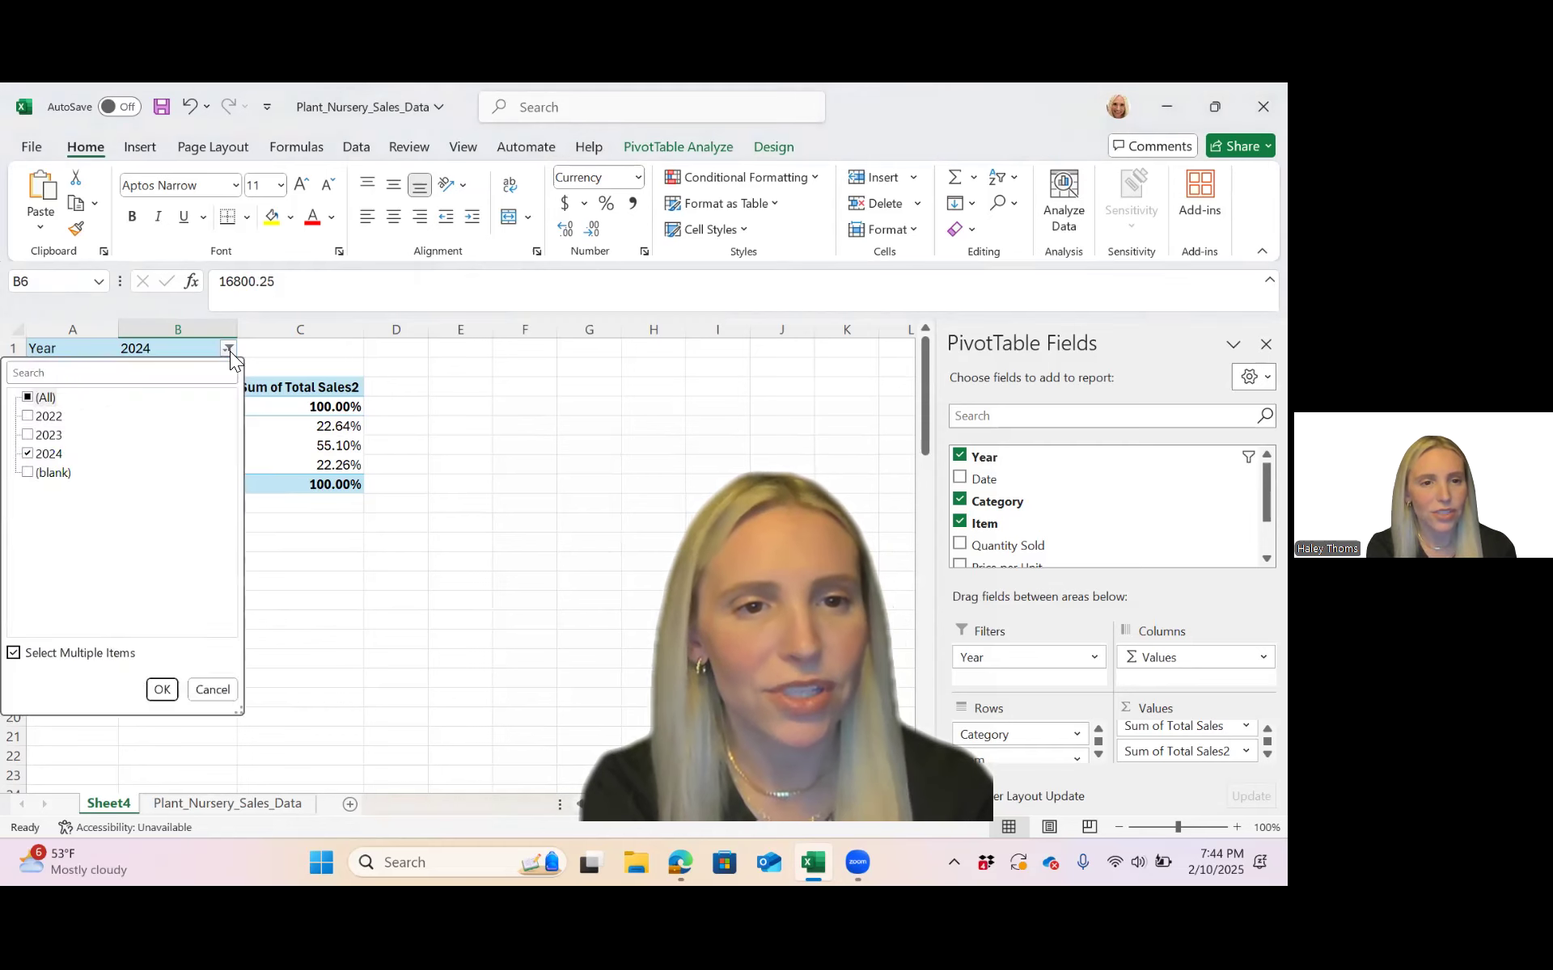
click(28, 455)
click(28, 473)
click(172, 695)
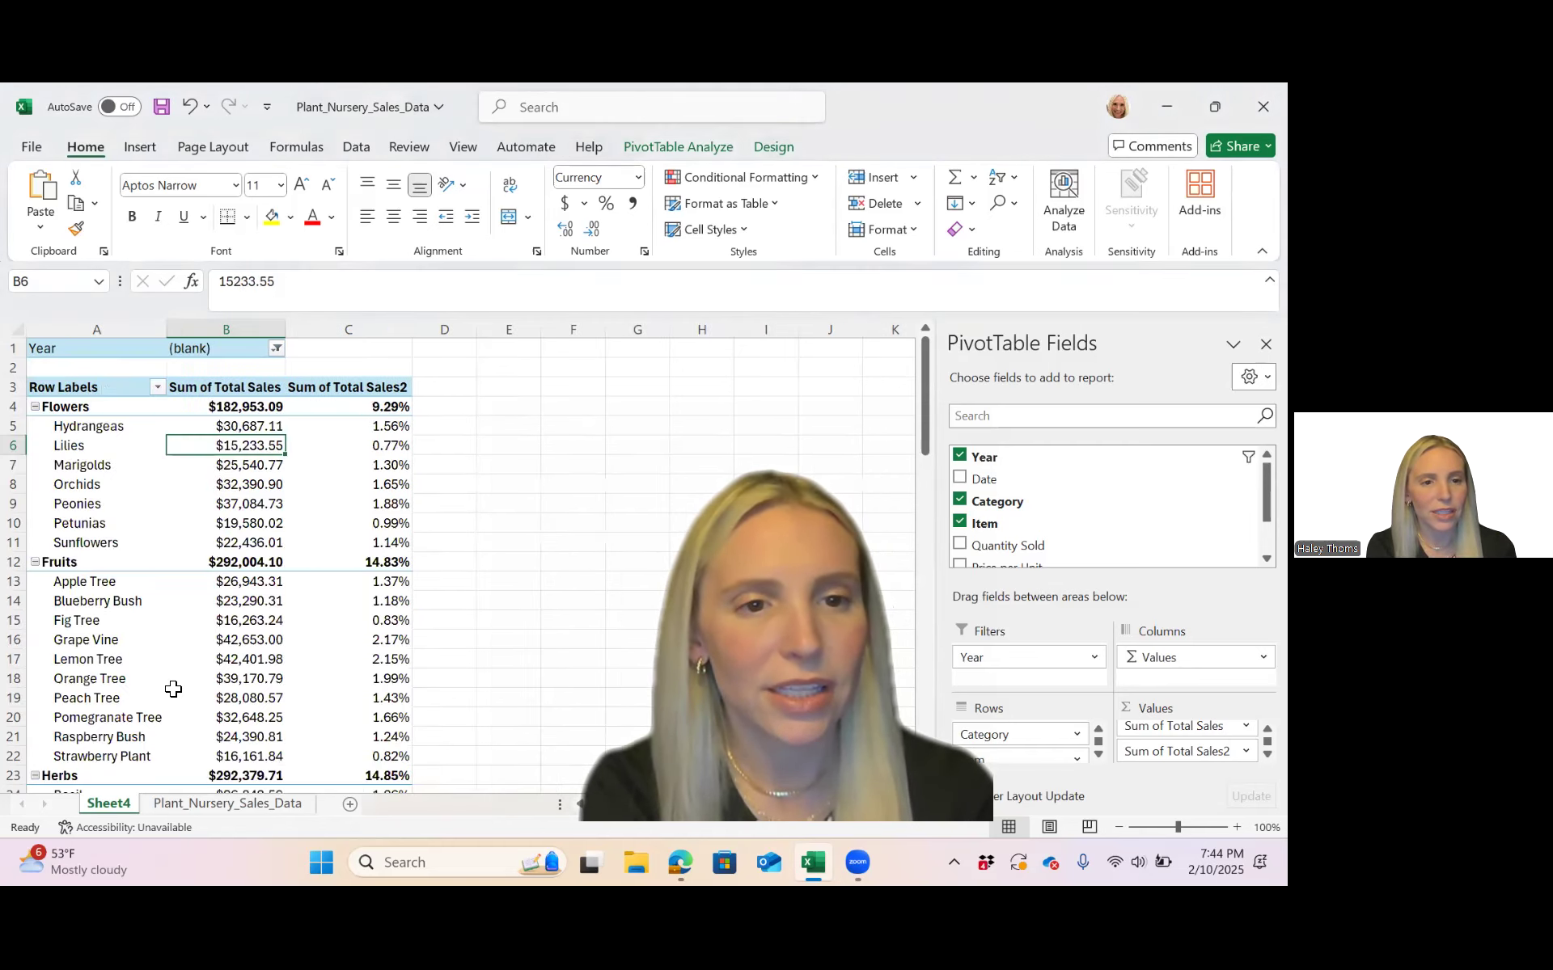
scroll(260, 683, down, 2)
scroll(261, 681, up, 2)
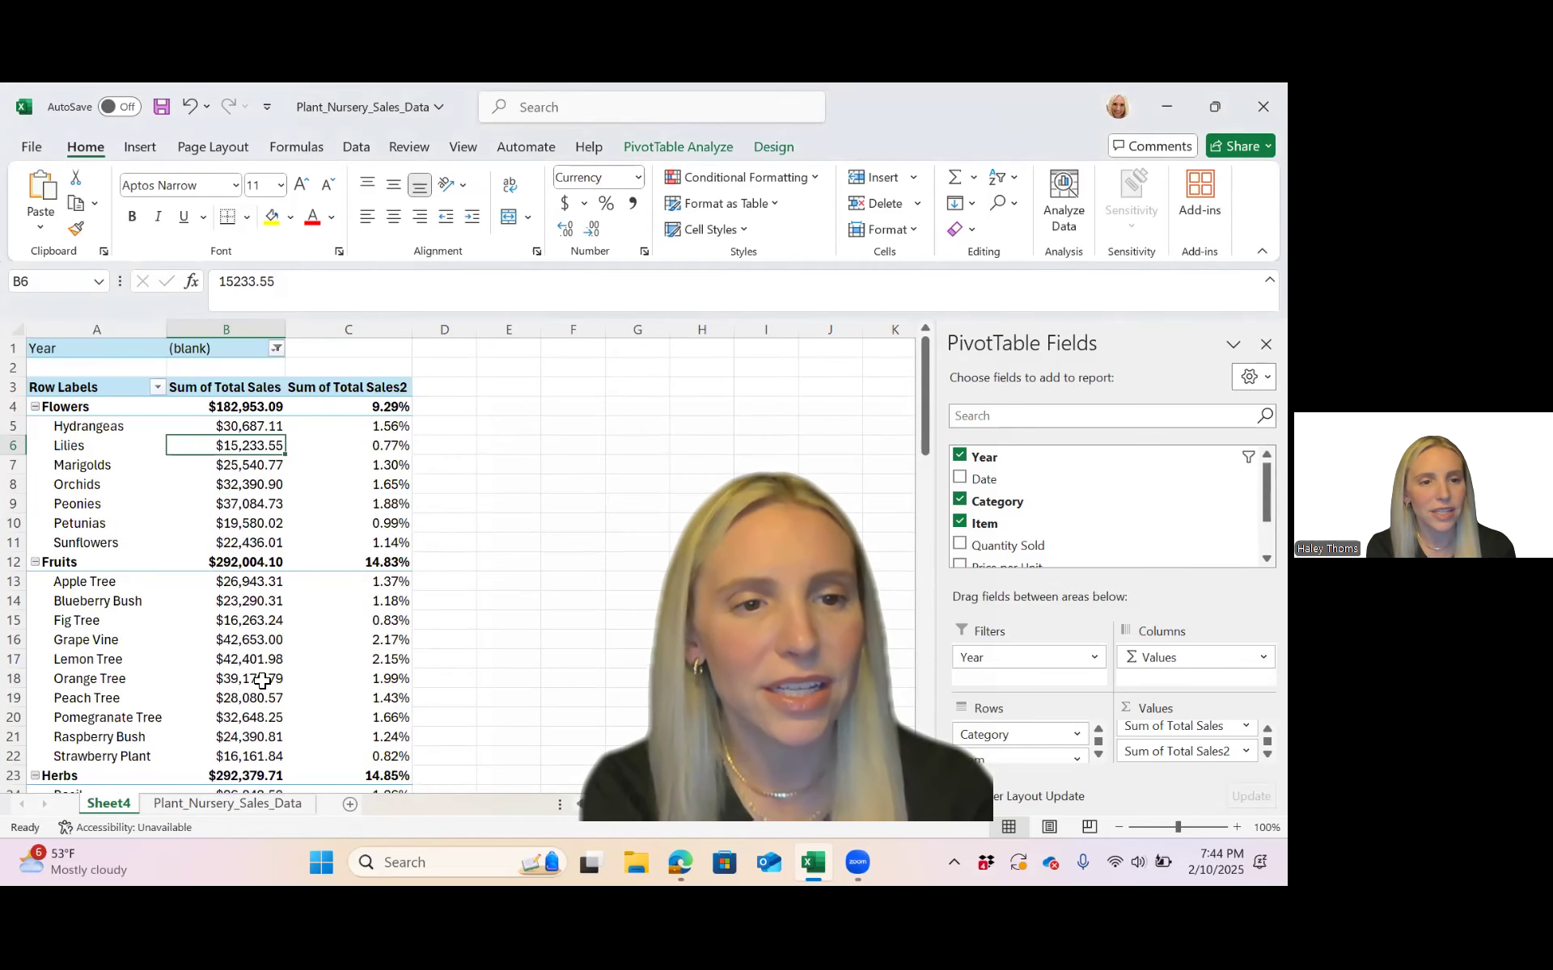
- Reapply the header row's filter on the Plant_Nursery_Sales_Data sheet so it includes the Year column
click(210, 804)
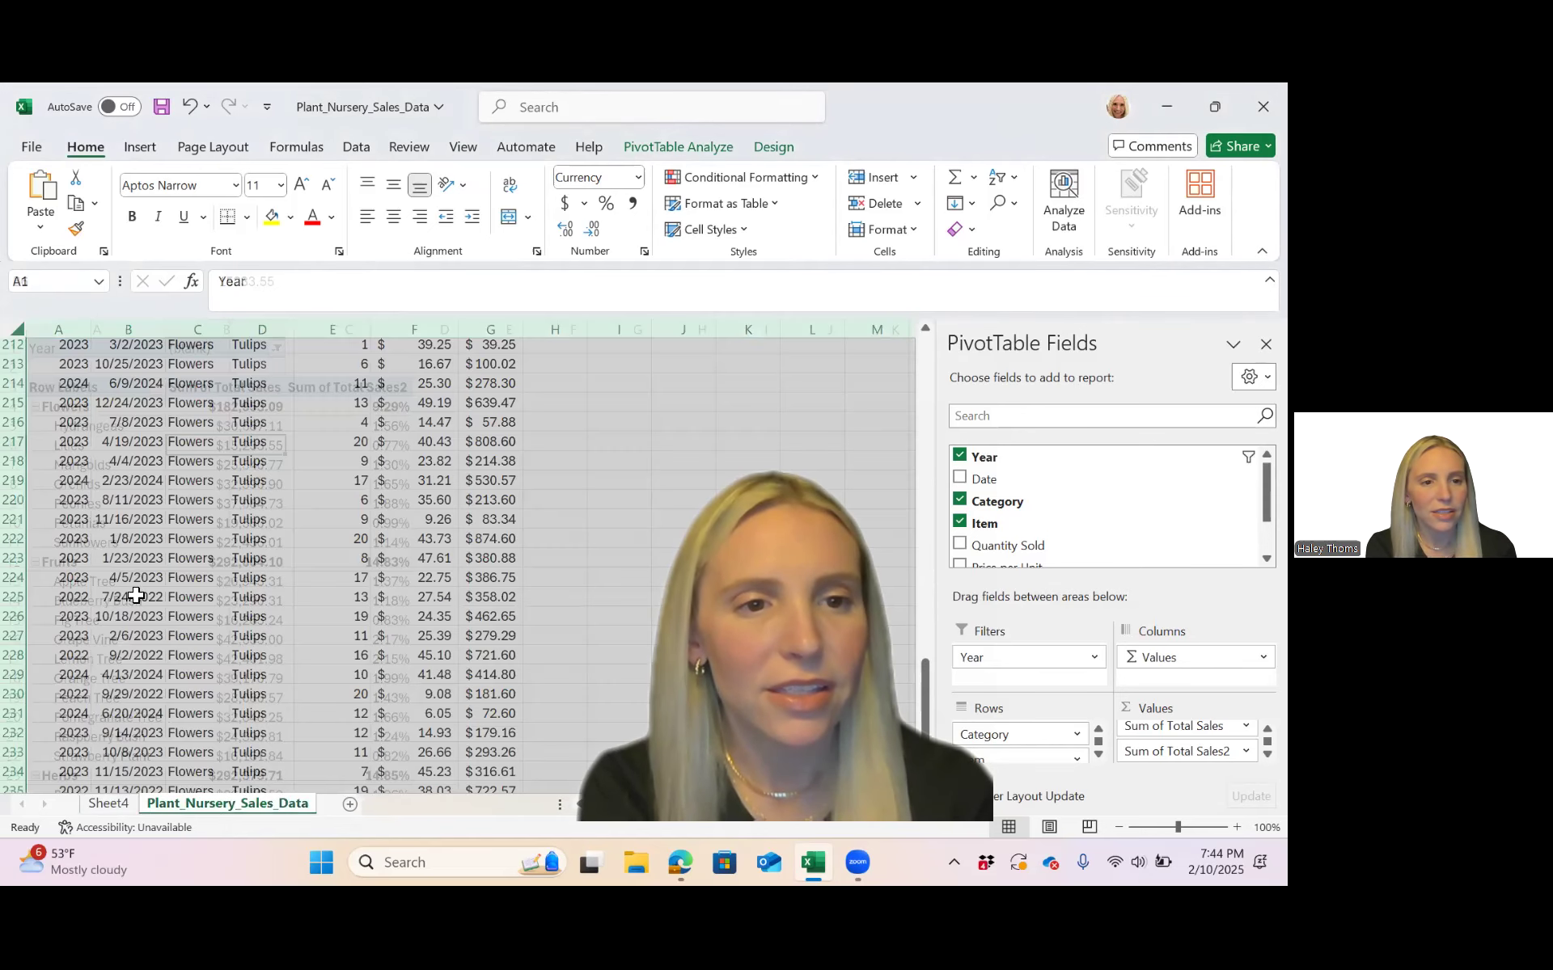
scroll(244, 764, up, 20)
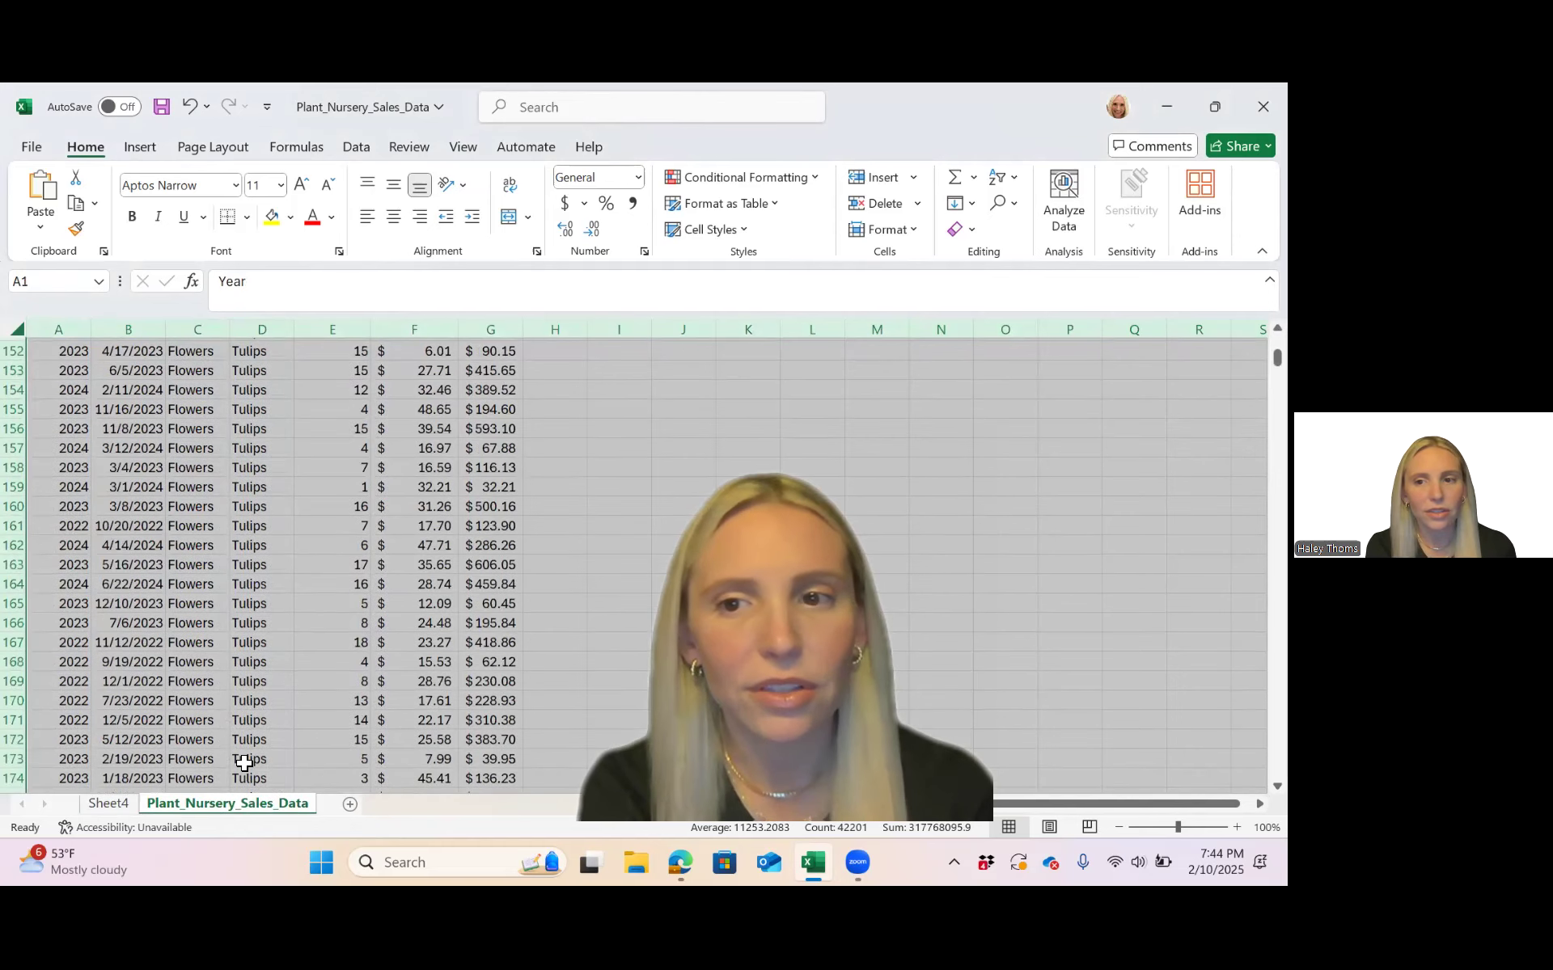
scroll(244, 763, up, 20)
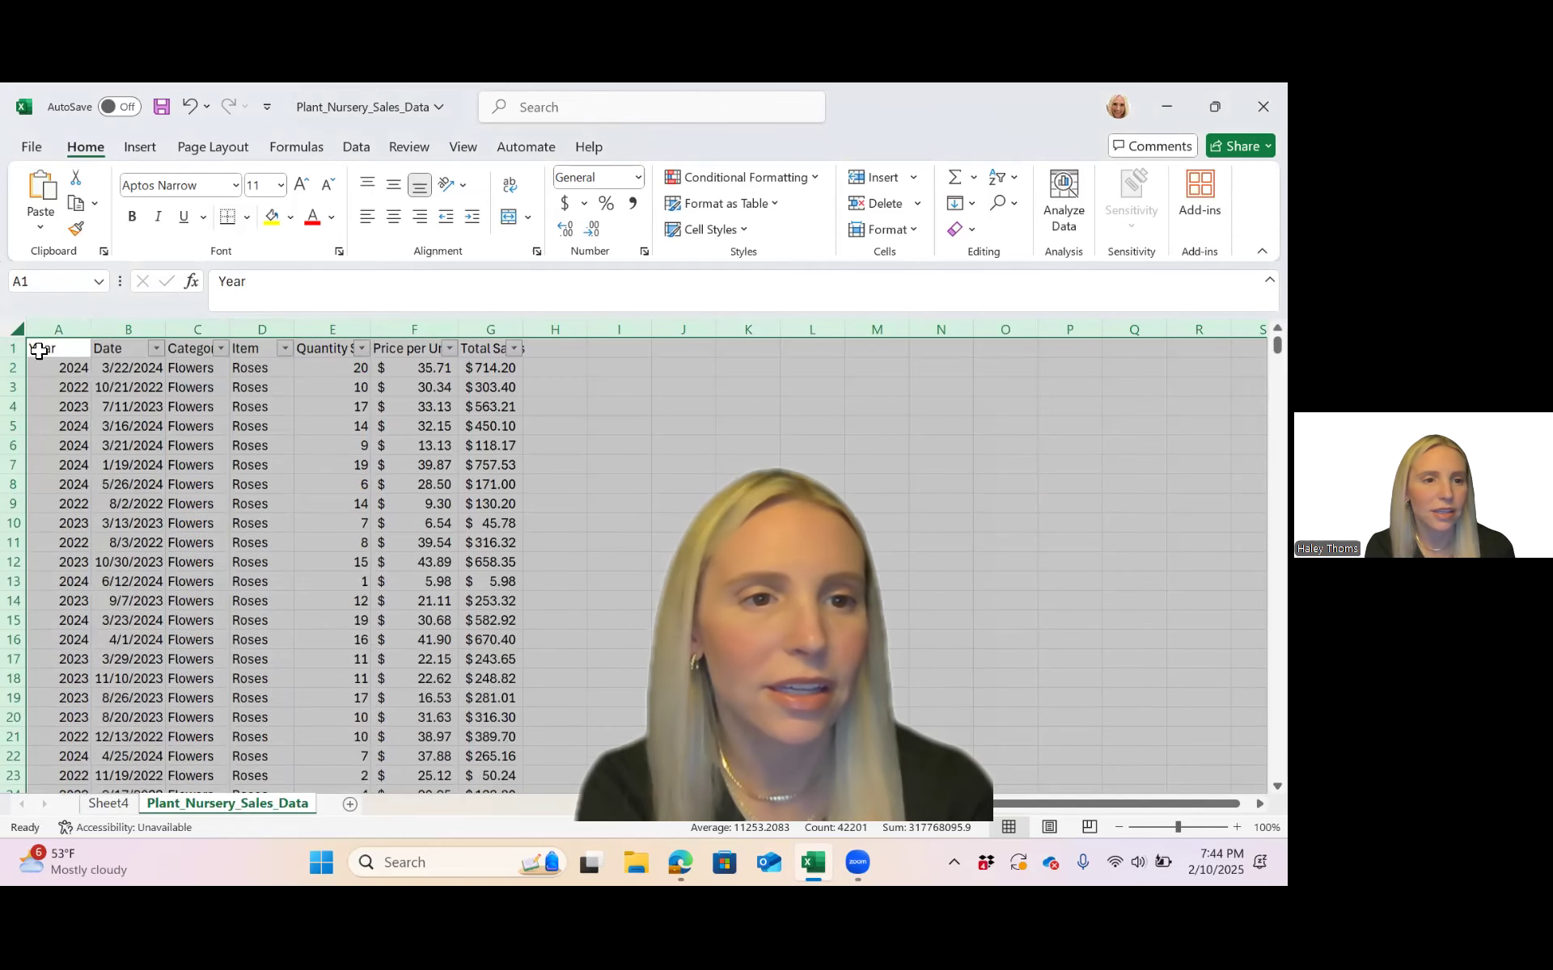
click(23, 348)
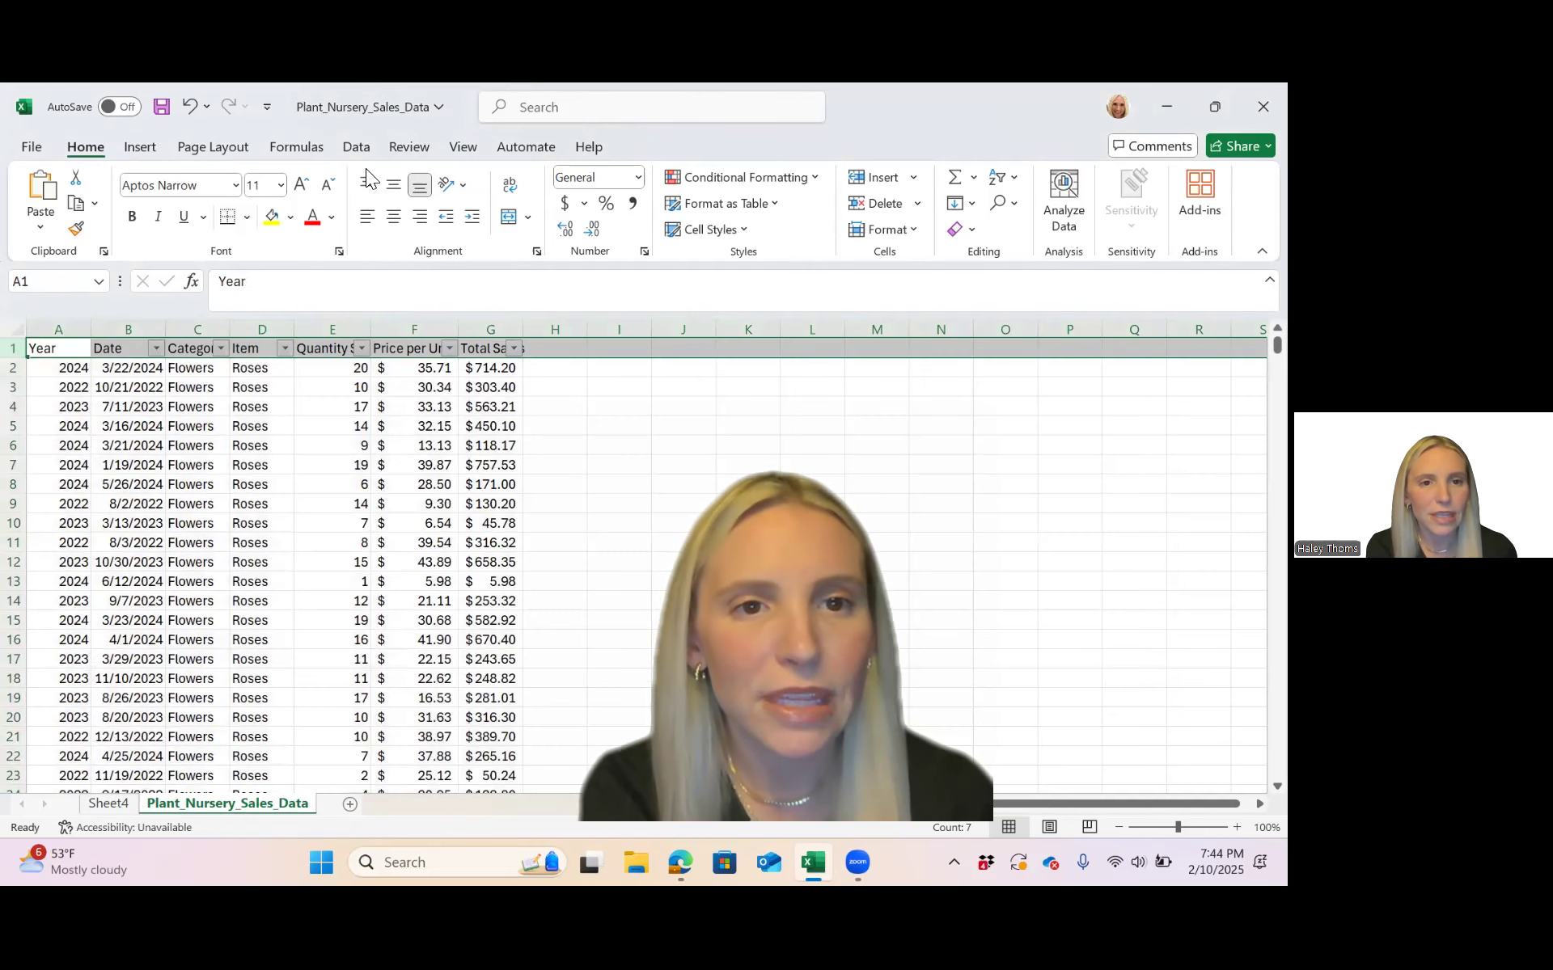
click(356, 147)
click(655, 206)
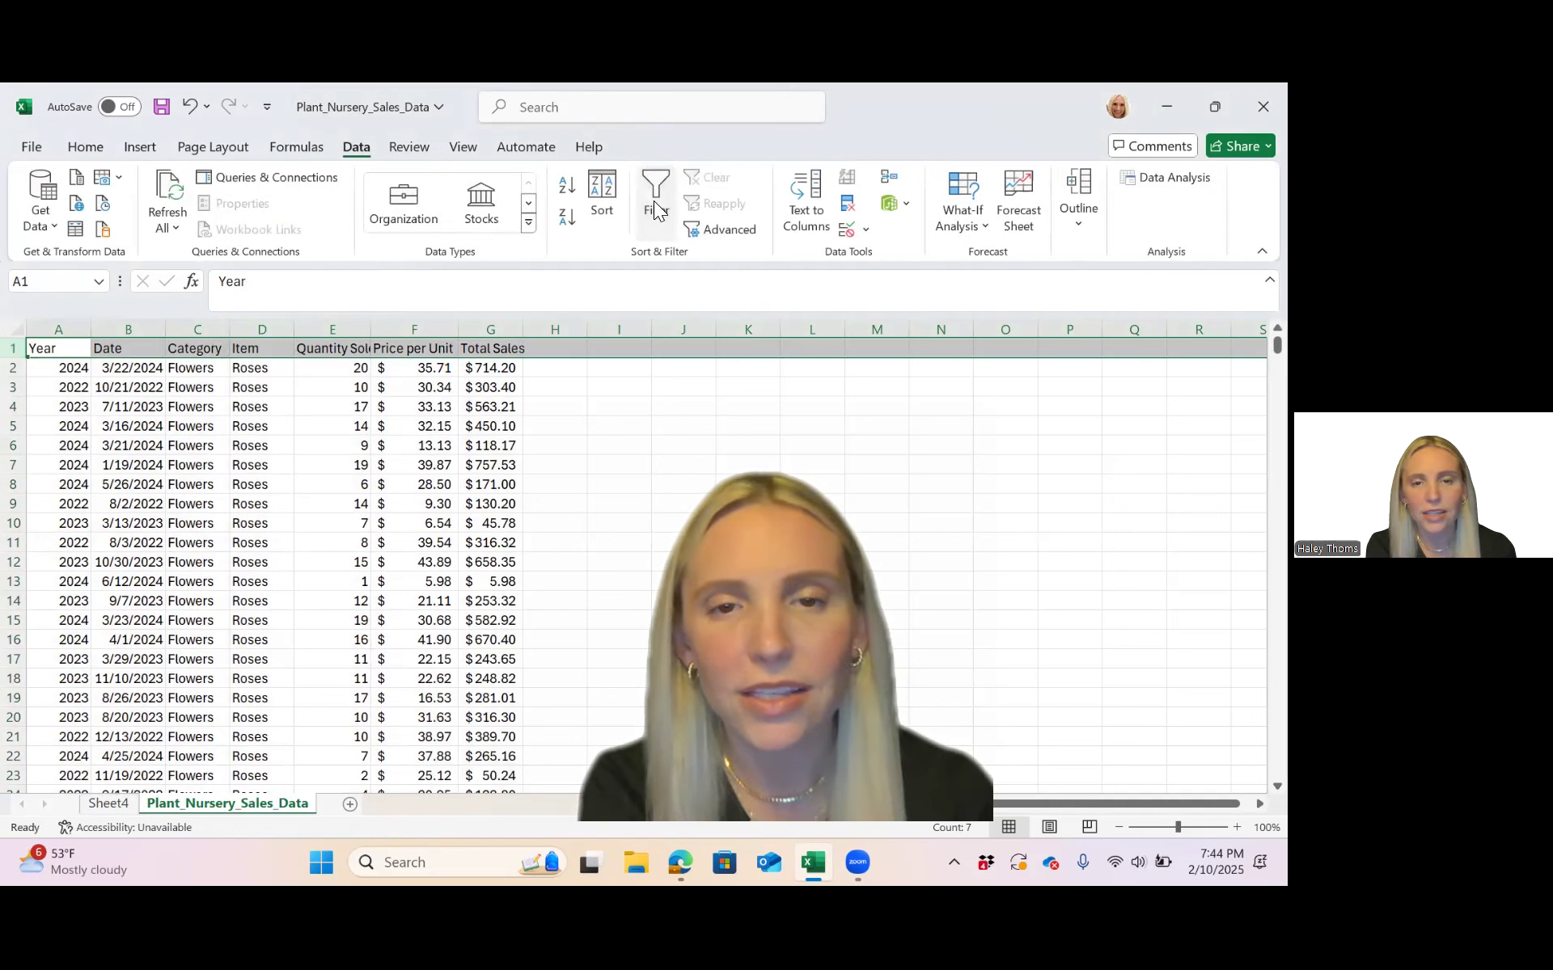
click(655, 207)
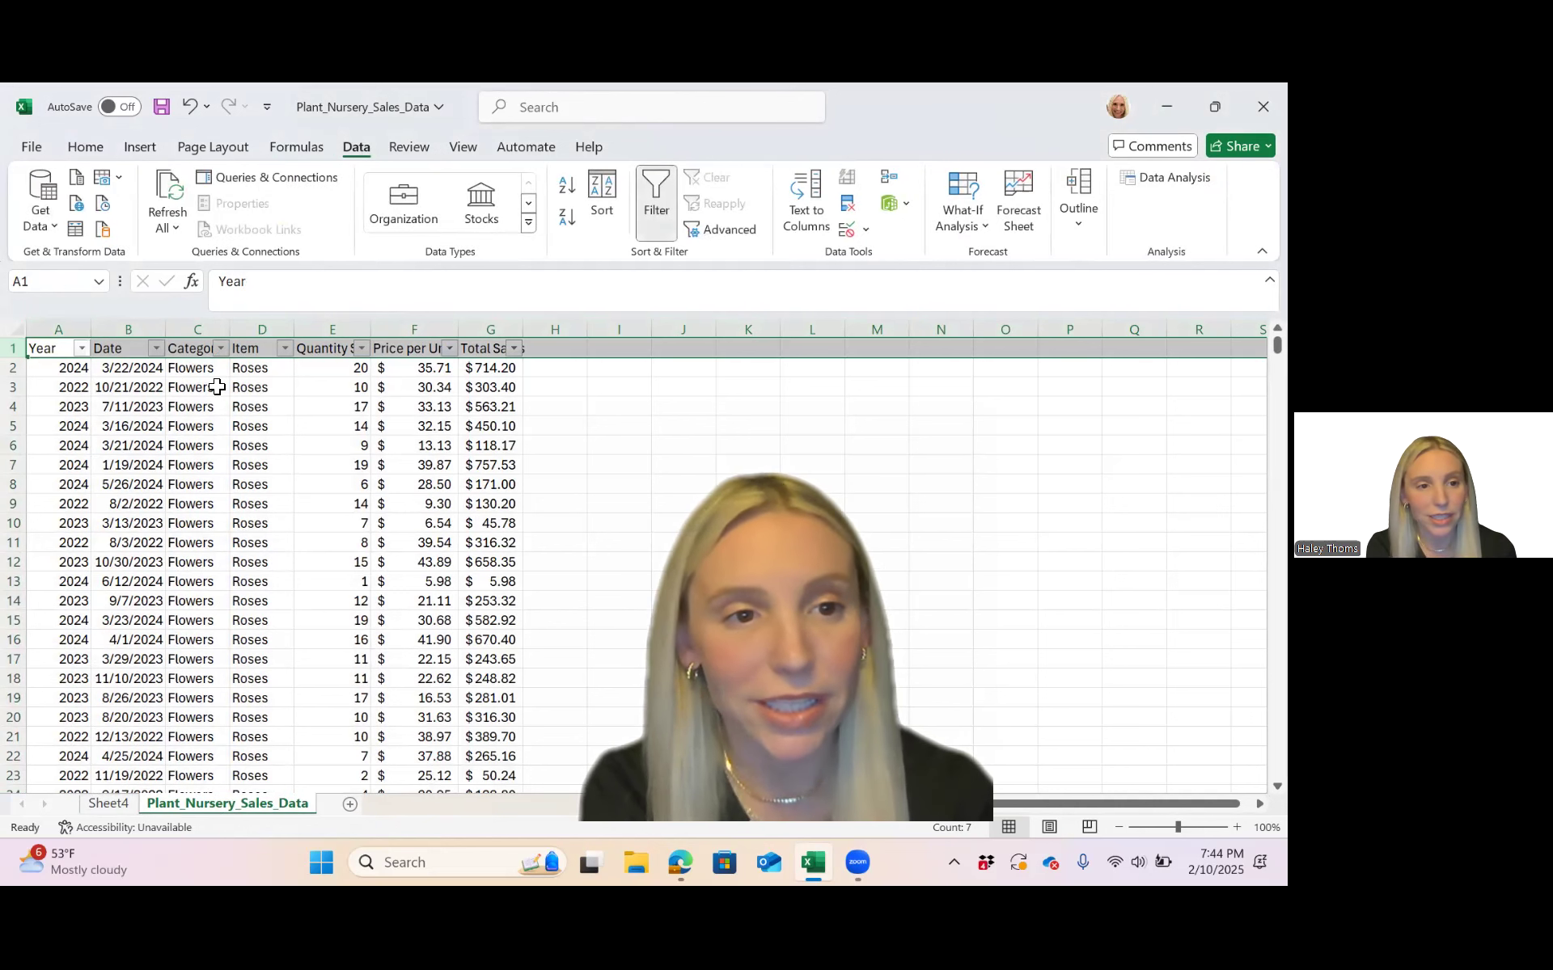
- Filter the Year column of the source data to show only the blanks
click(81, 348)
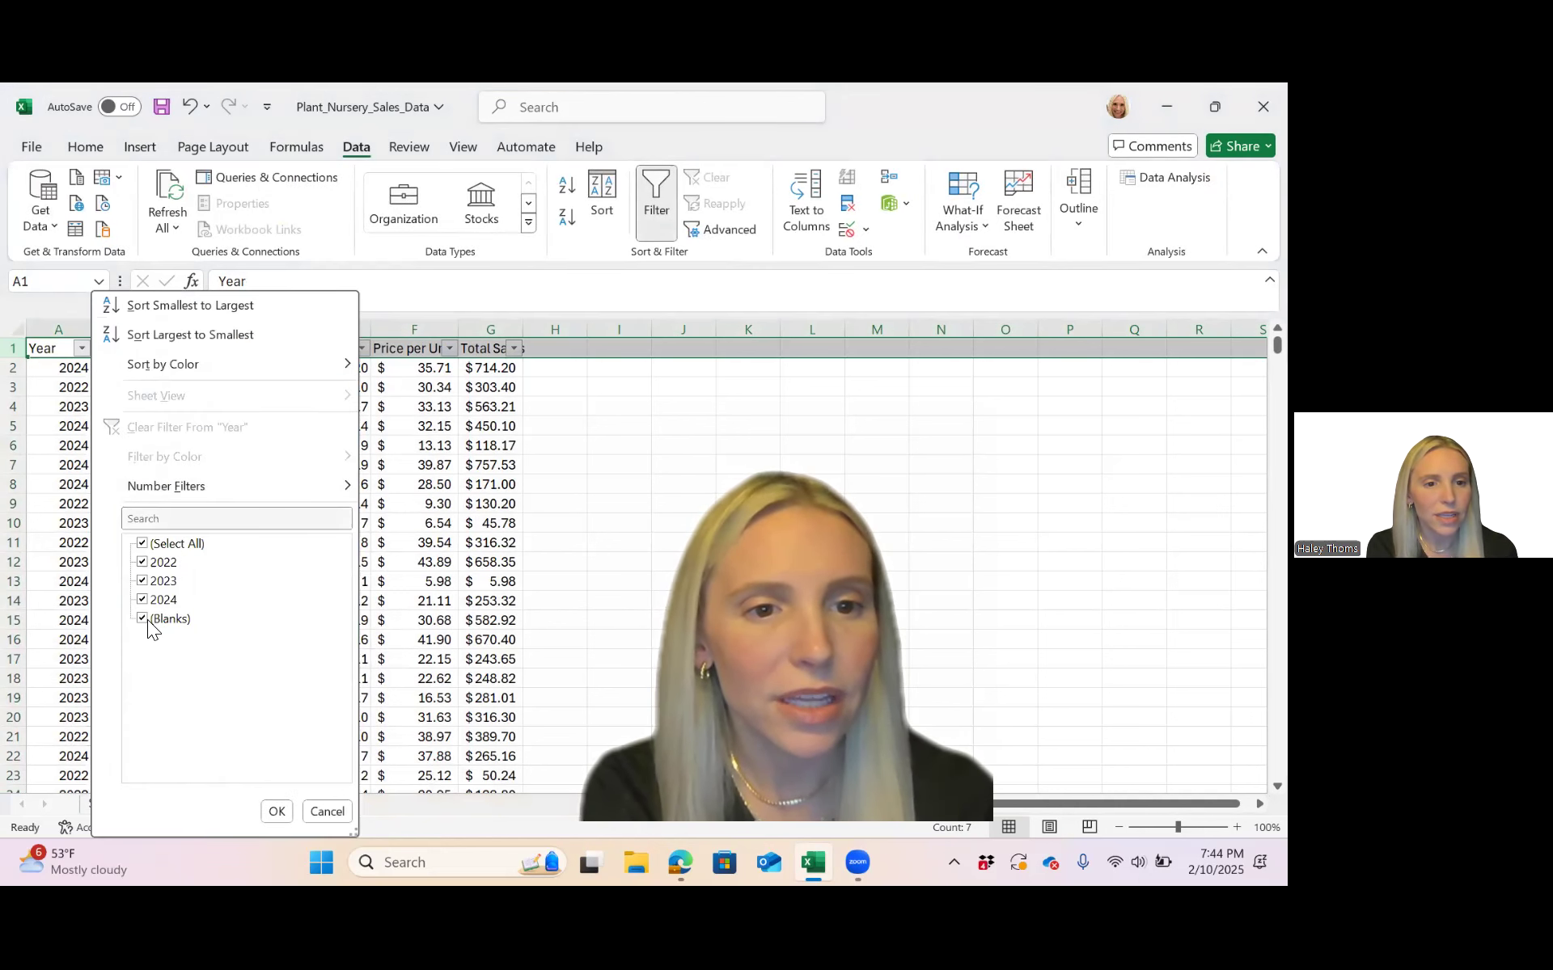
click(143, 544)
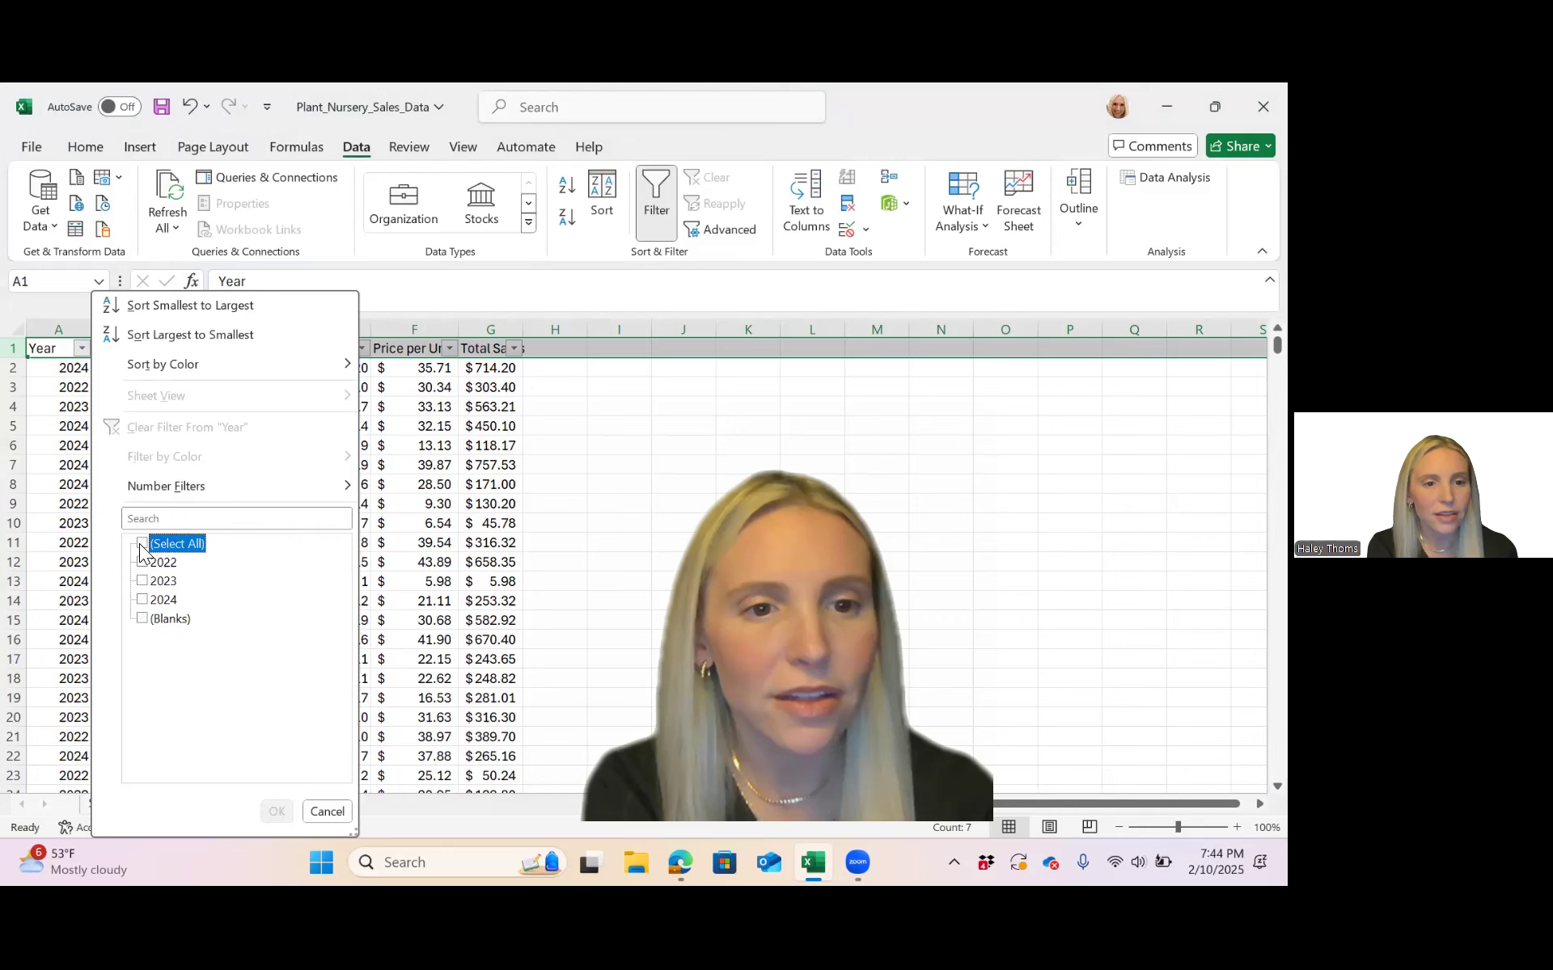
click(144, 620)
click(276, 811)
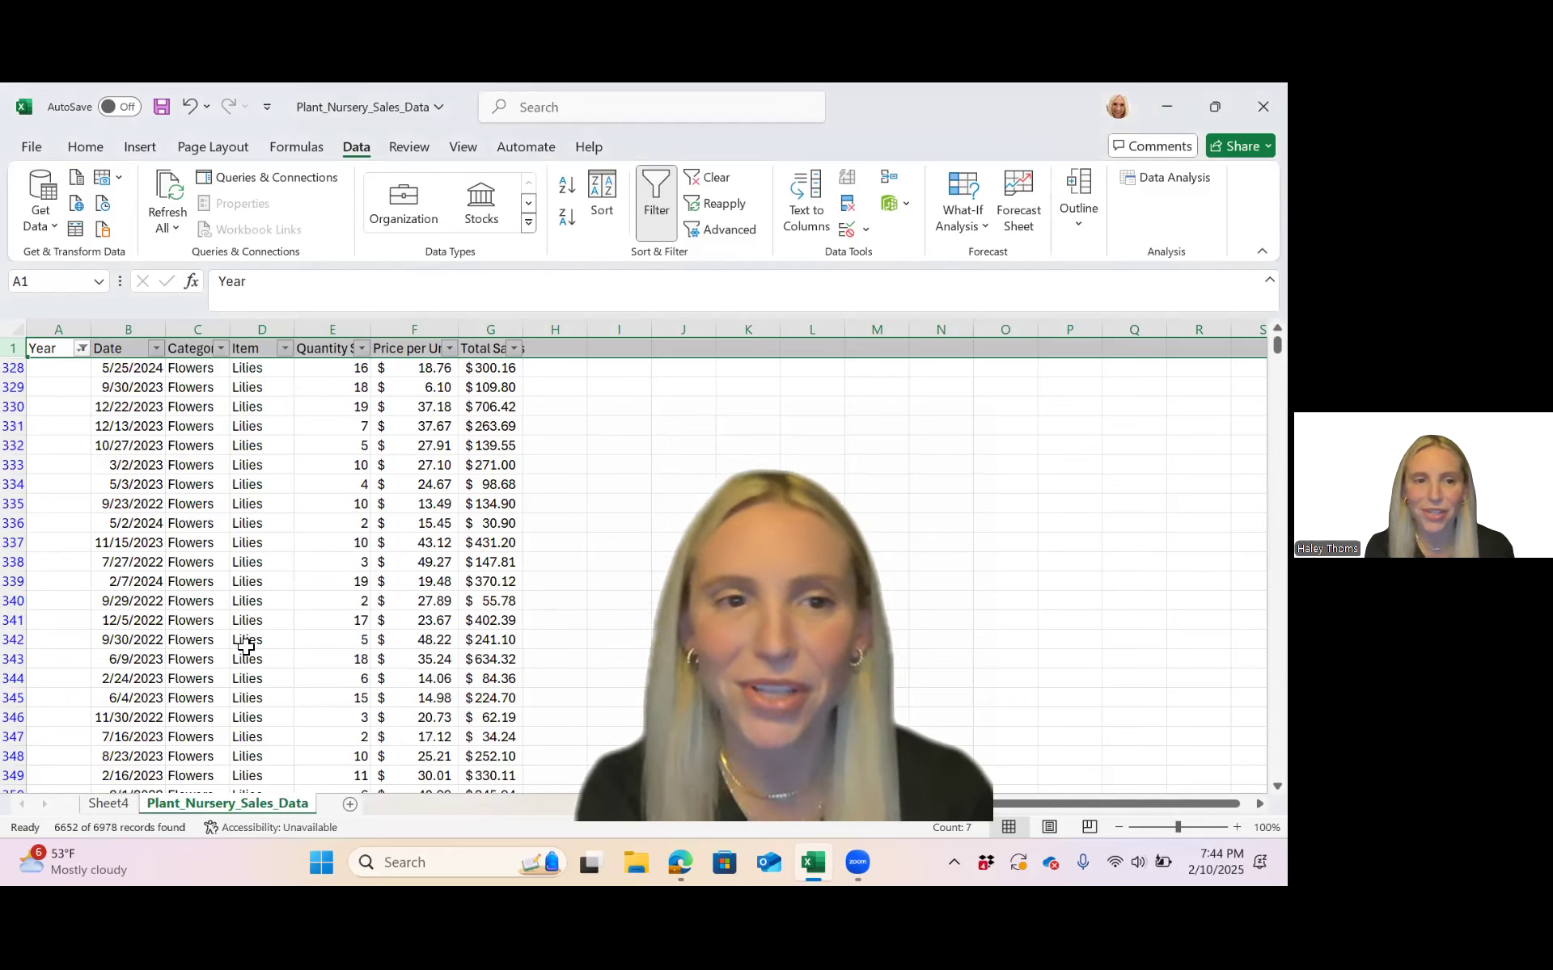
- Reselect all values in the source data's Year filter to bring every row back
click(82, 348)
click(146, 547)
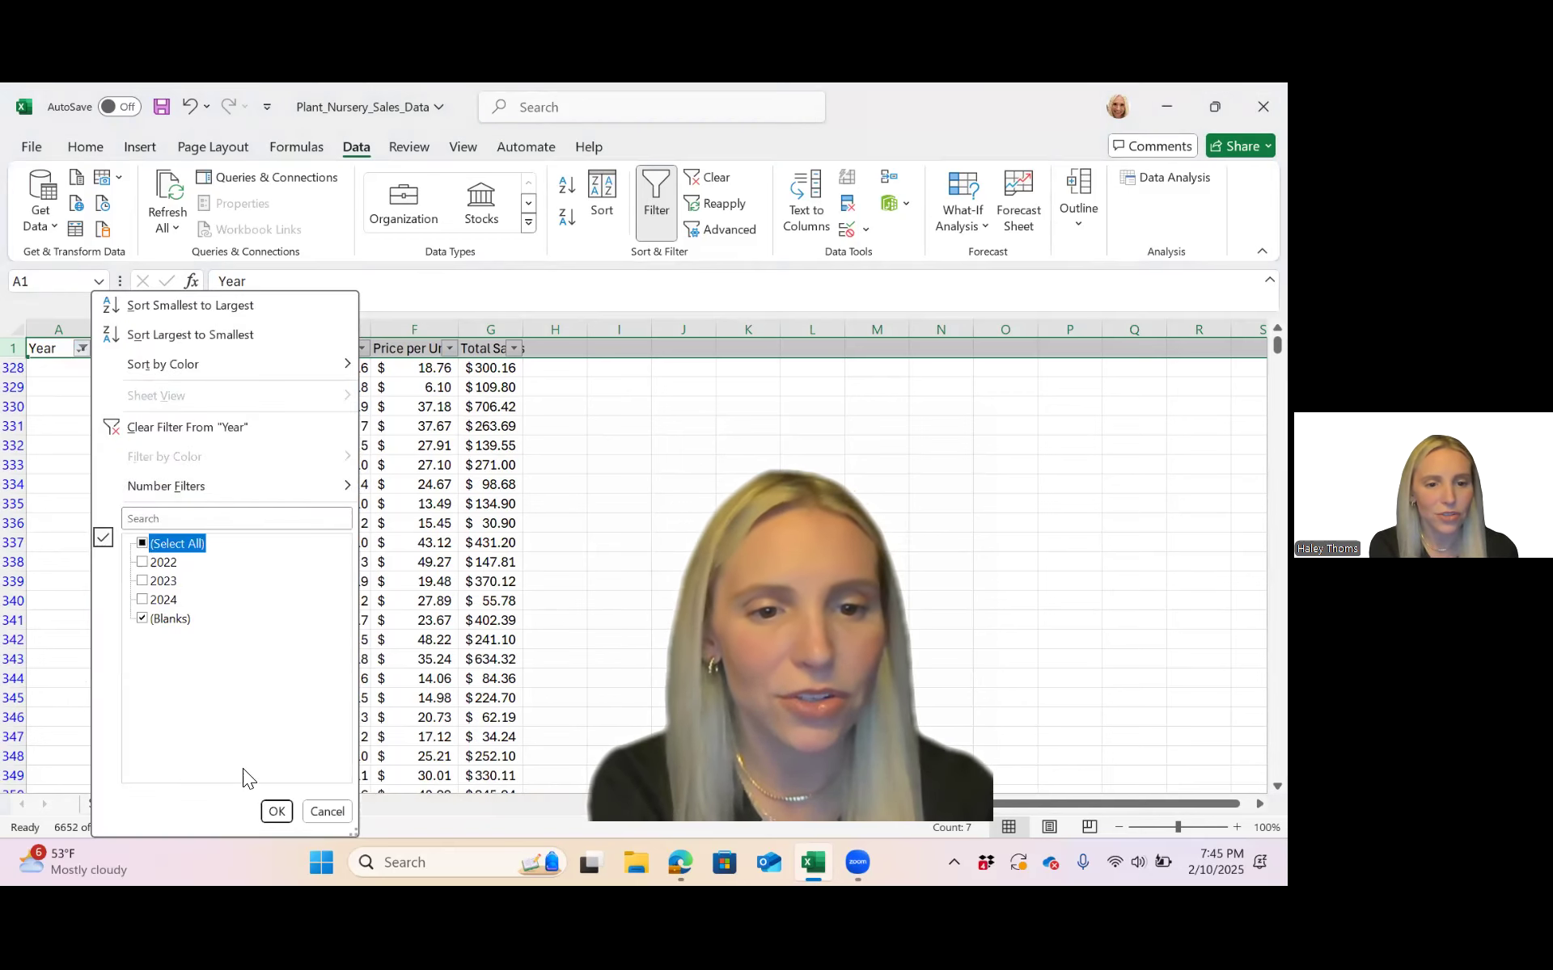
click(275, 811)
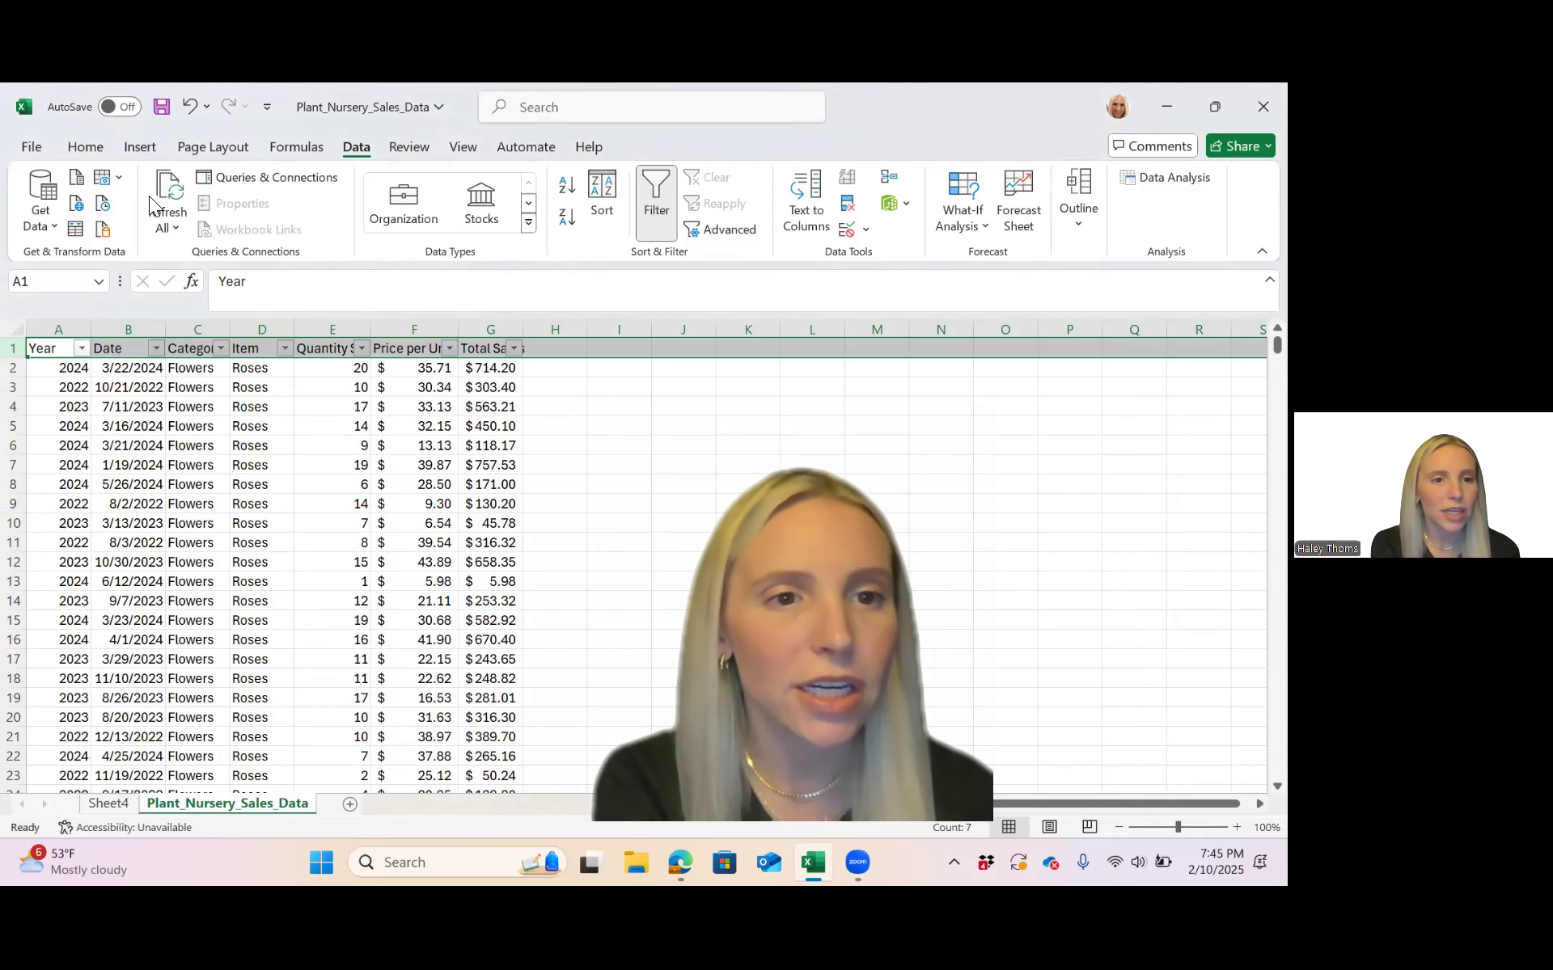
- Fill the YEAR formula in A327 down through the remaining rows of the source data's Year column
click(70, 381)
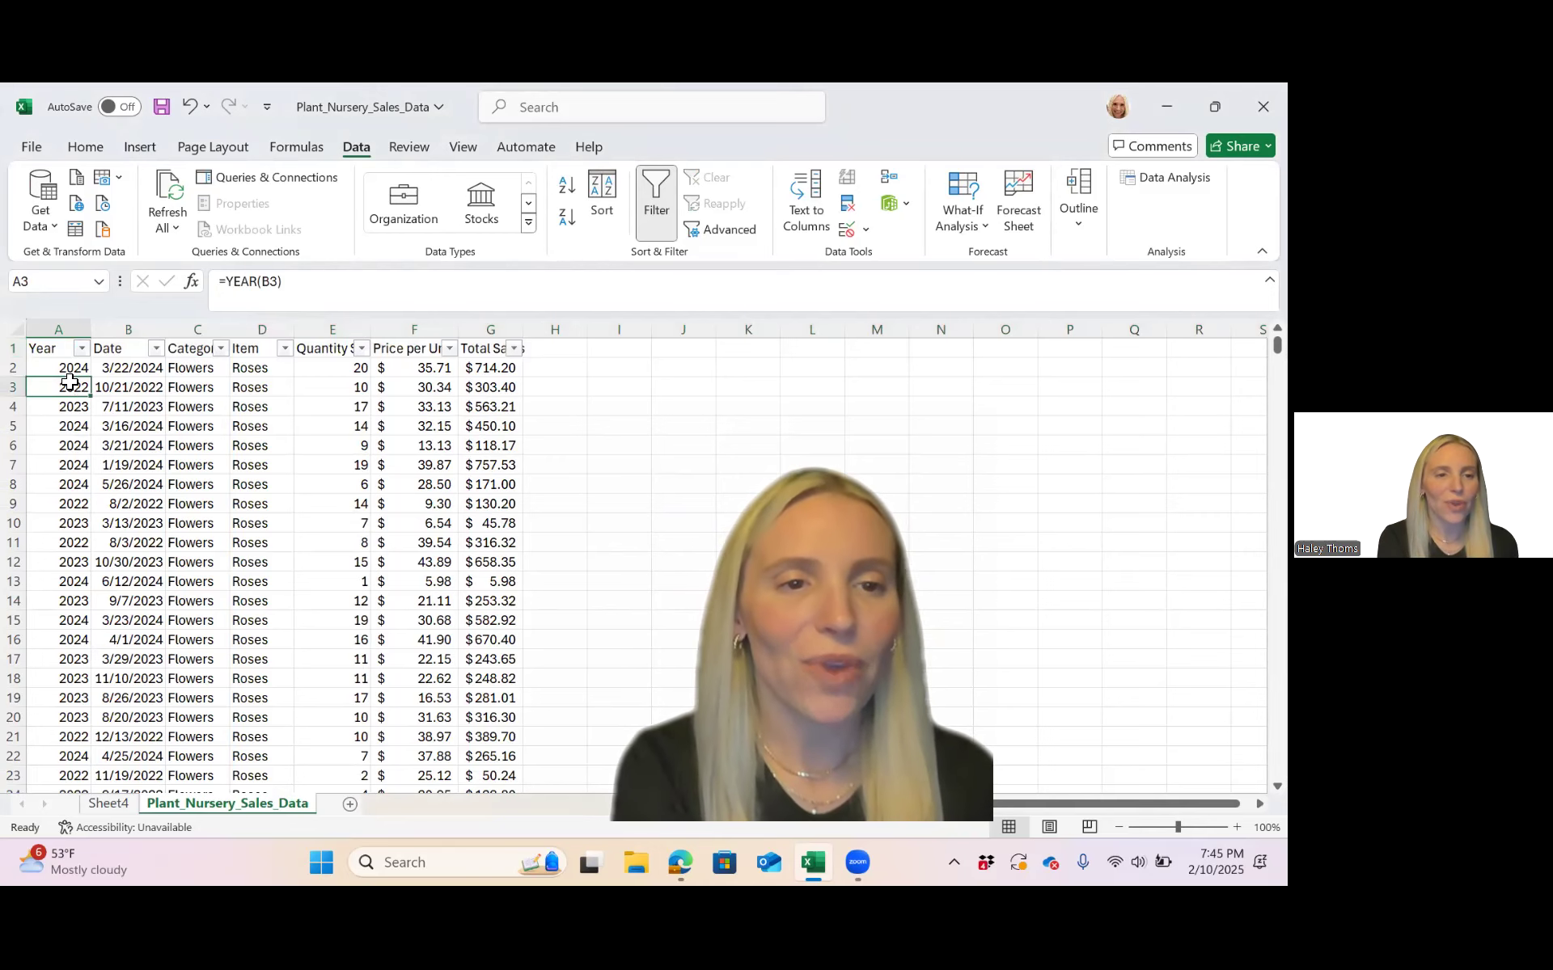
scroll(70, 381, down, 20)
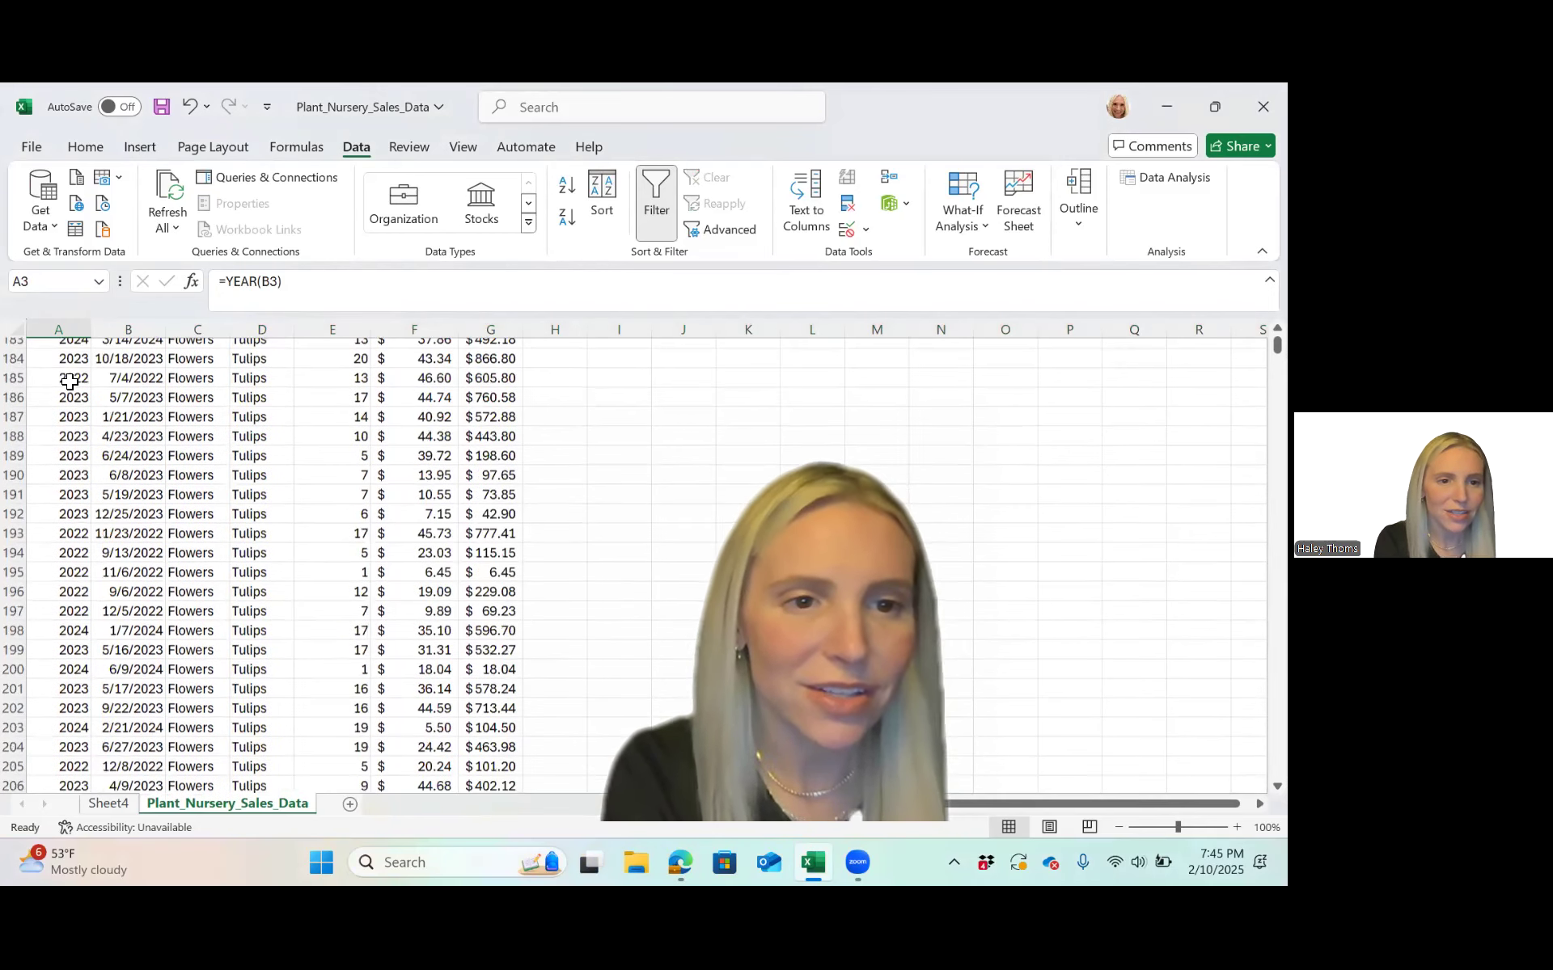
scroll(70, 382, down, 20)
scroll(70, 382, down, 20)
scroll(65, 378, up, 10)
scroll(84, 517, down, 3)
click(75, 584)
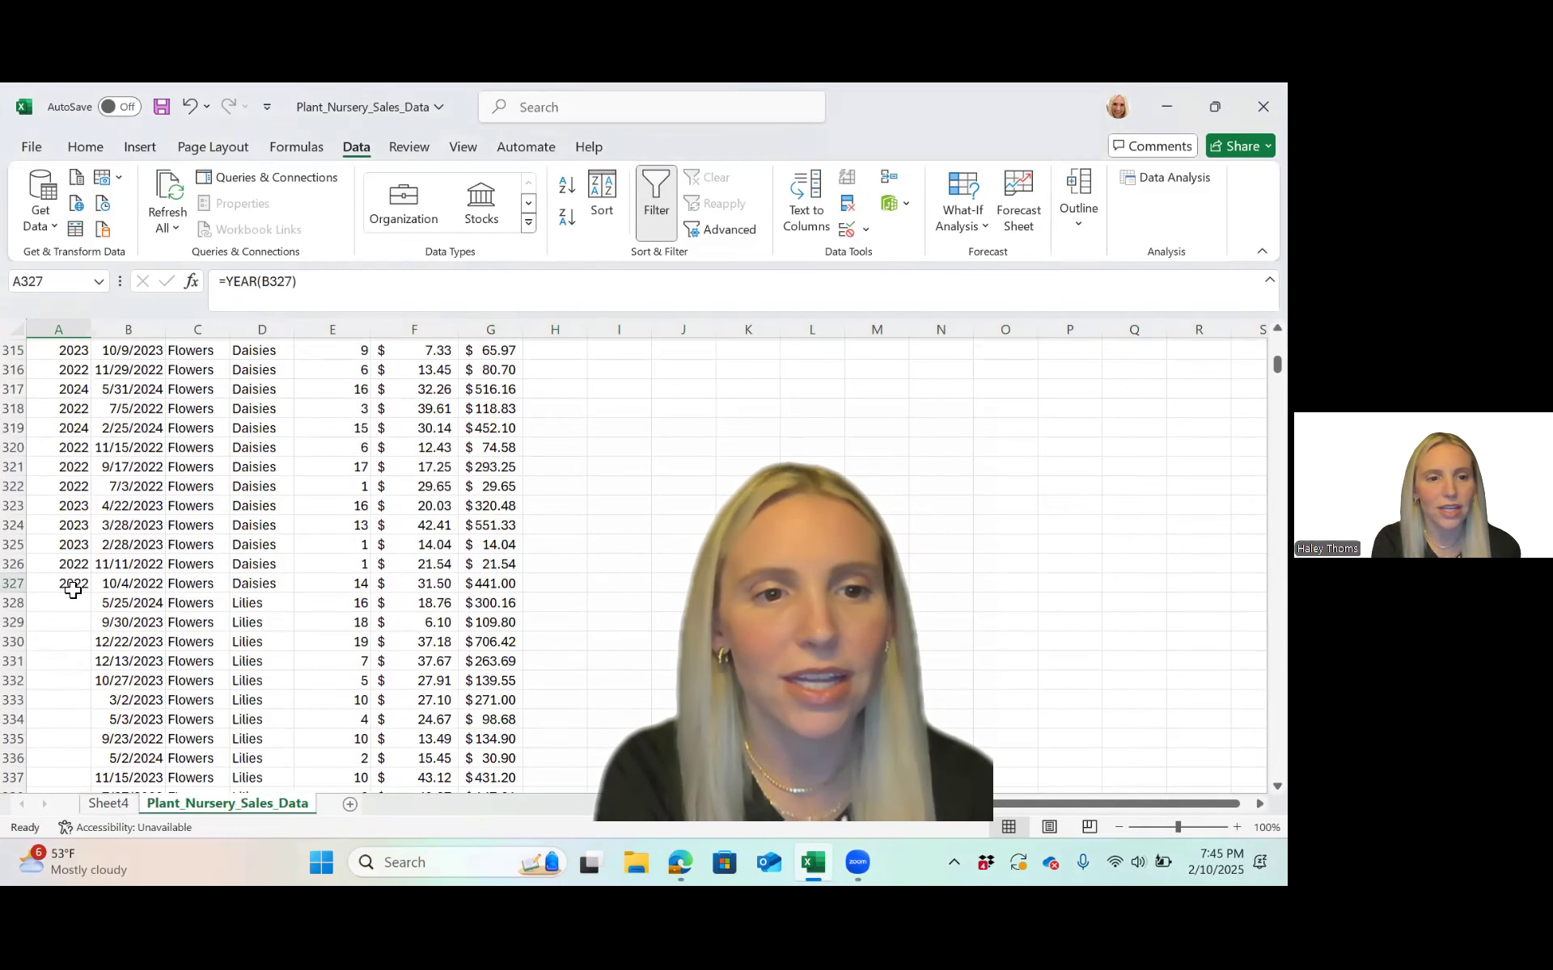
double_click(93, 597)
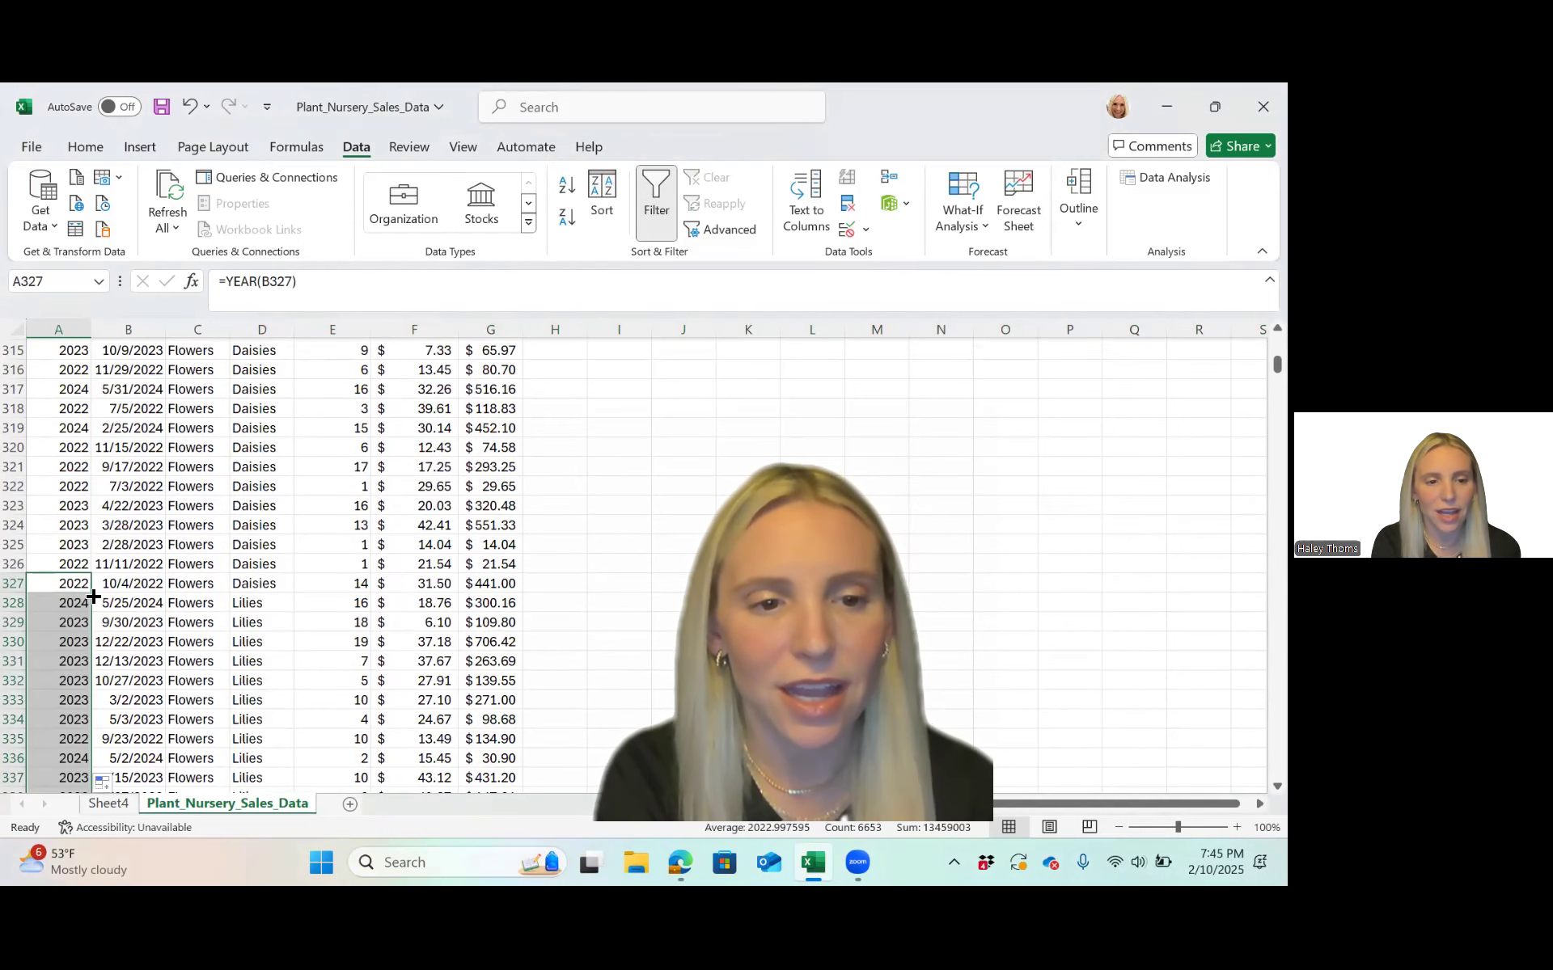
- Look through the filled Year column of the source data and check its filter list for any remaining blanks
scroll(92, 599, down, 10)
scroll(91, 599, down, 20)
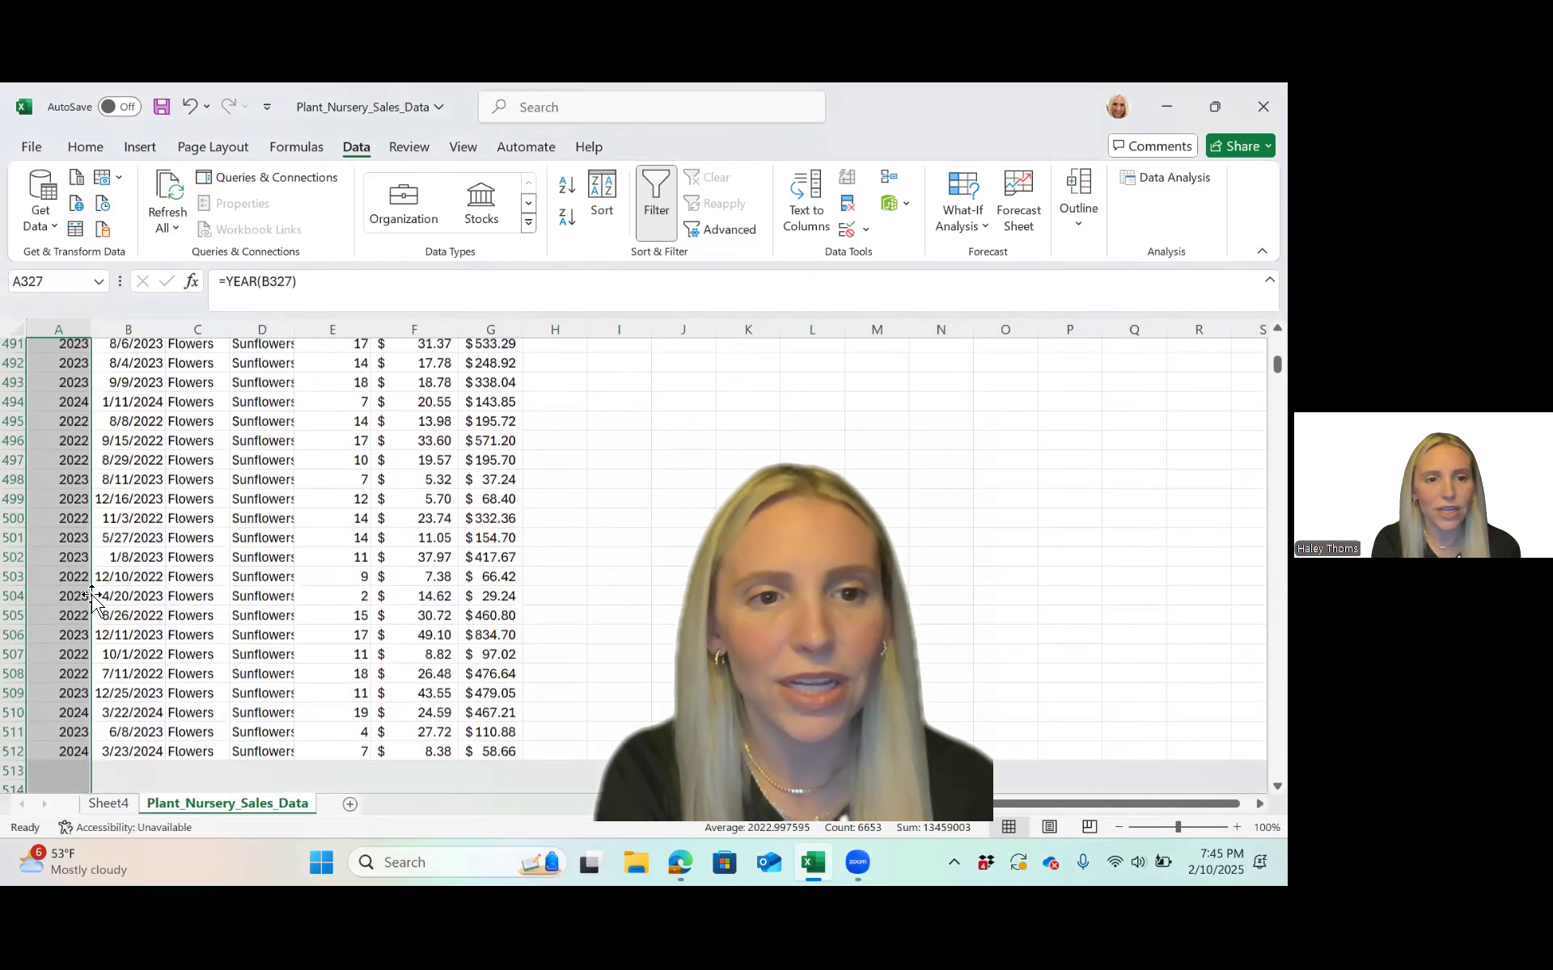
scroll(92, 599, down, 20)
scroll(91, 598, down, 20)
scroll(91, 598, up, 20)
scroll(92, 599, up, 20)
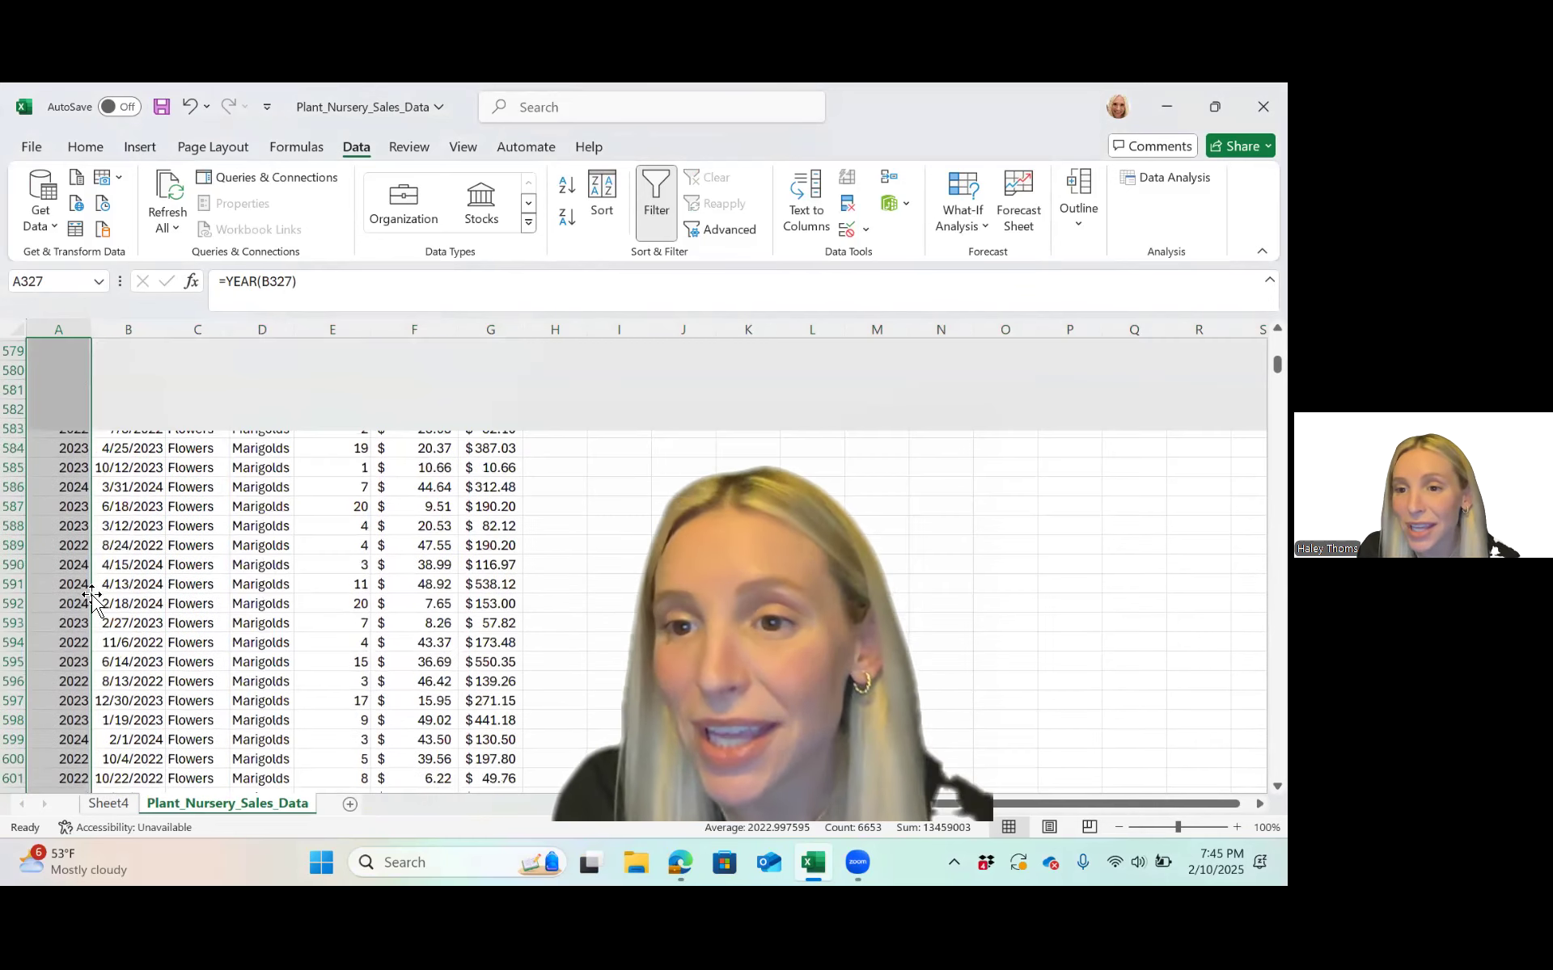
scroll(91, 599, up, 15)
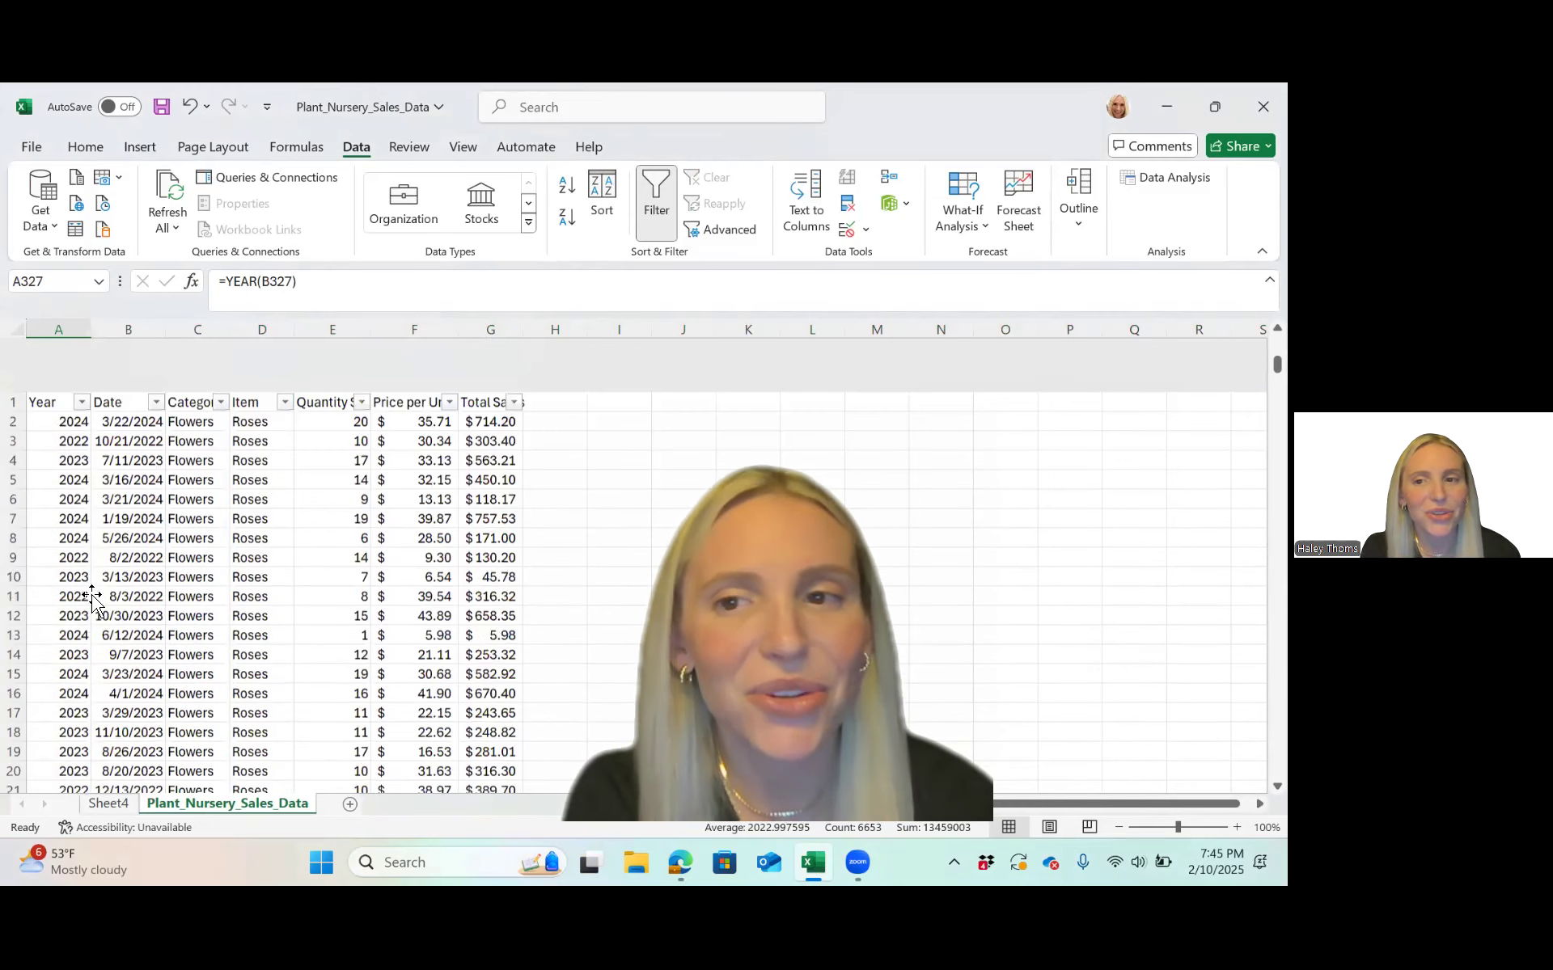
click(81, 349)
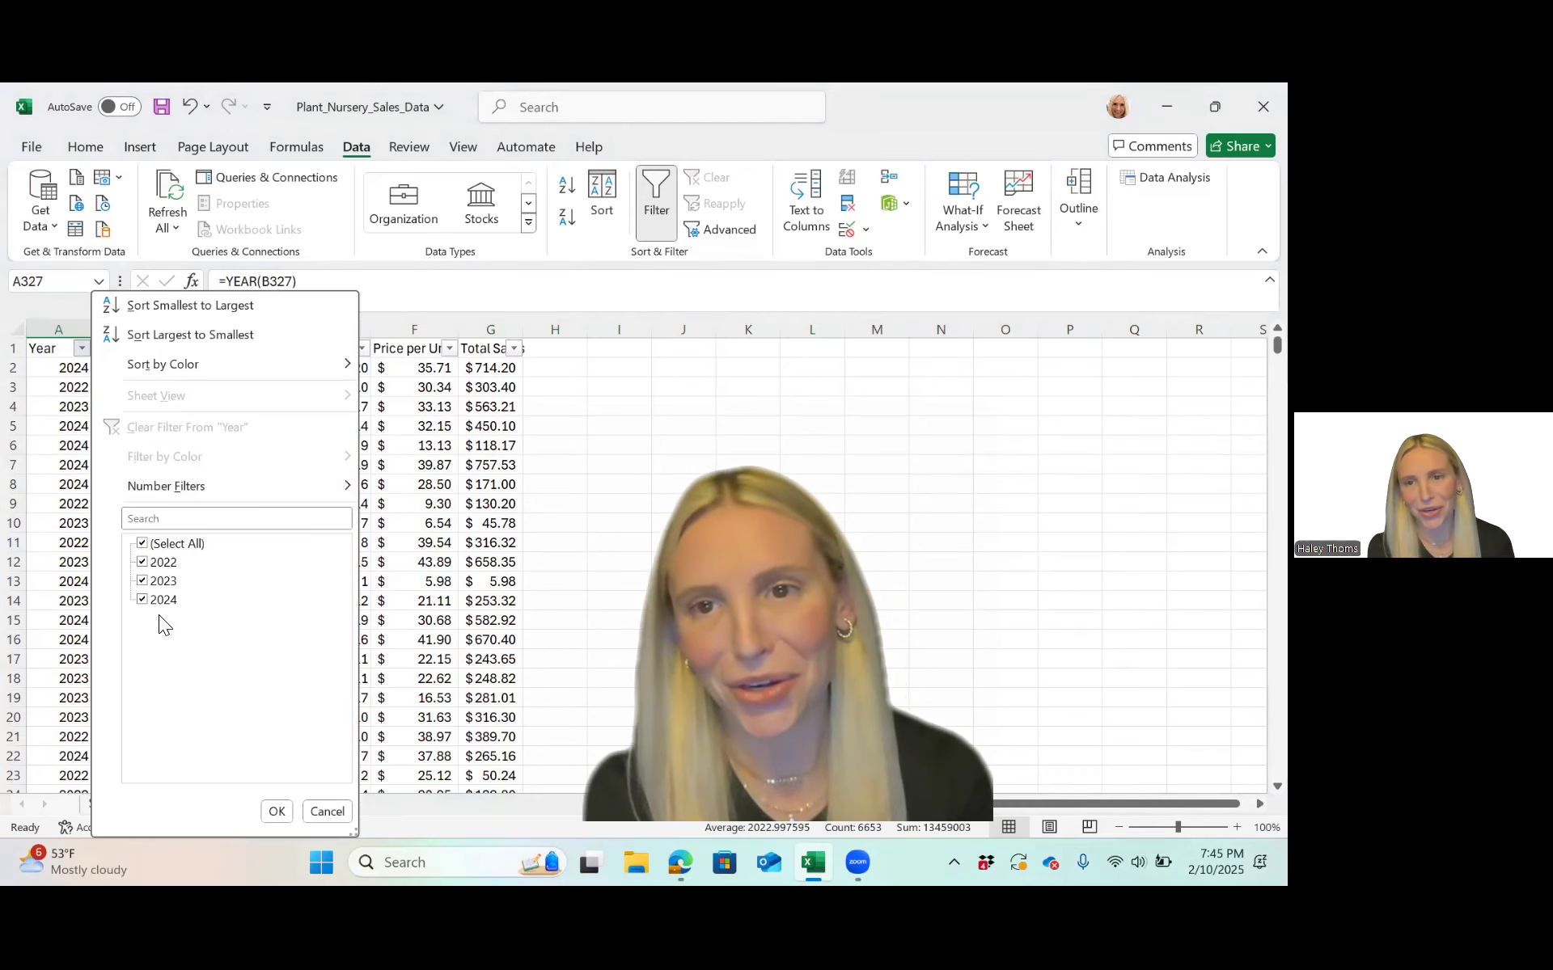
click(278, 819)
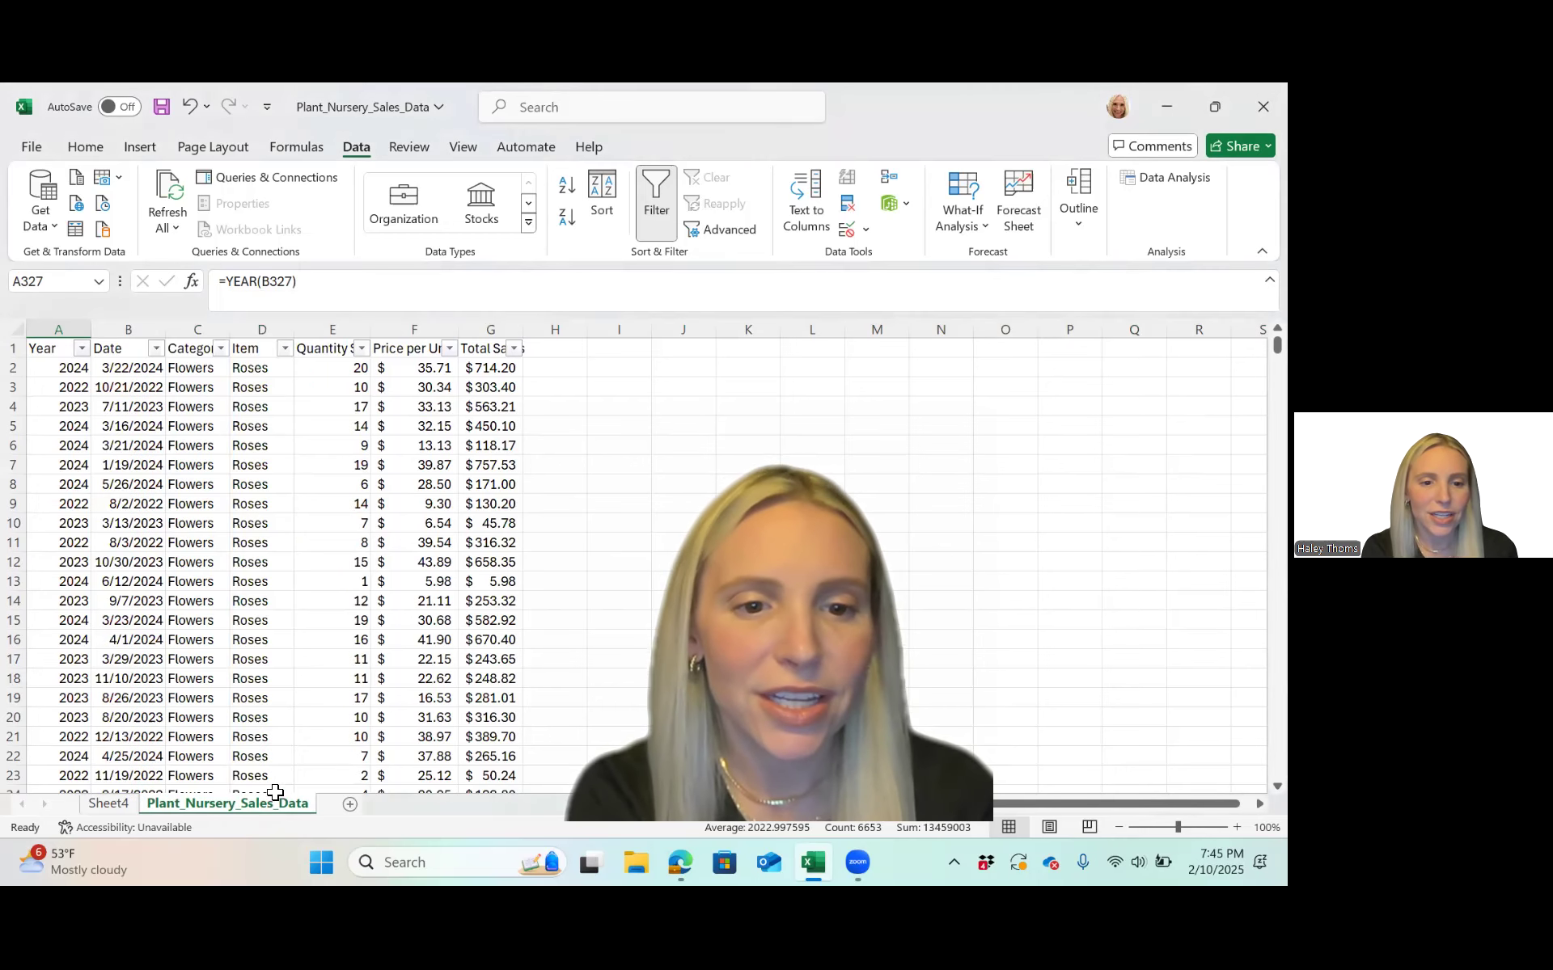
- Refresh the PivotTable on Sheet4 so it picks up the completed Year column from the source data
click(14, 327)
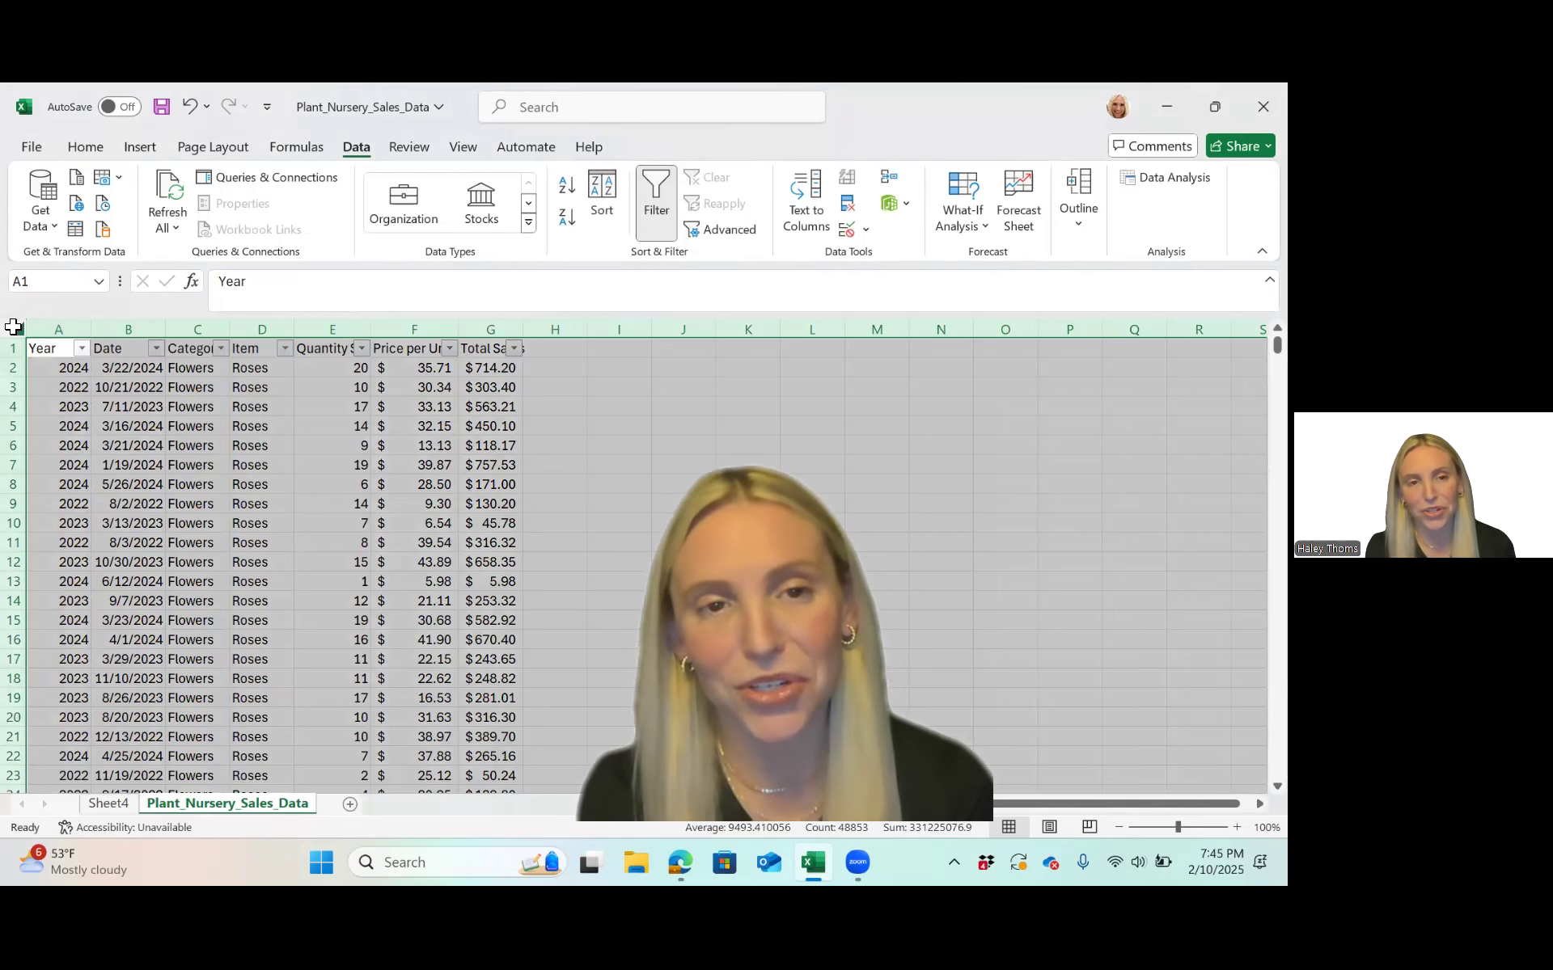
click(114, 807)
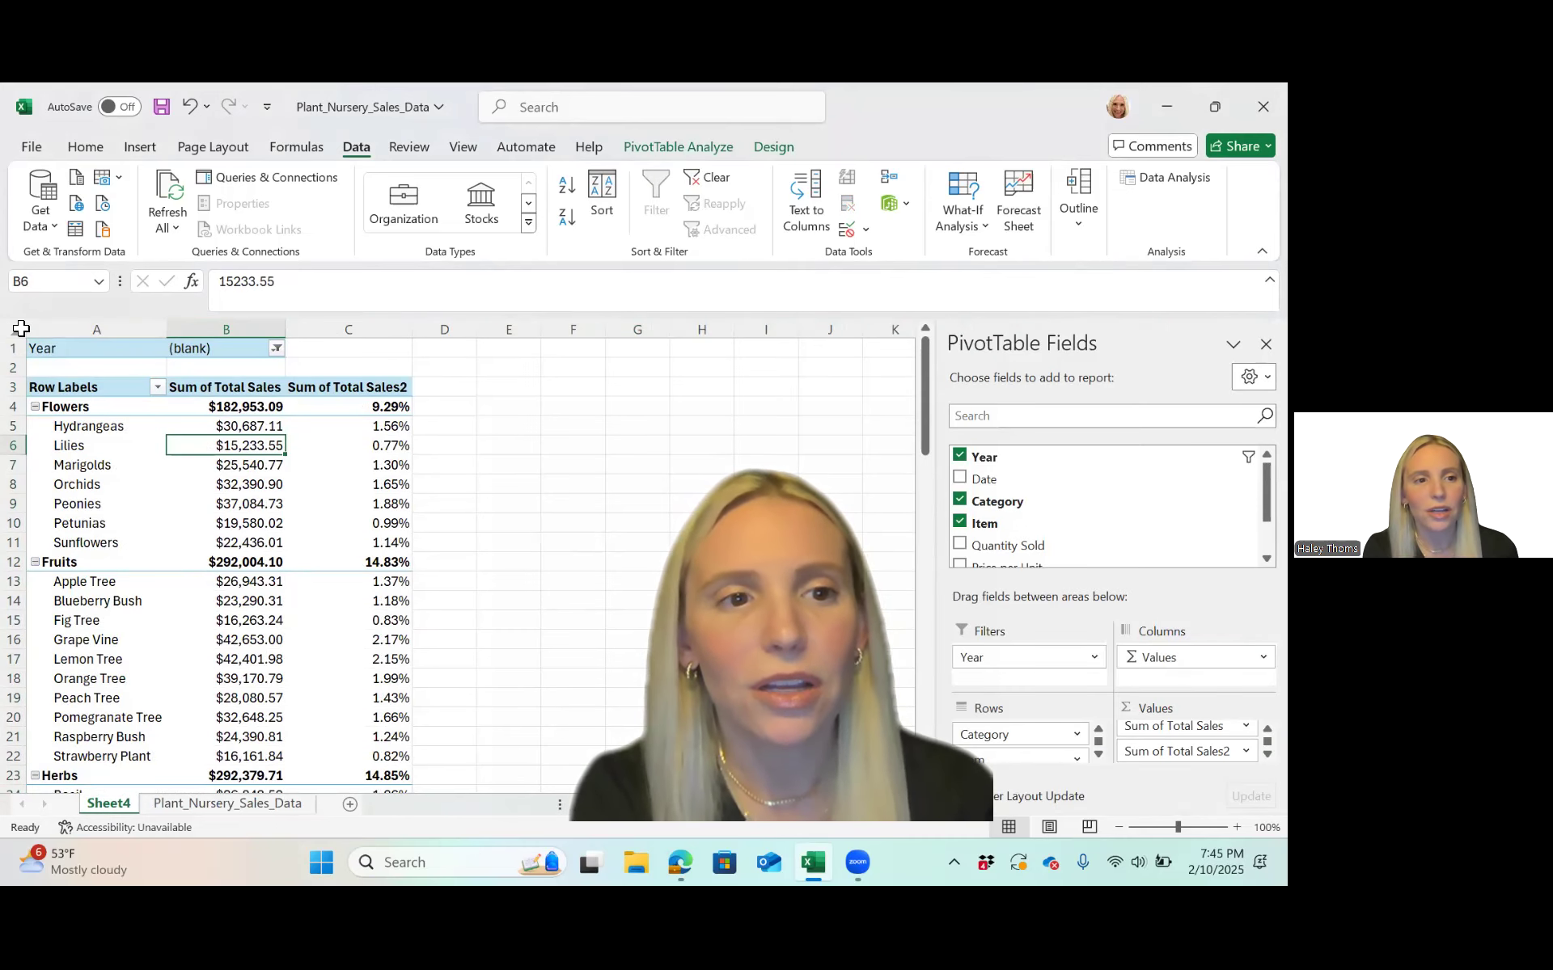
click(124, 506)
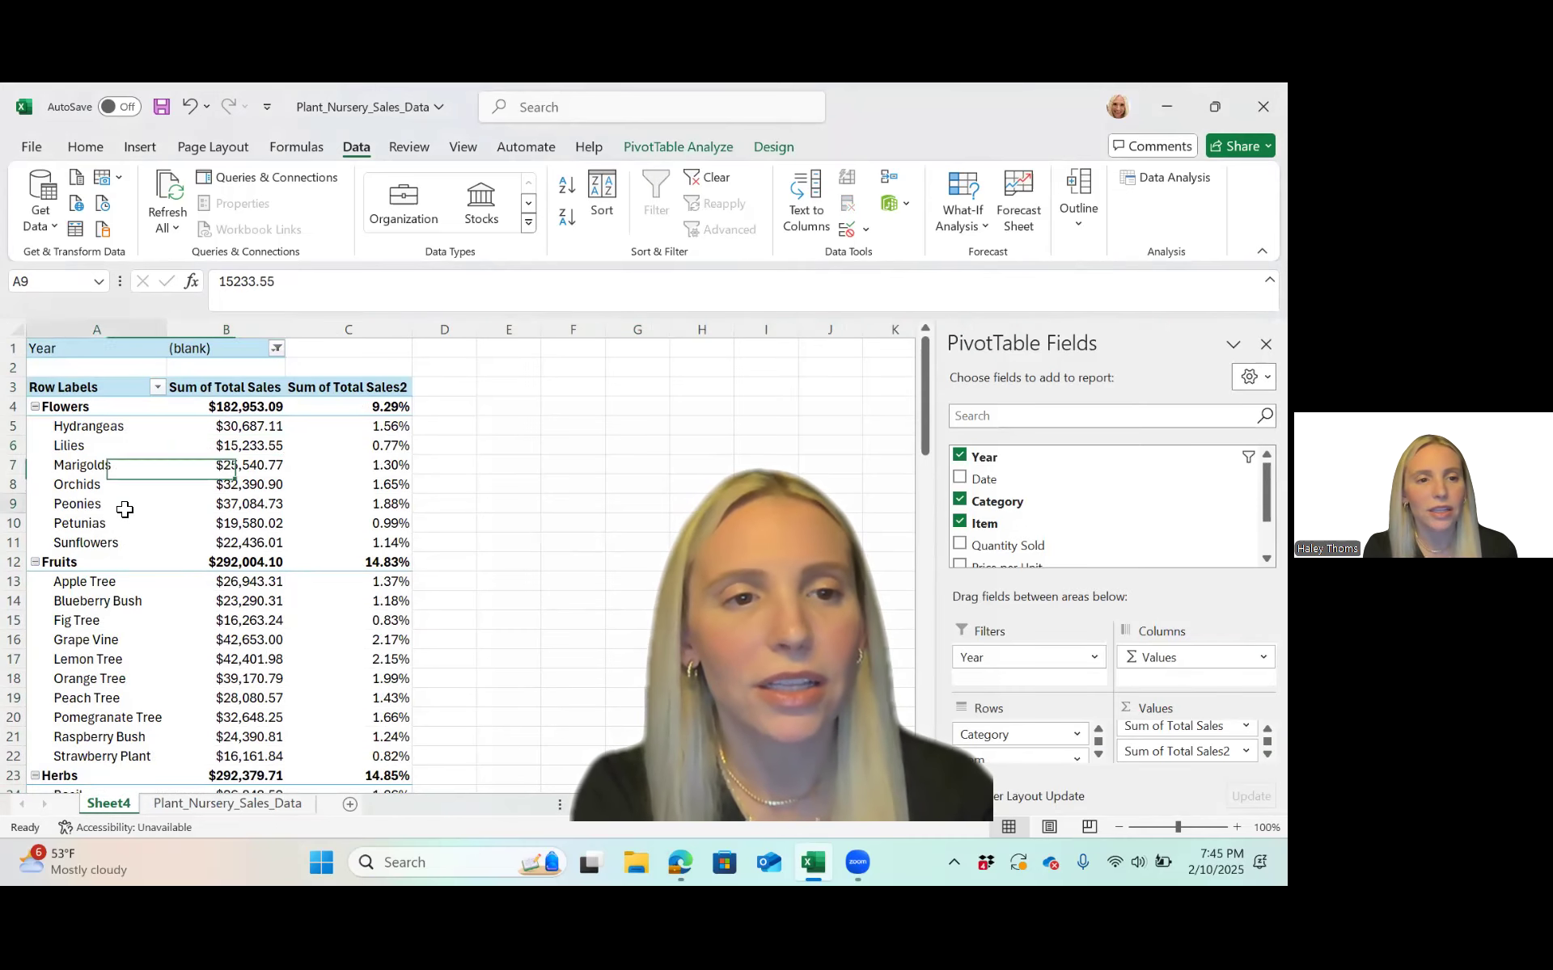
click(655, 148)
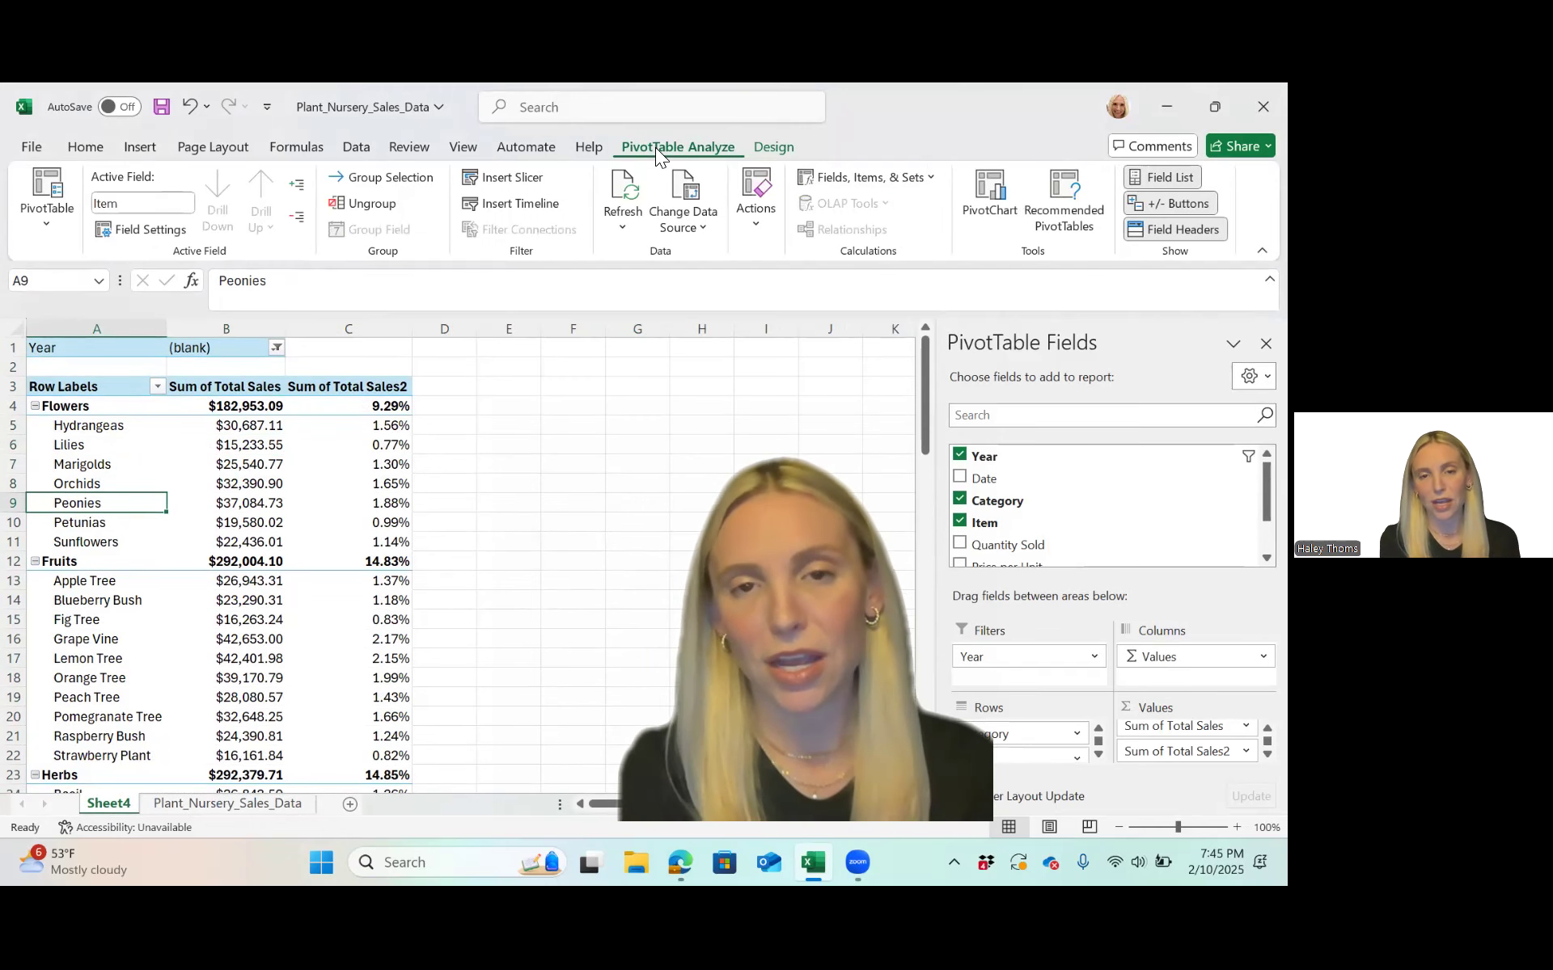
click(206, 806)
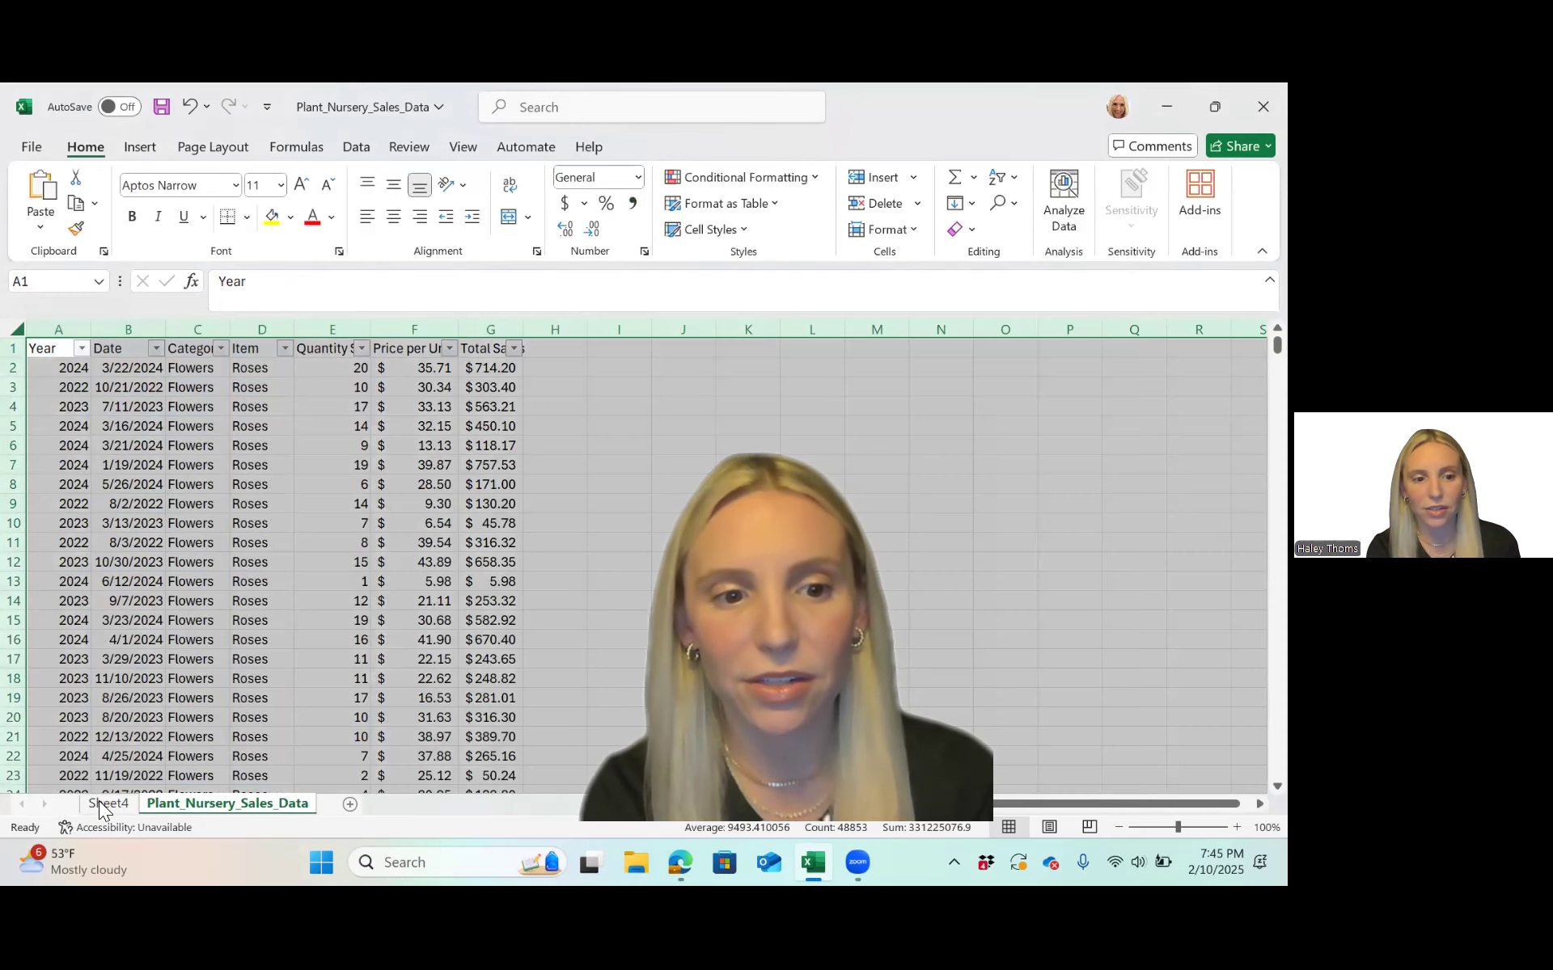
click(102, 802)
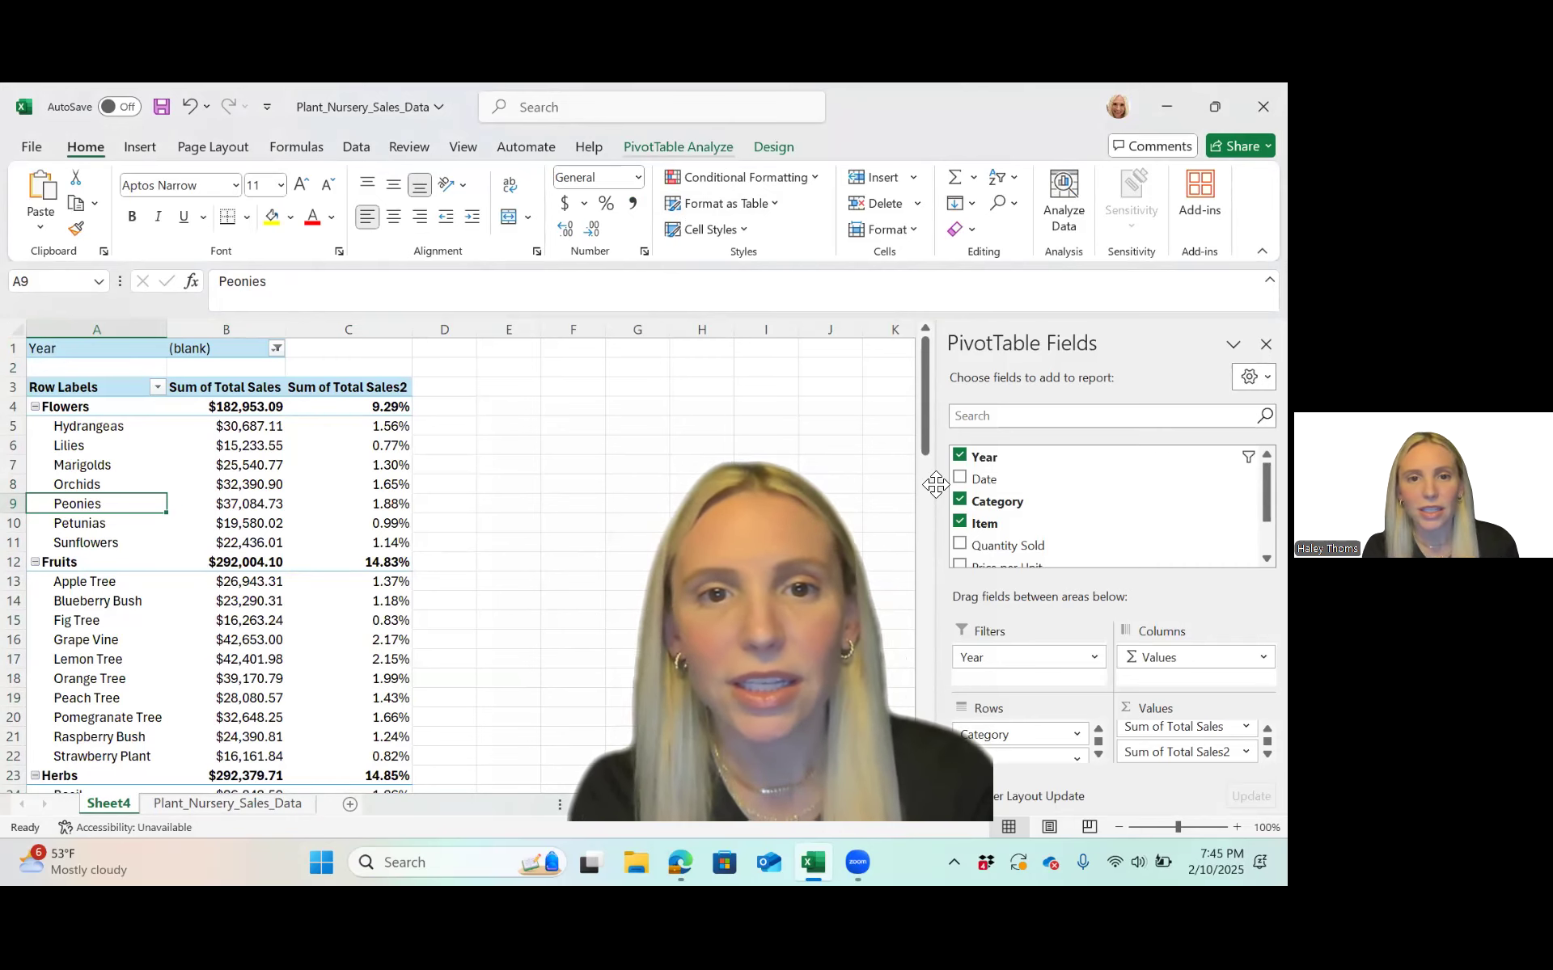
click(656, 147)
click(623, 198)
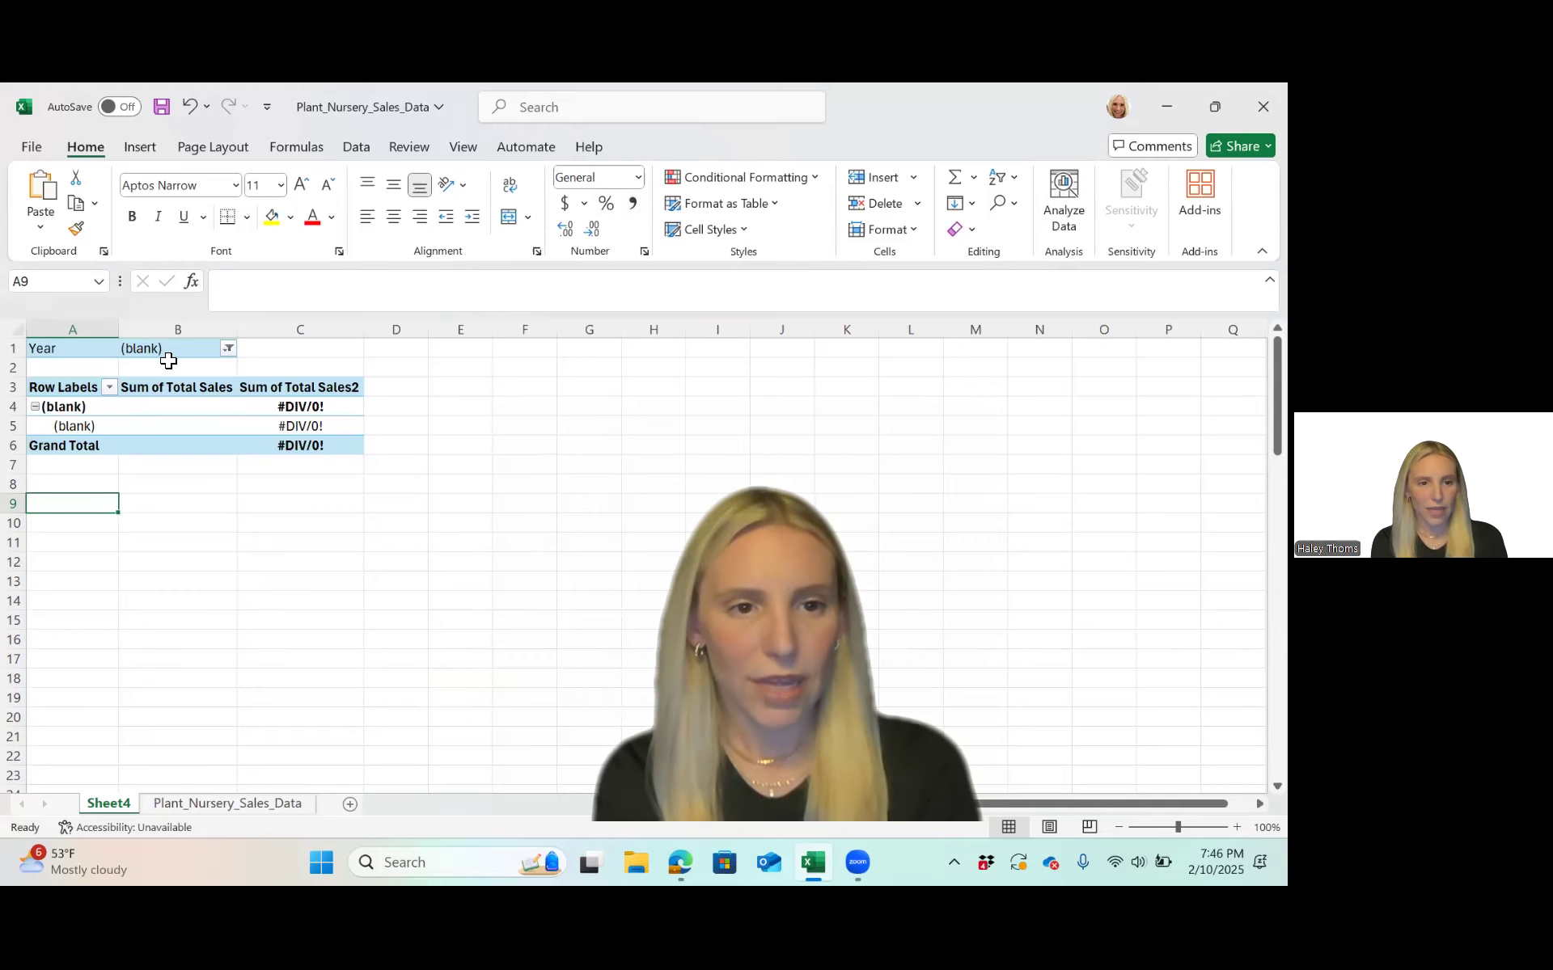
- Set the PivotTable's Year filter to include all values
click(226, 349)
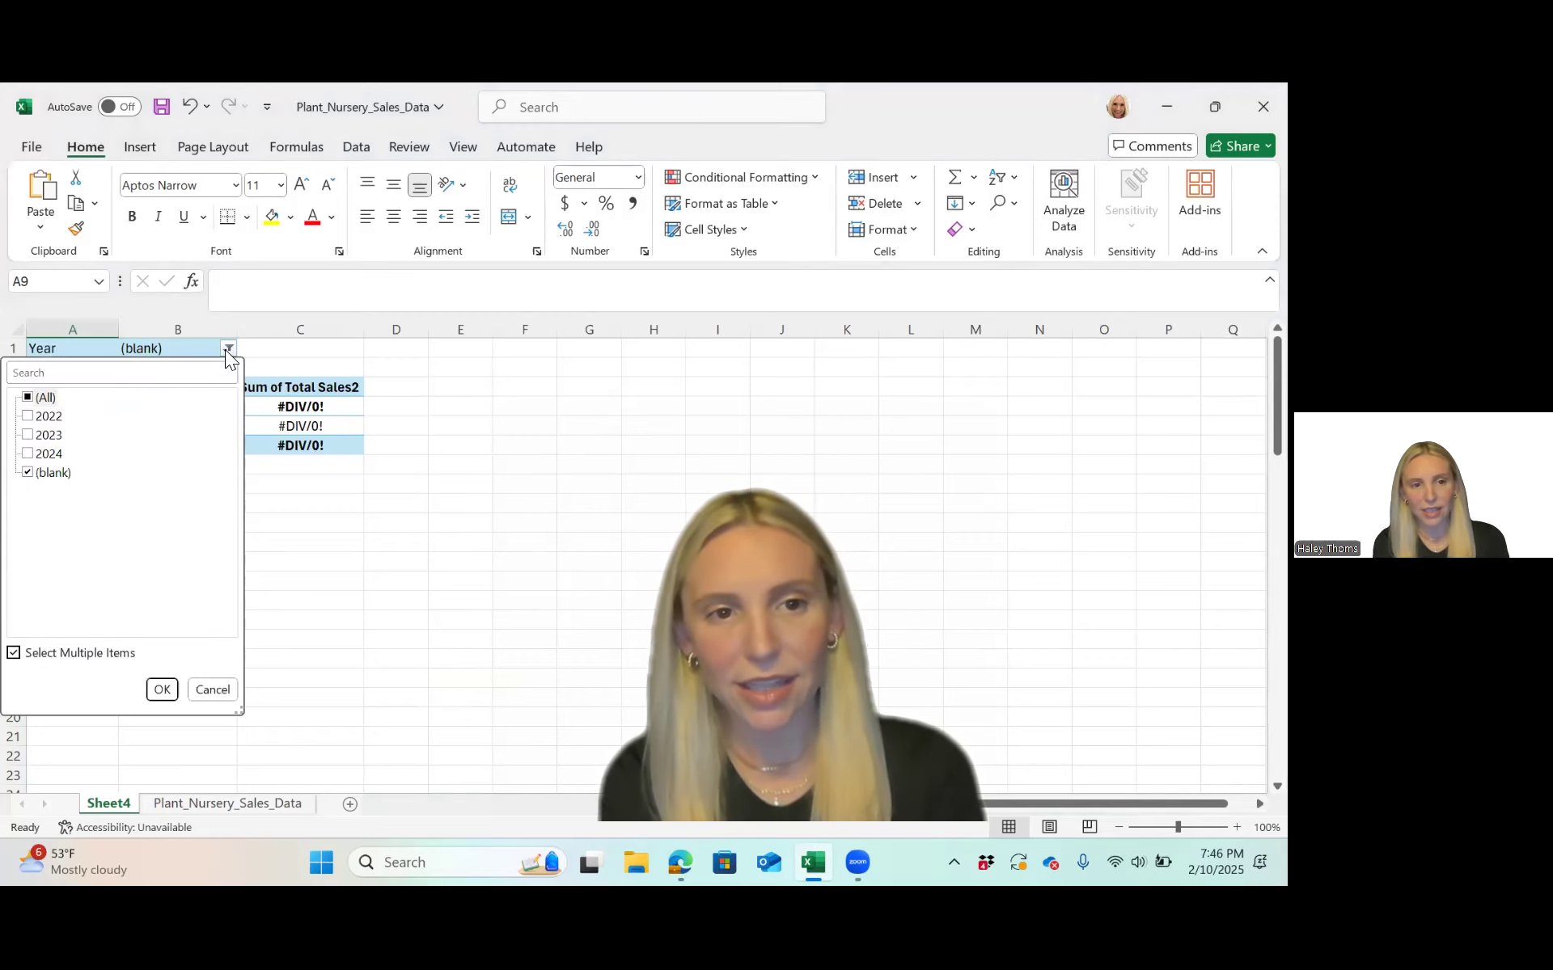
click(28, 472)
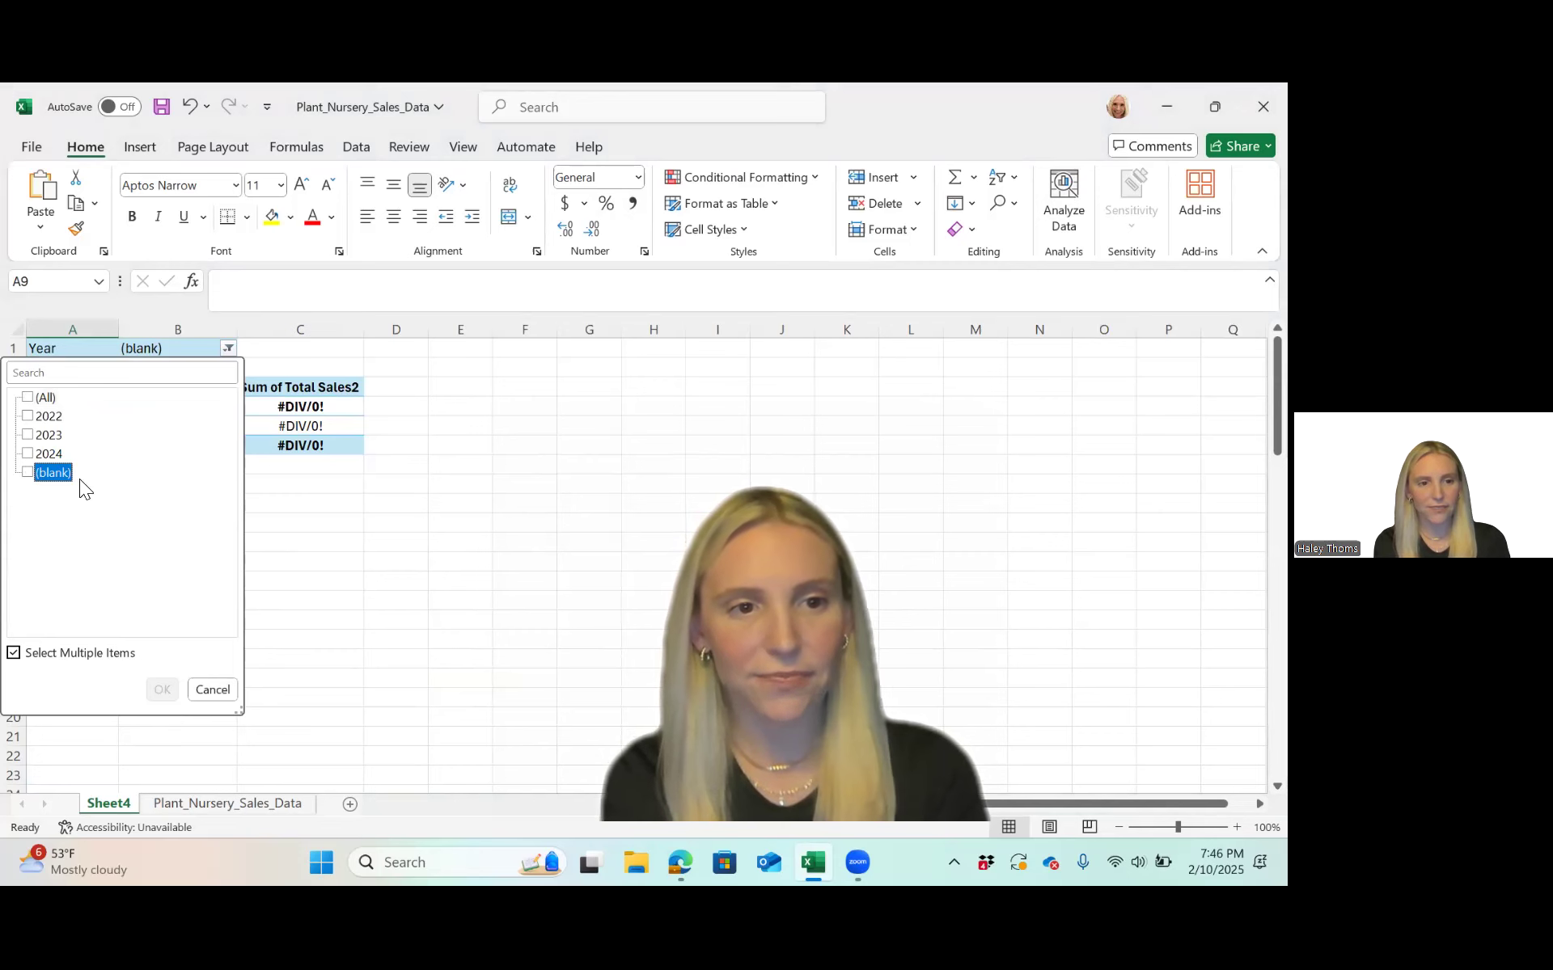
click(27, 398)
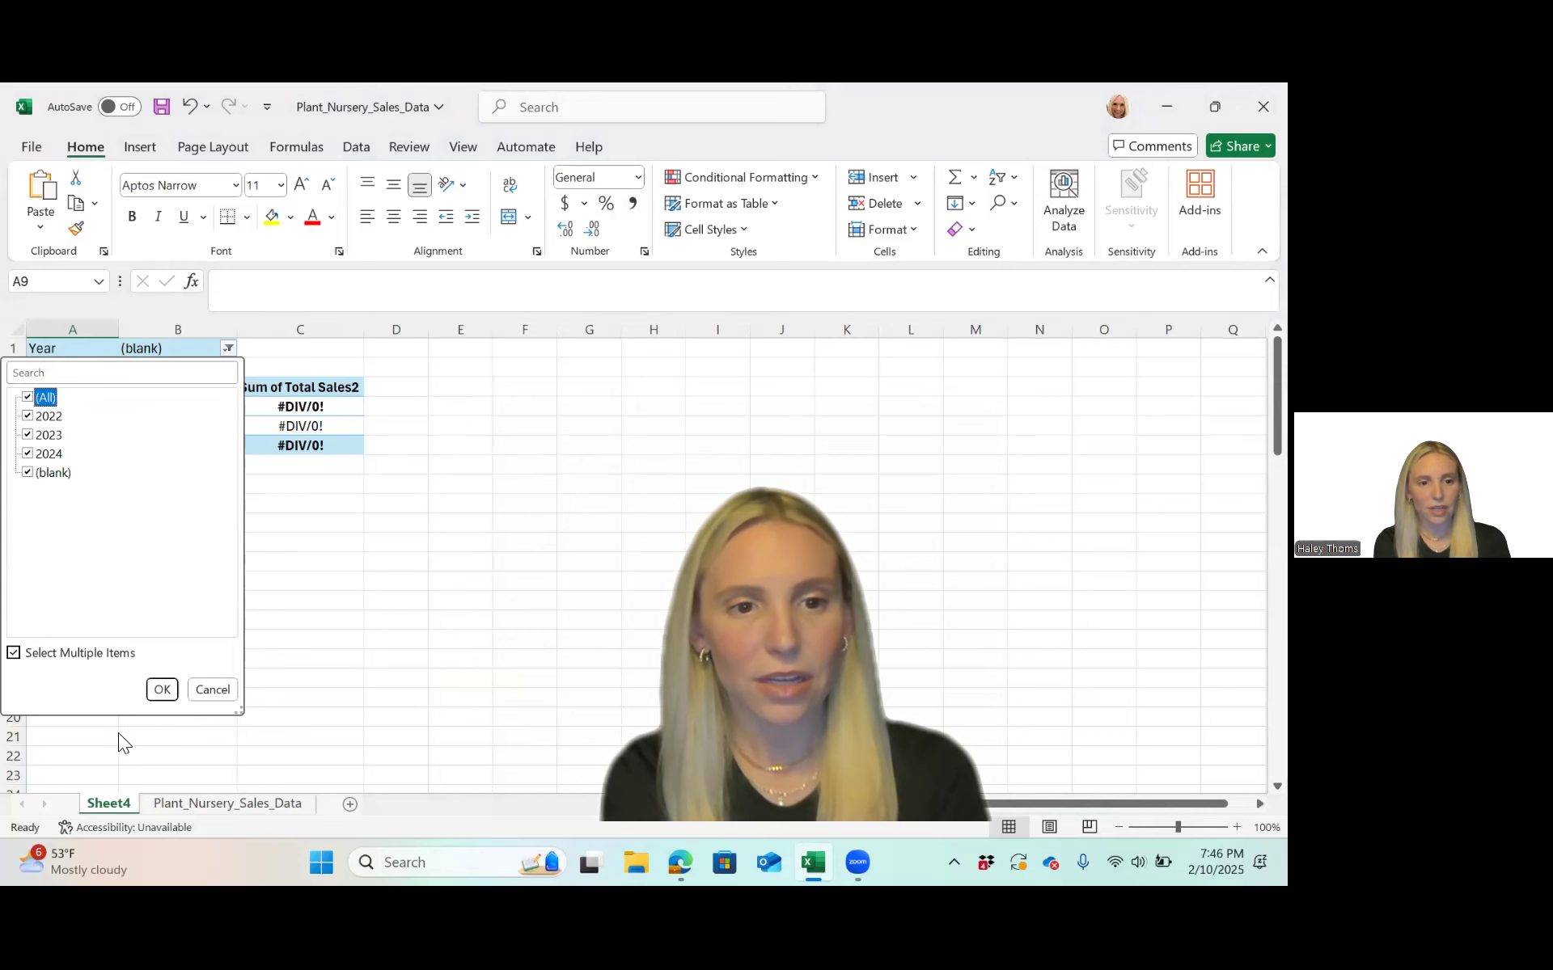
click(160, 690)
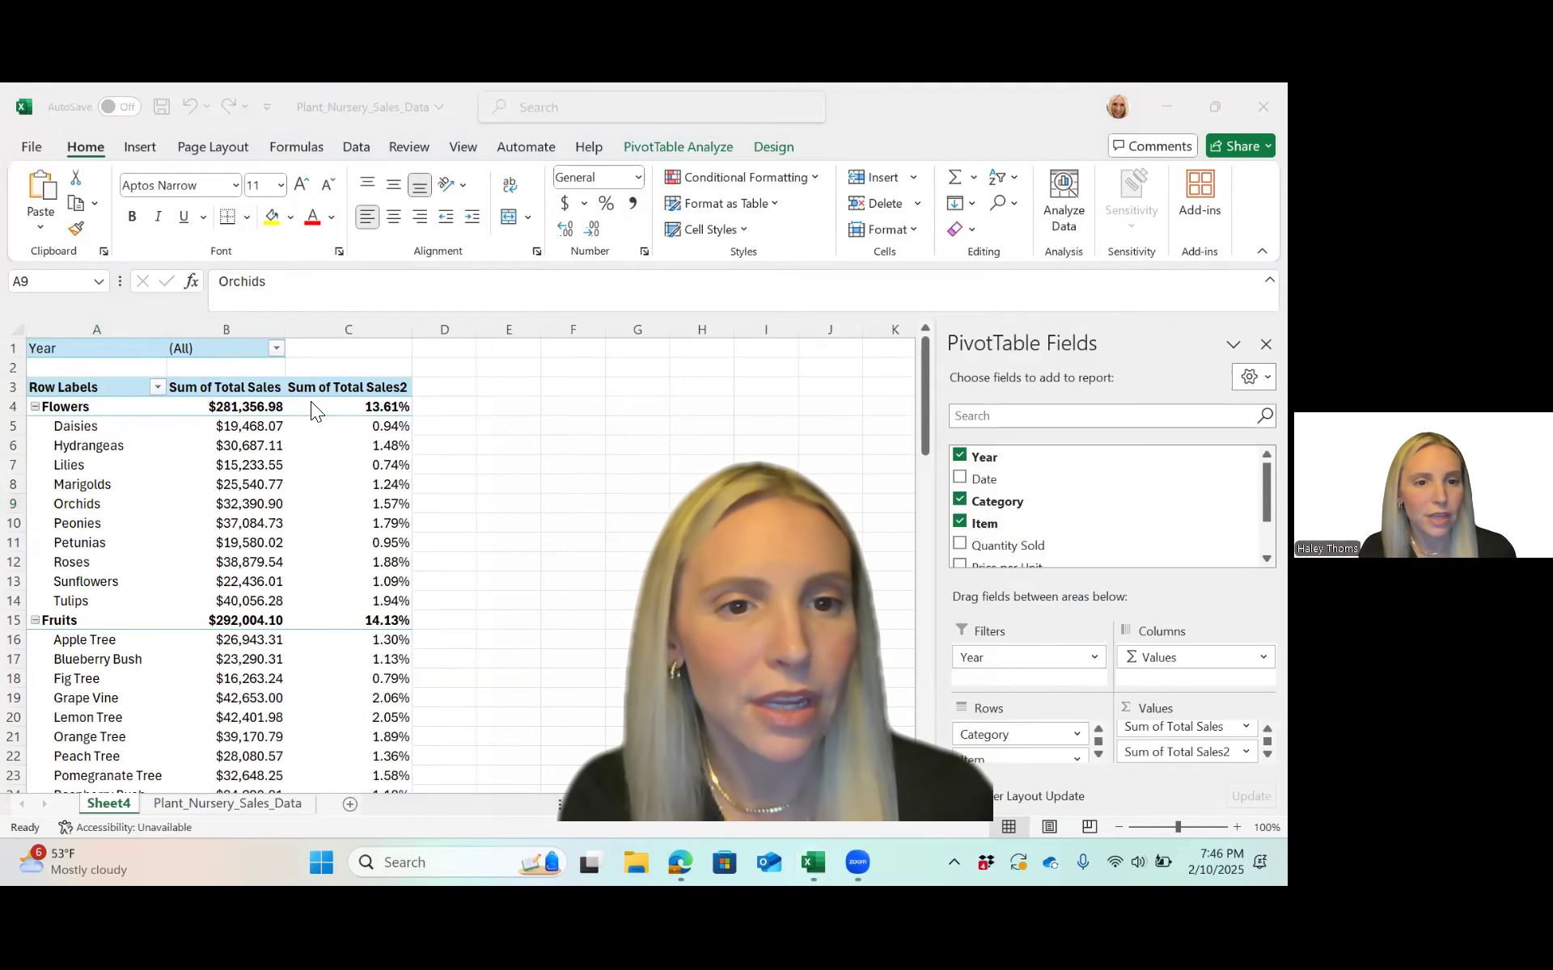
- Restrict the PivotTable's Year filter to 2022 and look over the category and item totals
click(273, 343)
click(275, 346)
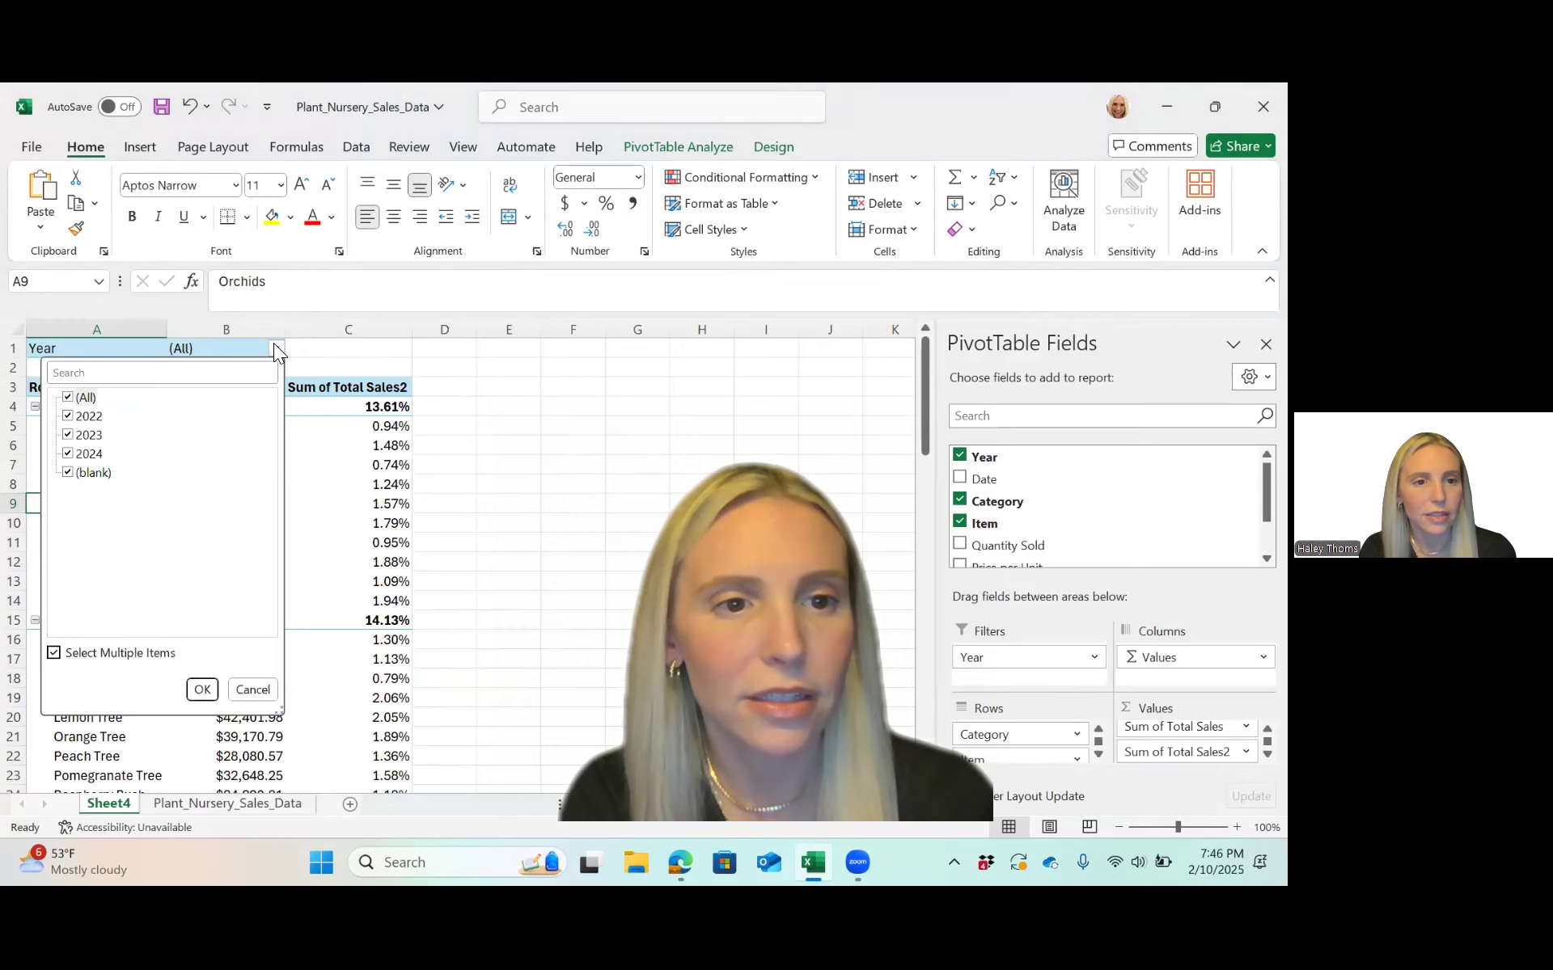
click(64, 472)
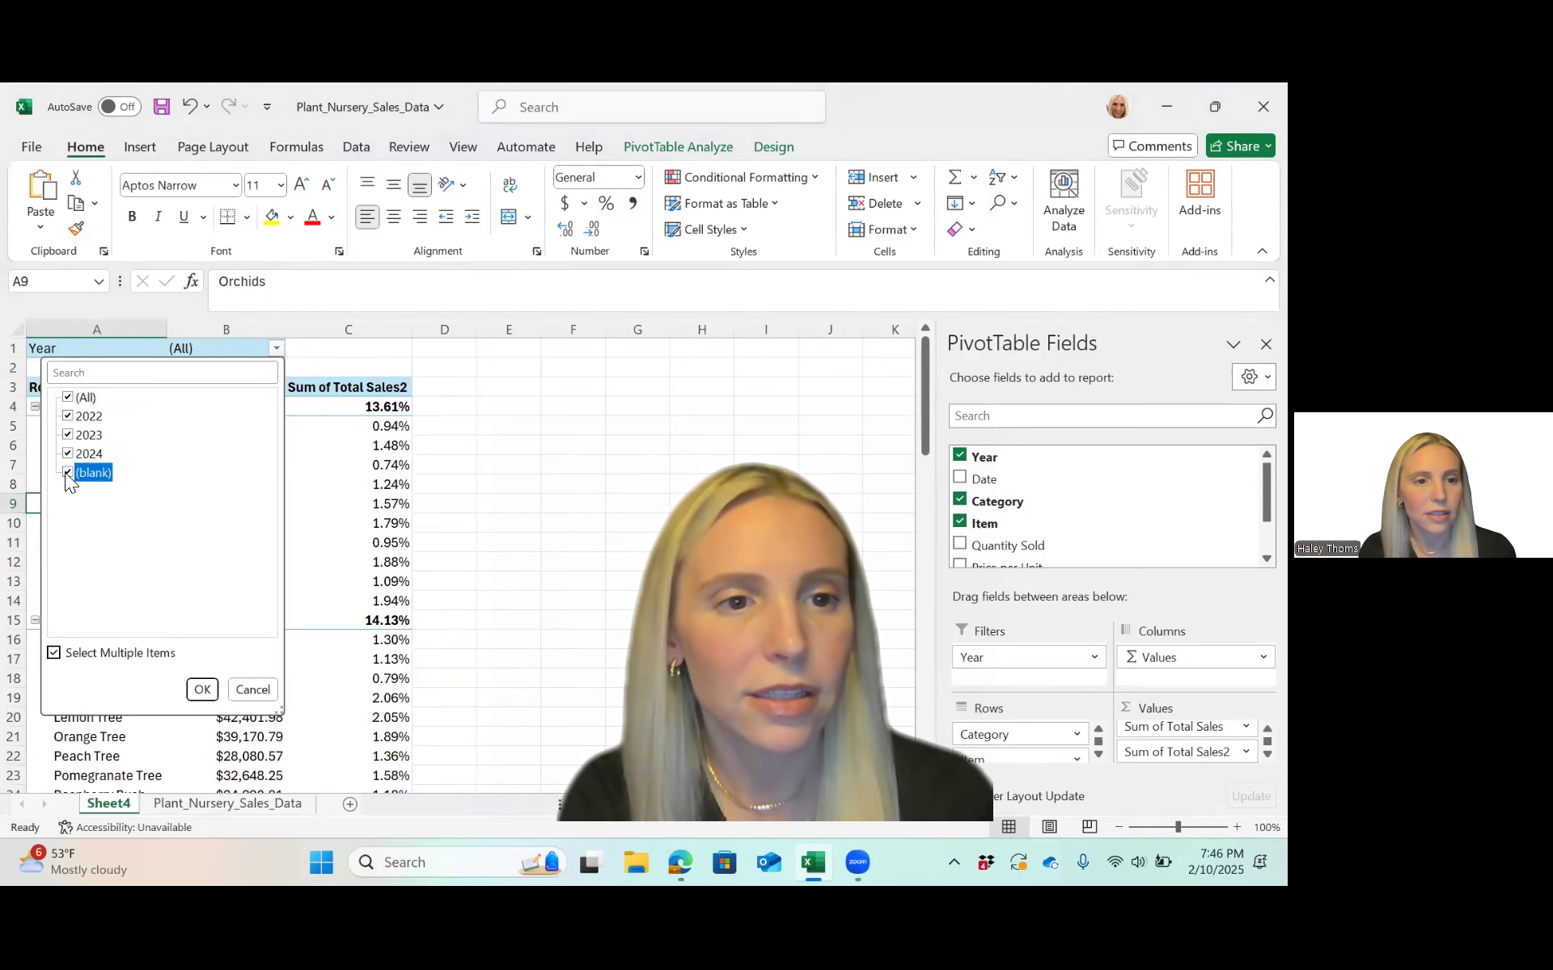
click(68, 398)
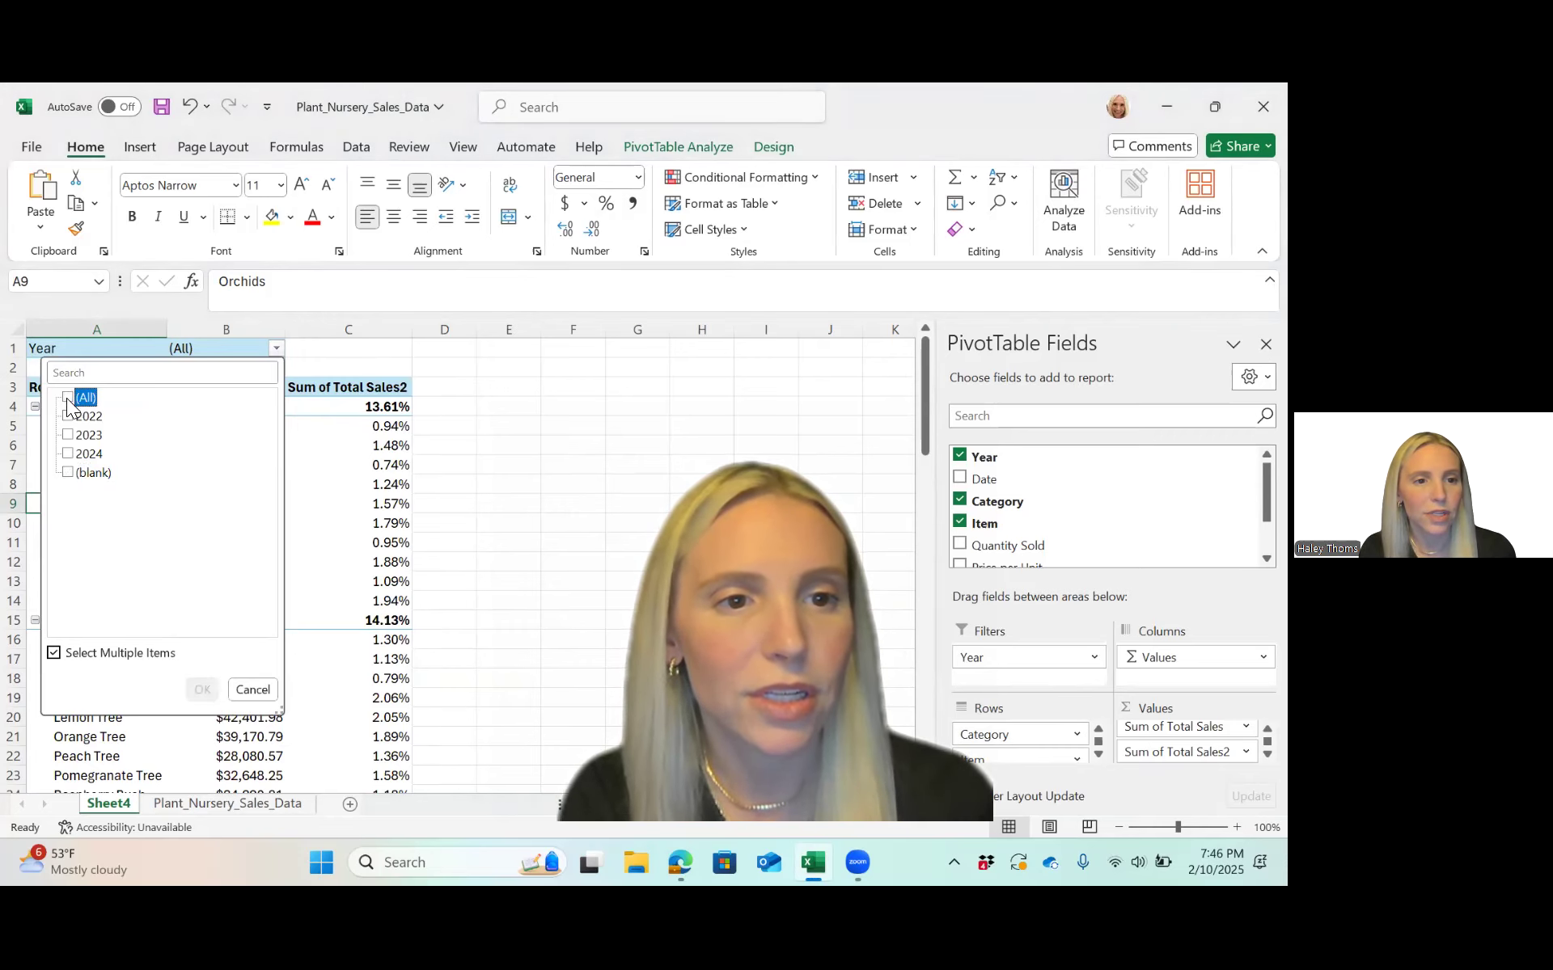
click(68, 416)
click(202, 691)
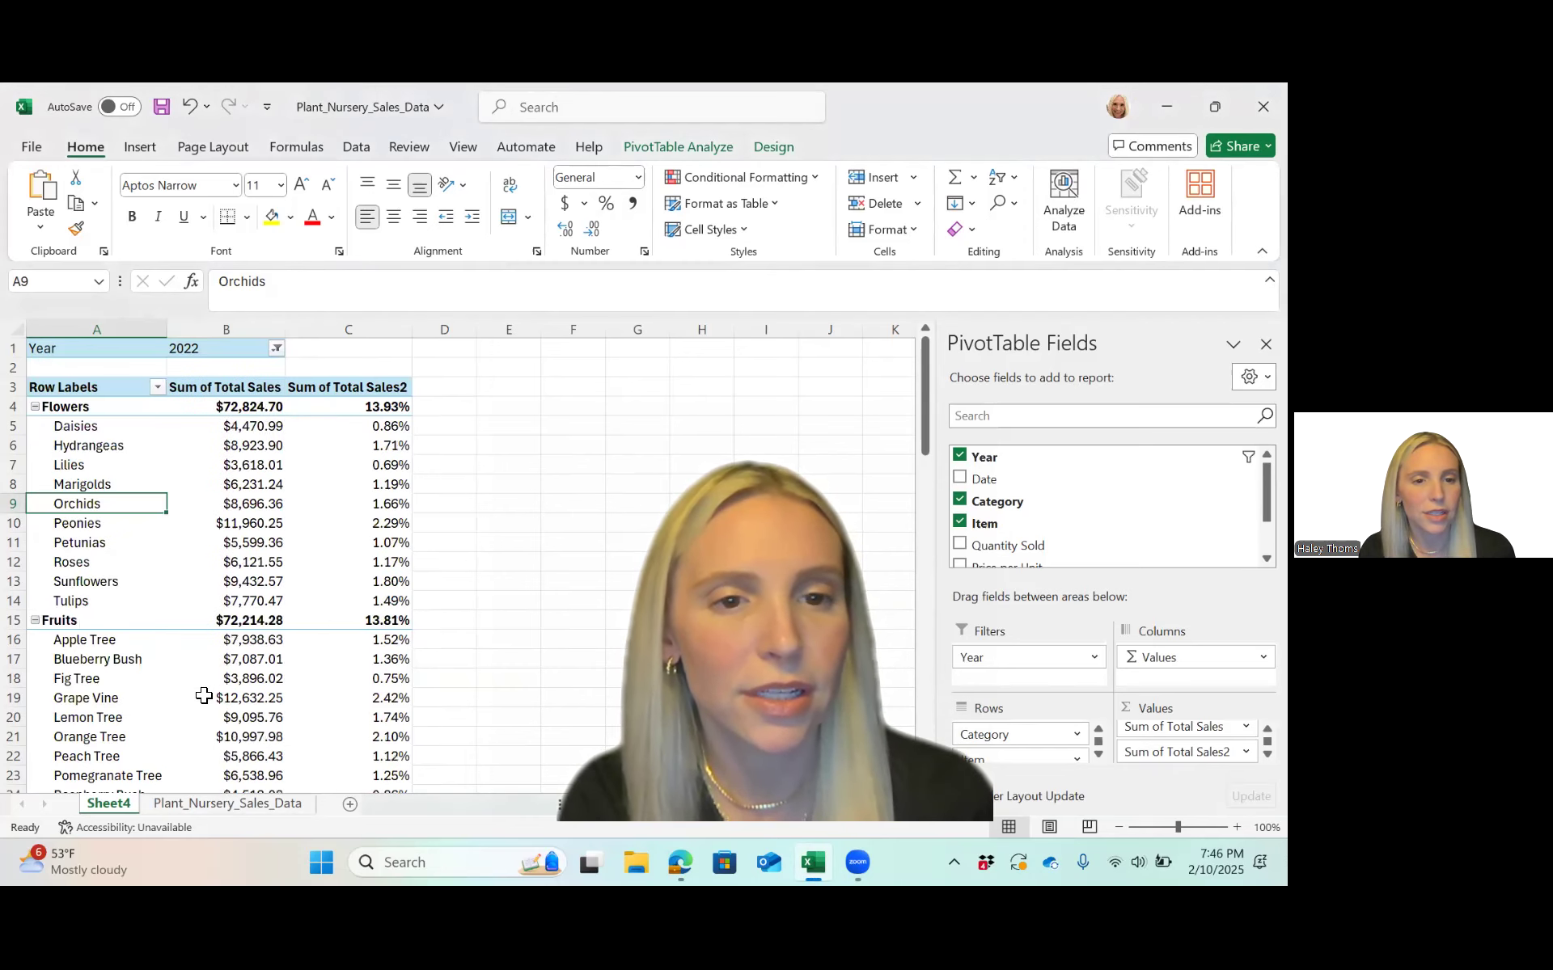
scroll(377, 593, down, 17)
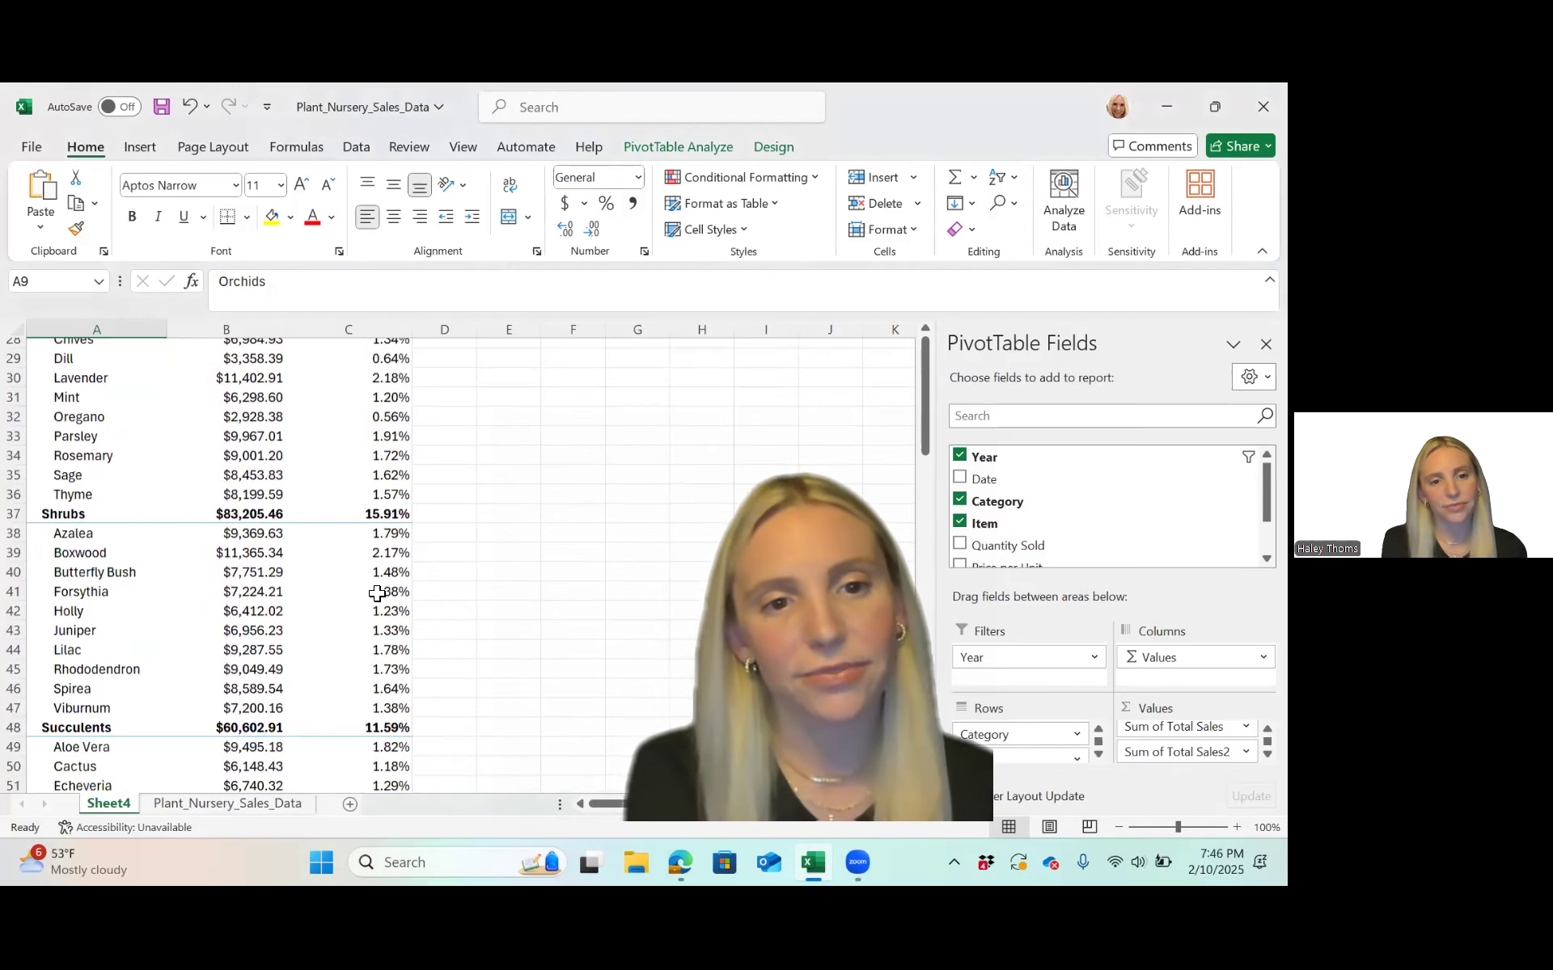
scroll(377, 593, up, 17)
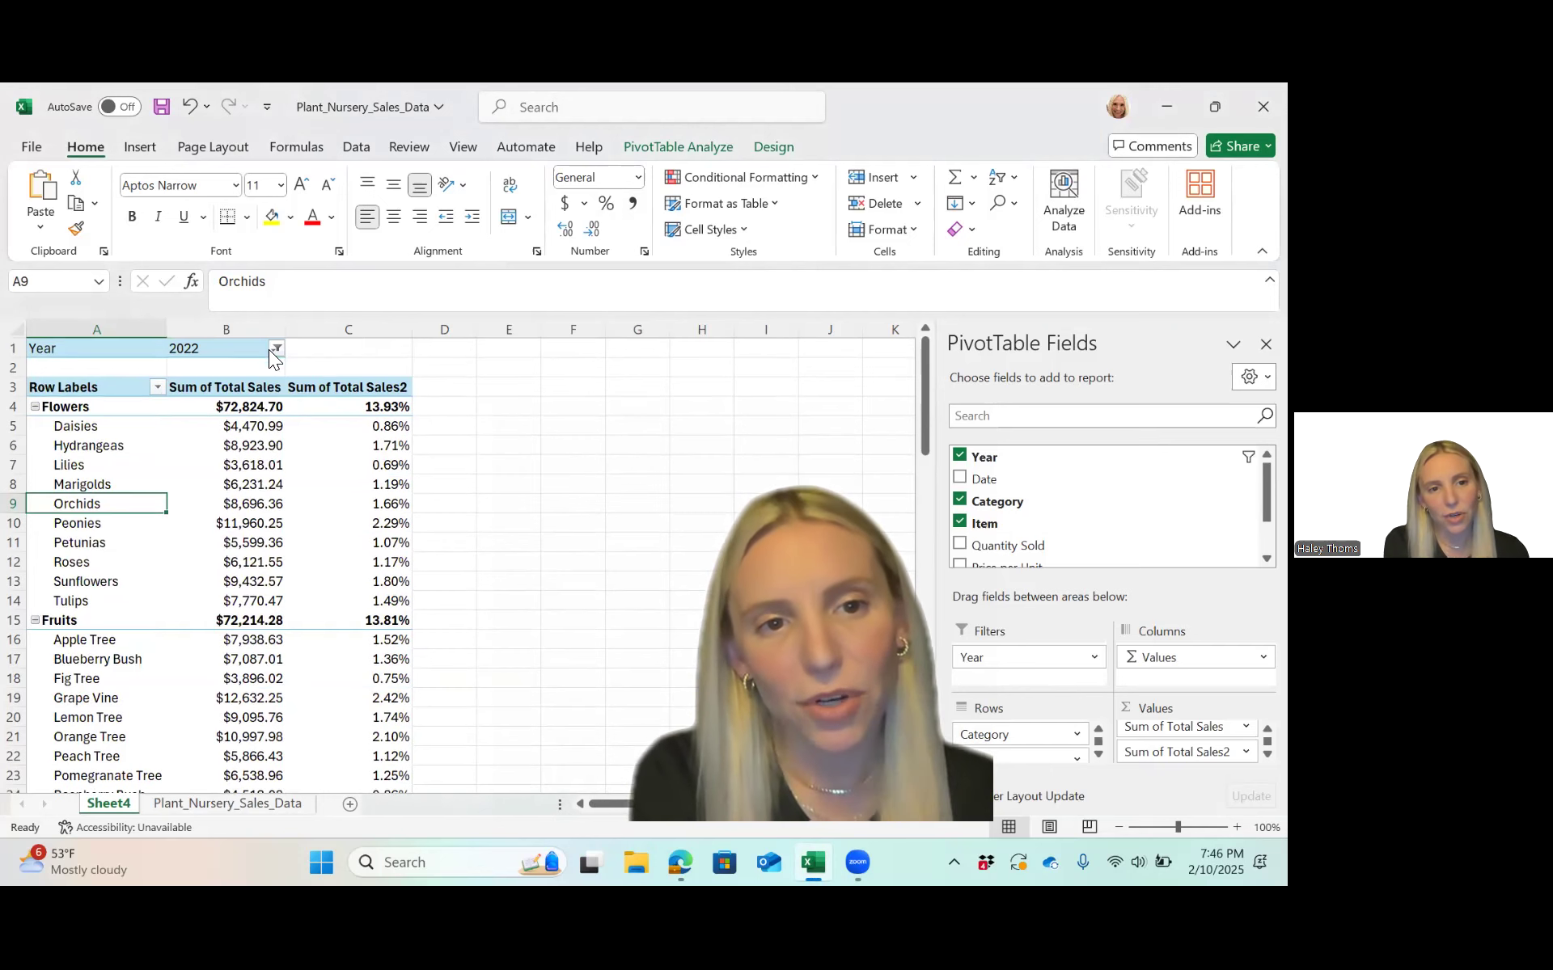
- Check the PivotTable with only the (blank) year selected, and restore its Year filter to all values
click(276, 350)
click(68, 473)
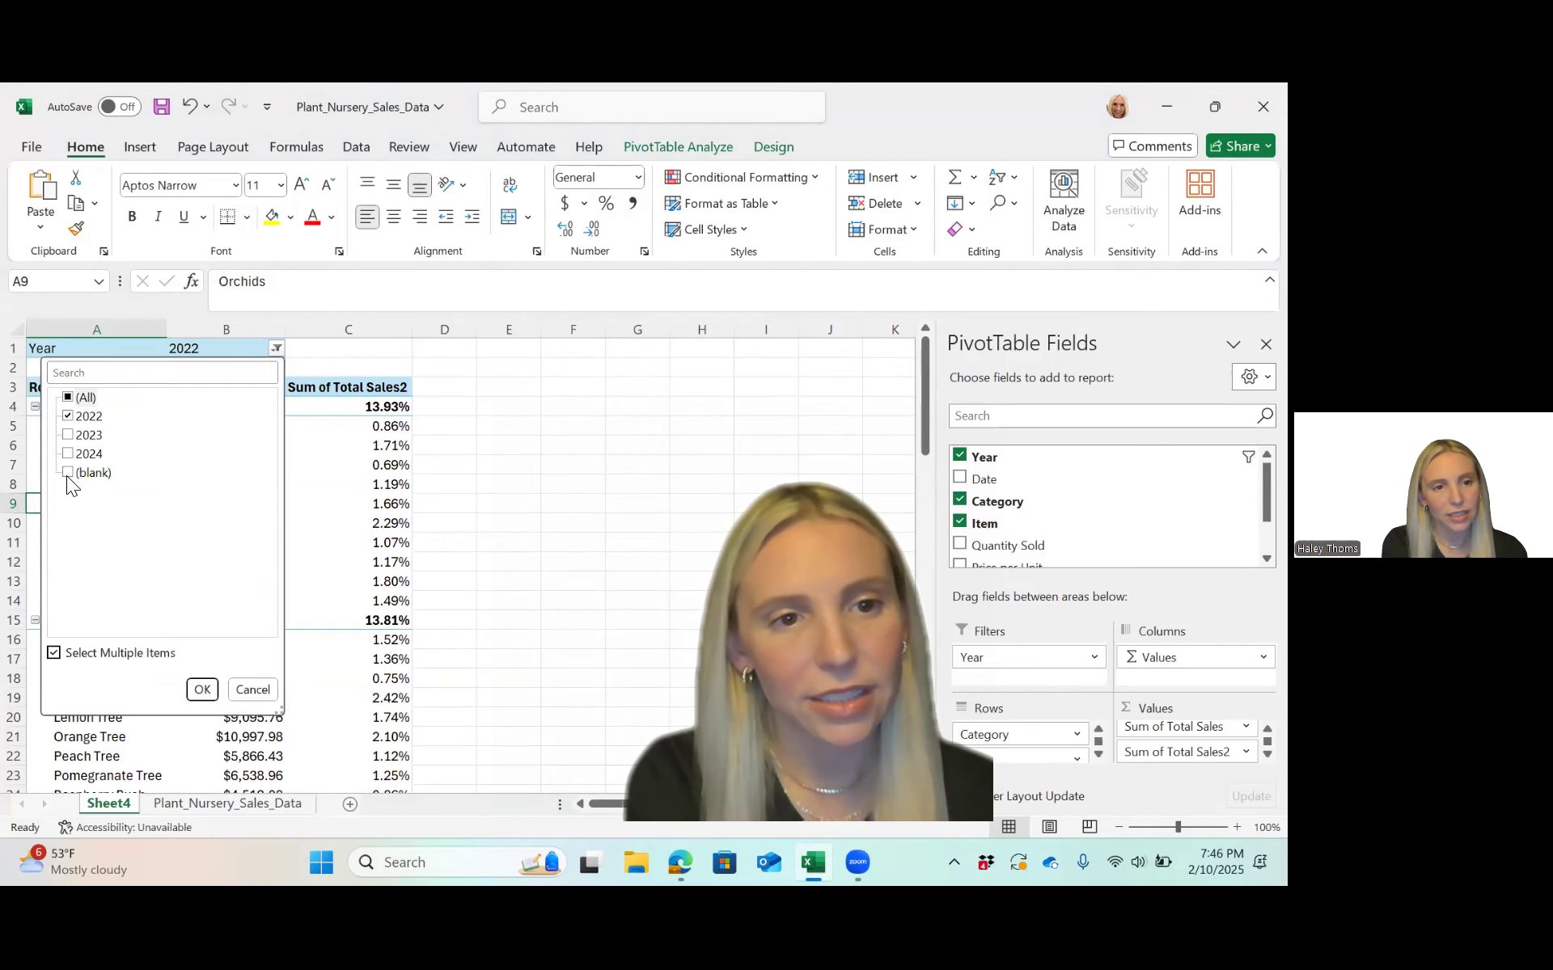
click(68, 417)
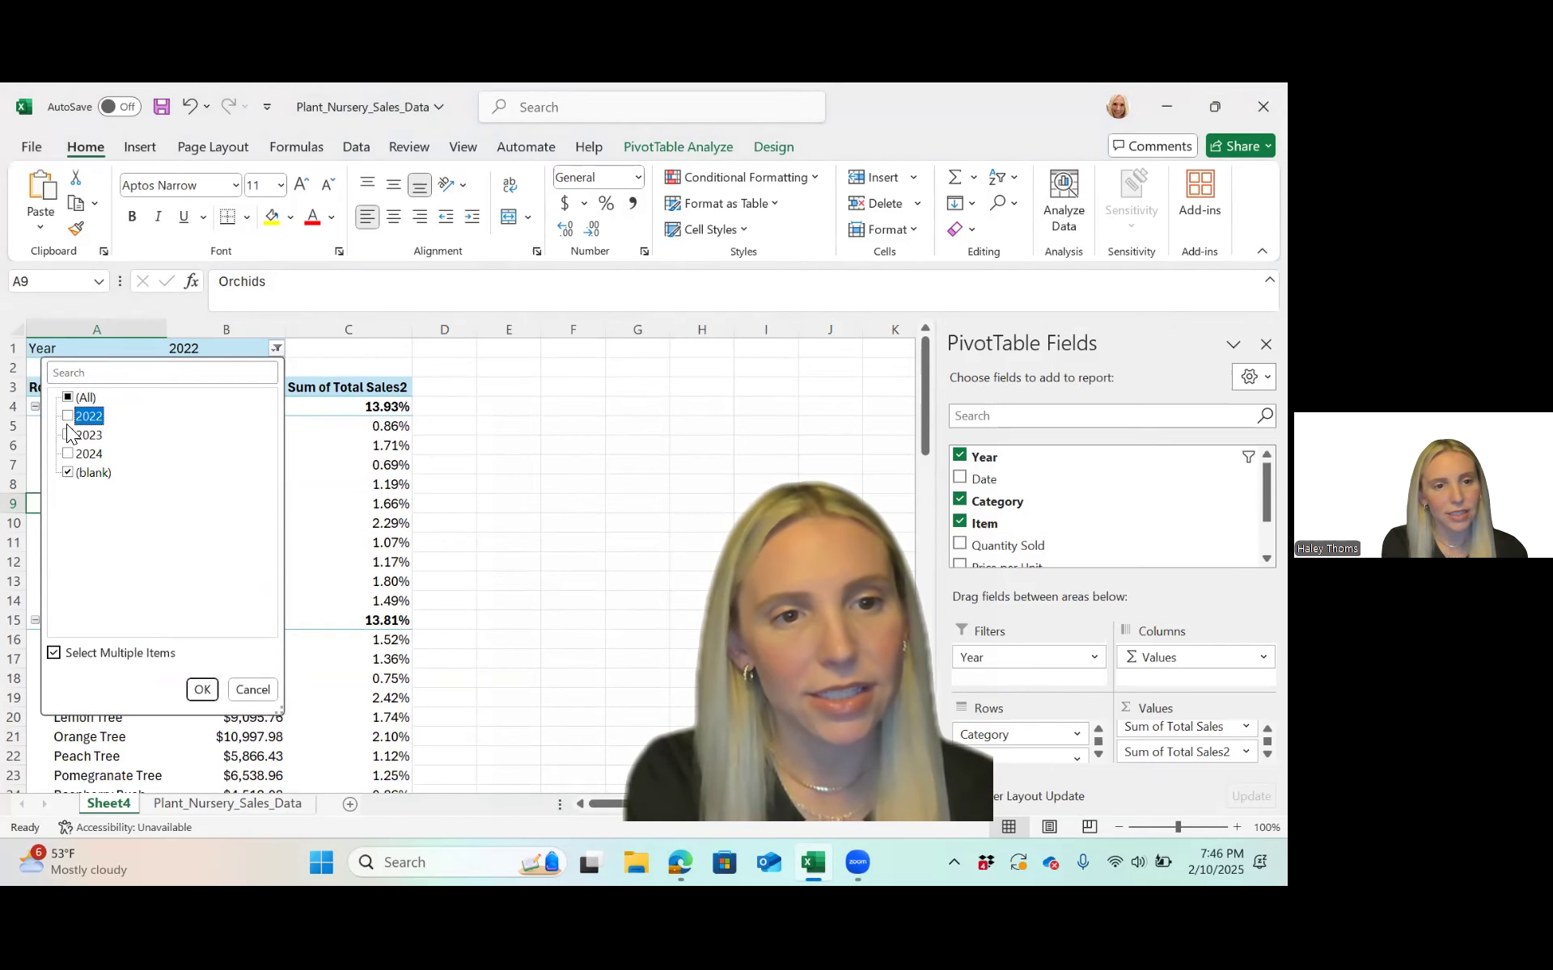
click(201, 690)
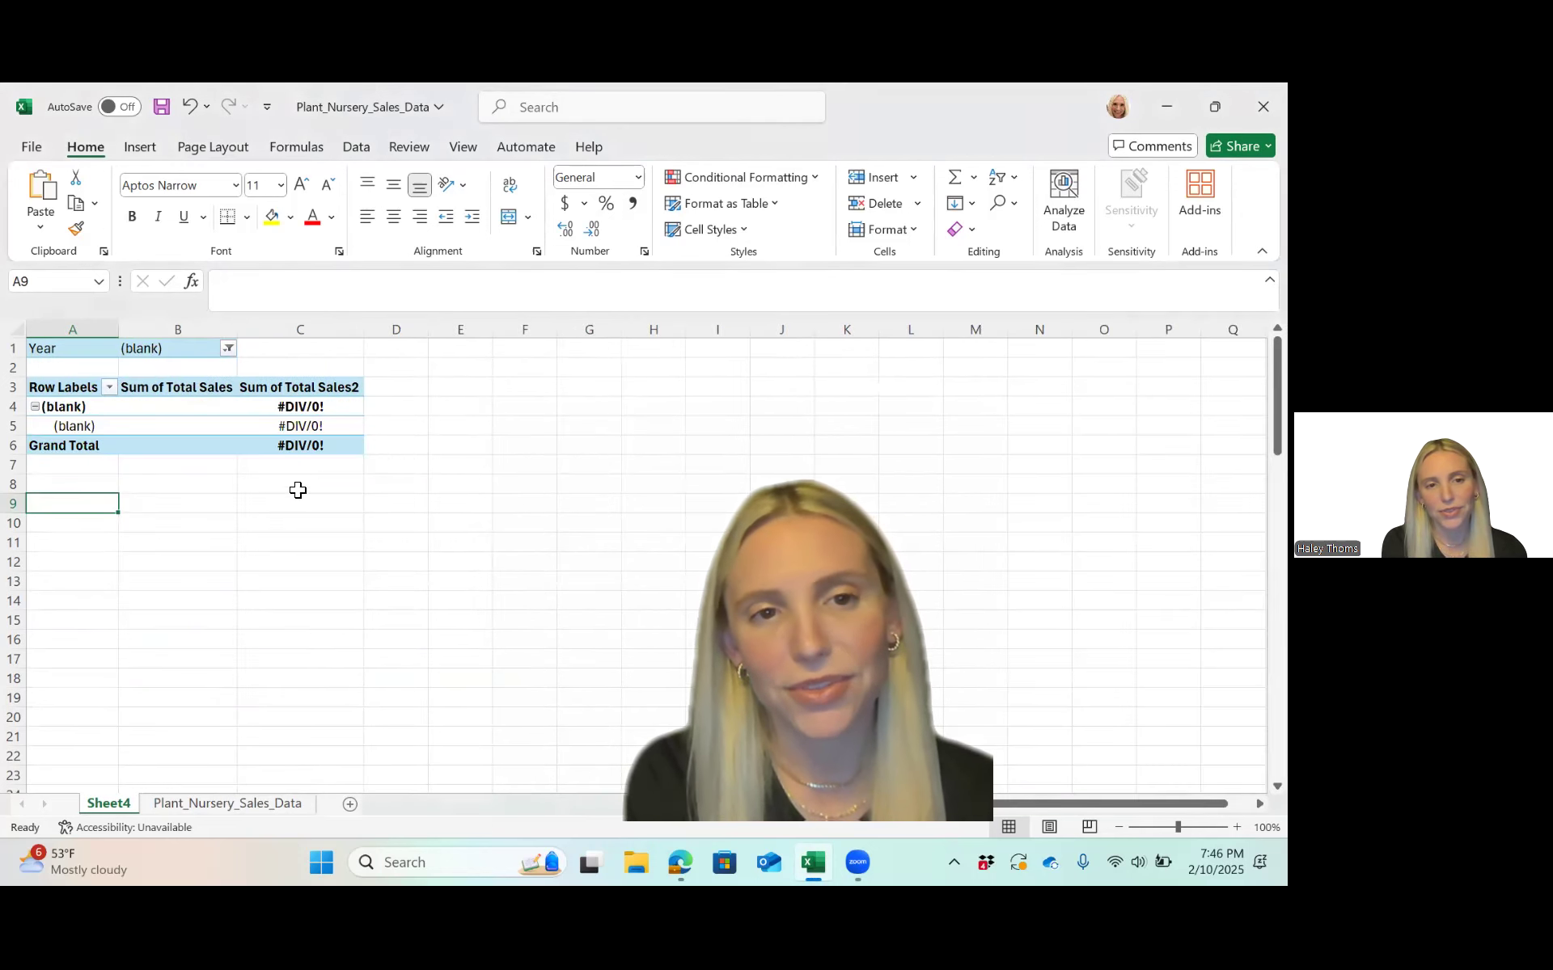
click(230, 348)
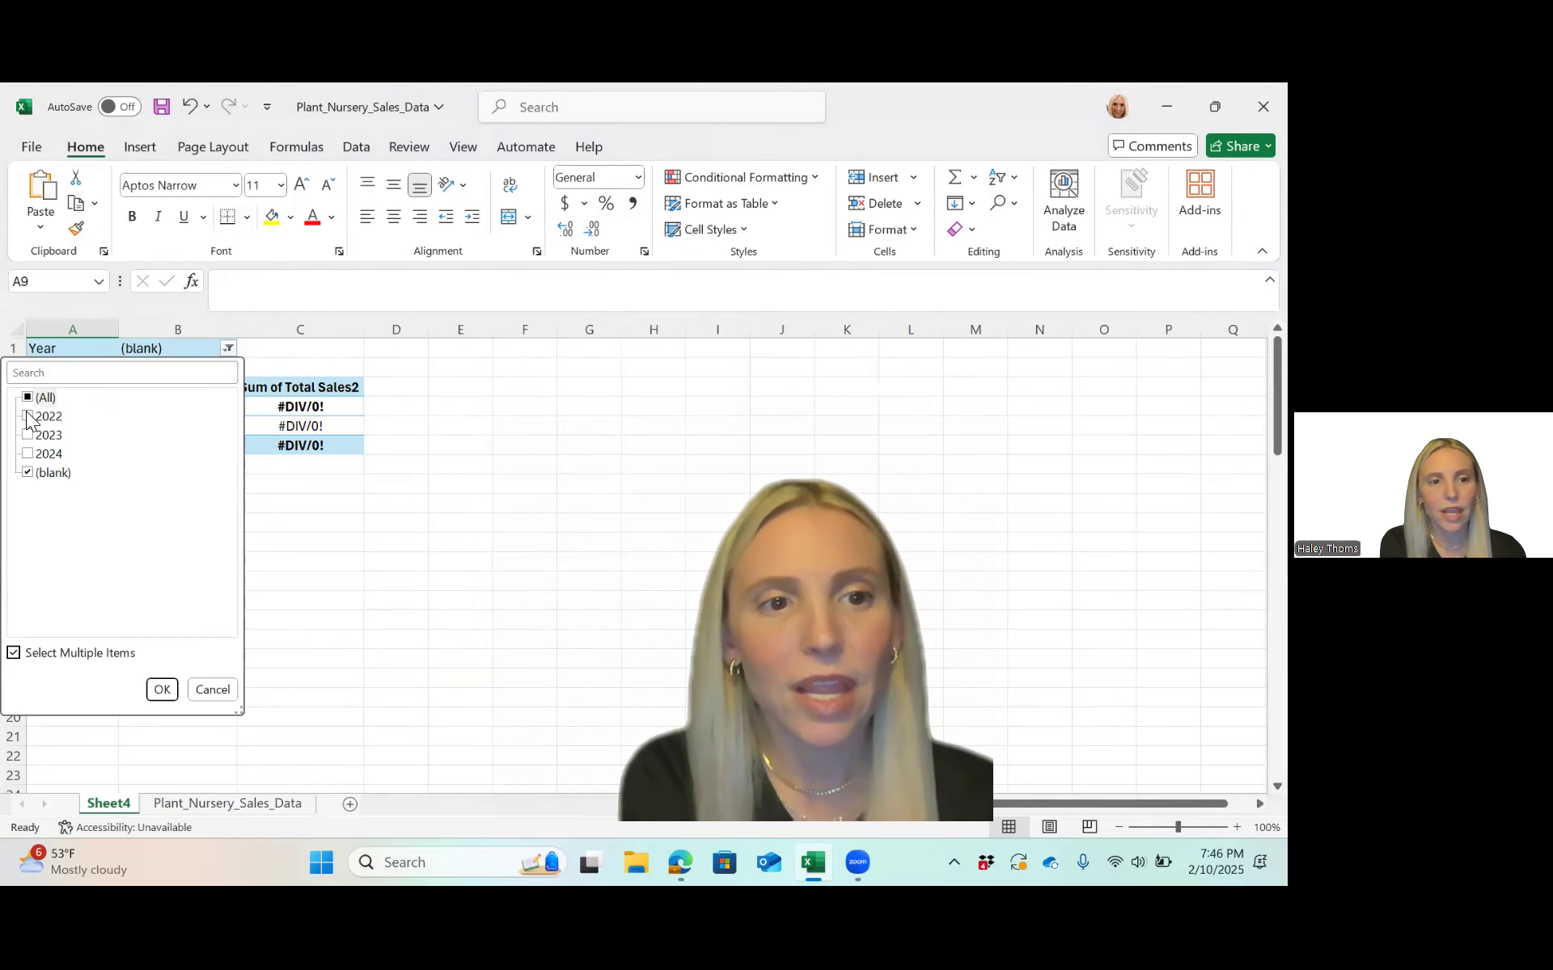
click(163, 697)
mouse_move(1009, 668)
mouse_down()
mouse_move(1044, 481)
mouse_move(1022, 458)
mouse_move(1027, 671)
mouse_move(1008, 657)
mouse_up()
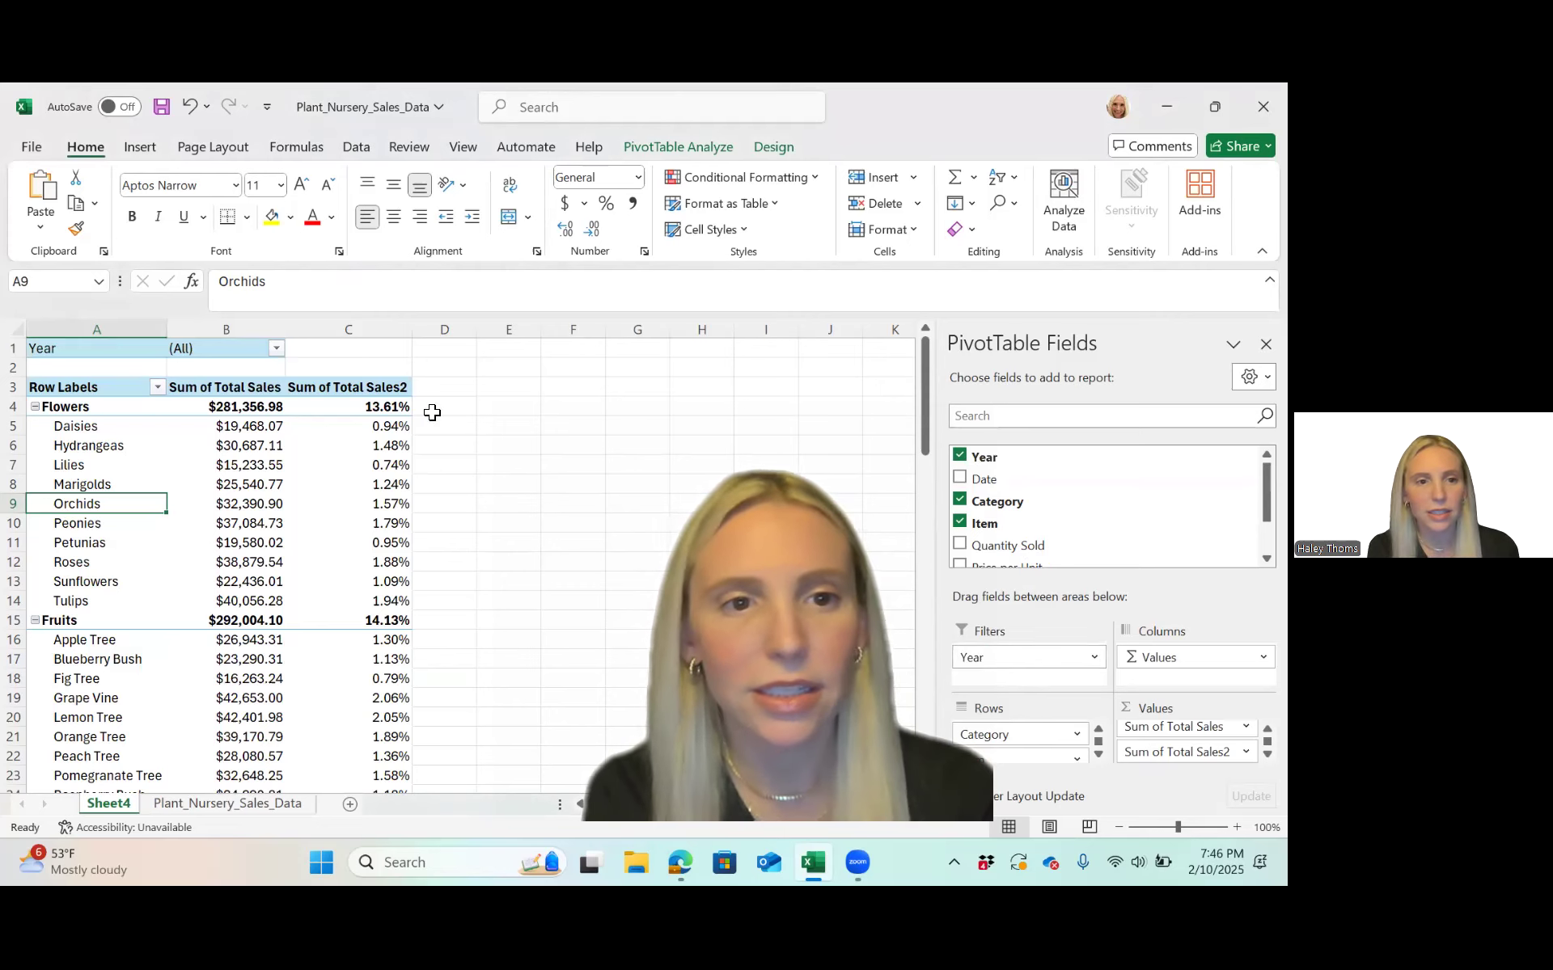
- Filter the PivotTable to show only the sales from 2022 and review the listed items
click(277, 349)
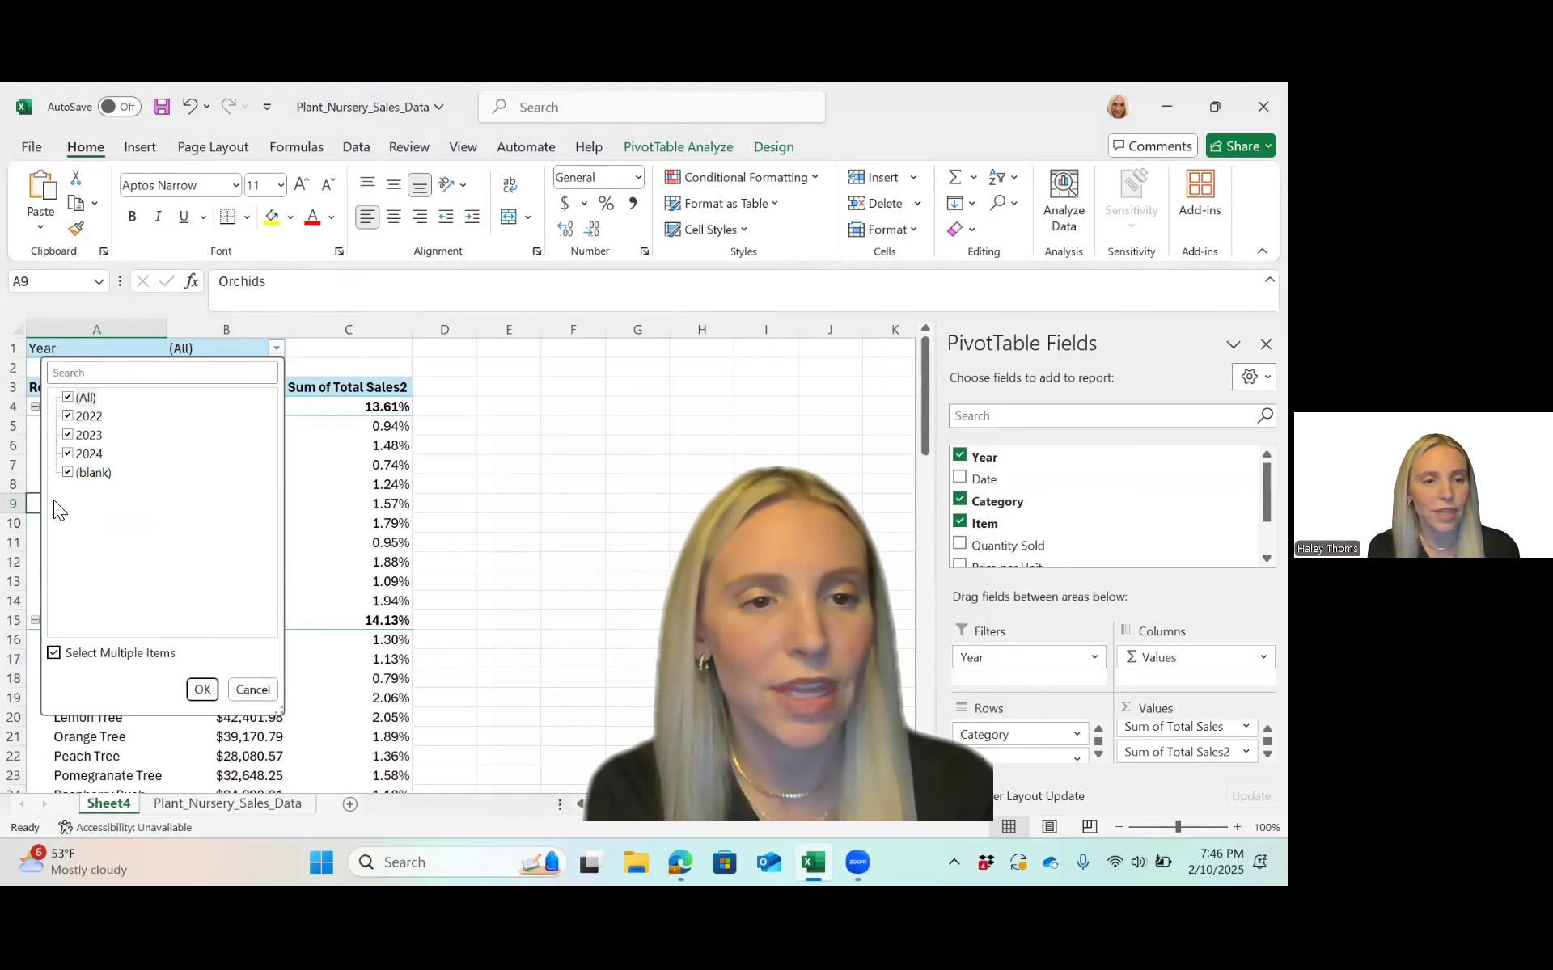
click(67, 473)
click(69, 398)
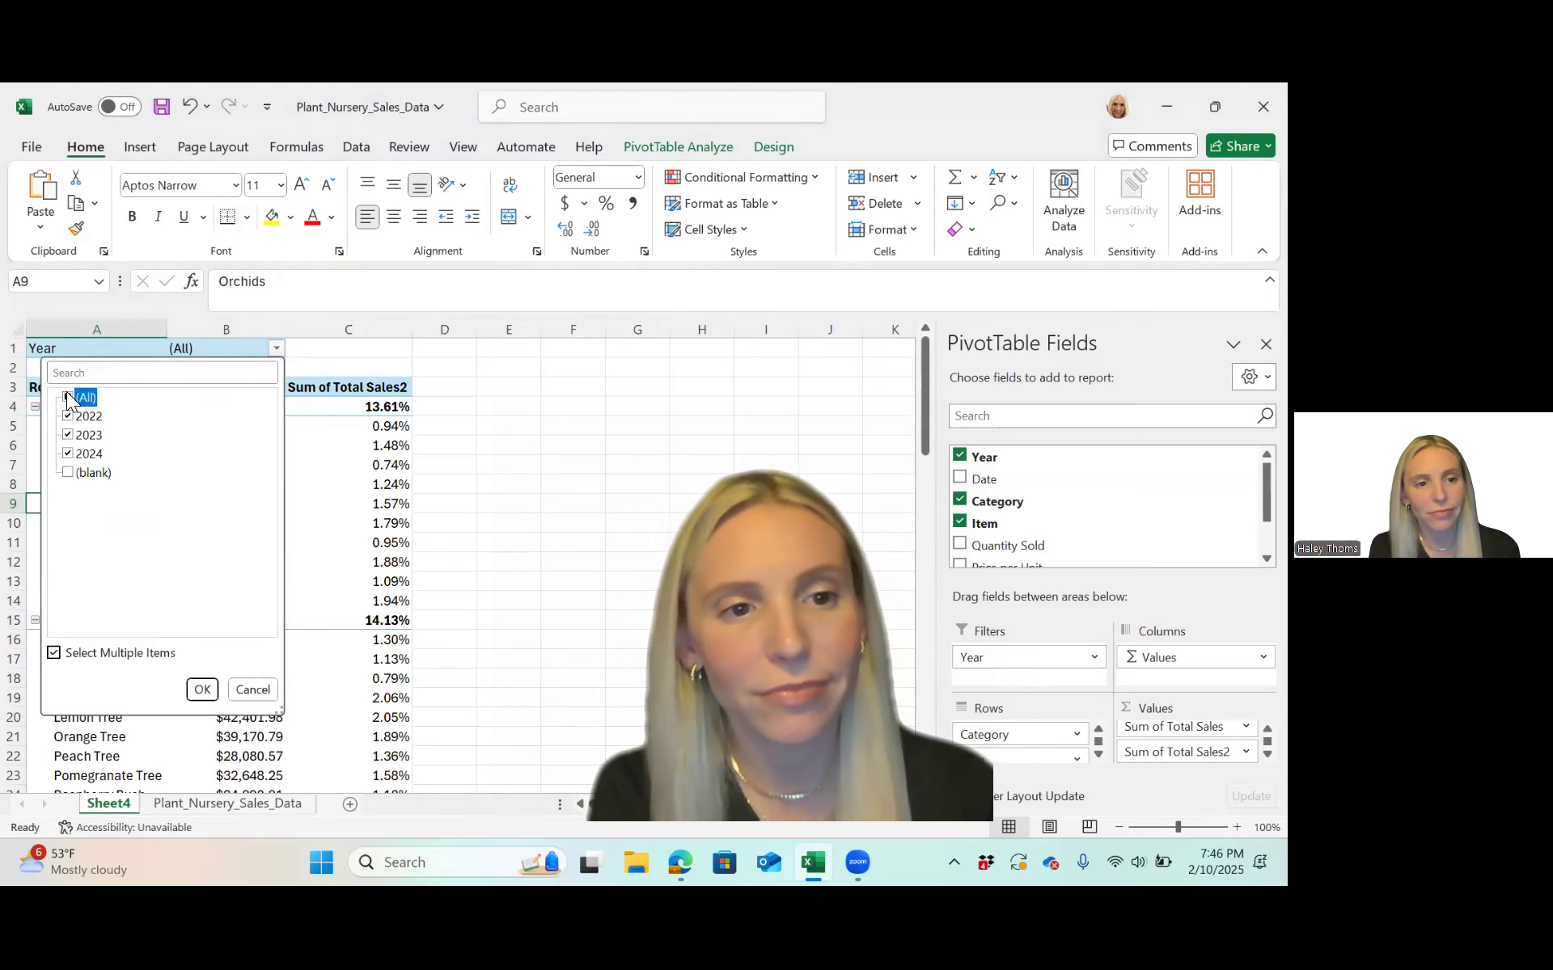
click(68, 398)
click(68, 417)
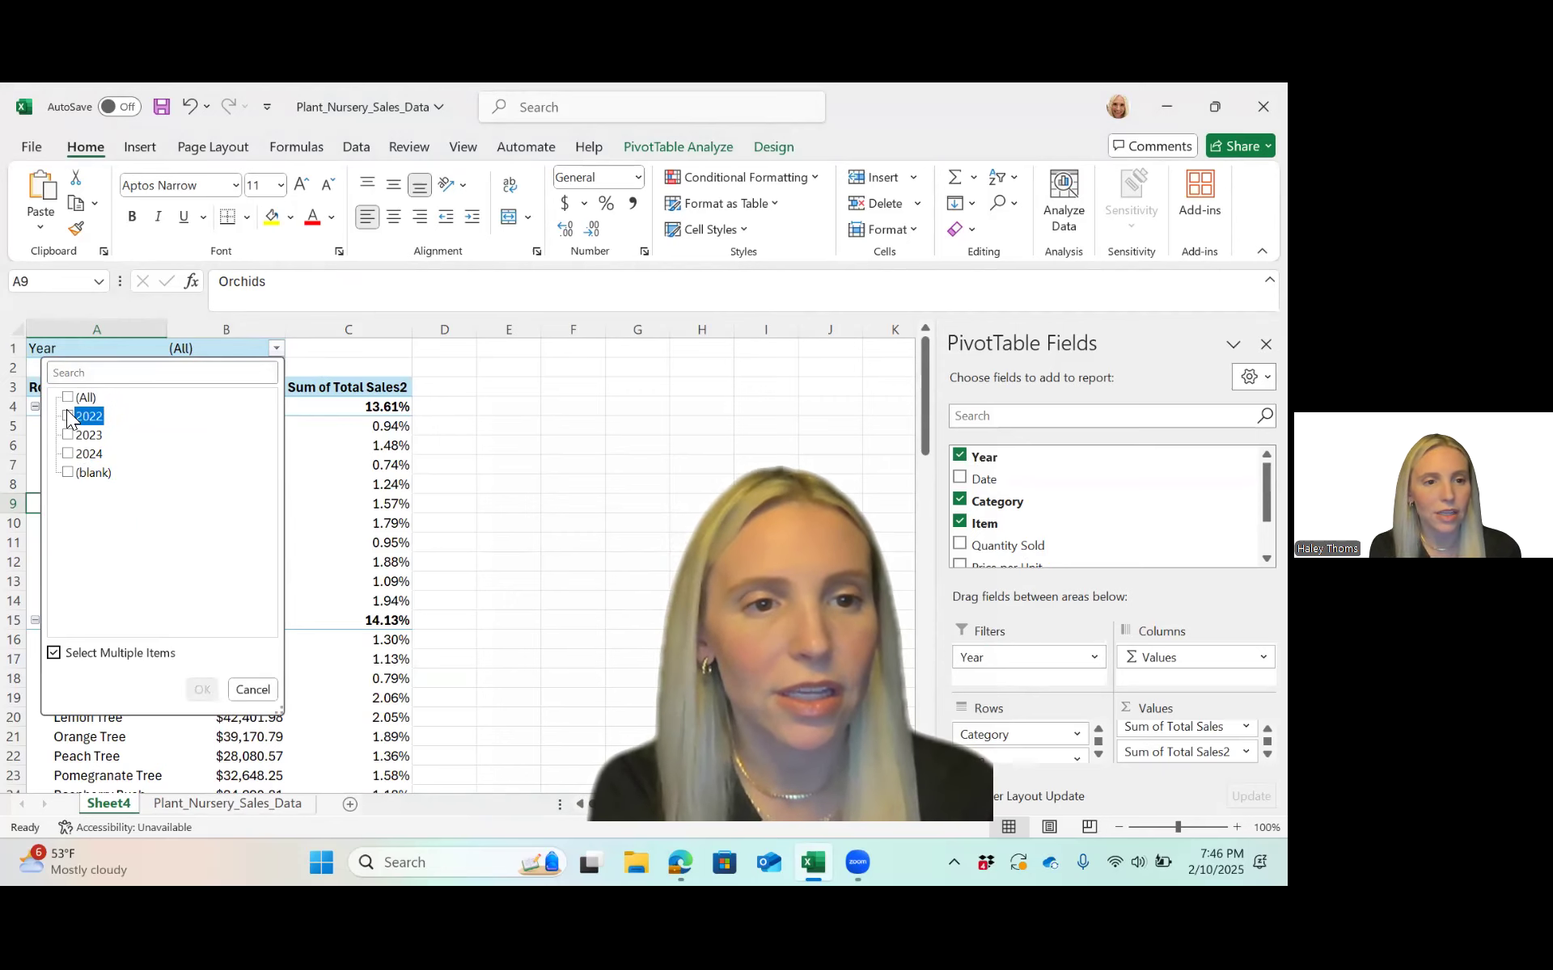
click(202, 690)
scroll(310, 643, down, 18)
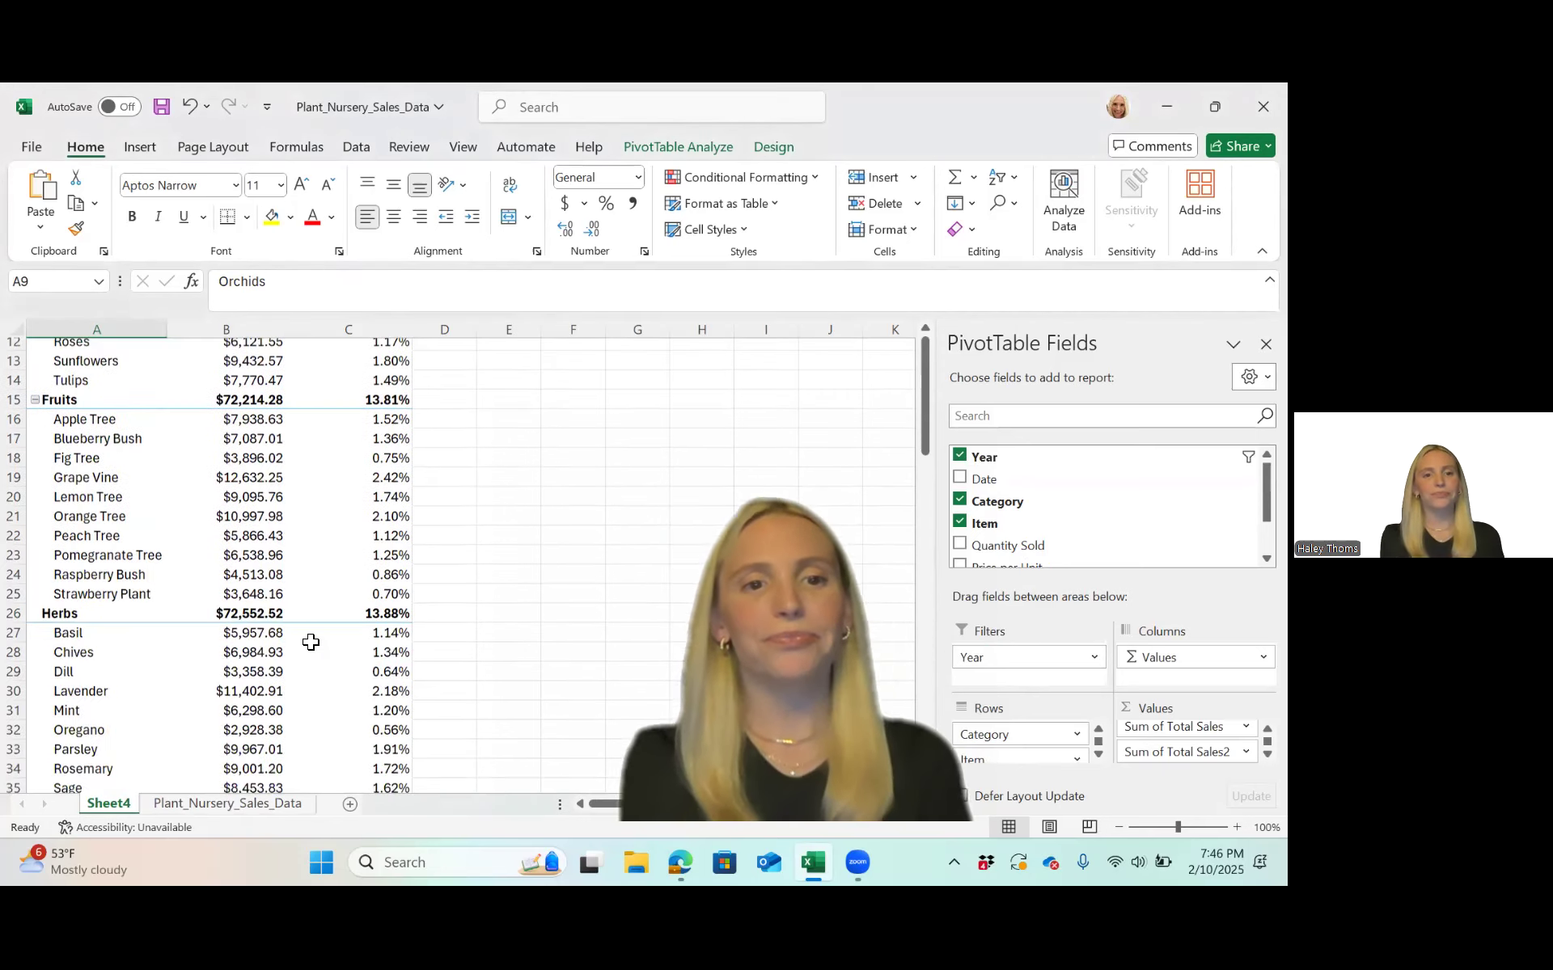
- Extend the PivotTable's Year filter to show both 2022 and 2023
scroll(311, 642, up, 9)
scroll(312, 642, up, 10)
click(276, 348)
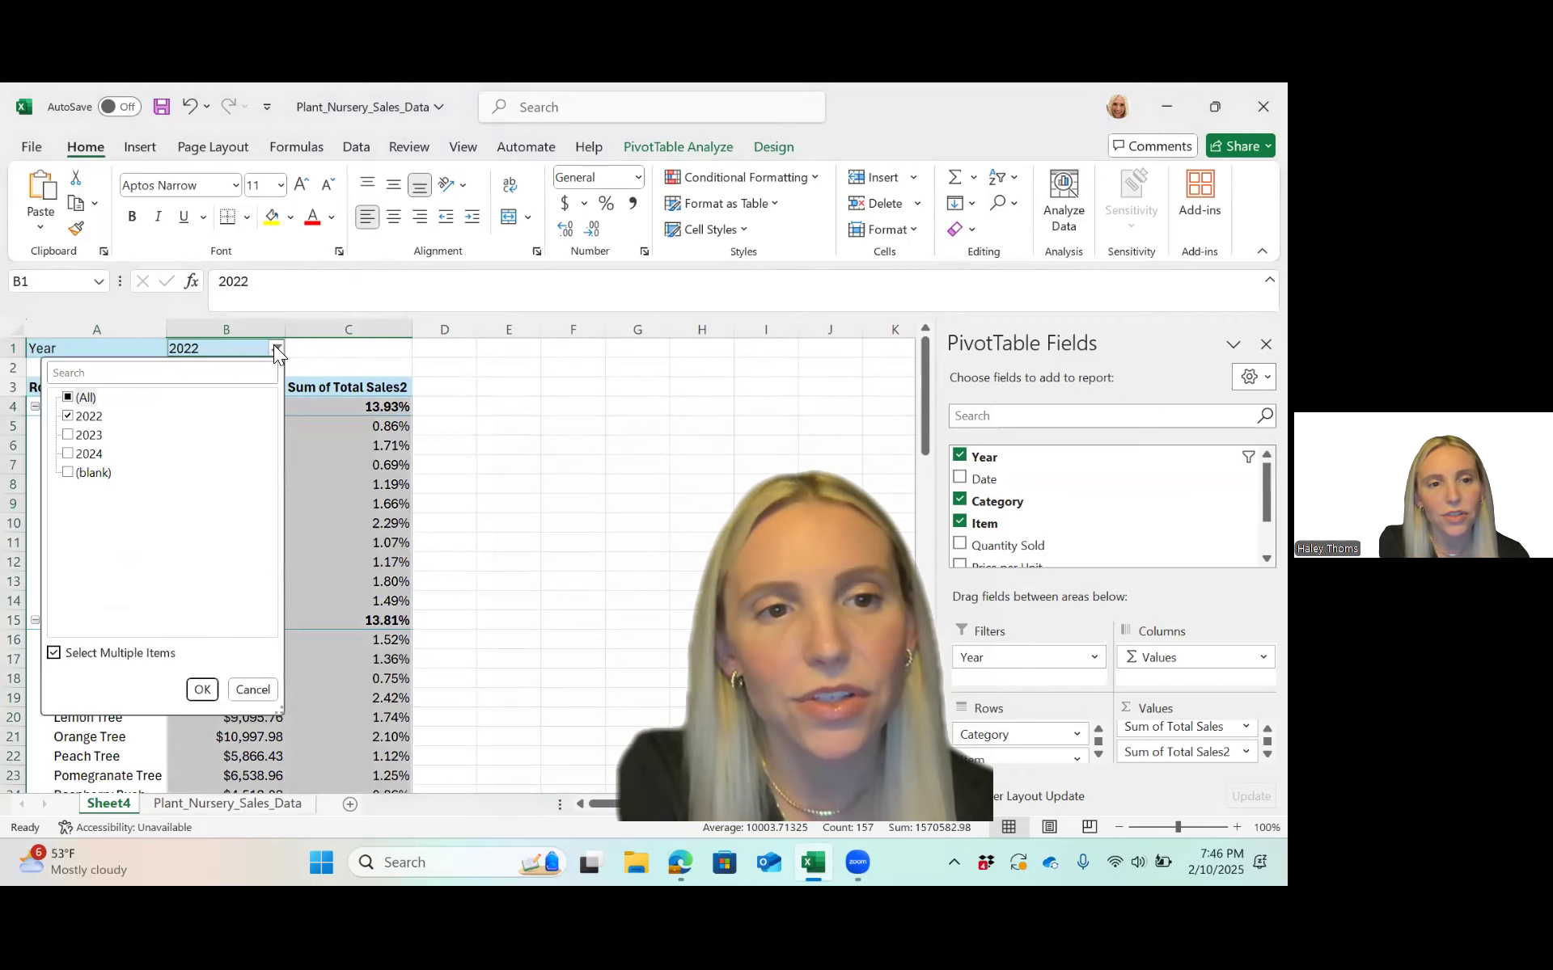
click(68, 436)
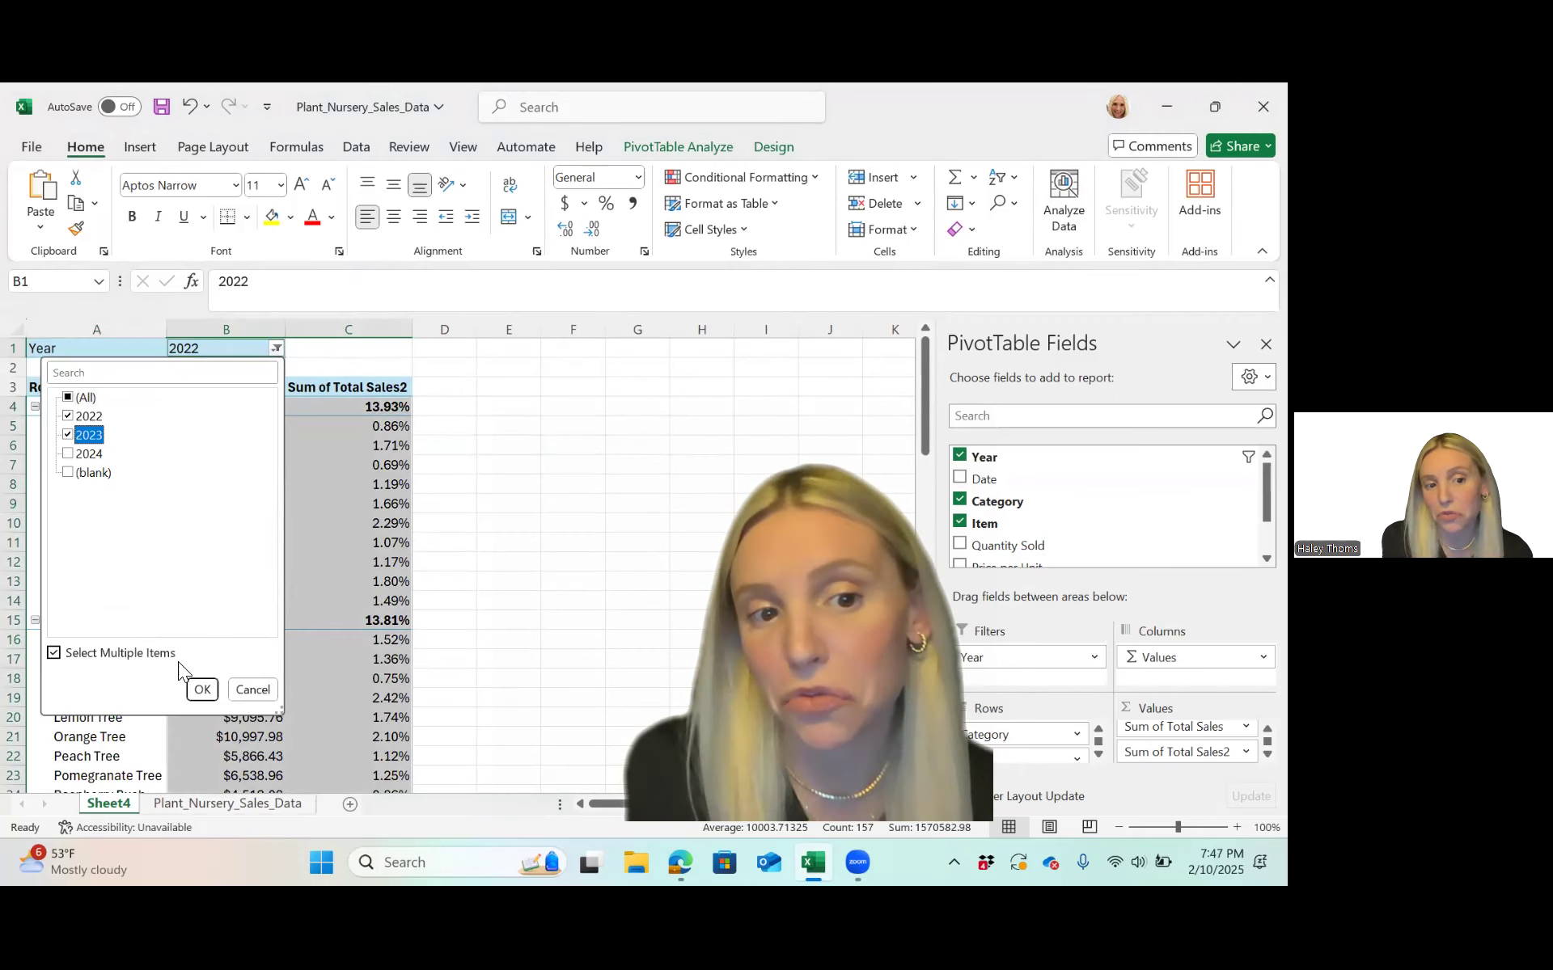
click(203, 691)
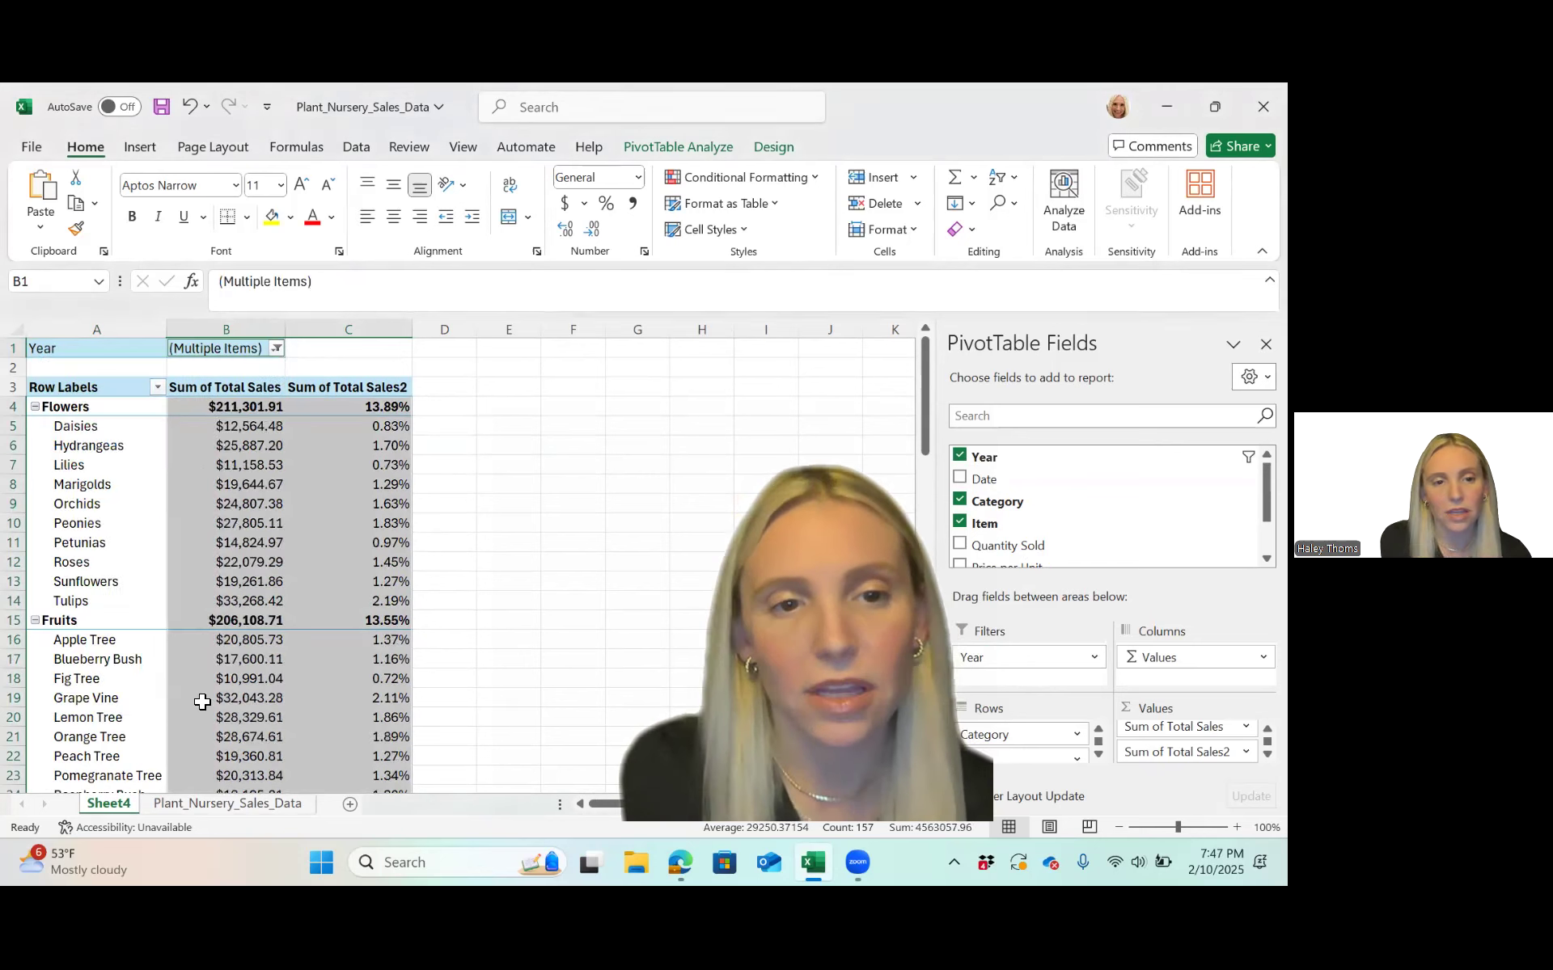
- Restrict the PivotTable's Year filter to 2024 only and review the item totals down to the Grand Total row
click(276, 348)
click(68, 418)
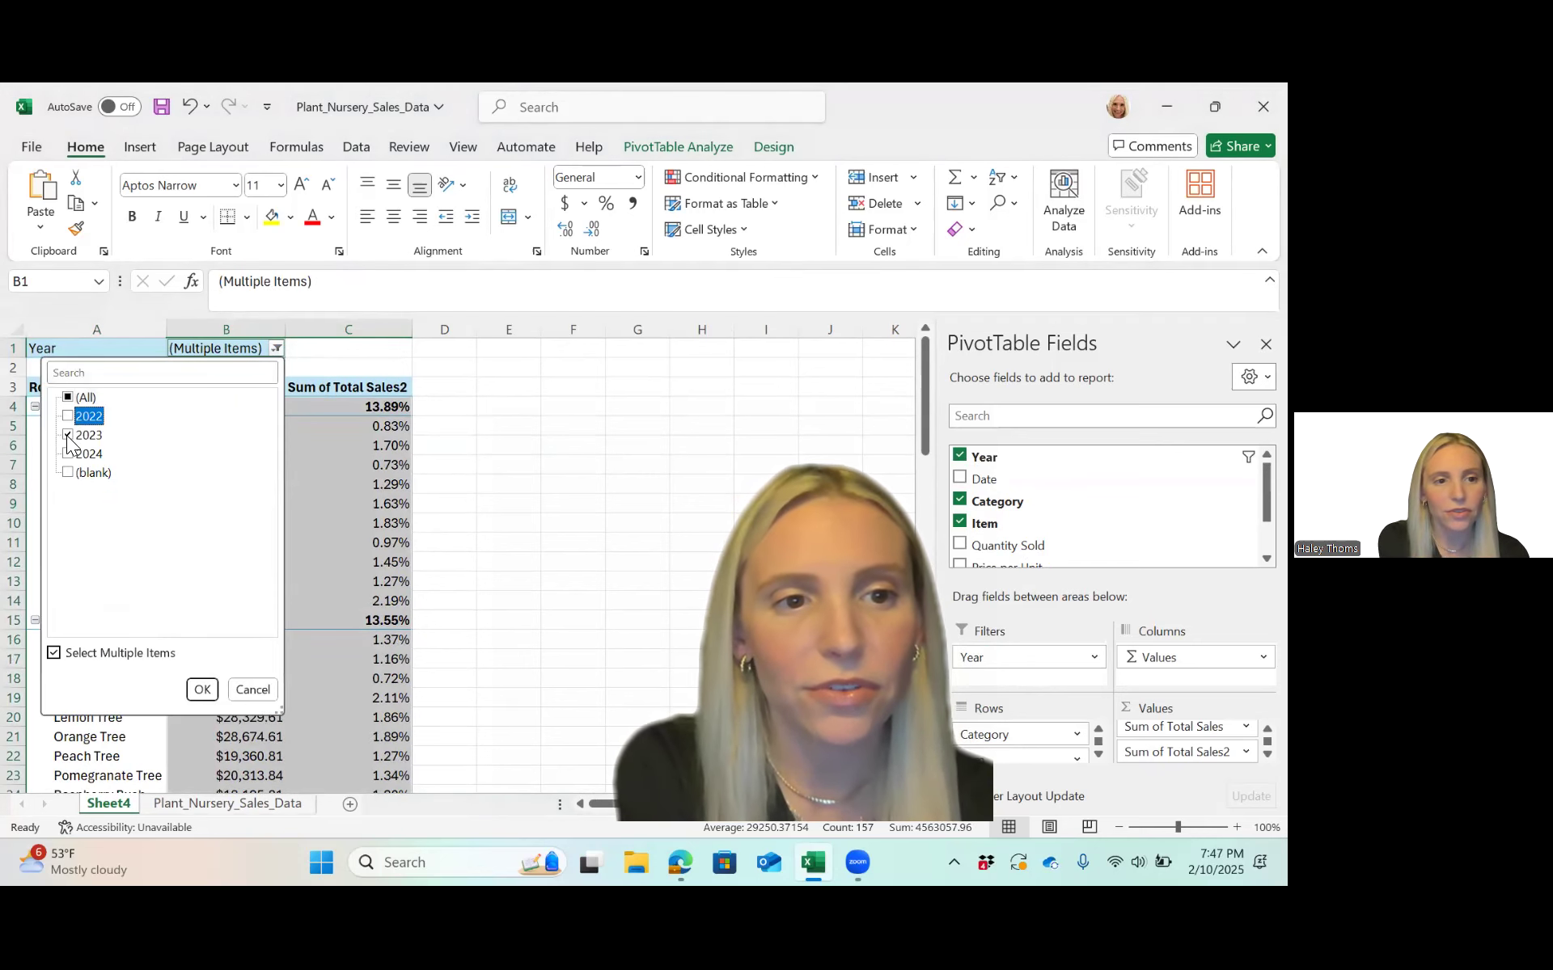
click(68, 436)
click(67, 456)
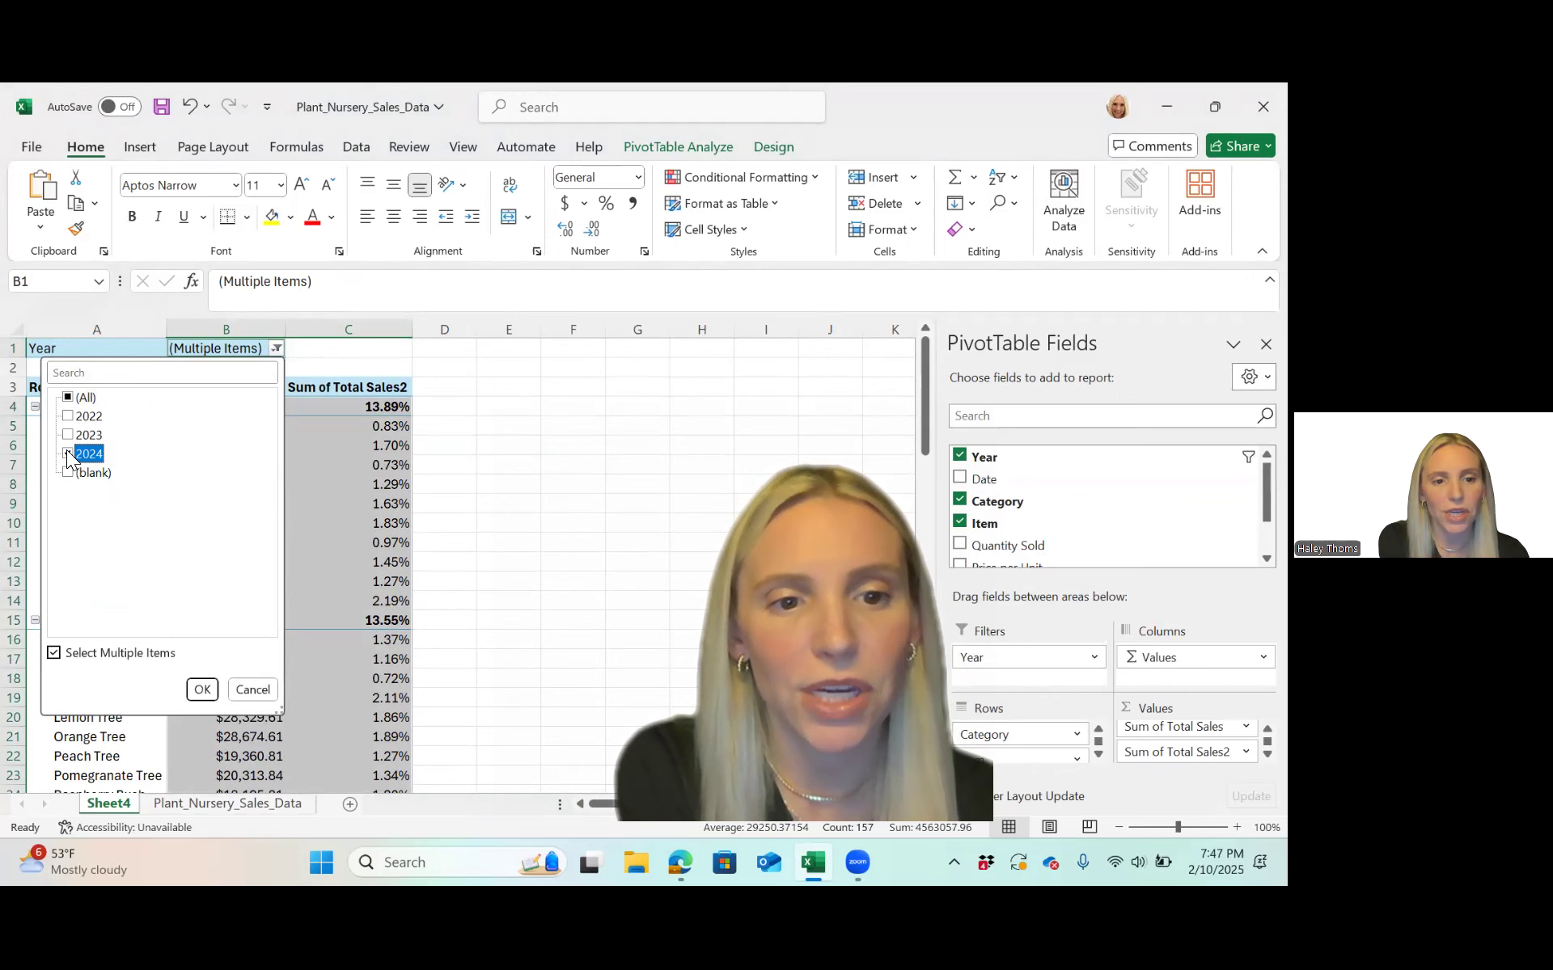
click(201, 691)
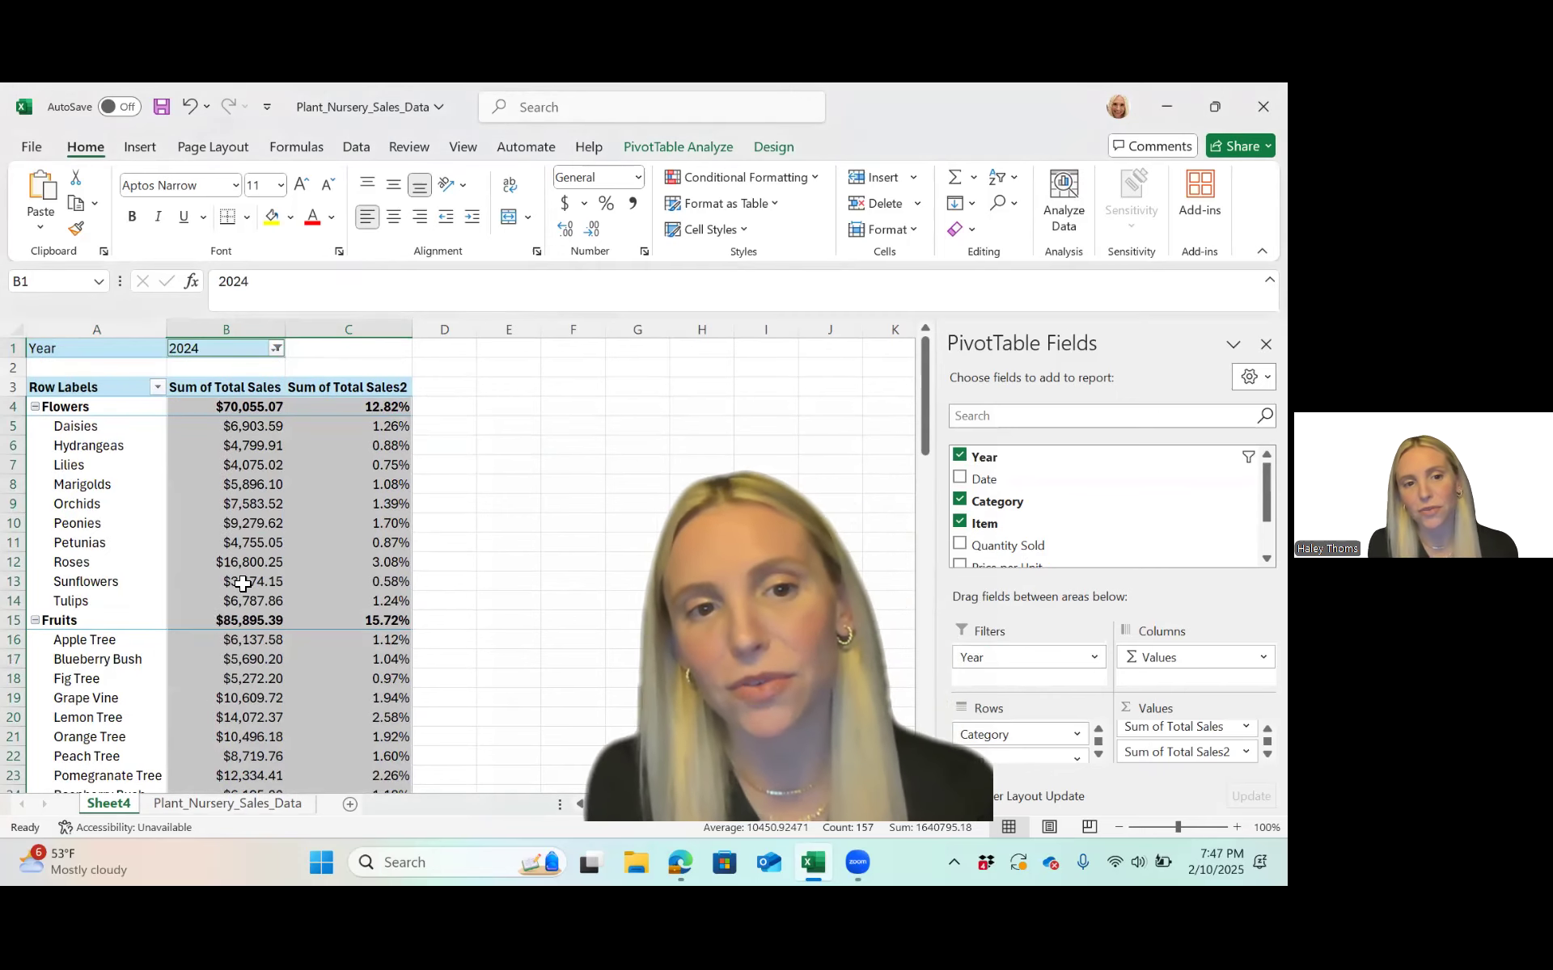
scroll(224, 604, down, 12)
scroll(224, 603, down, 11)
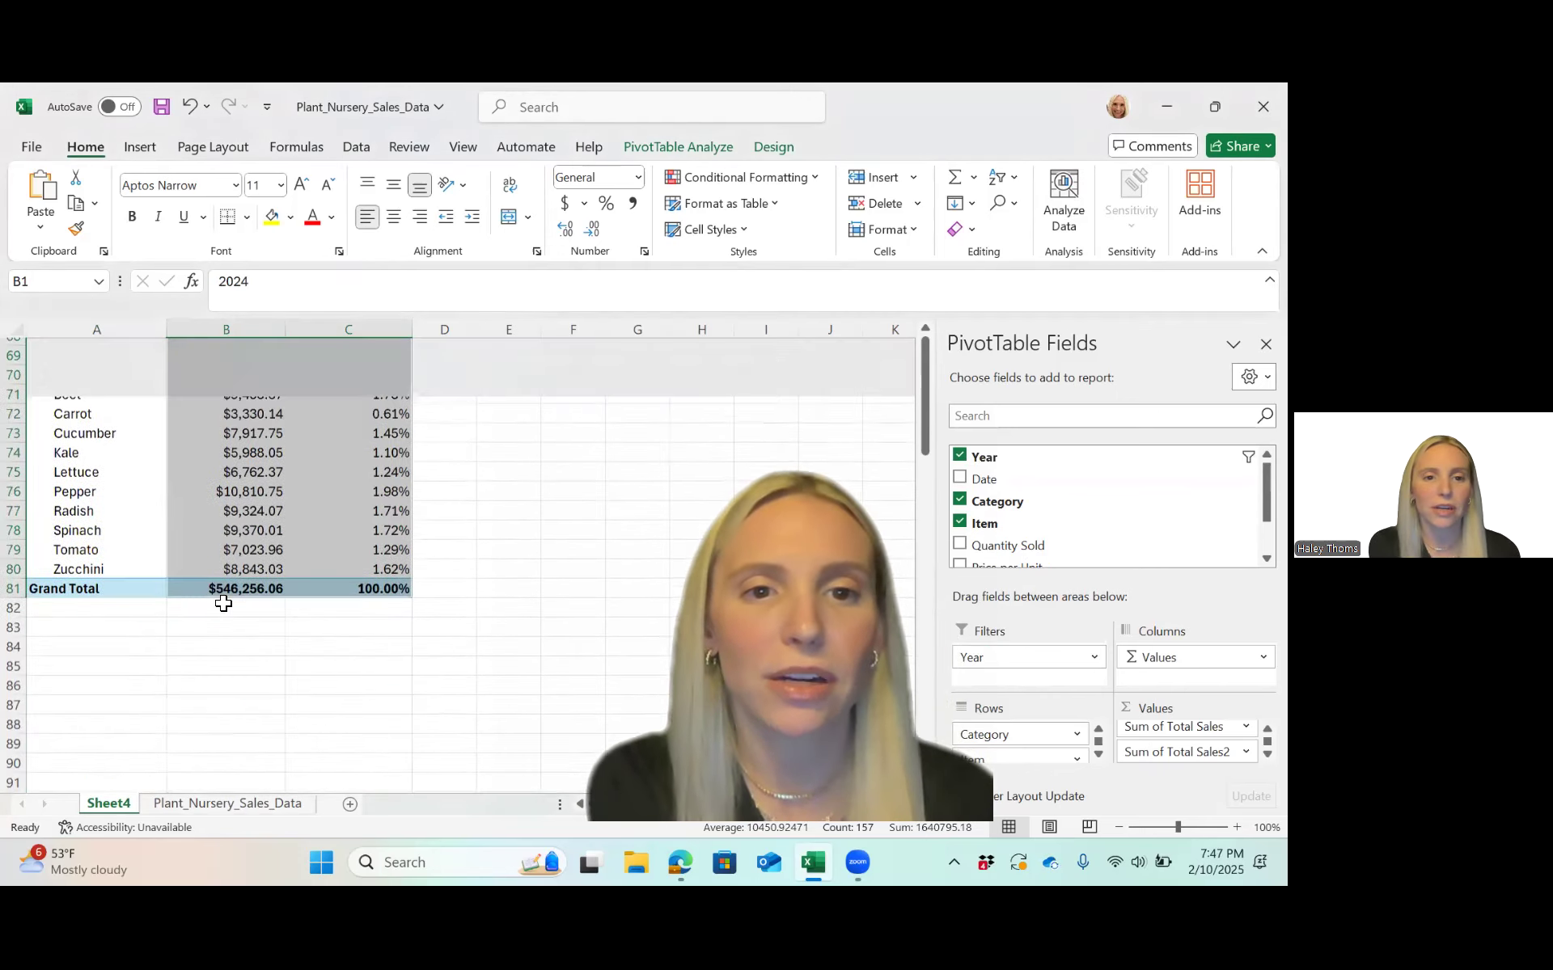
scroll(224, 604, up, 20)
scroll(224, 603, down, 2)
scroll(224, 604, up, 3)
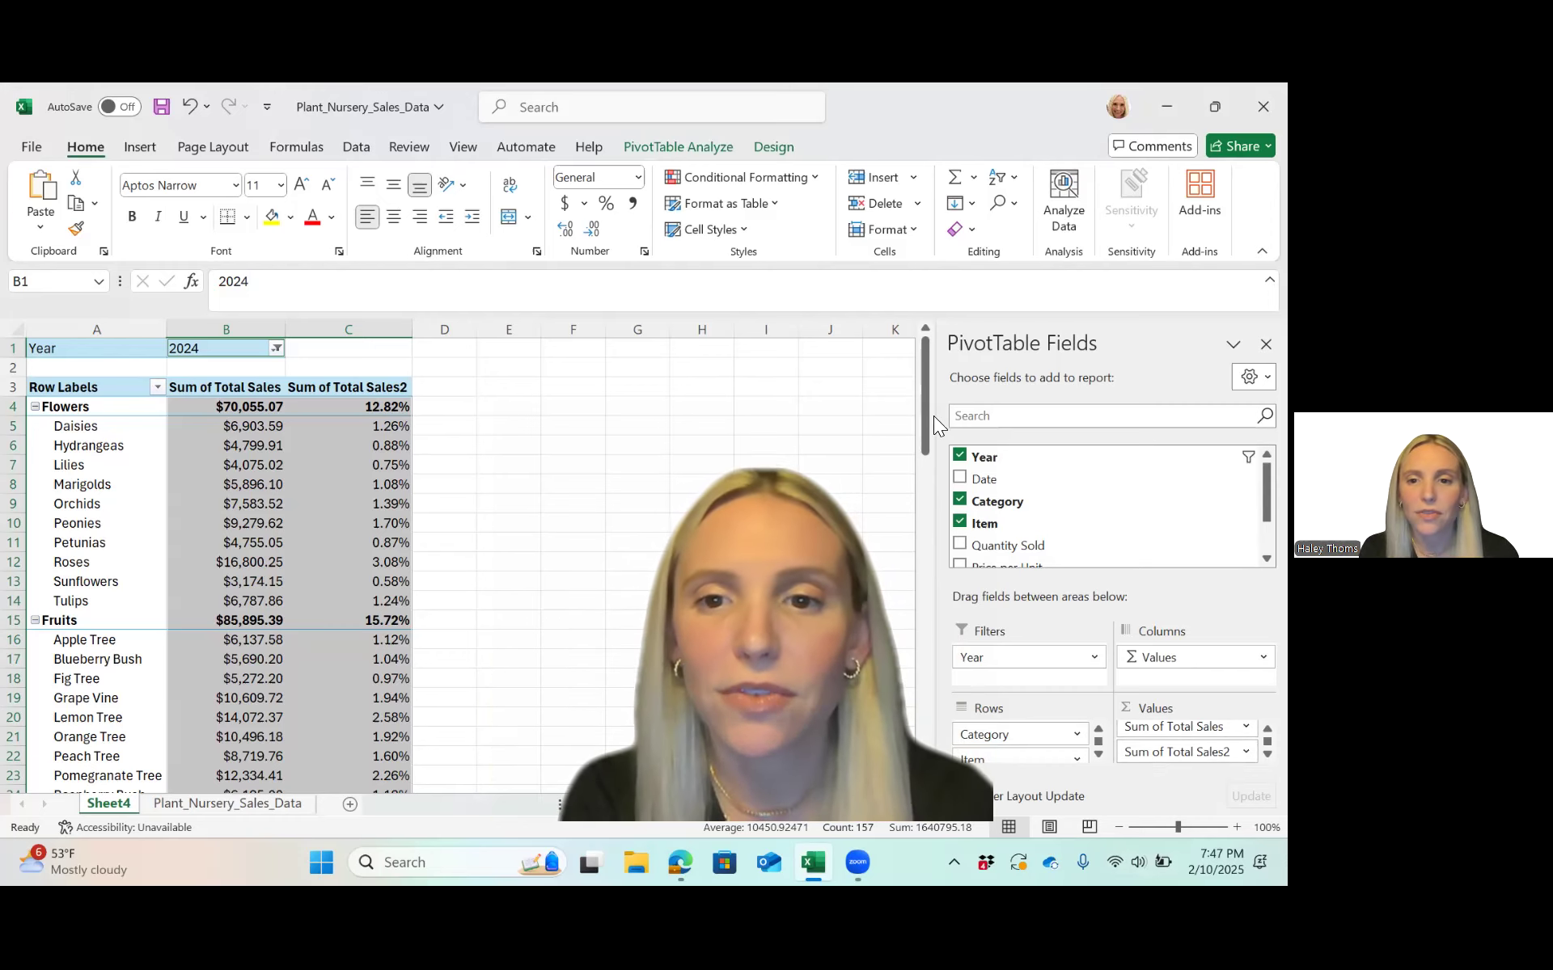
- Look over the PivotTable's field list, check the source rows on the Plant_Nursery_Sales_Data sheet, and return to the PivotTable on Sheet4
drag(921, 414, 972, 551)
drag(988, 393, 995, 383)
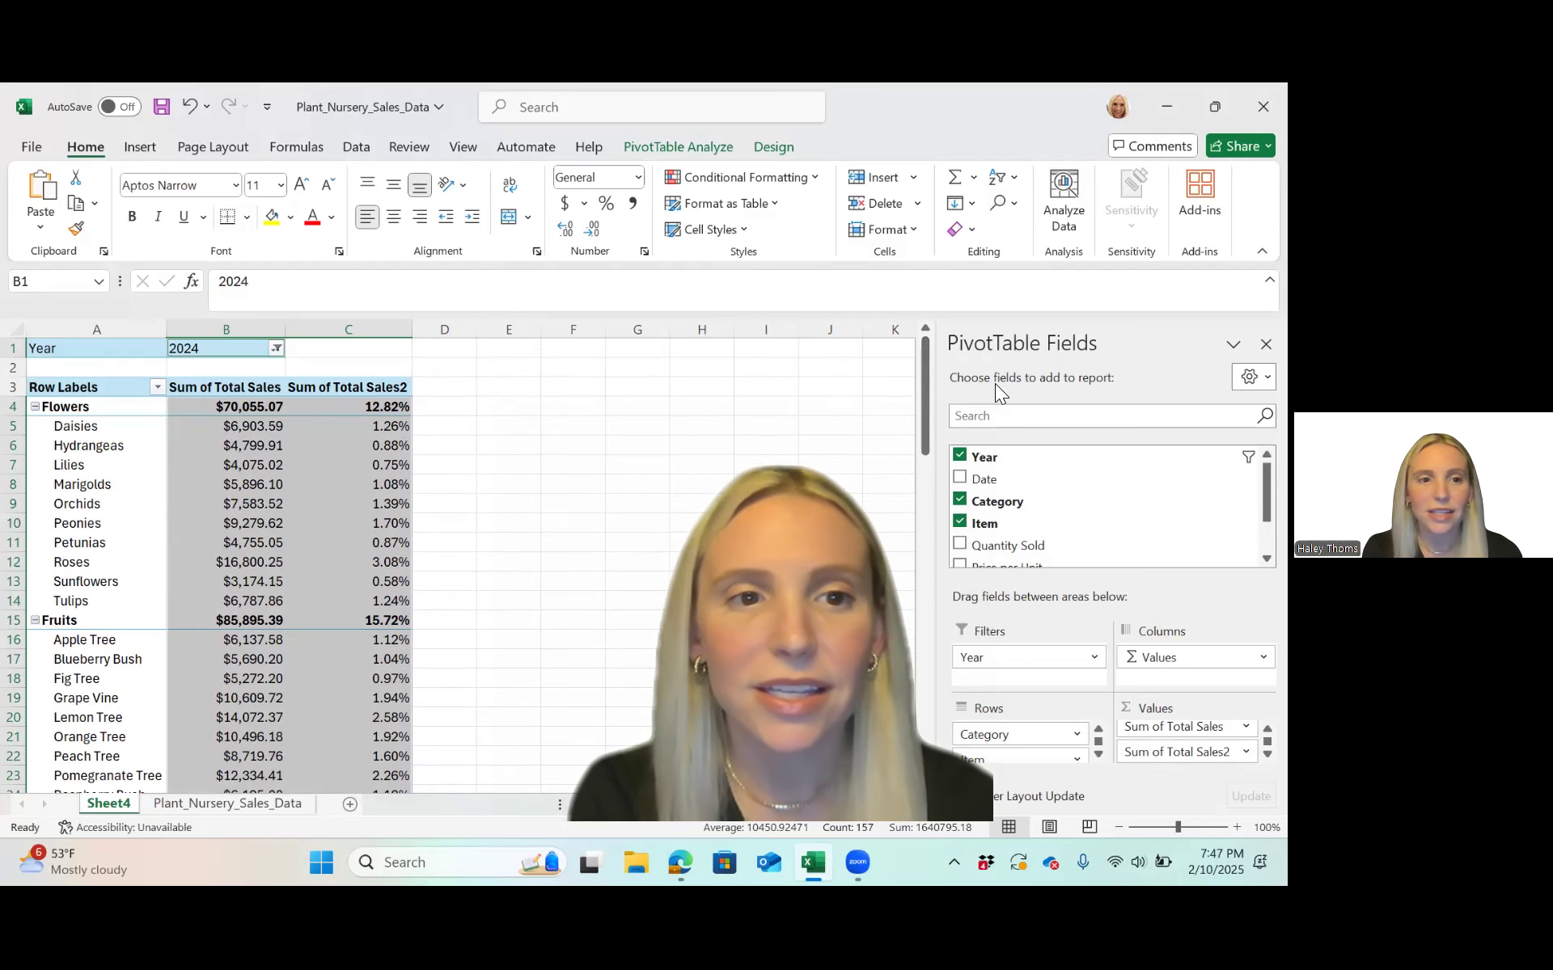
click(398, 389)
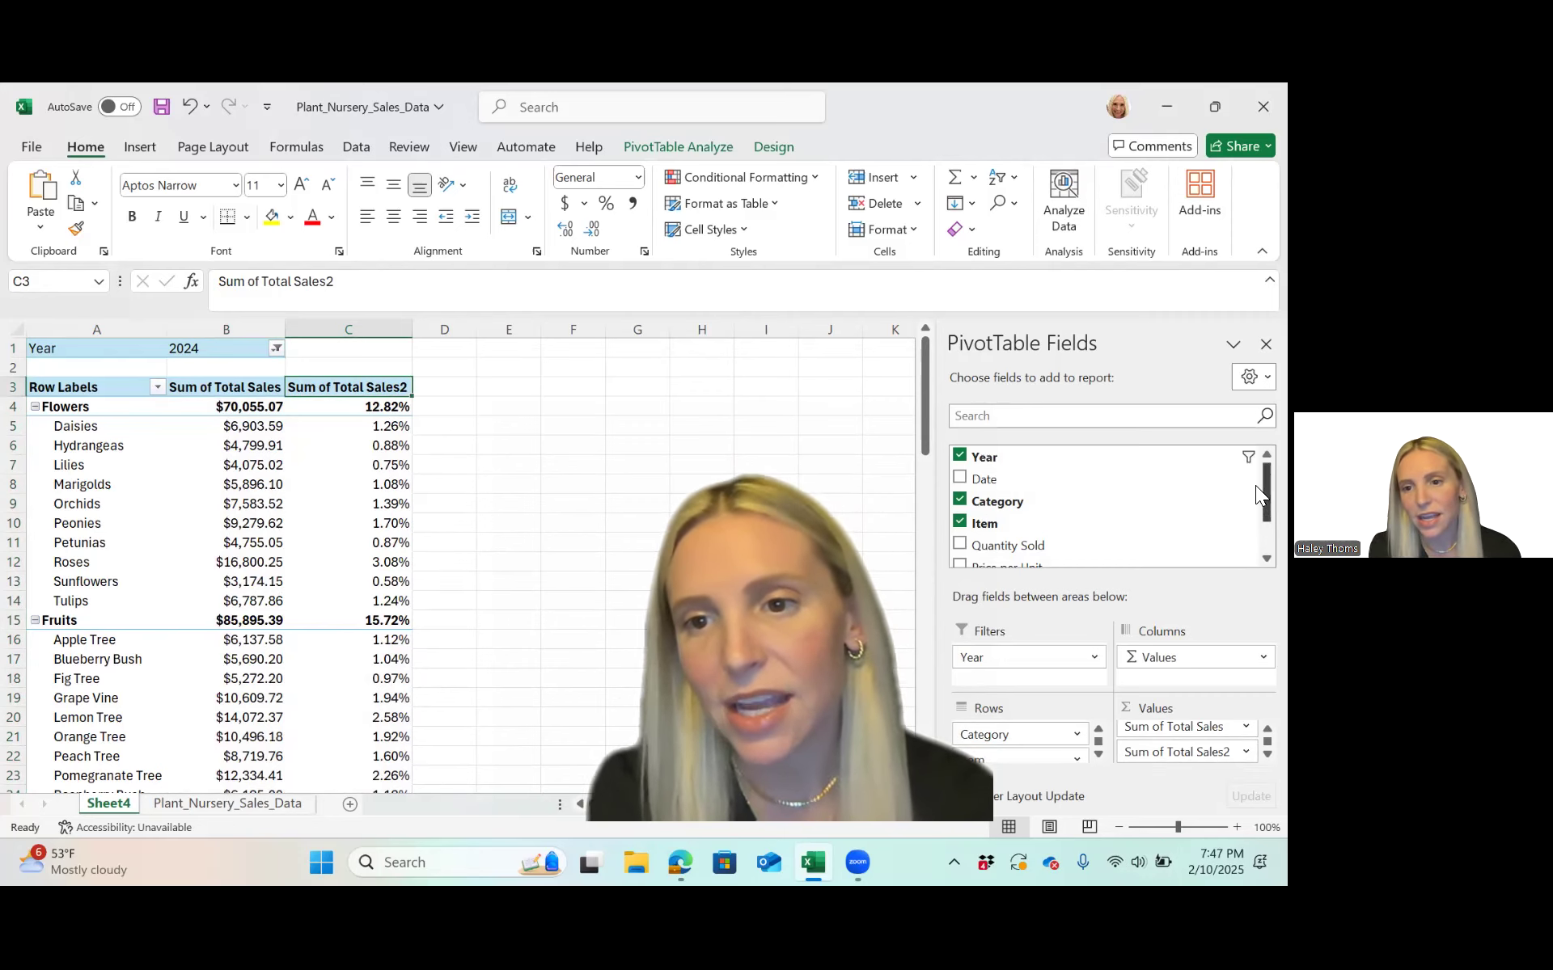
scroll(1255, 490, down, 3)
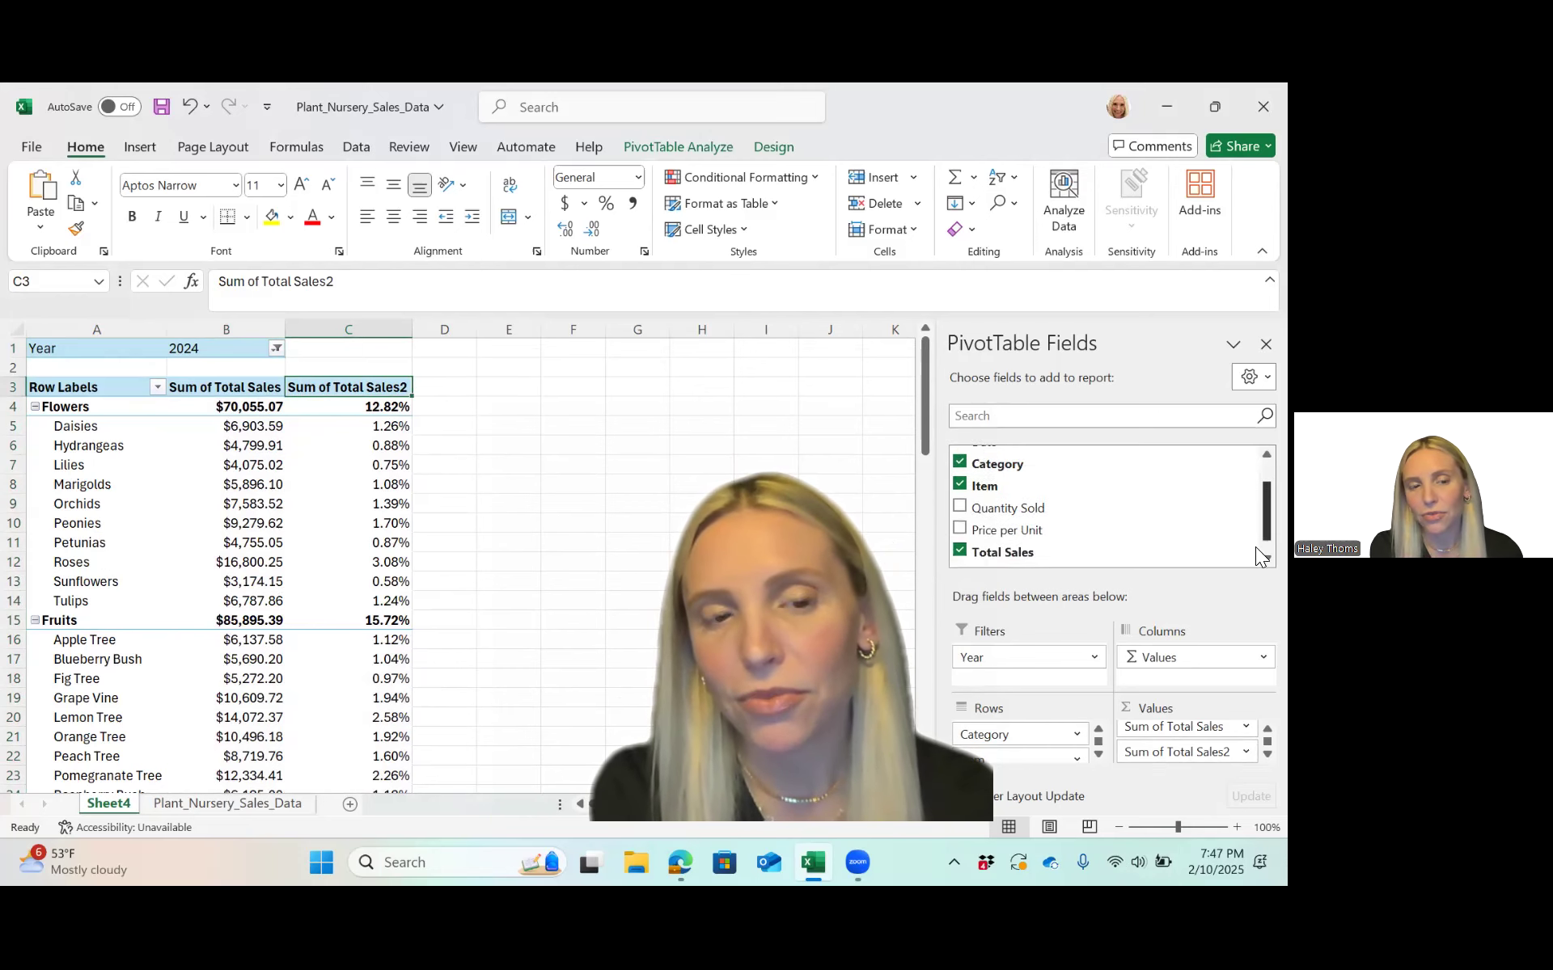
click(235, 803)
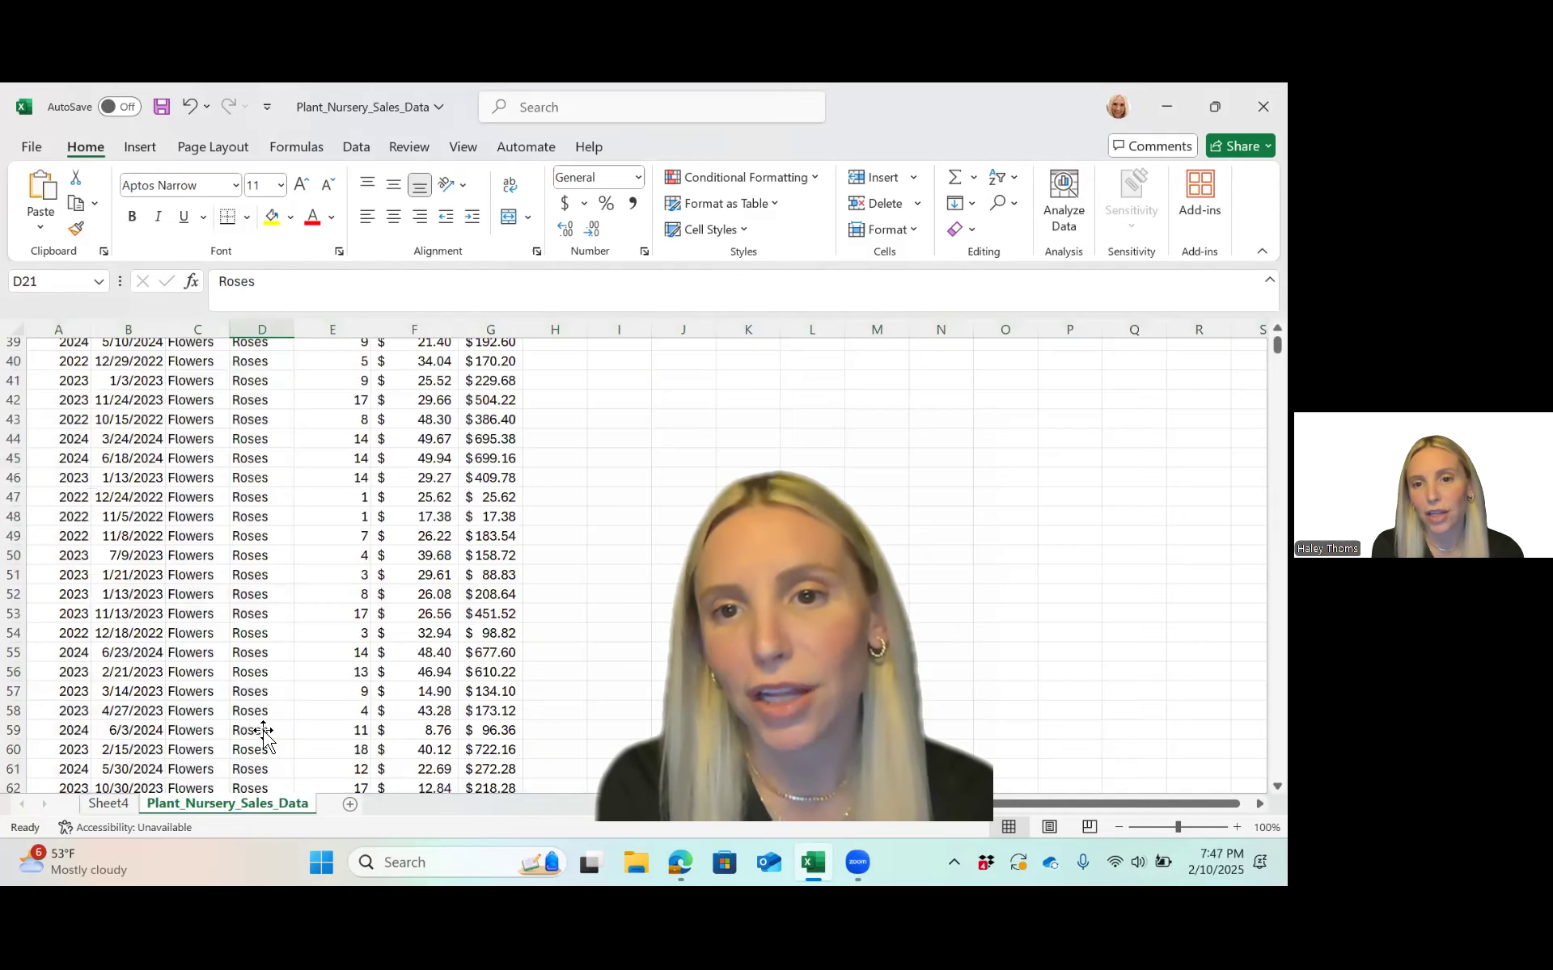
scroll(263, 731, down, 13)
scroll(263, 733, up, 20)
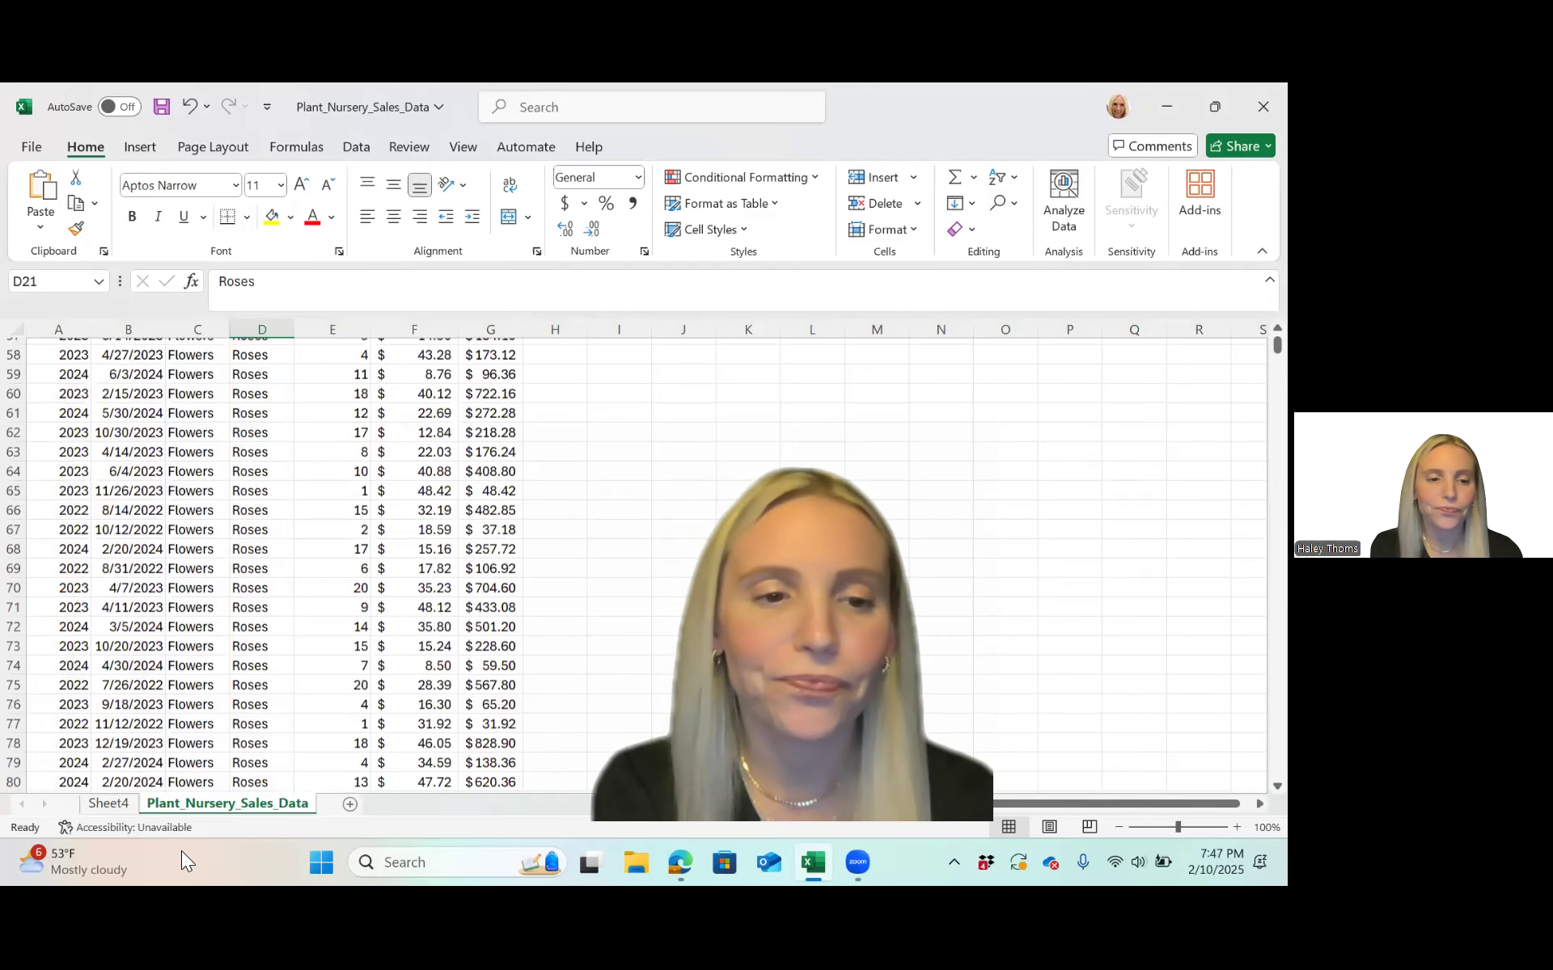
key(ctrl+Page_Up)
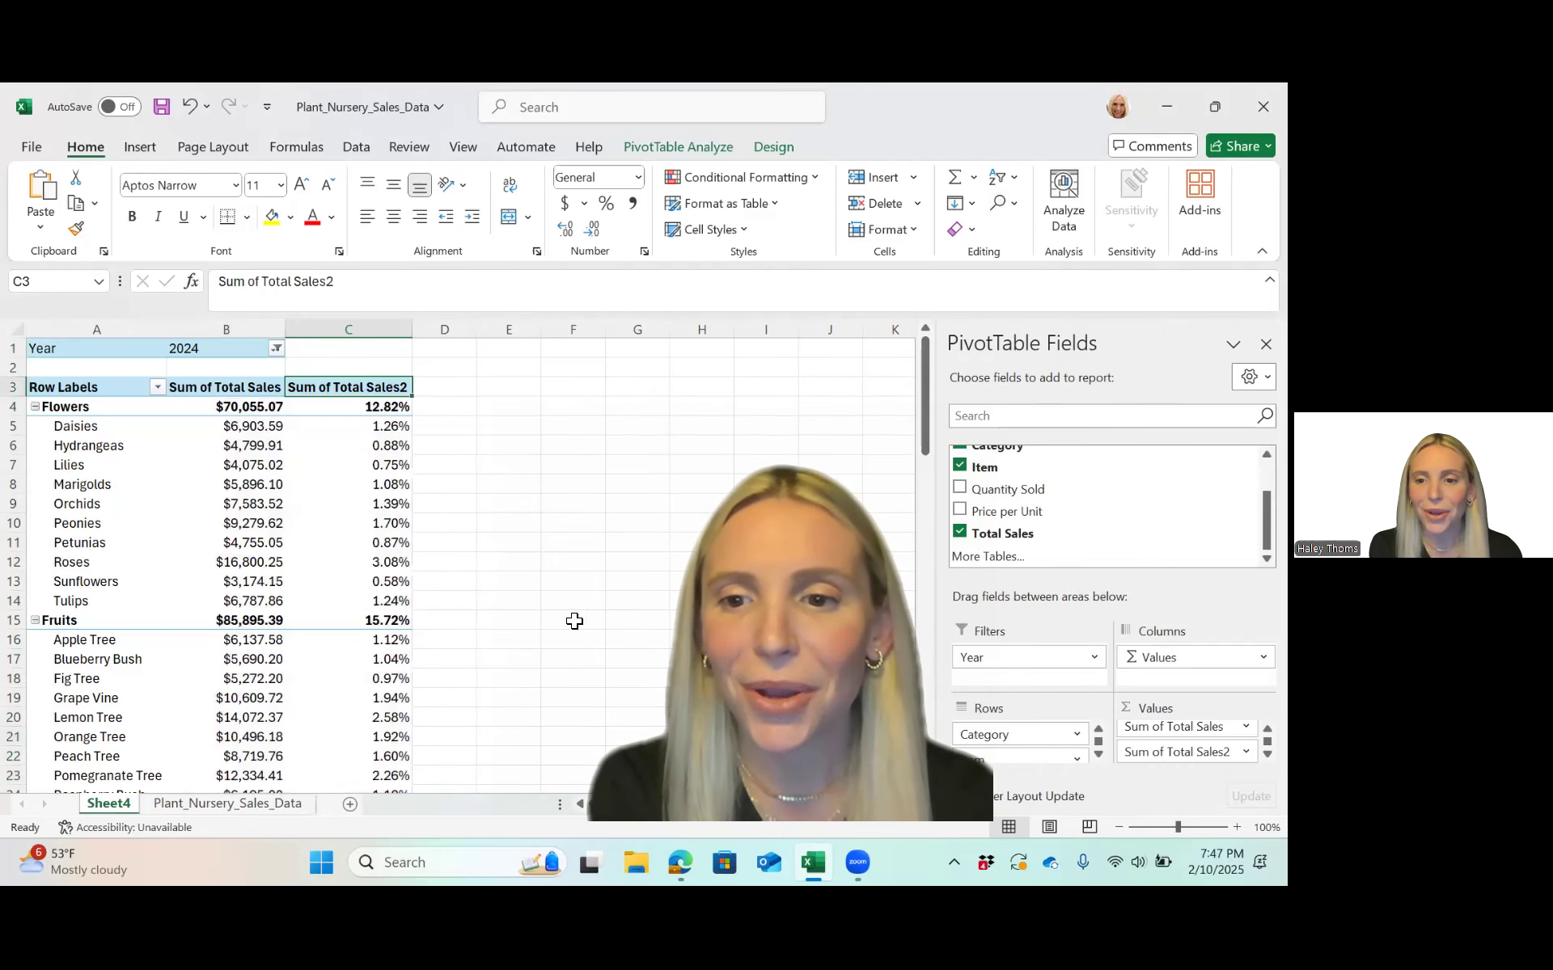